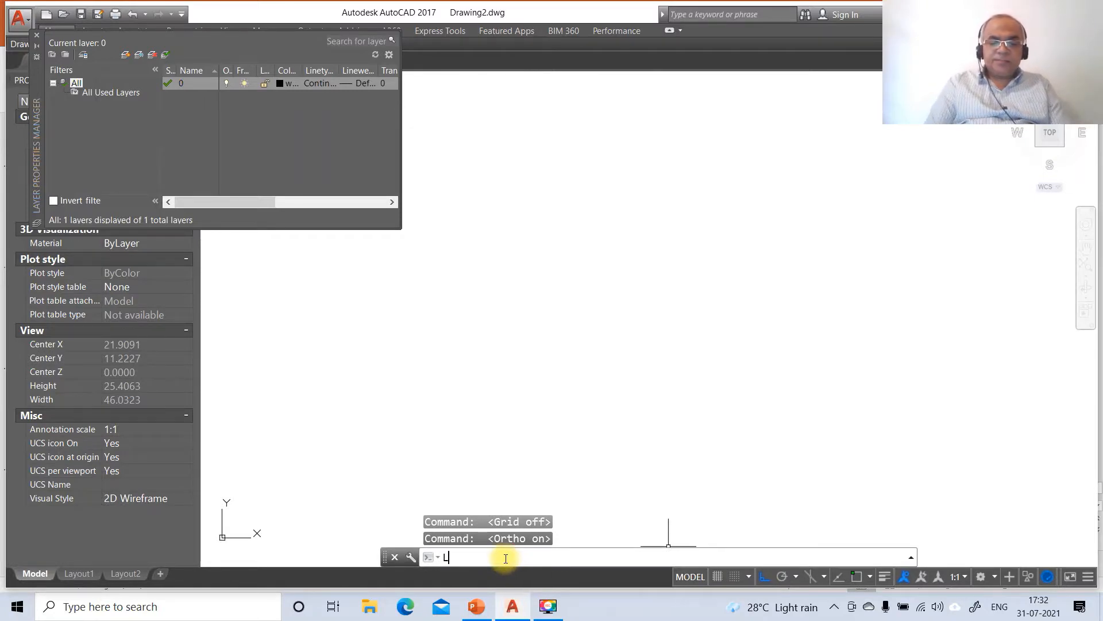
Set the model space limits with the default lower-left corner and an upper-right corner of 297,210.
{"action": "type", "text": "ST"}
{"action": "key", "text": "BackSpace"}
{"action": "key", "text": "BackSpace"}
{"action": "key", "text": "BackSpace"}
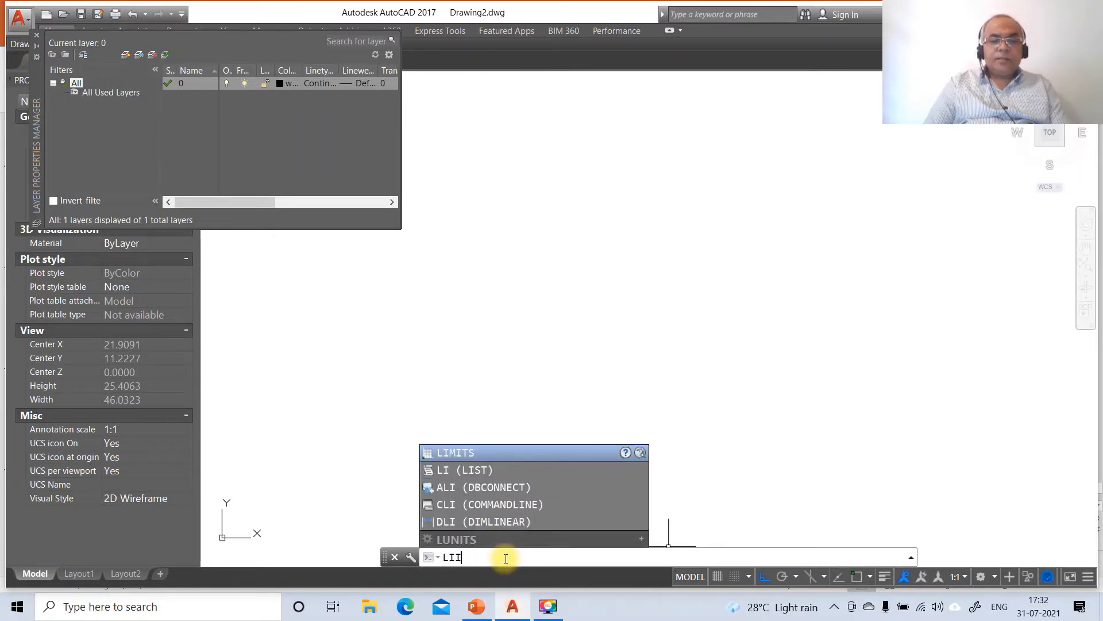
{"action": "type", "text": "IMITS"}
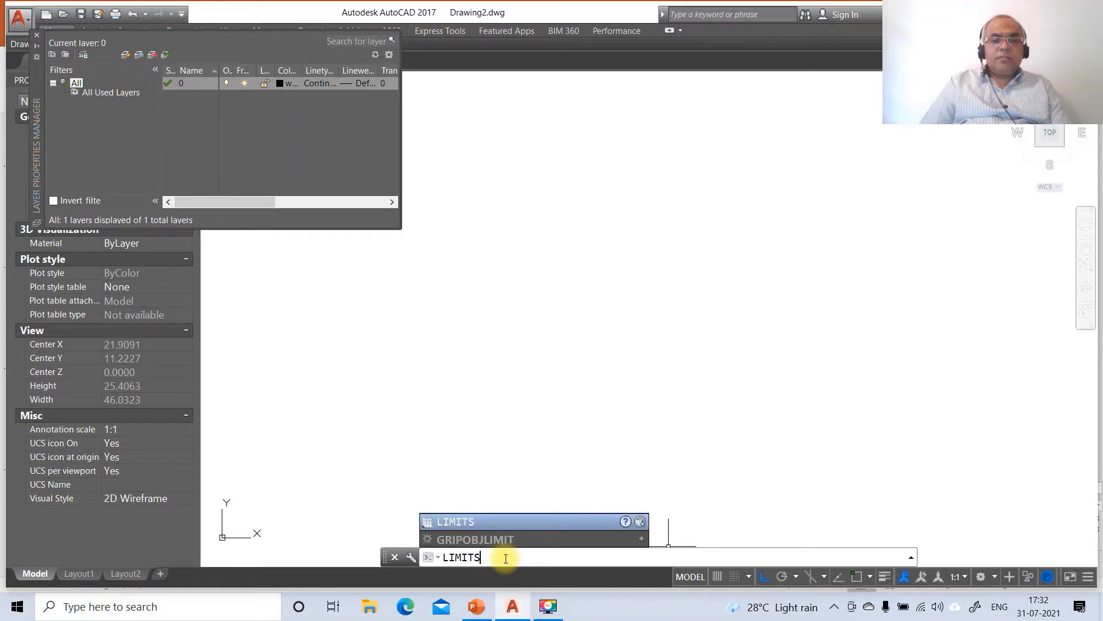
{"action": "key", "text": "Return"}
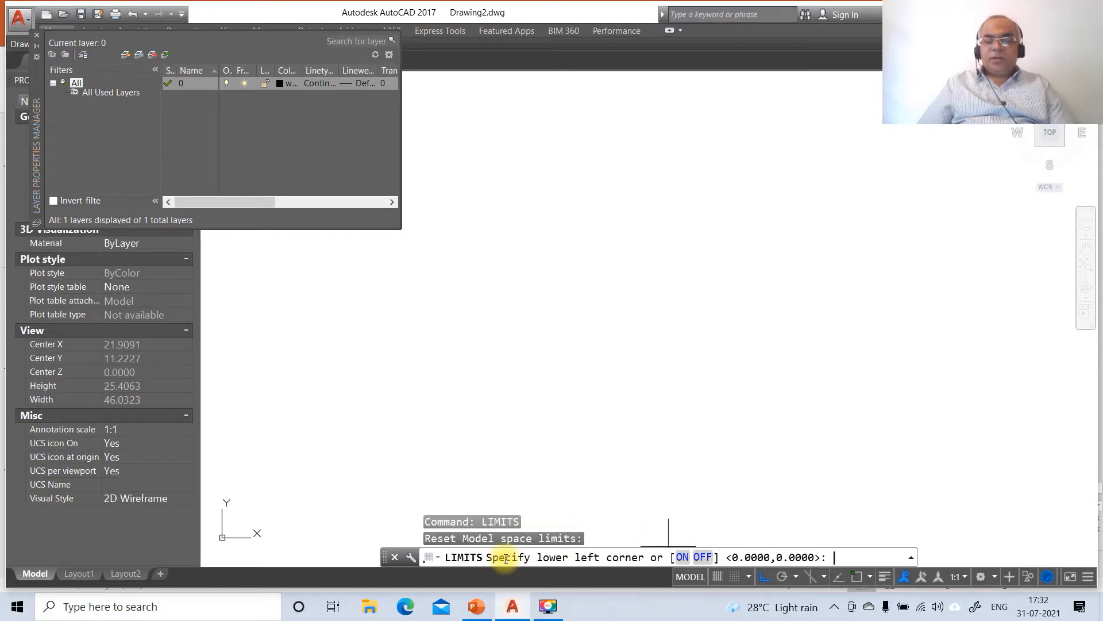
{"action": "key", "text": "Return"}
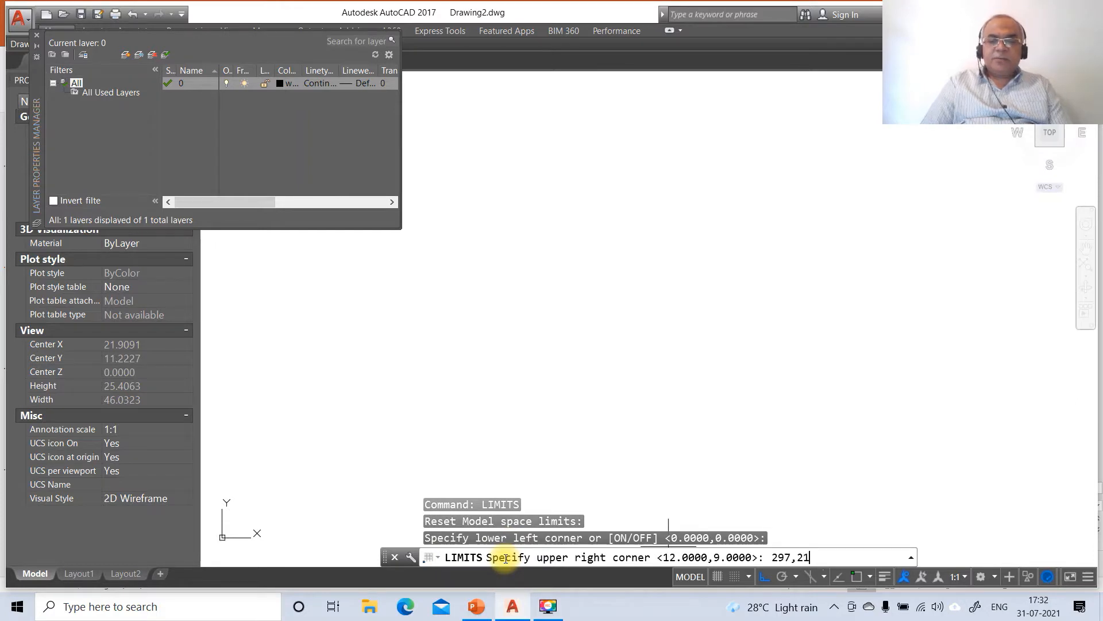
{"action": "type", "text": "297,210"}
{"action": "key", "text": "Return"}
Draw a long horizontal base line and a vertical line about 180 units tall rising from its right end.
{"action": "type", "text": "Z"}
{"action": "key", "text": "Return"}
{"action": "type", "text": "A"}
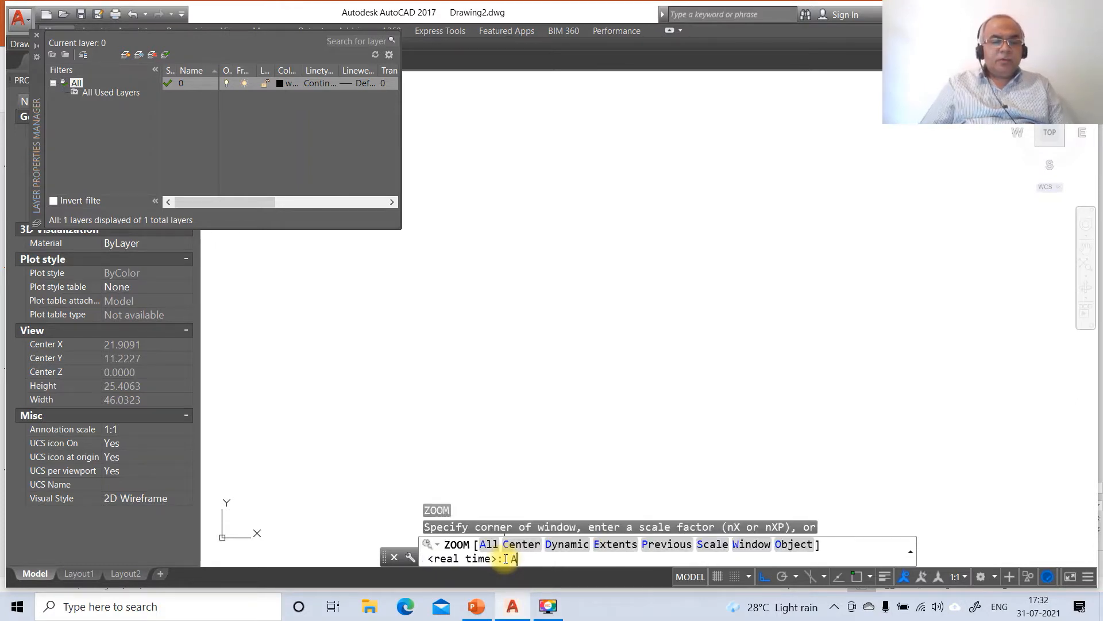
{"action": "key", "text": "Return"}
{"action": "type", "text": "L"}
{"action": "key", "text": "Return"}
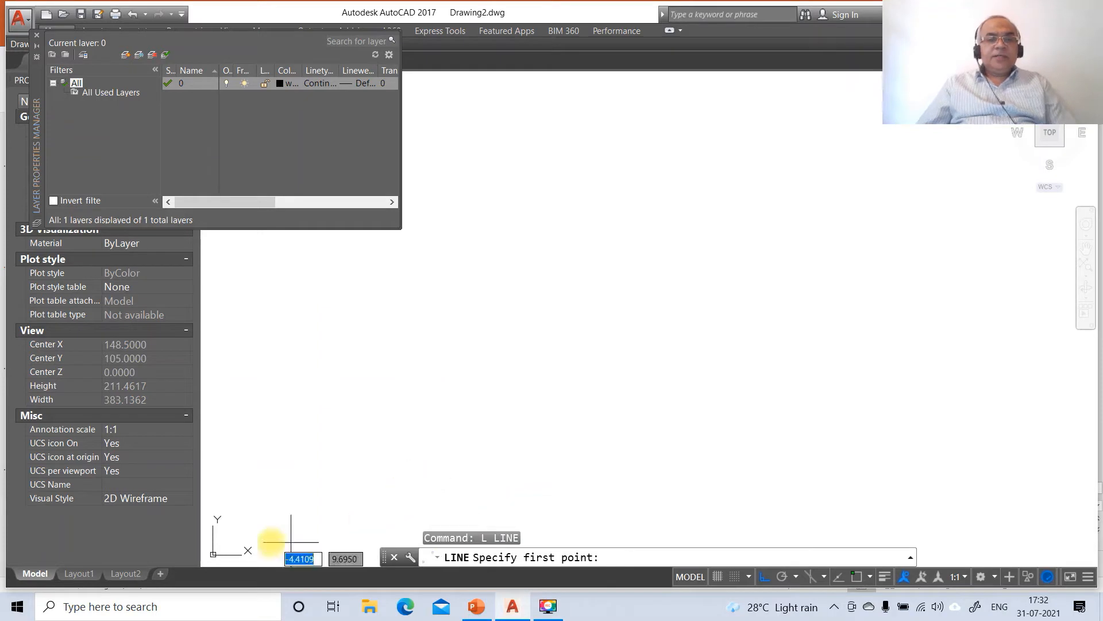
{"action": "left_click", "coordinate": [212, 501]}
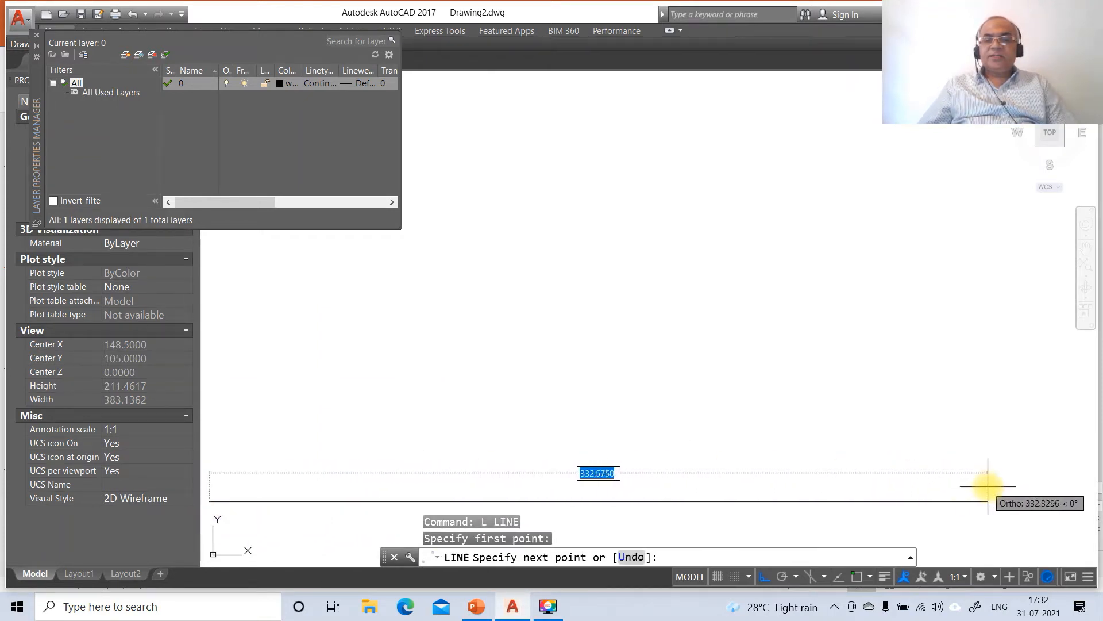
{"action": "left_click", "coordinate": [1003, 486]}
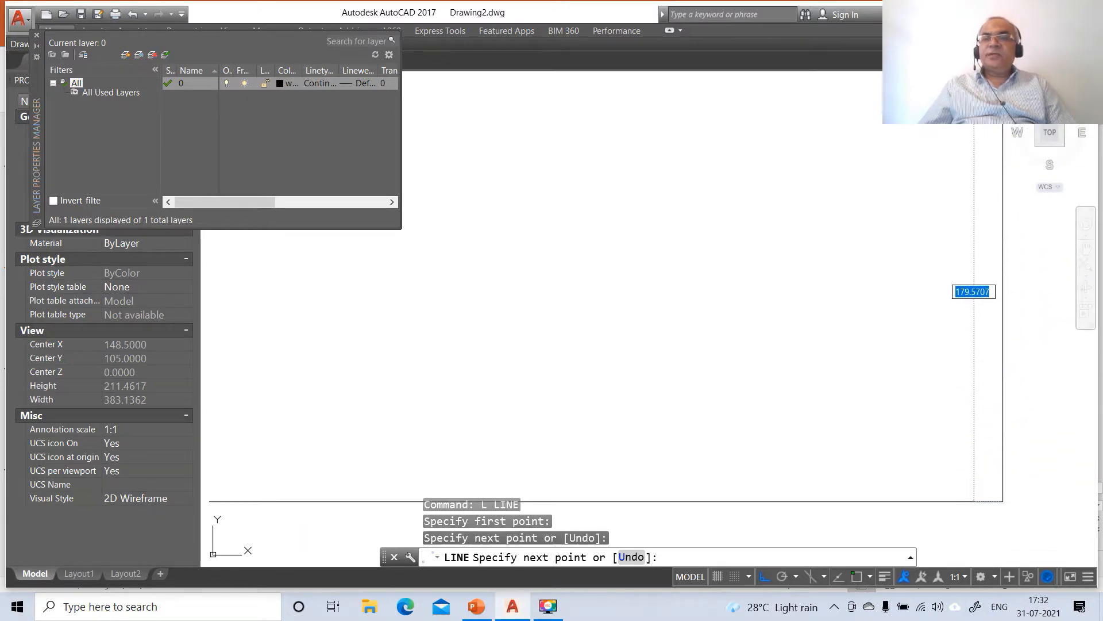
{"action": "left_click", "coordinate": [1003, 81]}
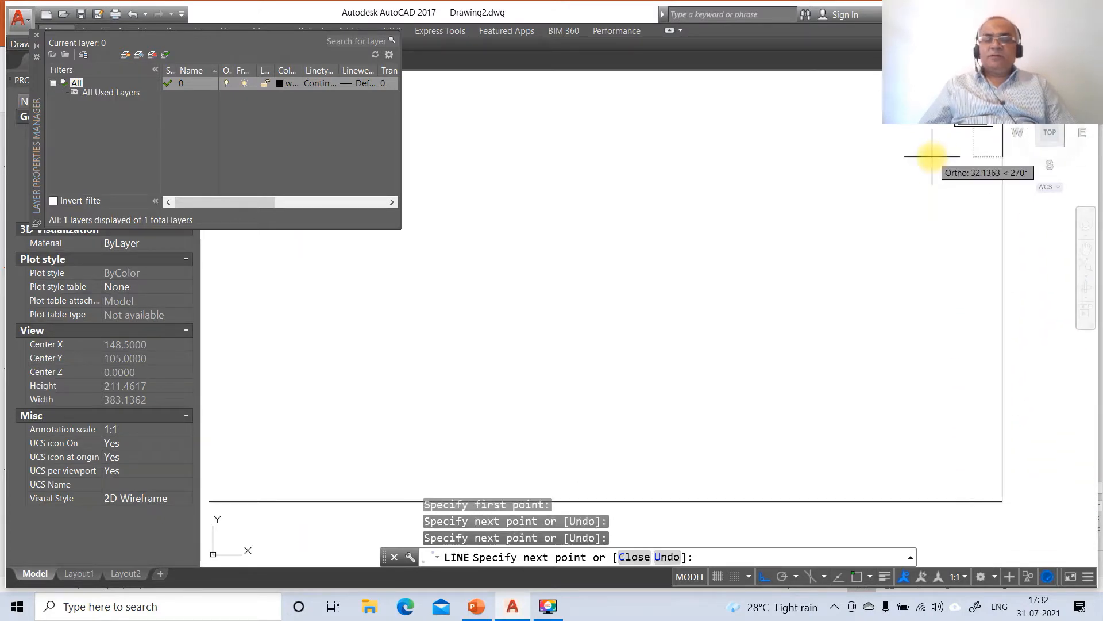
{"action": "key", "text": "Return"}
Offset the right vertical line 297 units to the left.
{"action": "type", "text": "O"}
{"action": "key", "text": "Return"}
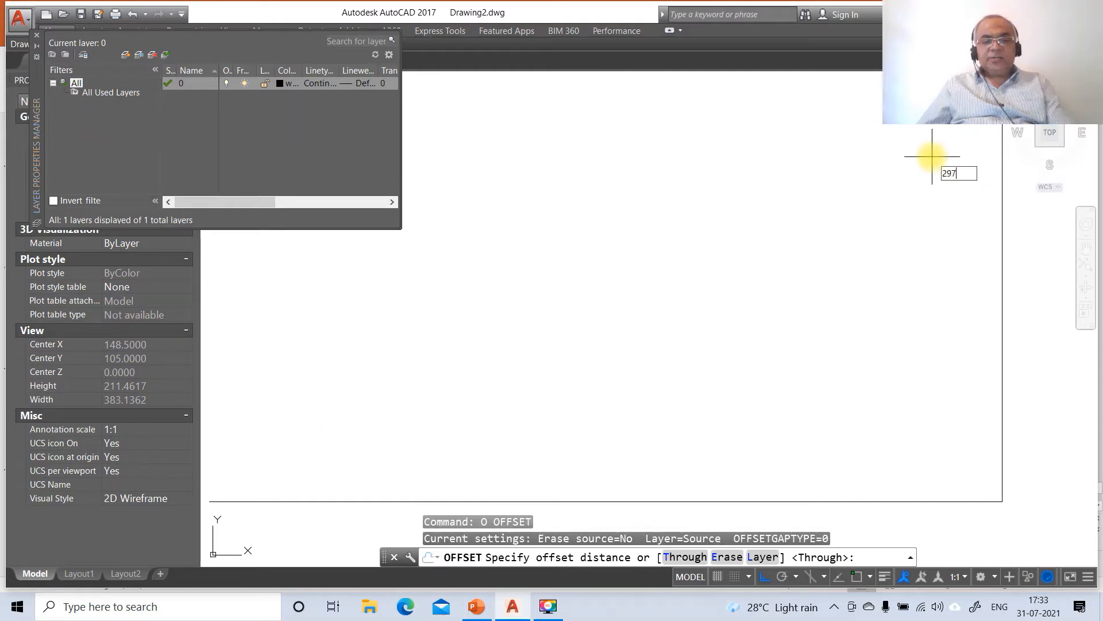
{"action": "key", "text": "Return"}
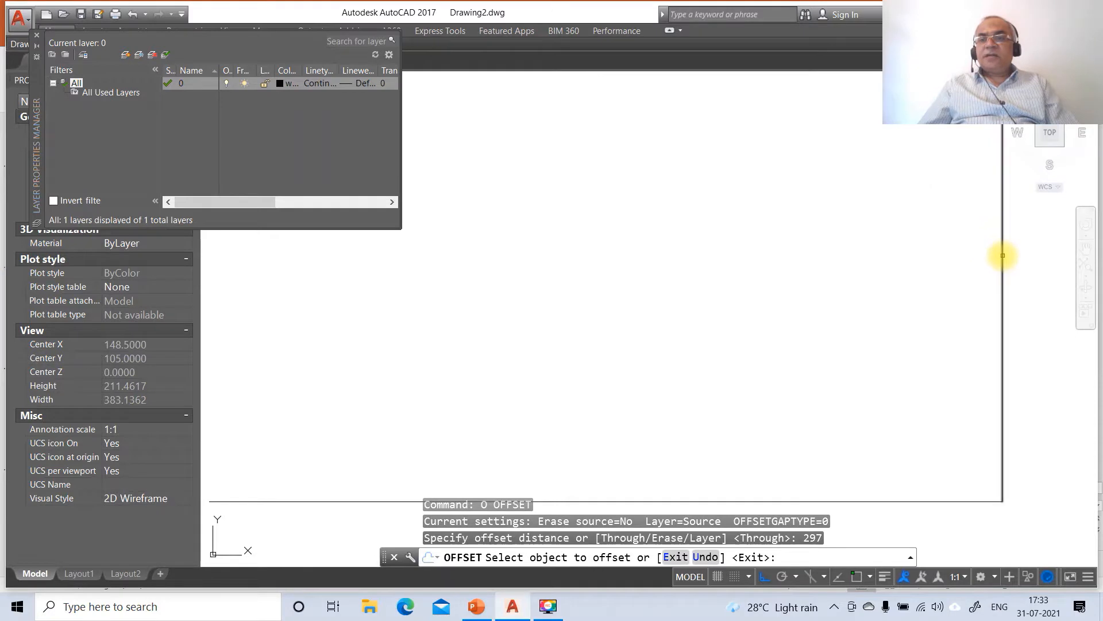
{"action": "left_click", "coordinate": [1003, 256]}
{"action": "left_click", "coordinate": [934, 256]}
{"action": "key", "text": "Return"}
Offset the horizontal base line 210 units upward.
{"action": "key", "text": "Return"}
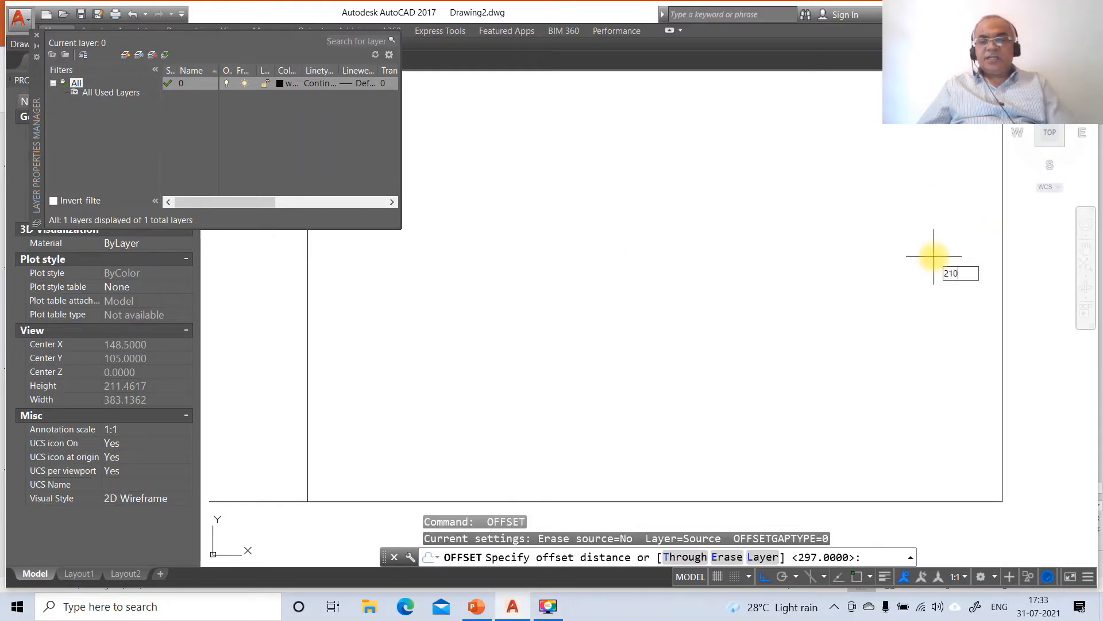
{"action": "key", "text": "Return"}
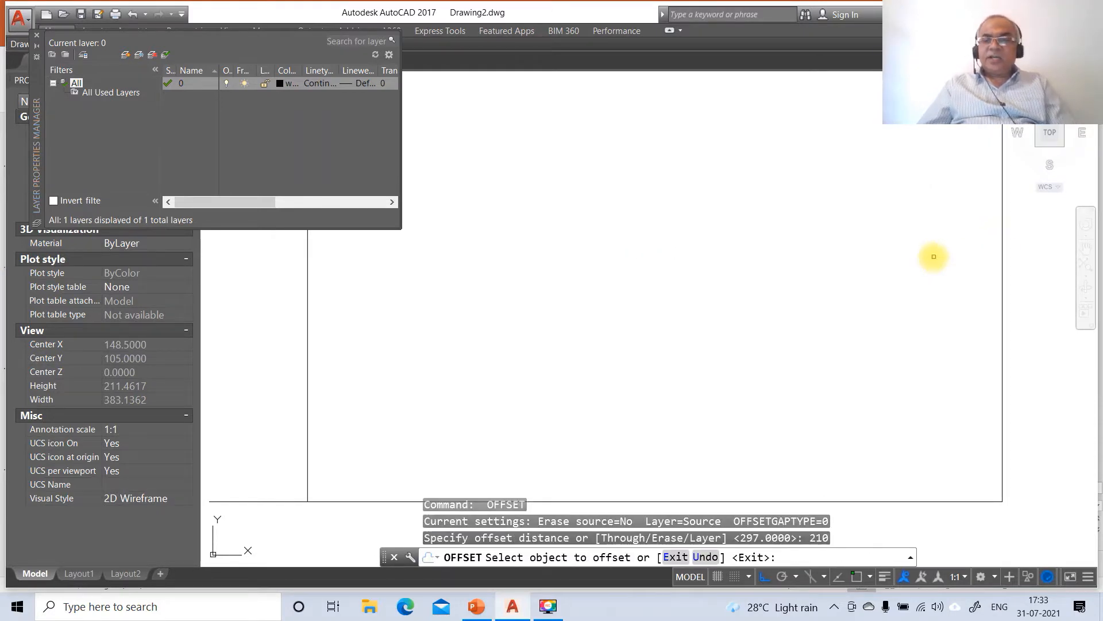
{"action": "left_click", "coordinate": [822, 500]}
{"action": "left_click", "coordinate": [822, 423]}
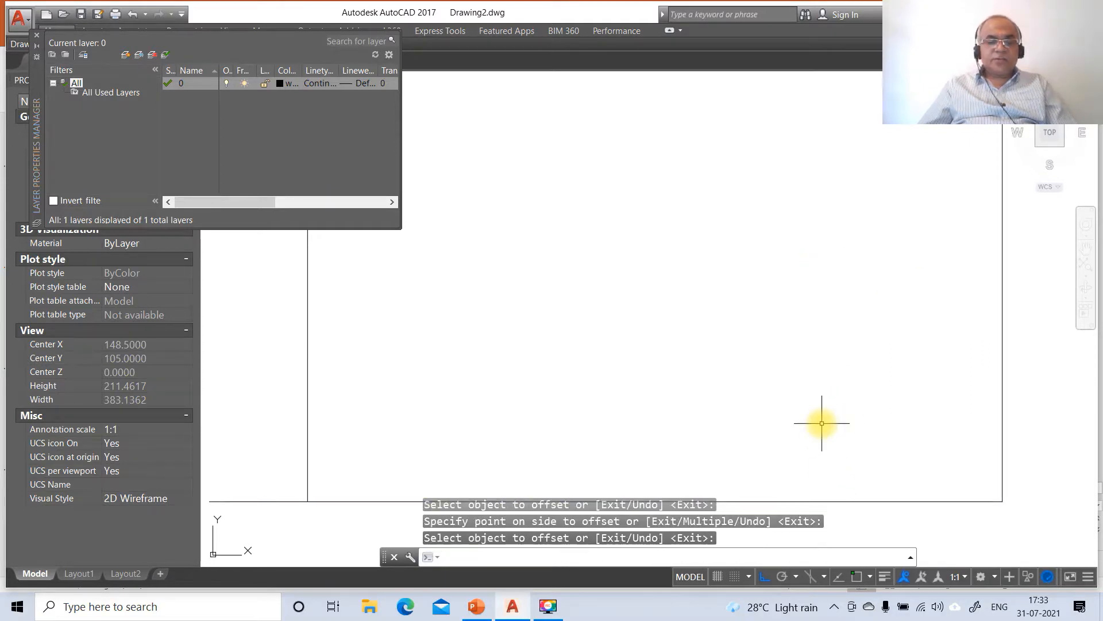
Fillet the left vertical line and the base line with radius 0 to form a sharp lower-left corner.
{"action": "key", "text": "Return"}
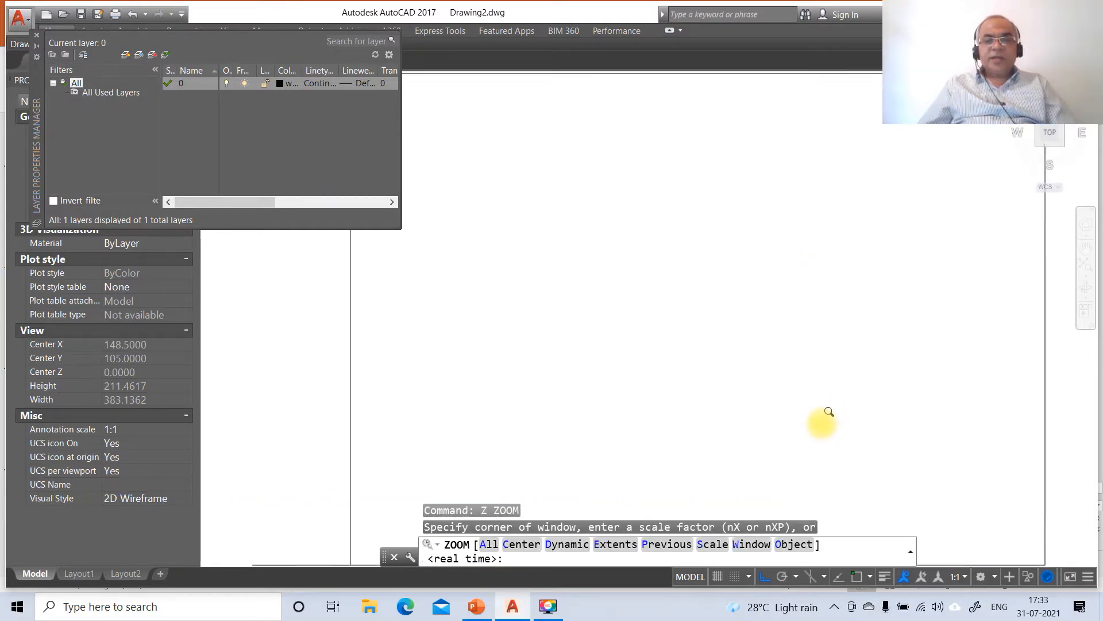
{"action": "type", "text": ".6"}
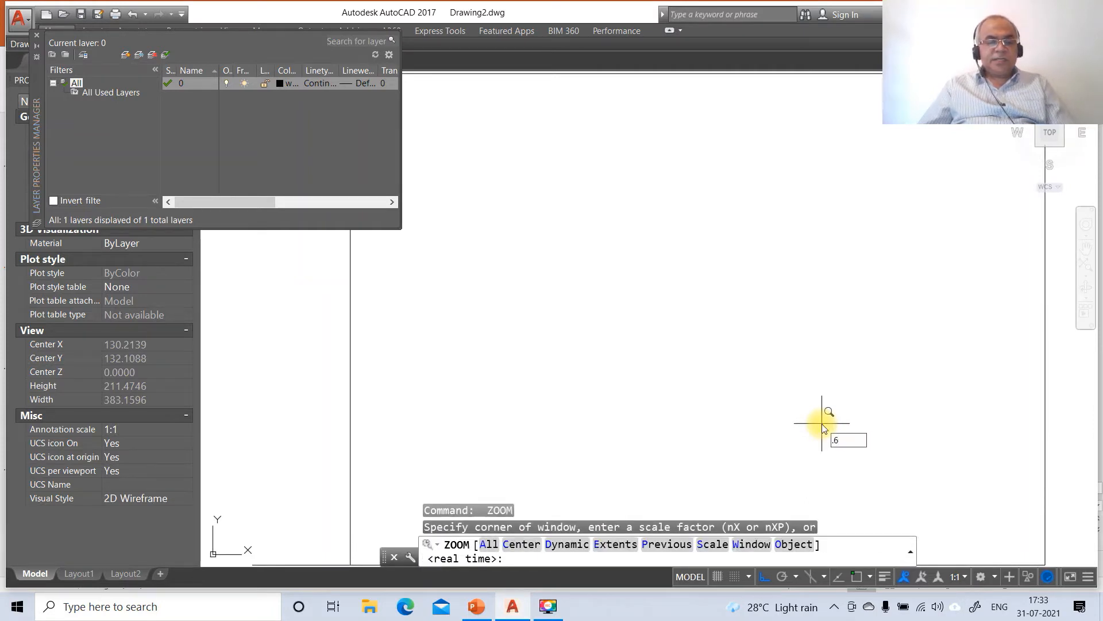
{"action": "key", "text": "Return"}
{"action": "type", "text": "f"}
{"action": "key", "text": "Return"}
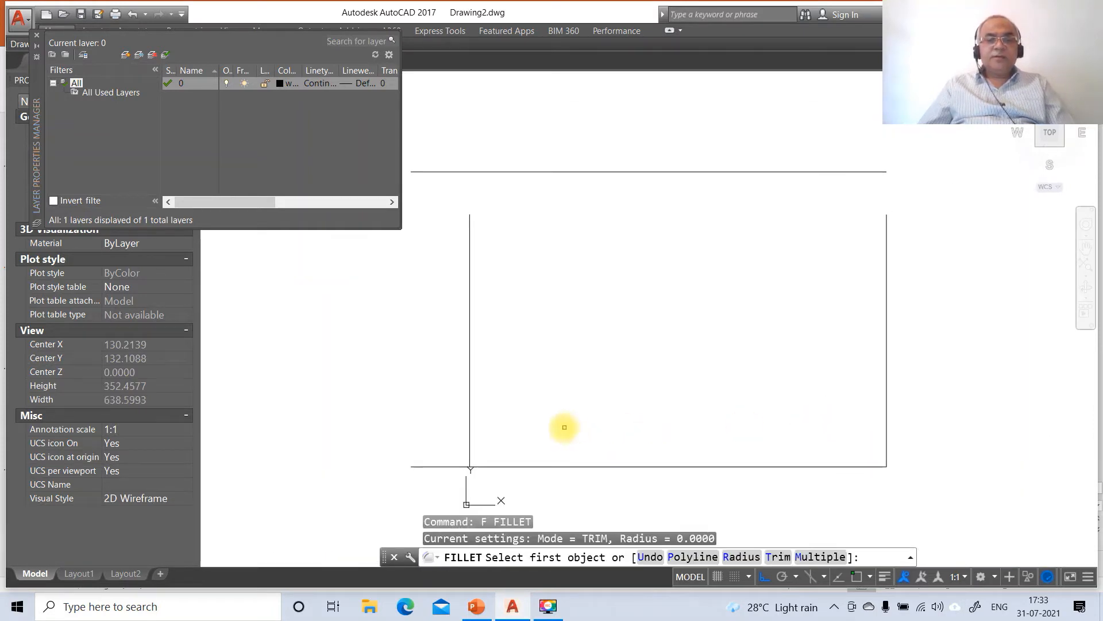
{"action": "left_click", "coordinate": [467, 433]}
{"action": "left_click", "coordinate": [514, 466]}
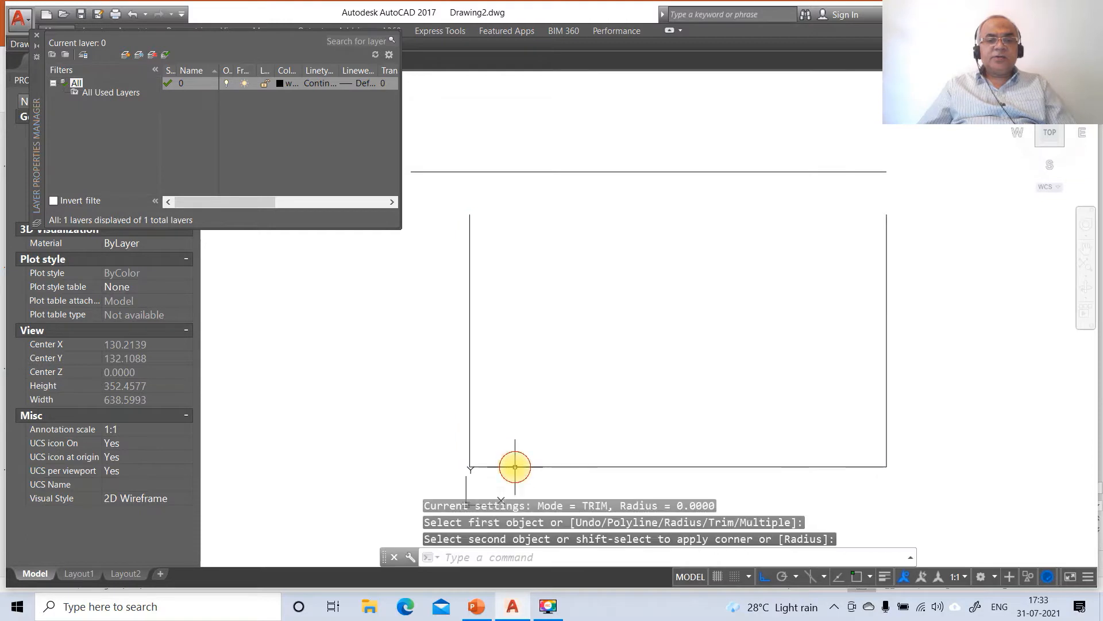
Fillet the upper horizontal line with the left and right vertical lines at radius 0 to close the rectangle.
{"action": "key", "text": "Return"}
{"action": "left_click", "coordinate": [469, 374]}
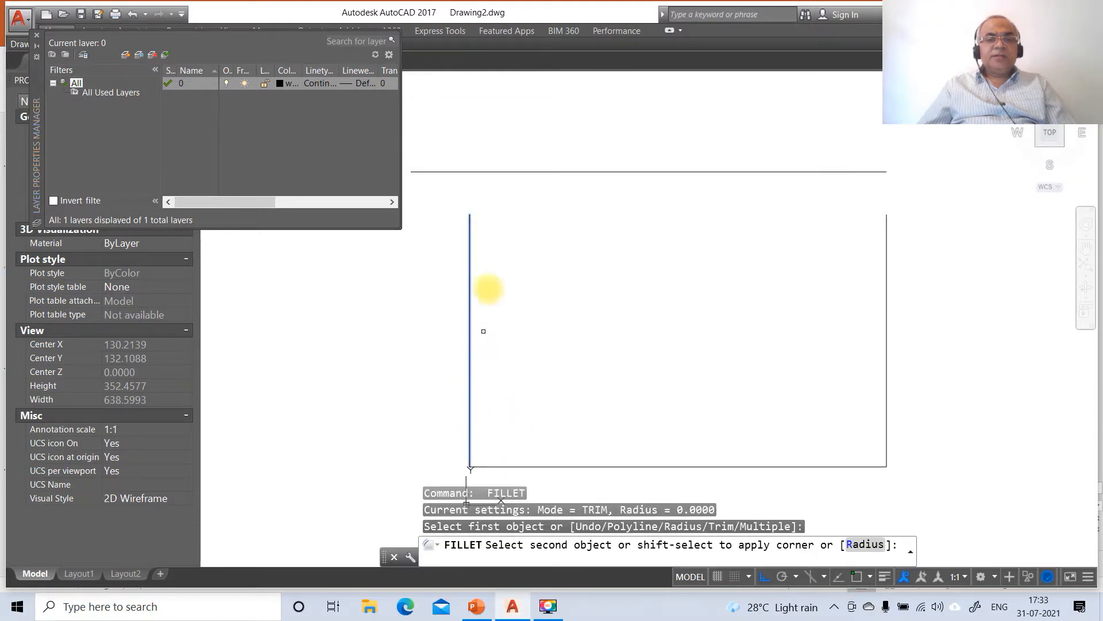
{"action": "left_click", "coordinate": [500, 172]}
{"action": "key", "text": "Return"}
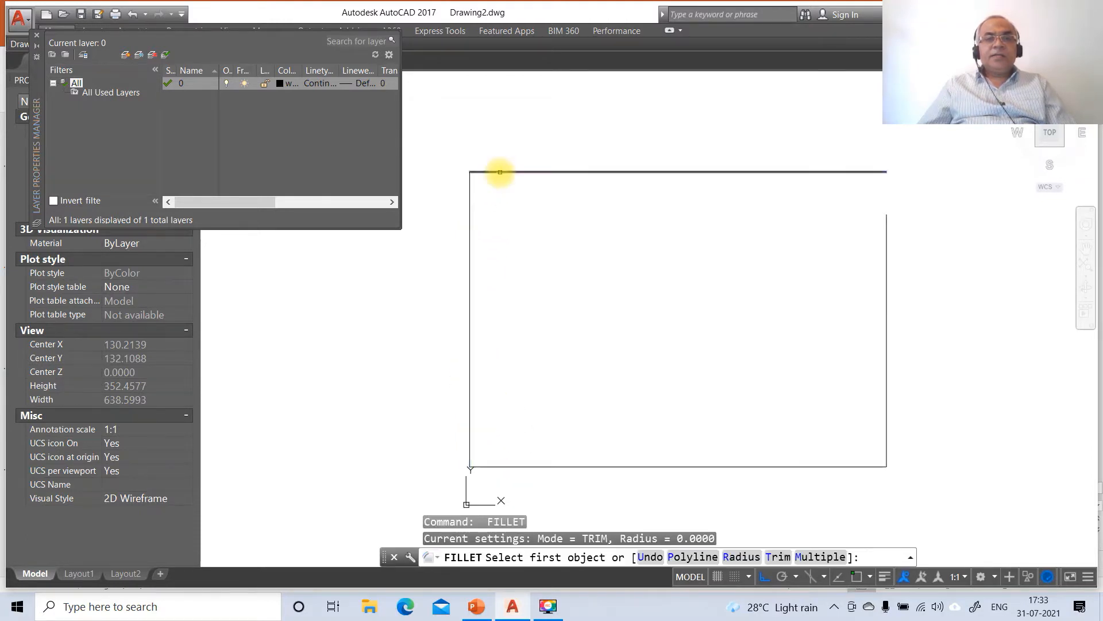
{"action": "left_click", "coordinate": [500, 172]}
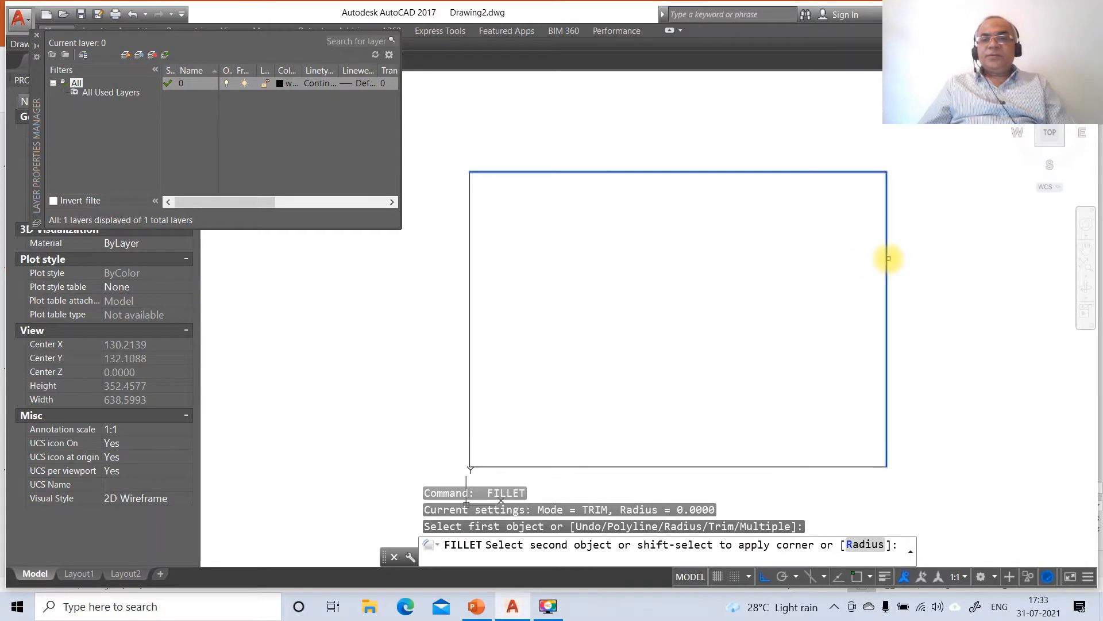
{"action": "left_click", "coordinate": [885, 255]}
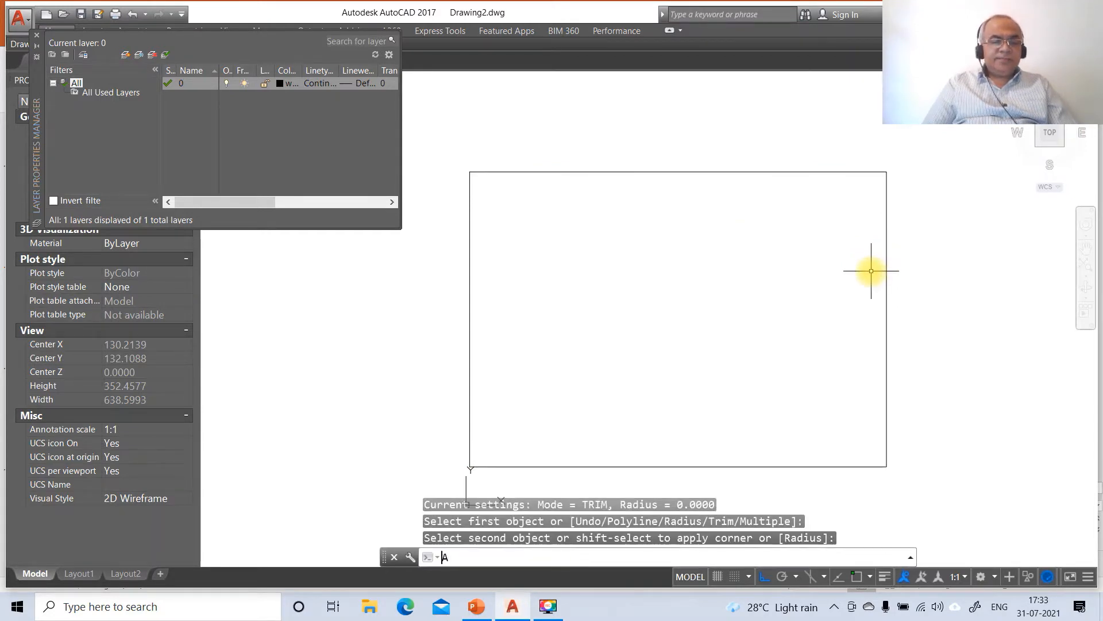
Create two new layers named XY and FV in the Layer Properties Manager.
{"action": "type", "text": "A"}
{"action": "key", "text": "BackSpace"}
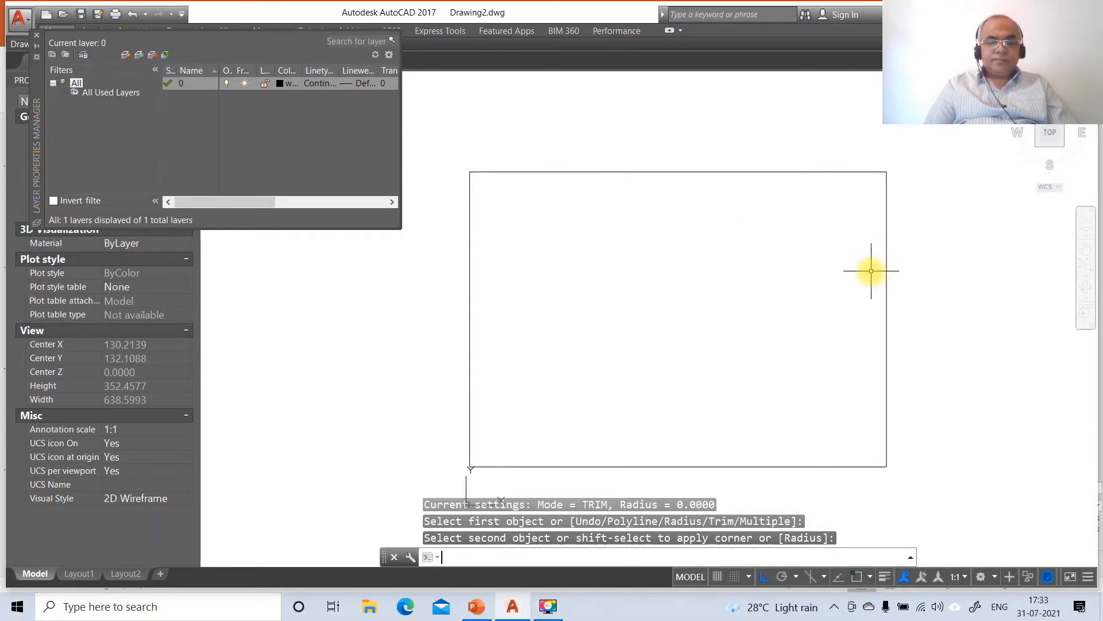
{"action": "type", "text": "LA"}
{"action": "key", "text": "Return"}
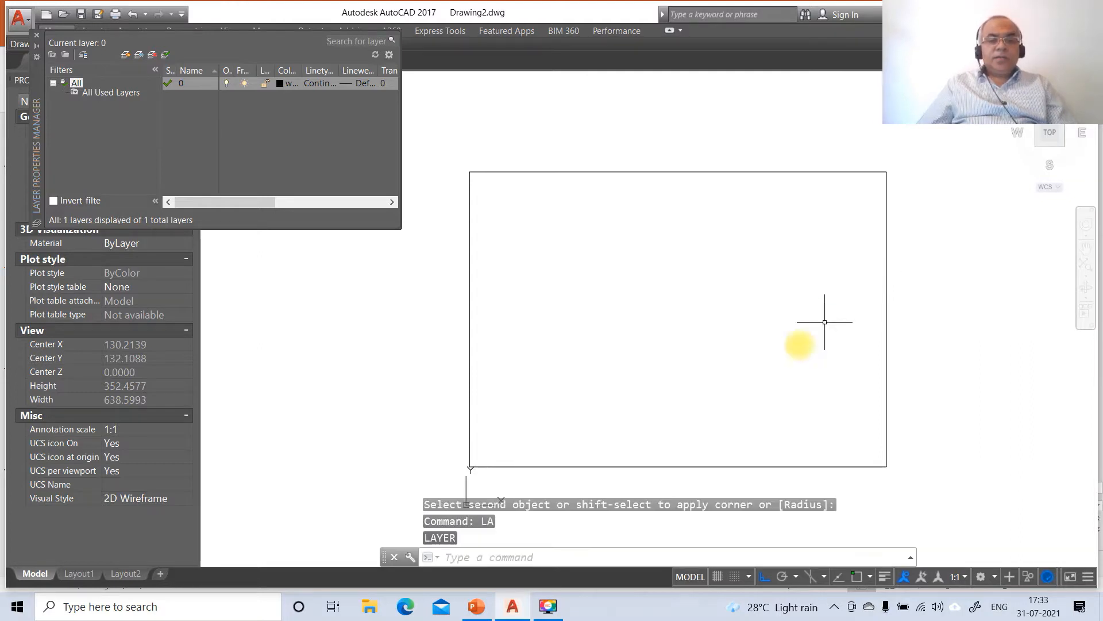
{"action": "left_click", "coordinate": [125, 56]}
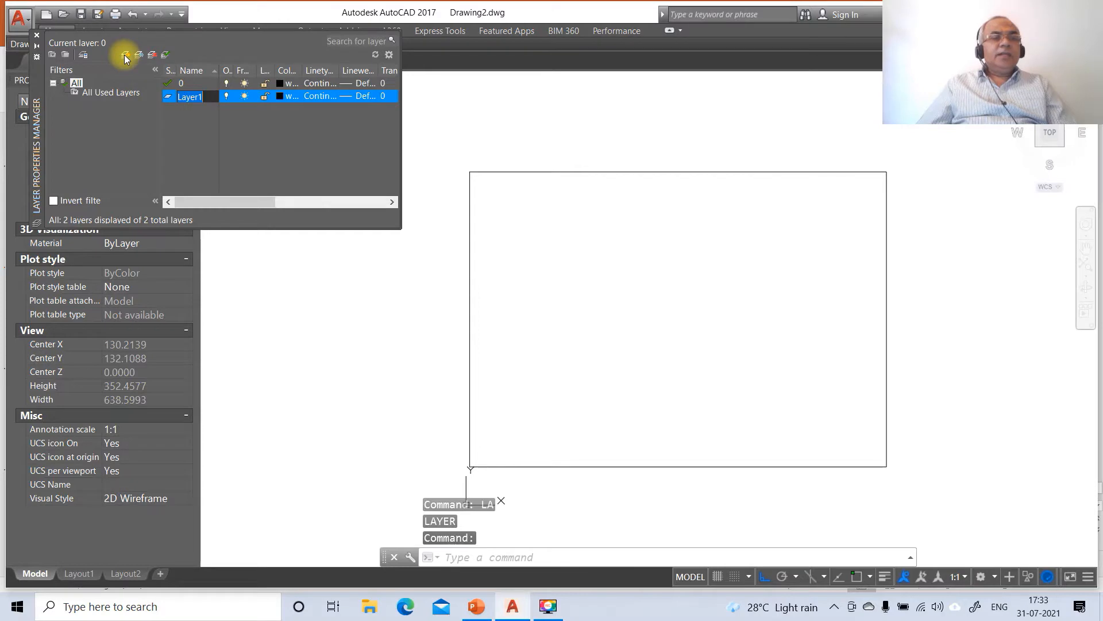
{"action": "type", "text": "X"}
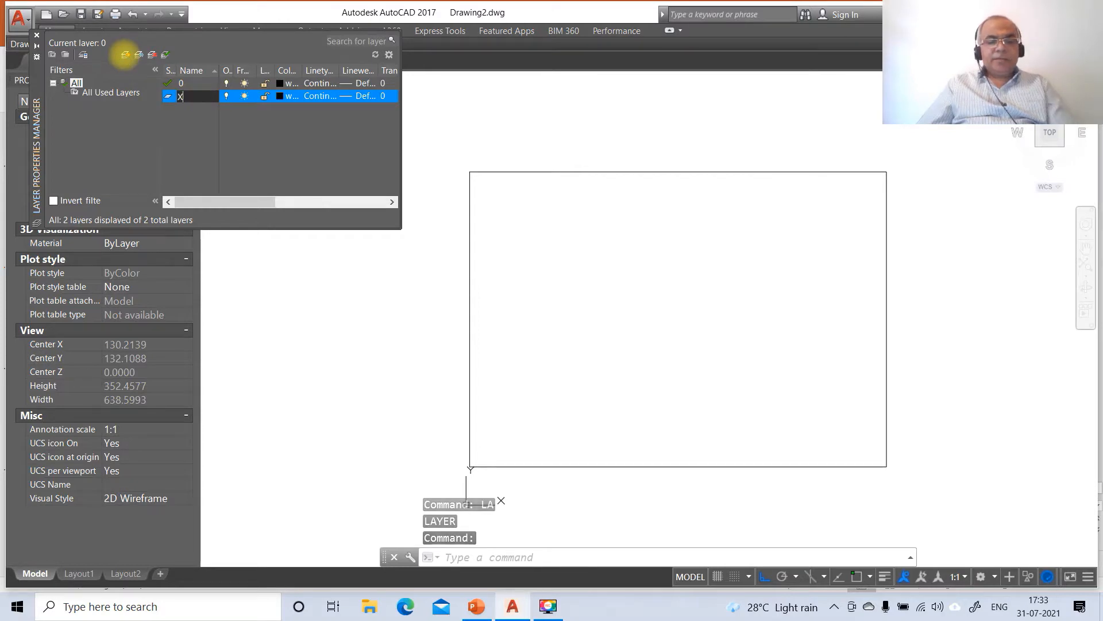
{"action": "type", "text": "Y"}
{"action": "key", "text": "Return"}
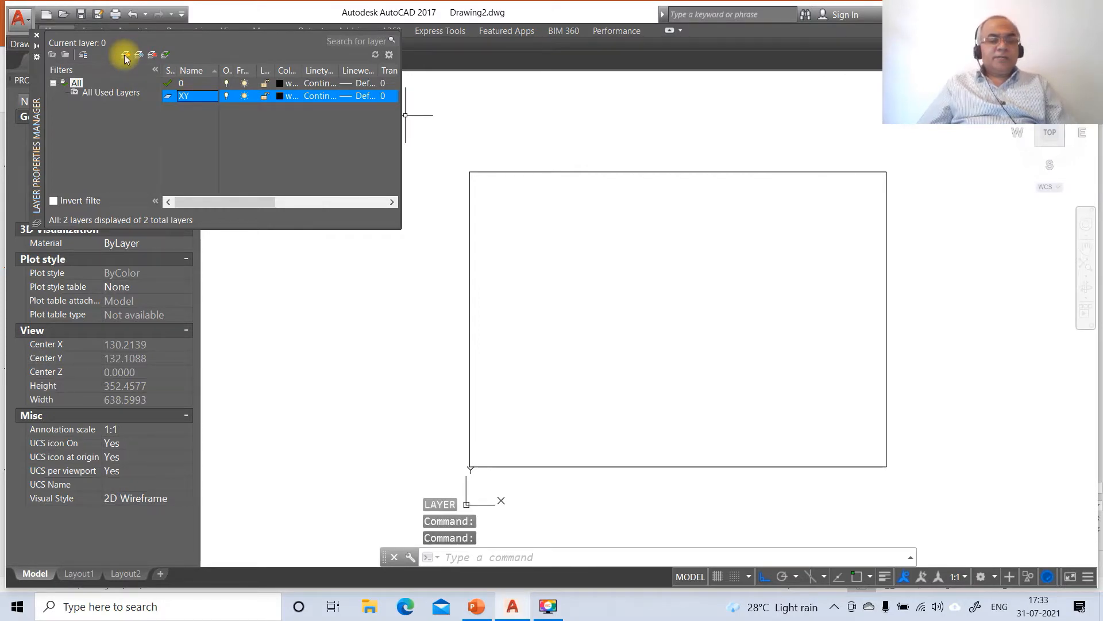
{"action": "left_click", "coordinate": [126, 57]}
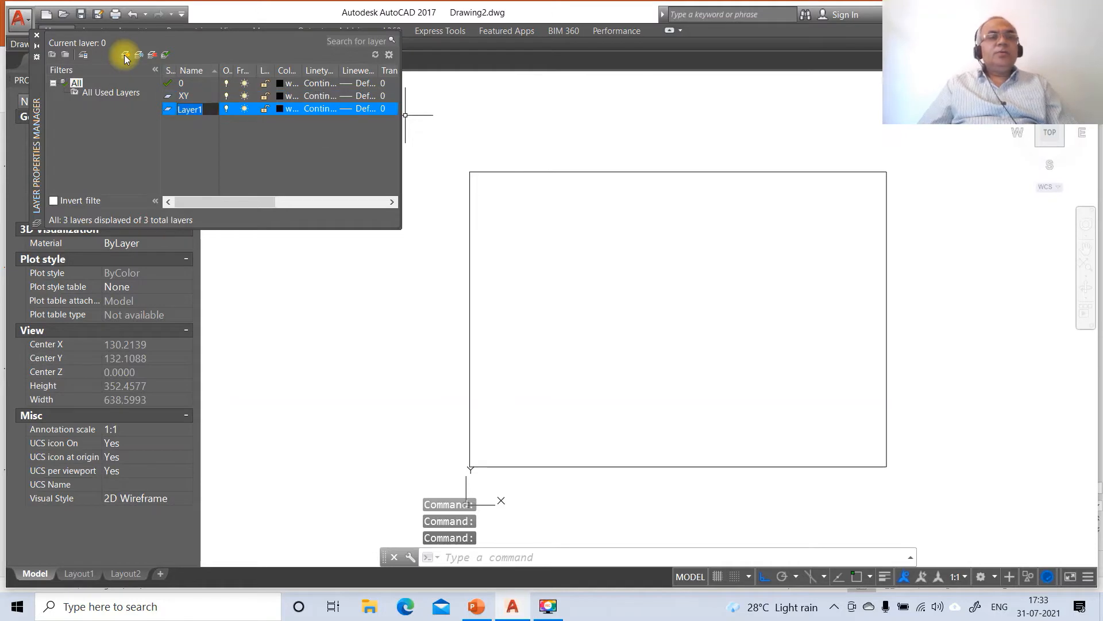
{"action": "type", "text": "FV"}
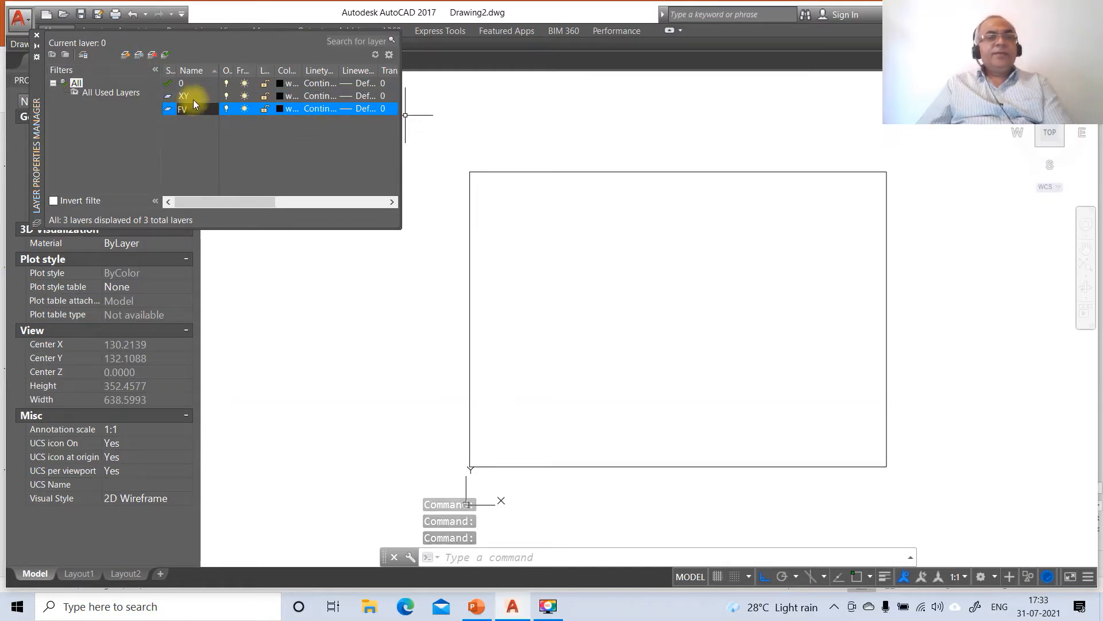
{"action": "key", "text": "Return"}
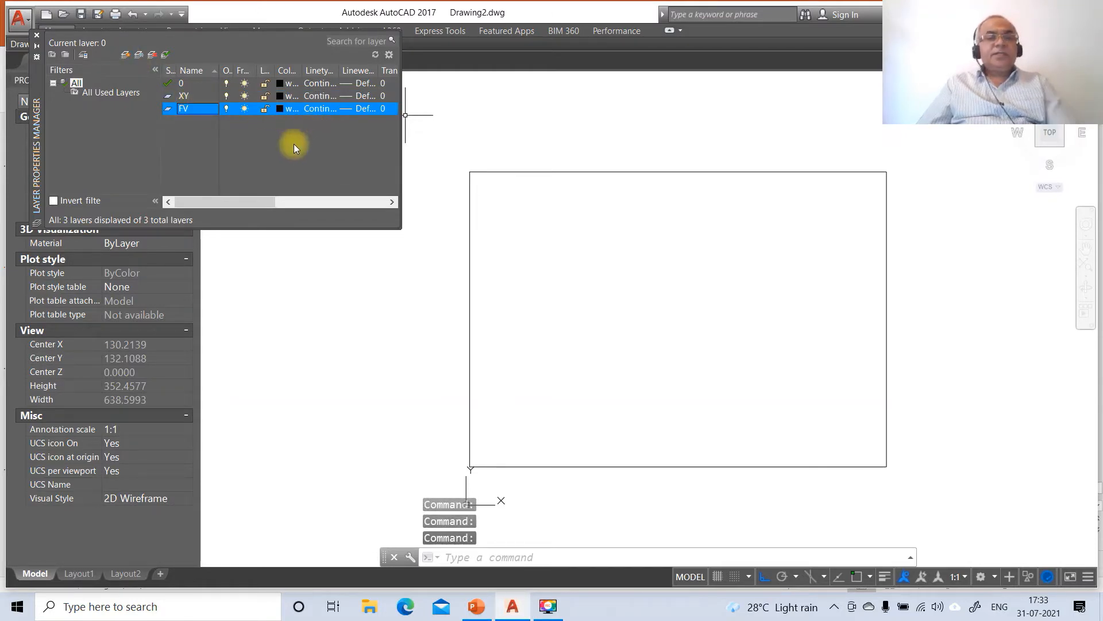
Add three more layers named TV, TL and LOCUS.
{"action": "left_click", "coordinate": [123, 52]}
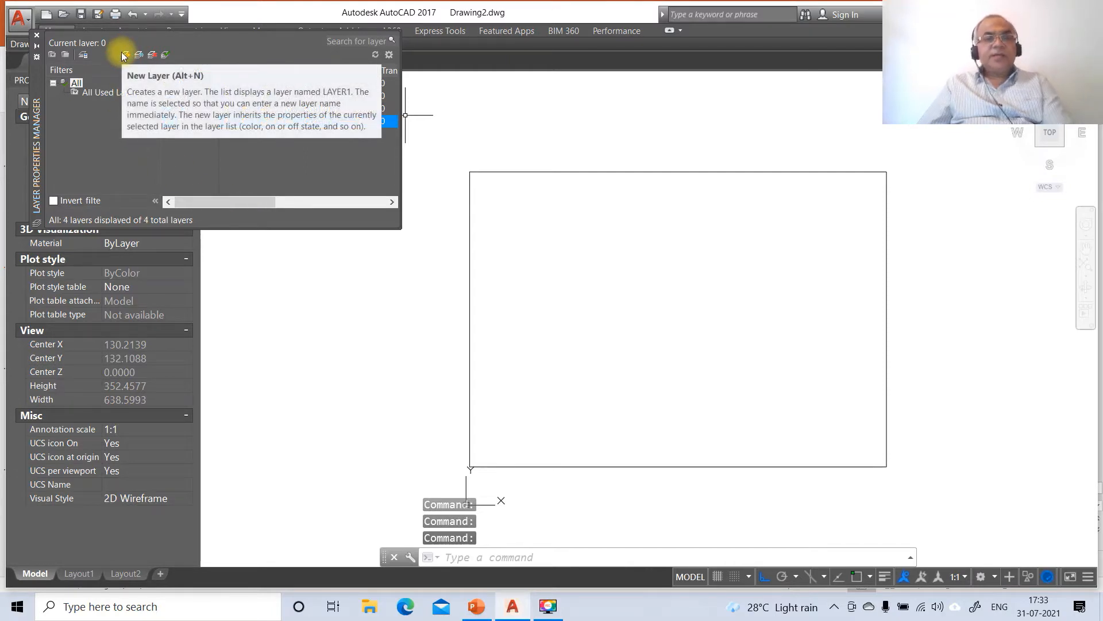
{"action": "left_click", "coordinate": [125, 54]}
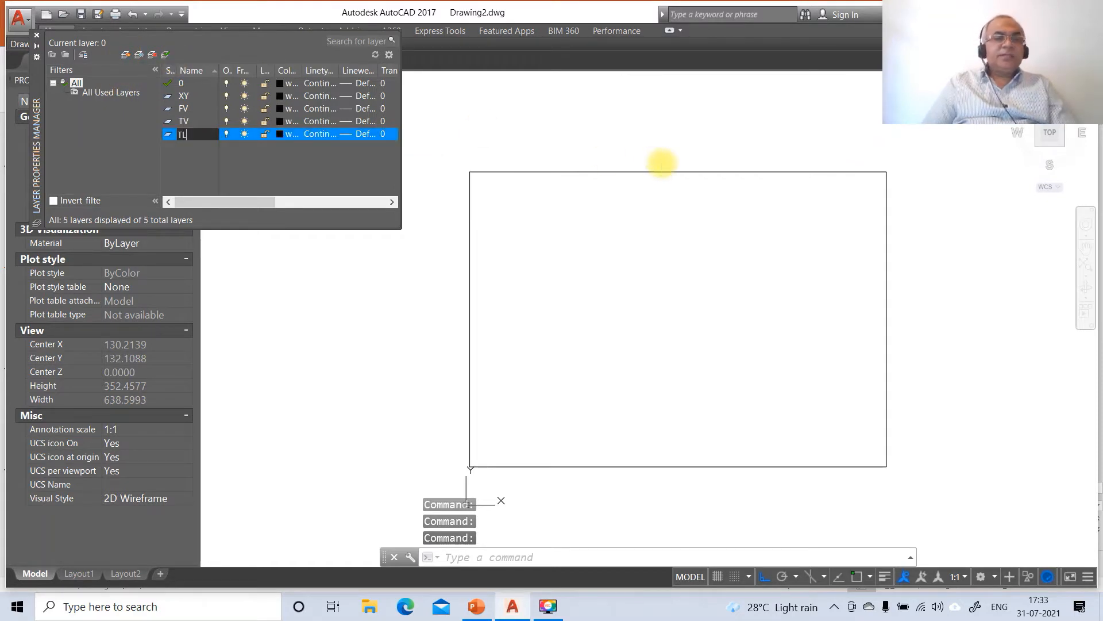
{"action": "type", "text": "TL"}
{"action": "left_click", "coordinate": [662, 164]}
{"action": "left_click", "coordinate": [125, 55]}
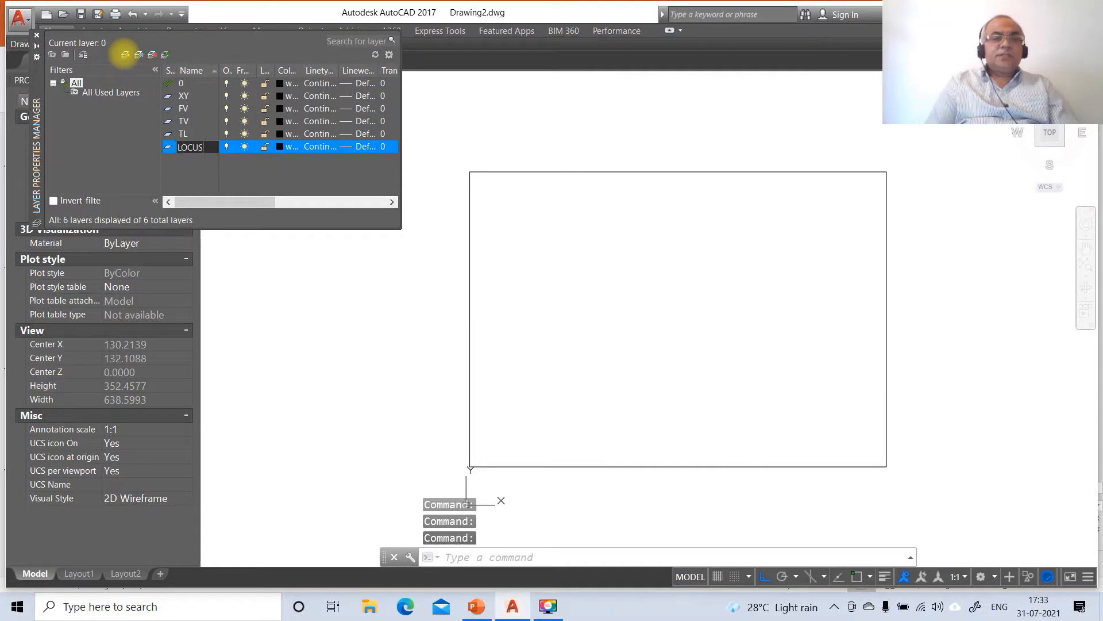
{"action": "key", "text": "Return"}
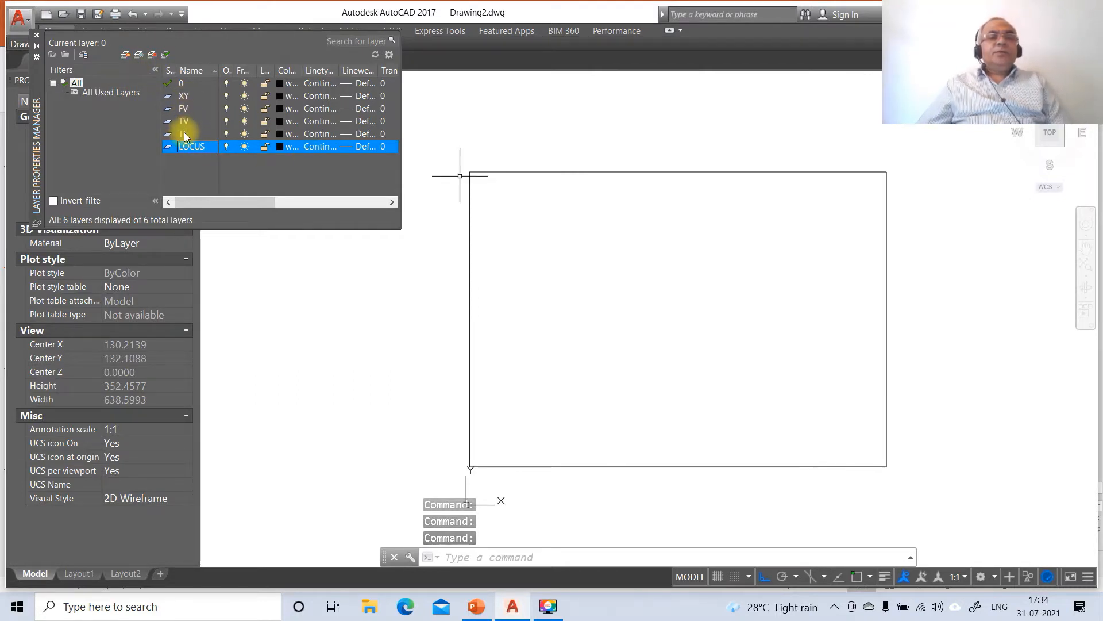
Set the lineweight of layer 0 to 0.05 mm and of layer XY to 0.13 mm.
{"action": "left_click", "coordinate": [352, 84]}
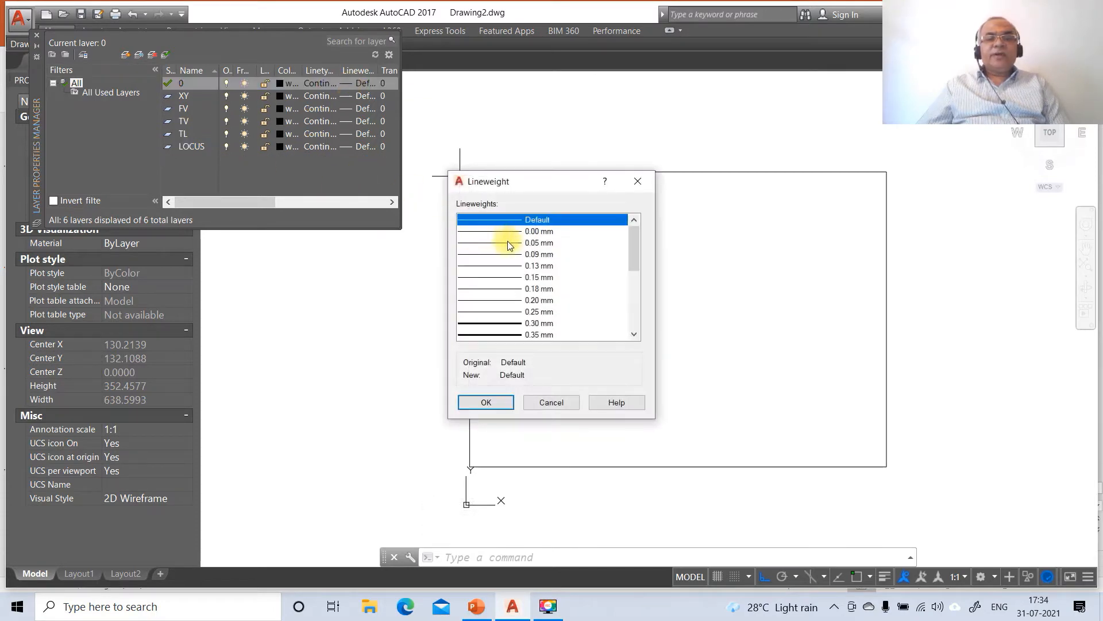
{"action": "left_click", "coordinate": [508, 244]}
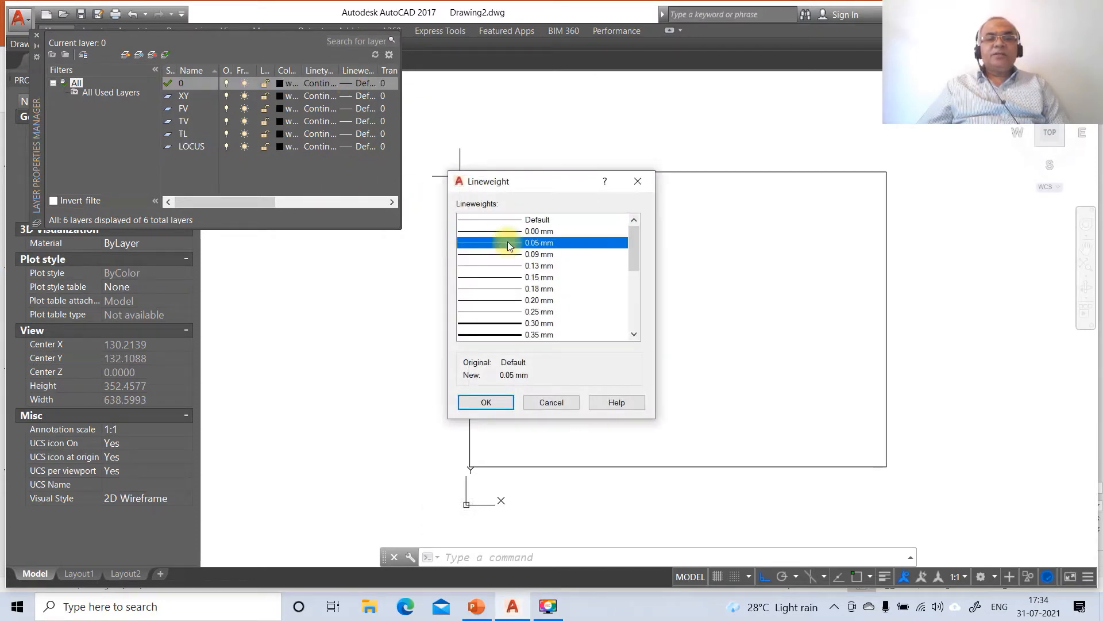
{"action": "left_click", "coordinate": [485, 402]}
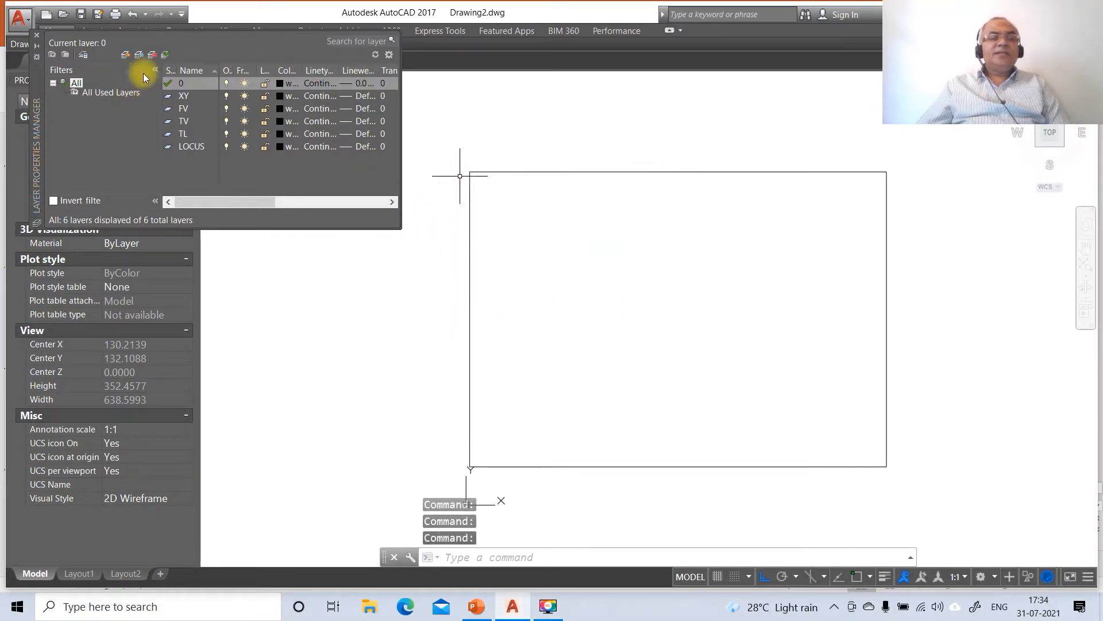
{"action": "left_click", "coordinate": [361, 96]}
{"action": "left_click", "coordinate": [360, 95]}
{"action": "left_click", "coordinate": [529, 266]}
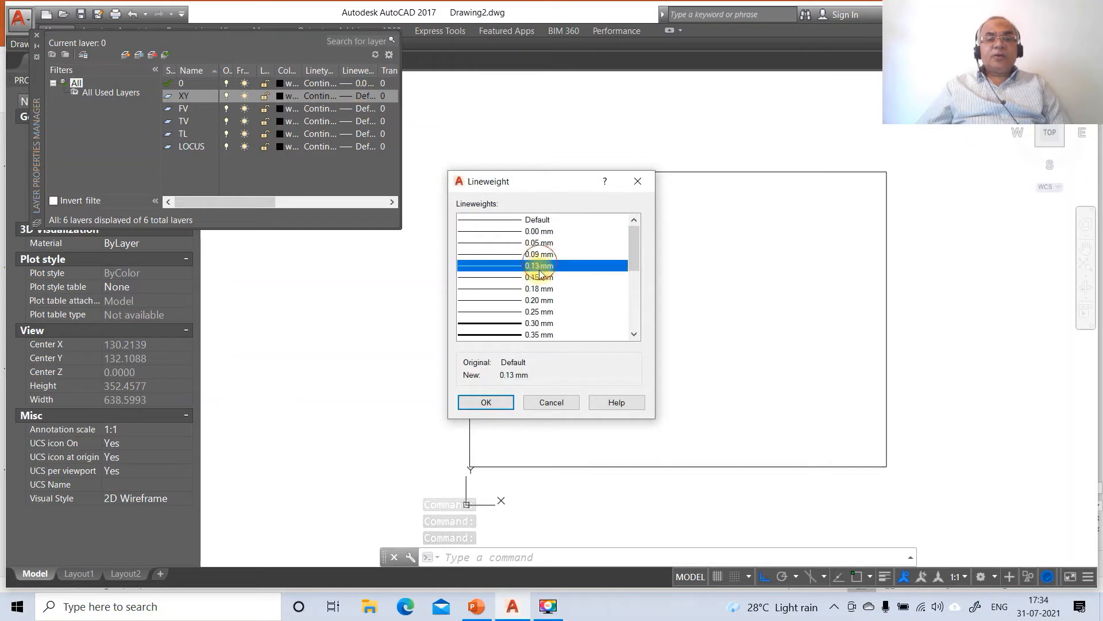
{"action": "left_click", "coordinate": [487, 403]}
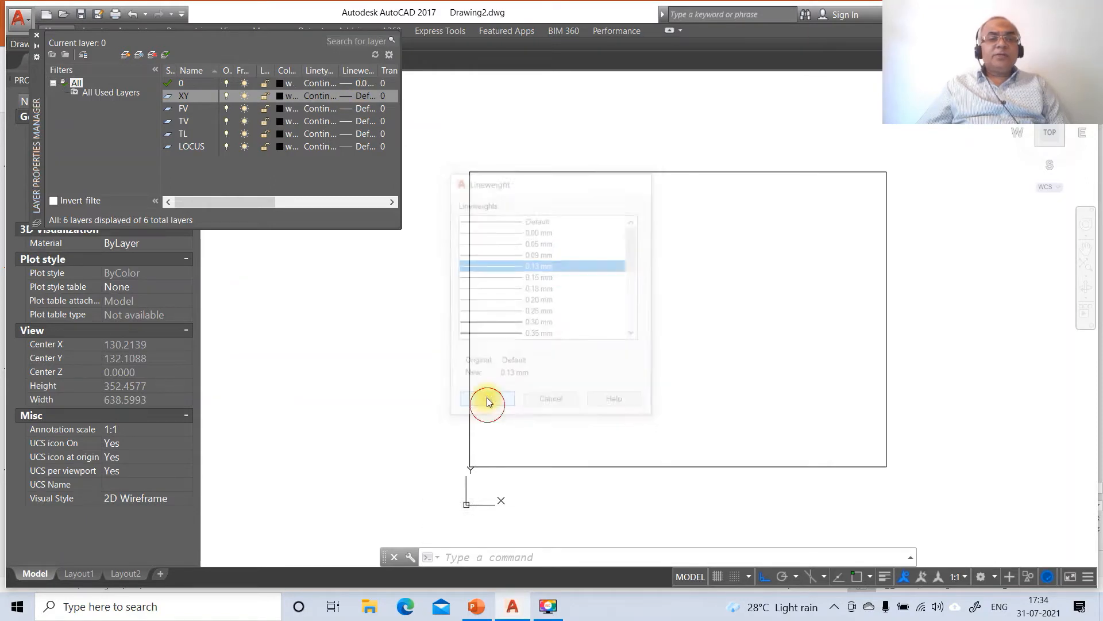
Set the lineweight of layers FV and TV to 0.50 mm.
{"action": "left_click", "coordinate": [352, 109]}
{"action": "left_click", "coordinate": [354, 110]}
{"action": "scroll", "coordinate": [549, 325], "scroll_direction": "down", "scroll_amount": 1}
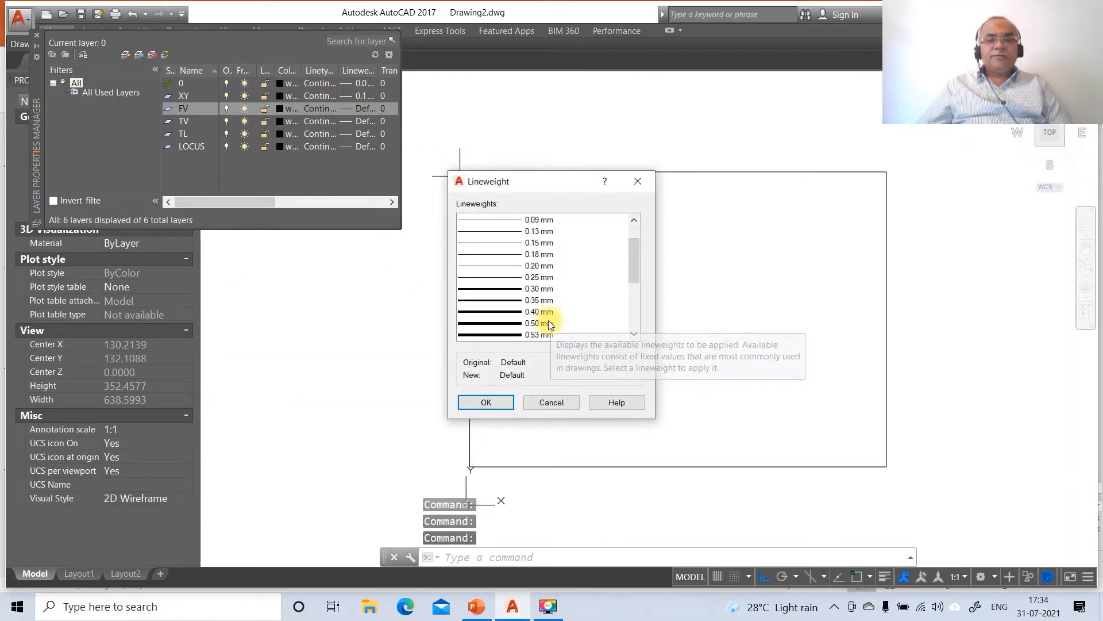
{"action": "left_click", "coordinate": [539, 323]}
{"action": "left_click", "coordinate": [486, 403]}
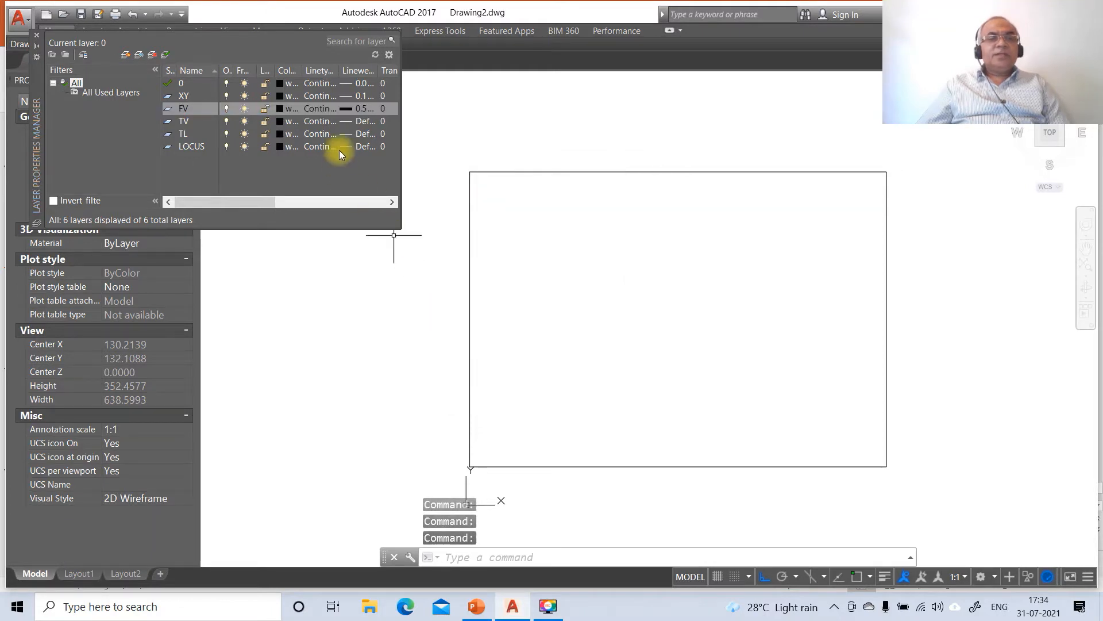
{"action": "left_click", "coordinate": [359, 121]}
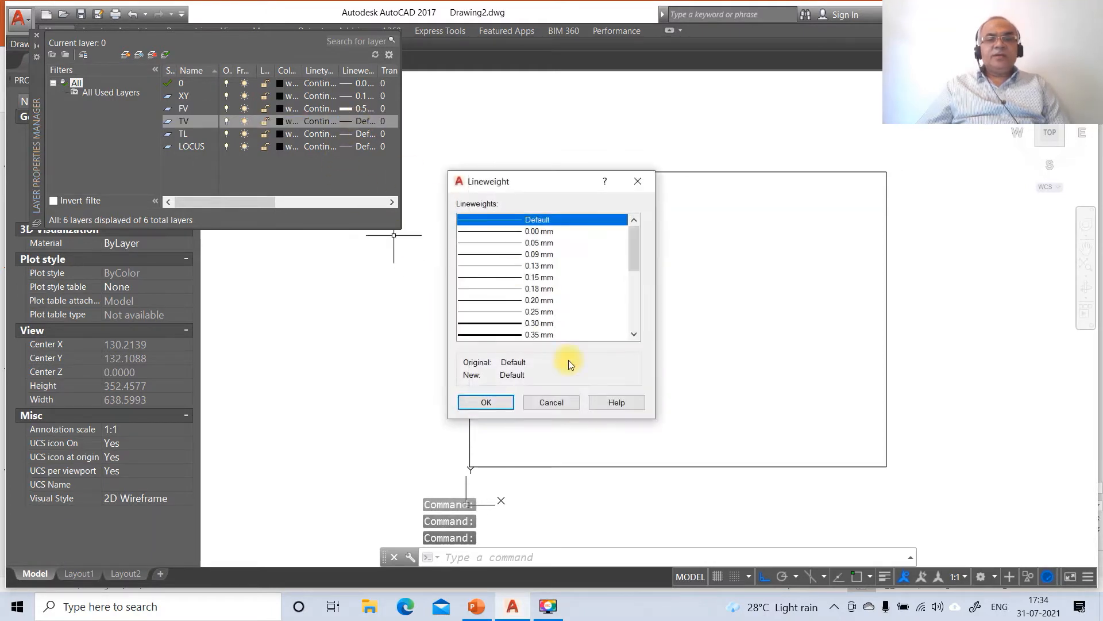
{"action": "scroll", "coordinate": [567, 325], "scroll_direction": "down", "scroll_amount": 1}
{"action": "scroll", "coordinate": [567, 325], "scroll_direction": "down", "scroll_amount": 2}
{"action": "left_click", "coordinate": [552, 289]}
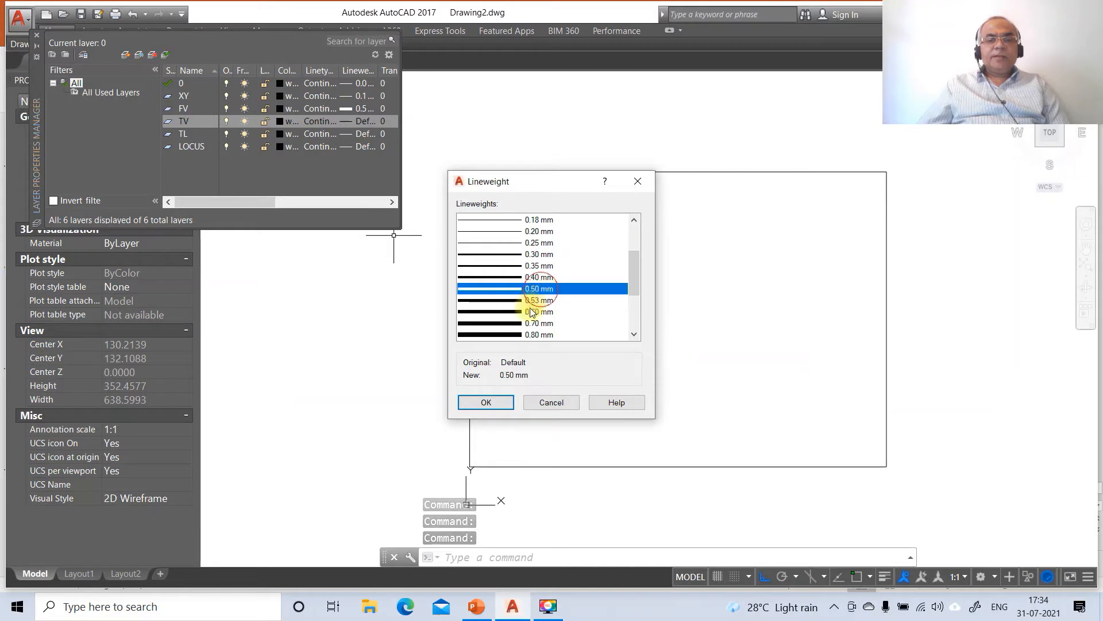
{"action": "left_click", "coordinate": [482, 404]}
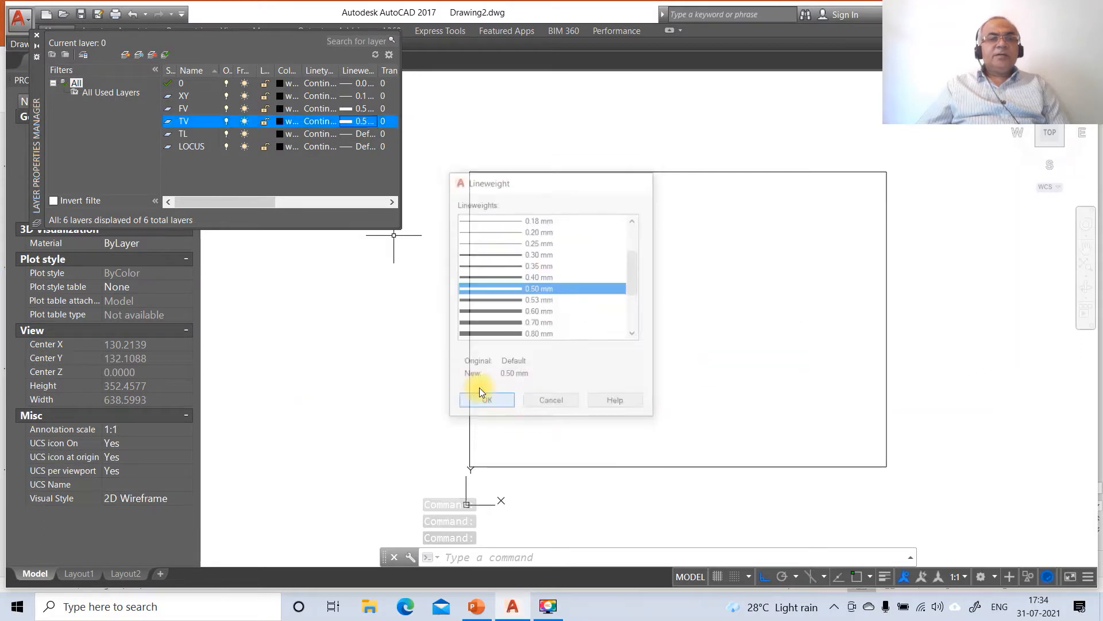
Set the lineweight of layer TL to 0.30 mm and of layer LOCUS to 0.05 mm.
{"action": "left_click", "coordinate": [359, 134]}
{"action": "left_click", "coordinate": [525, 323]}
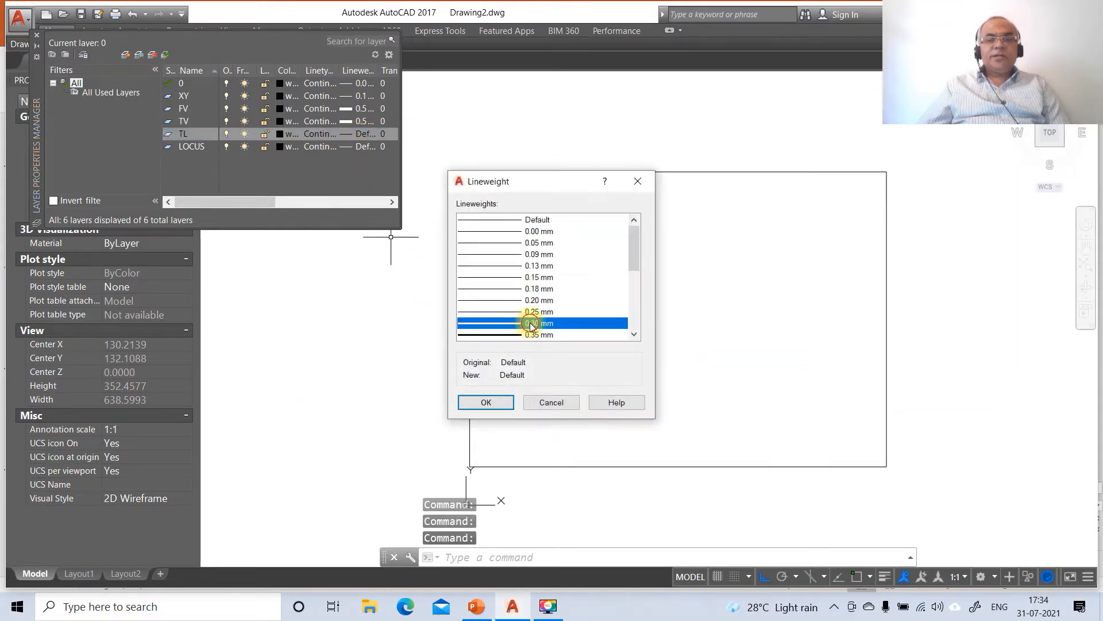
{"action": "left_click", "coordinate": [498, 403]}
{"action": "left_click", "coordinate": [359, 146]}
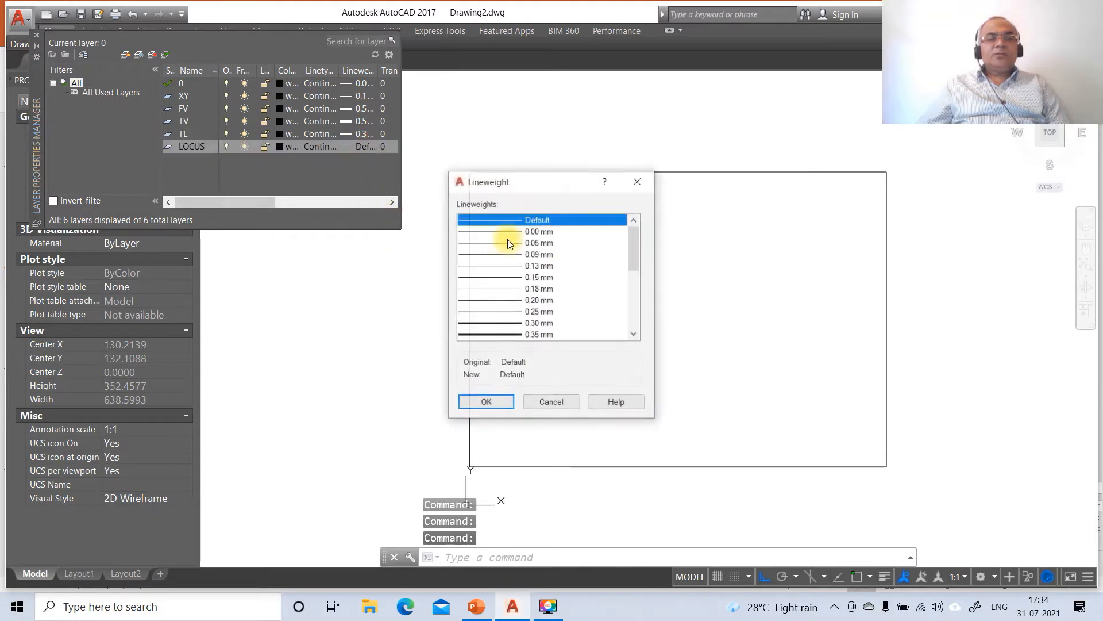
{"action": "left_click", "coordinate": [540, 243]}
{"action": "left_click", "coordinate": [503, 404]}
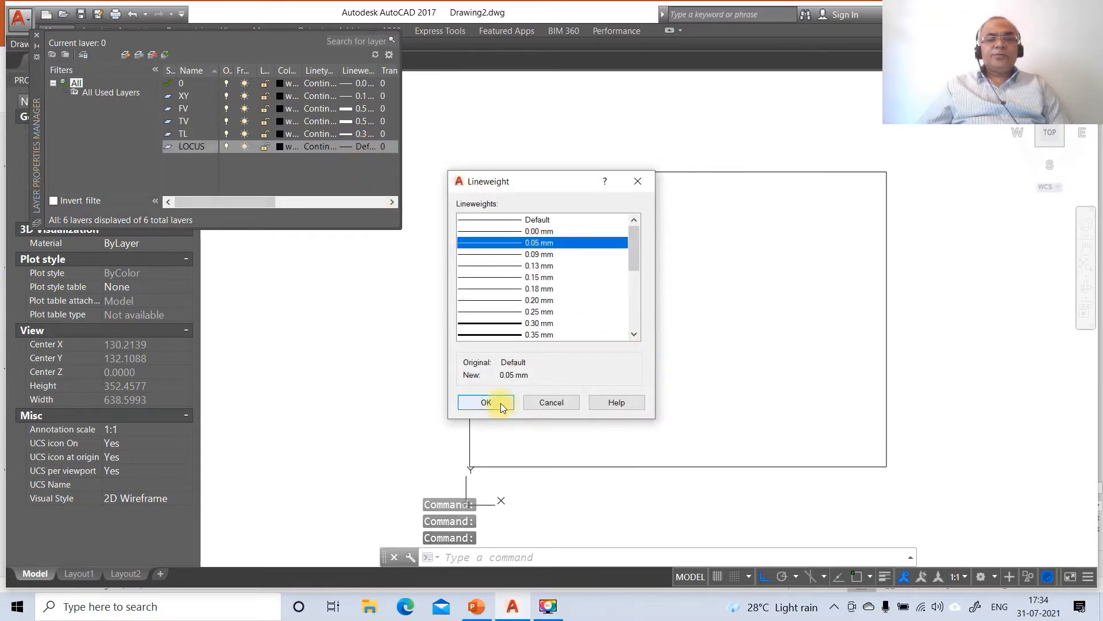
Load the DASHDOT linetype and assign it to the LOCUS layer.
{"action": "left_click", "coordinate": [316, 146]}
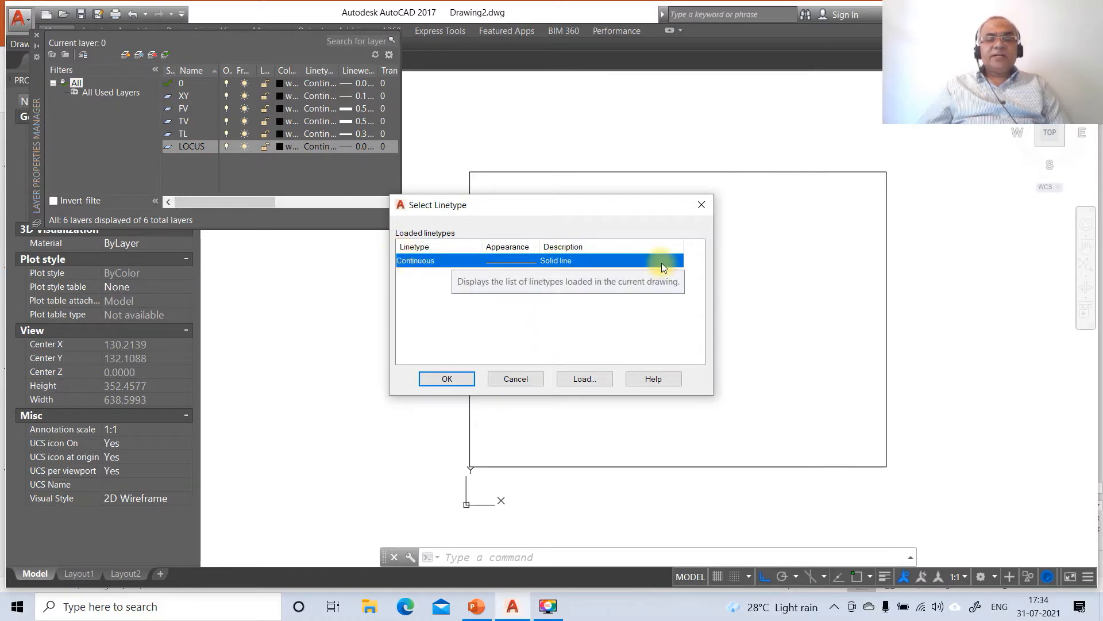
{"action": "left_click", "coordinate": [575, 378]}
{"action": "left_click", "coordinate": [435, 273]}
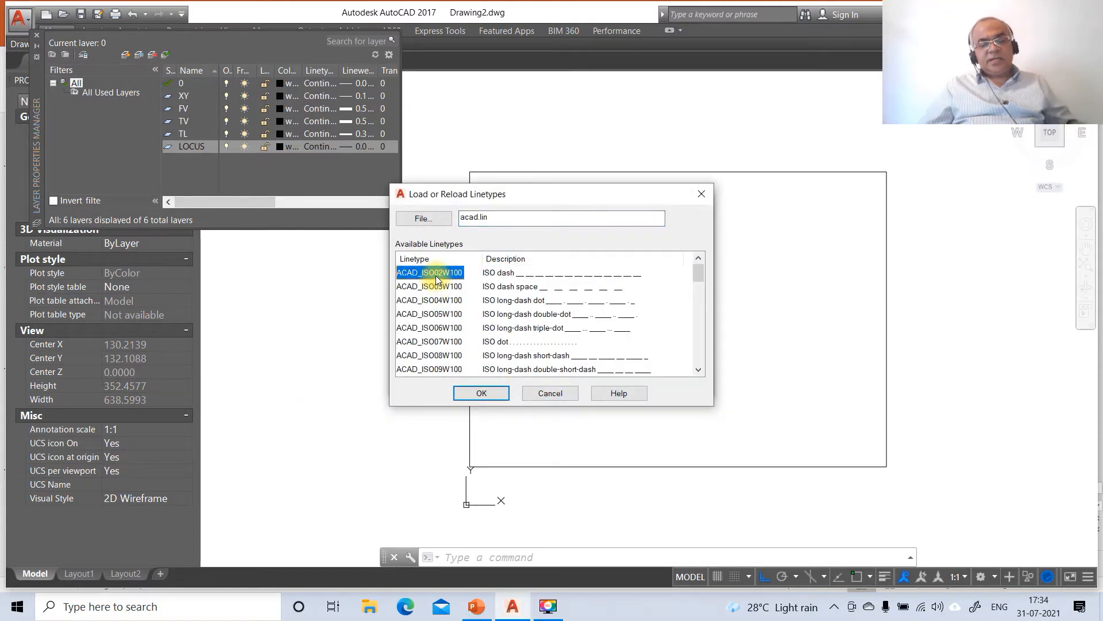
{"action": "key", "text": "d"}
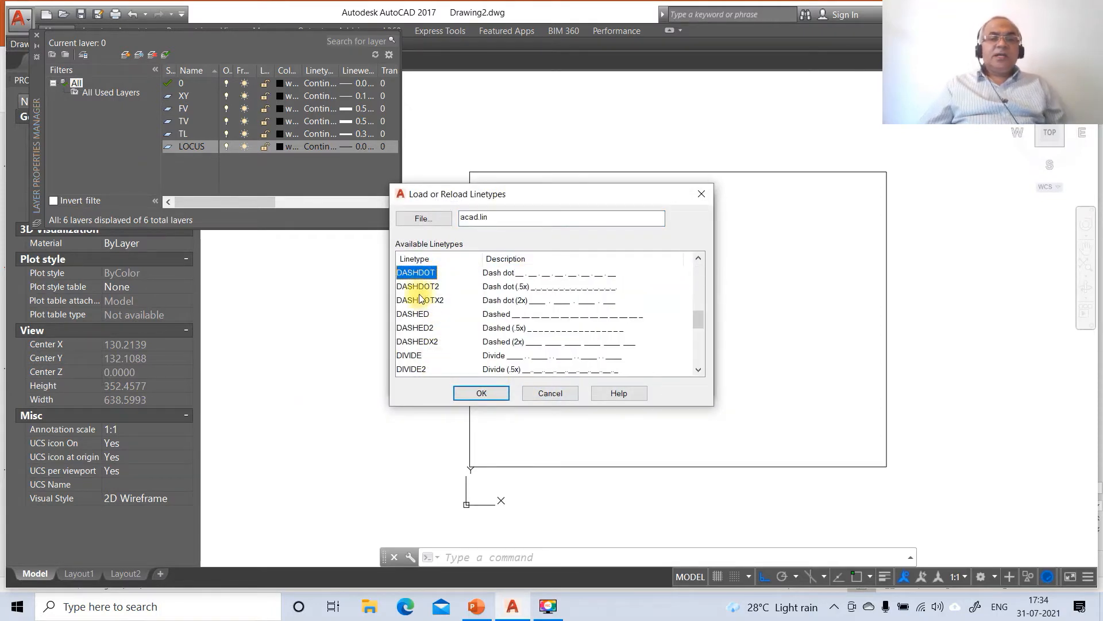
{"action": "left_click", "coordinate": [479, 393]}
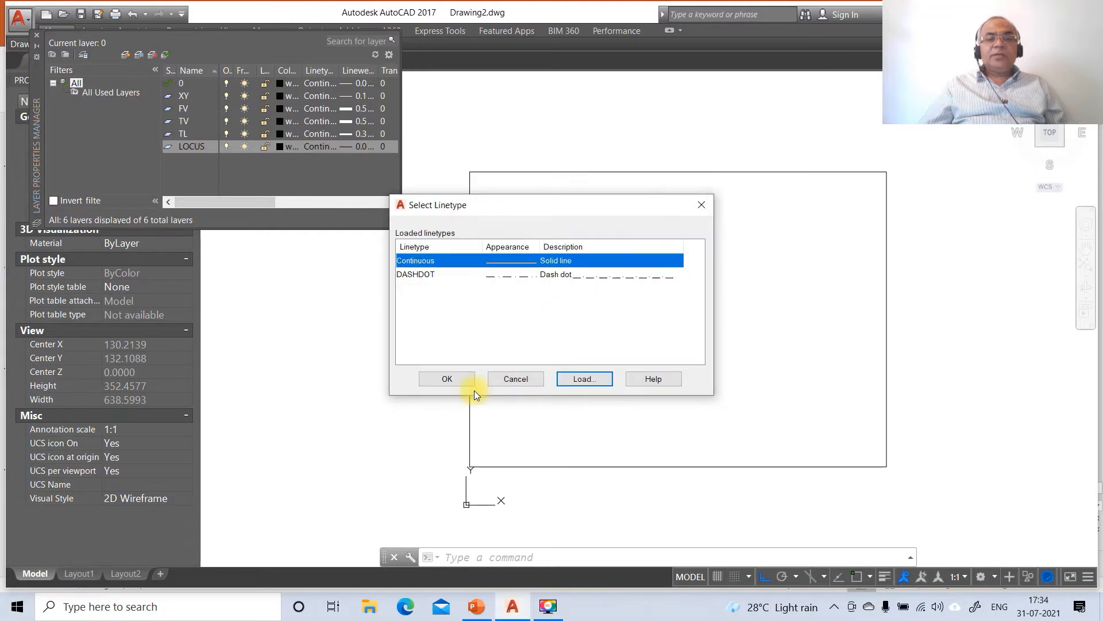
{"action": "left_click", "coordinate": [425, 276]}
{"action": "left_click", "coordinate": [442, 379]}
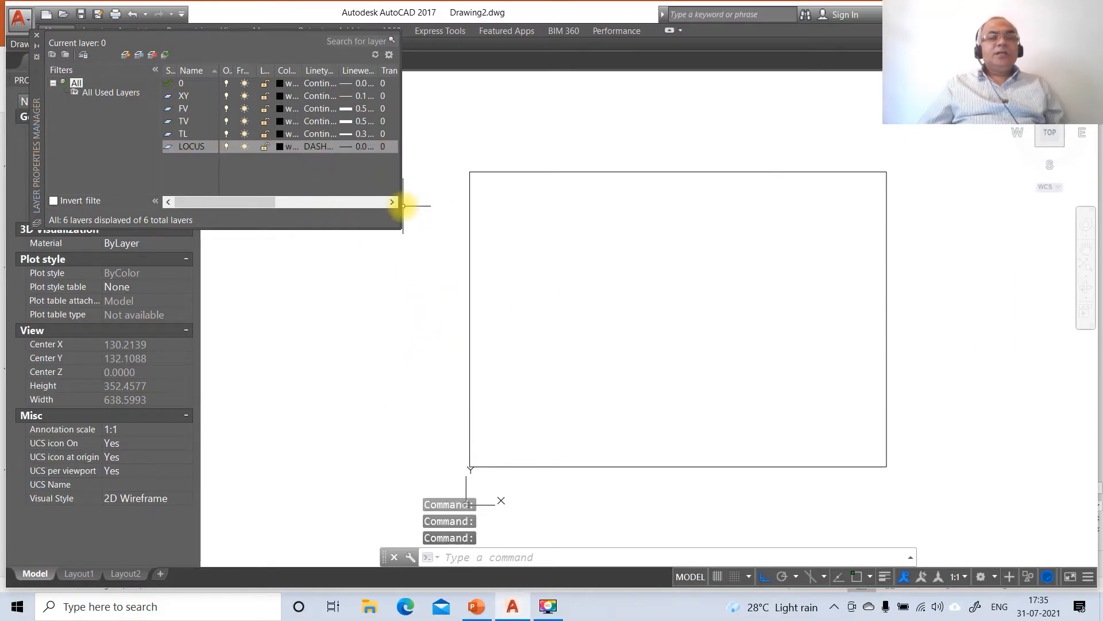
Set the colour of layer TL to index 30 (orange) and of layer TV to red.
{"action": "left_click", "coordinate": [280, 138]}
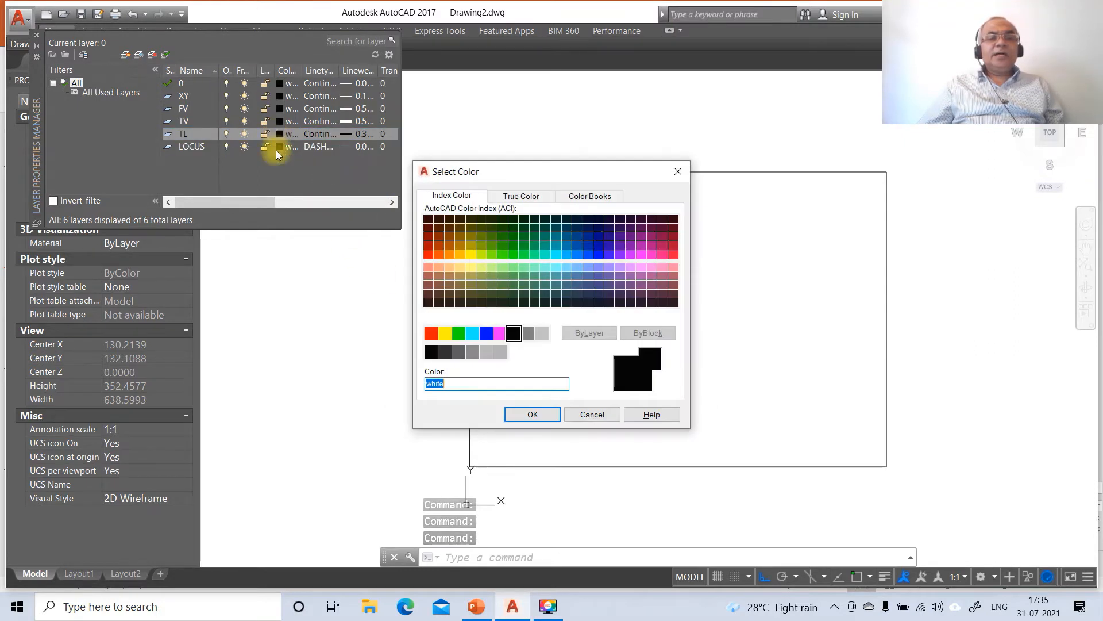
{"action": "left_click", "coordinate": [450, 254]}
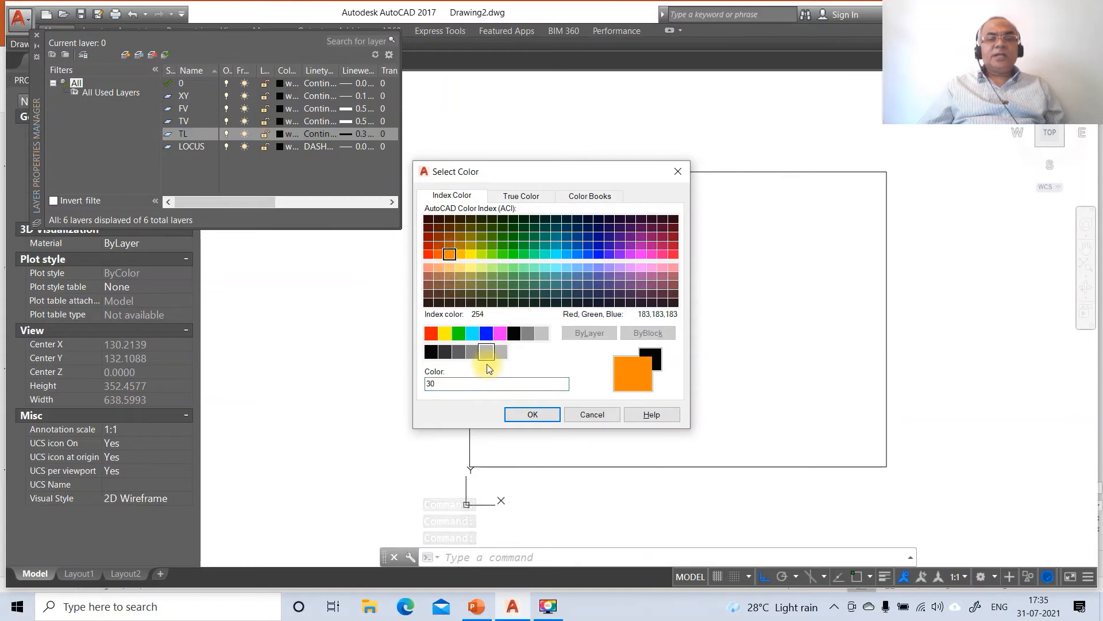
{"action": "left_click", "coordinate": [530, 414]}
{"action": "left_click", "coordinate": [280, 121]}
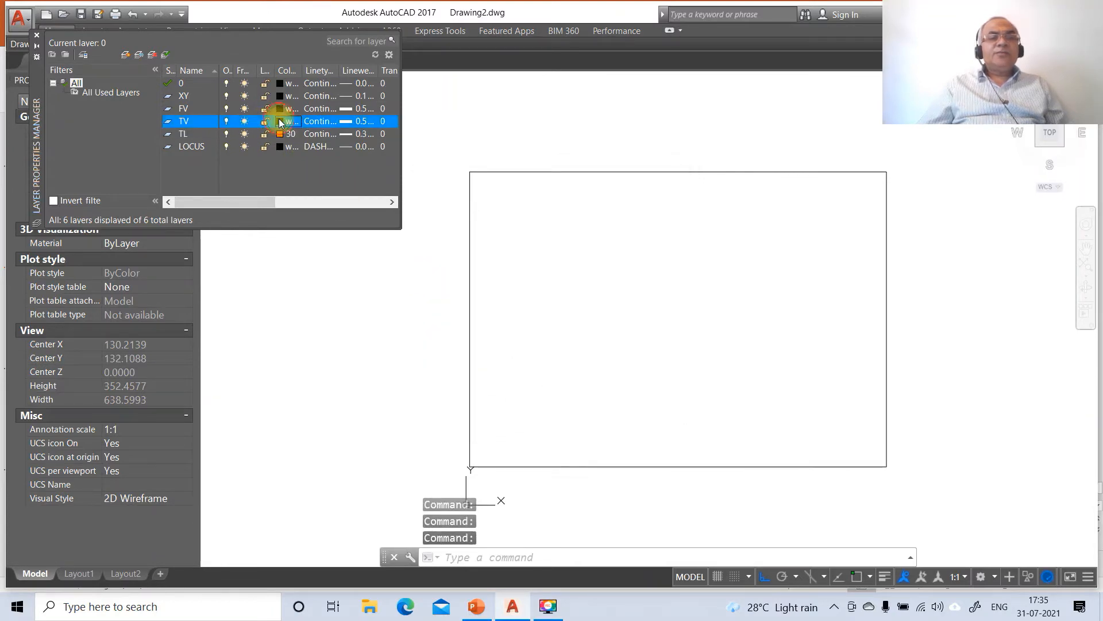
{"action": "left_click", "coordinate": [431, 333]}
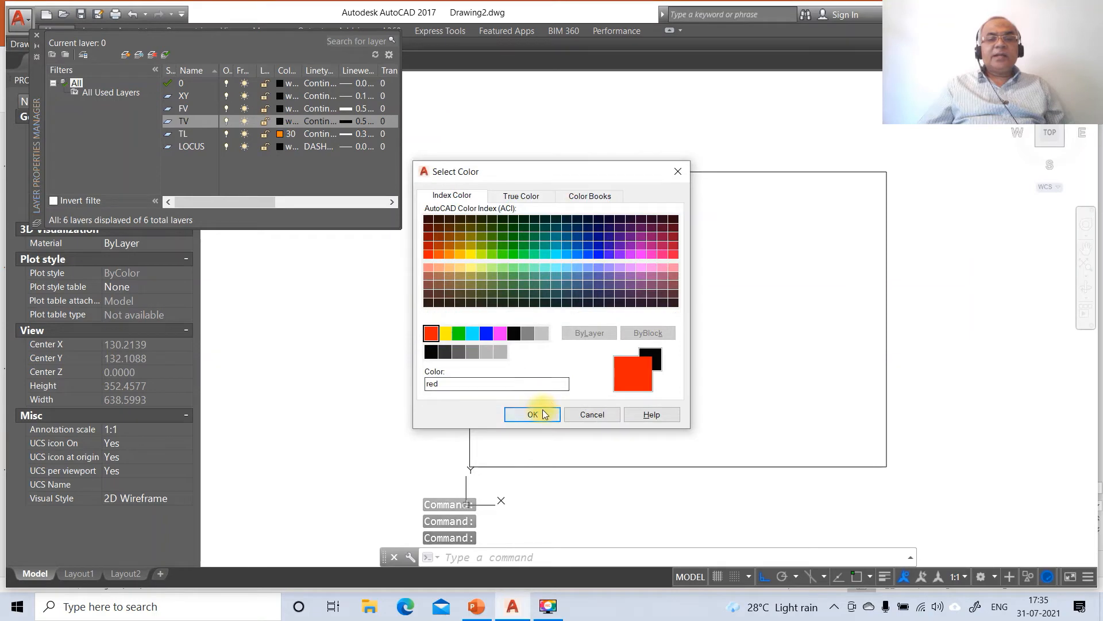
{"action": "left_click", "coordinate": [534, 414]}
Set the colour of layer FV to magenta and close the Layer Properties Manager.
{"action": "left_click", "coordinate": [280, 108]}
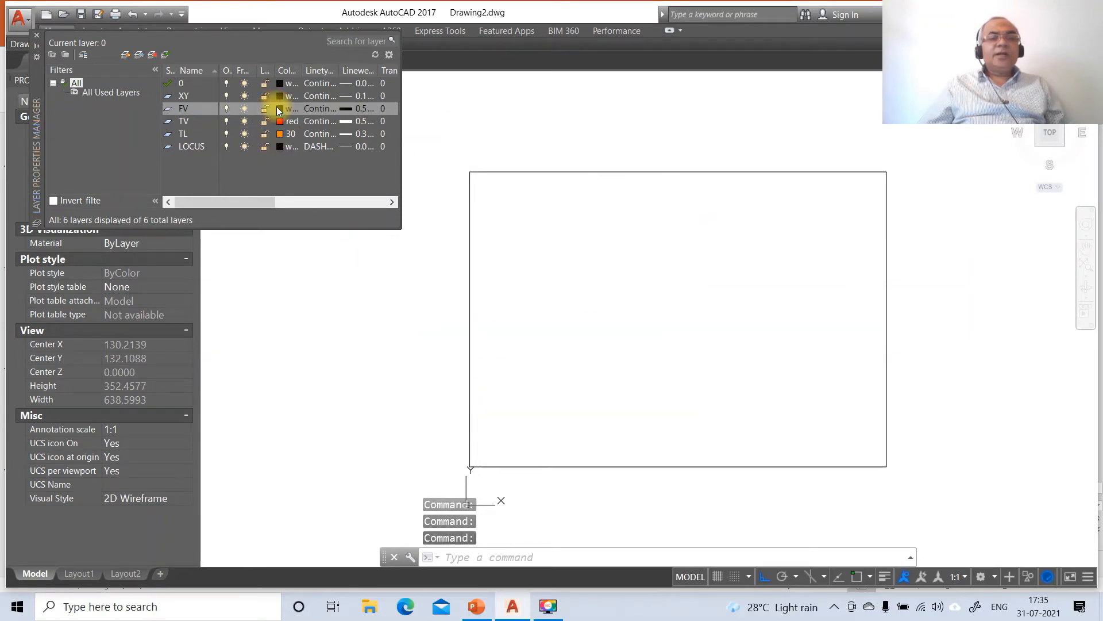
{"action": "left_click", "coordinate": [500, 336]}
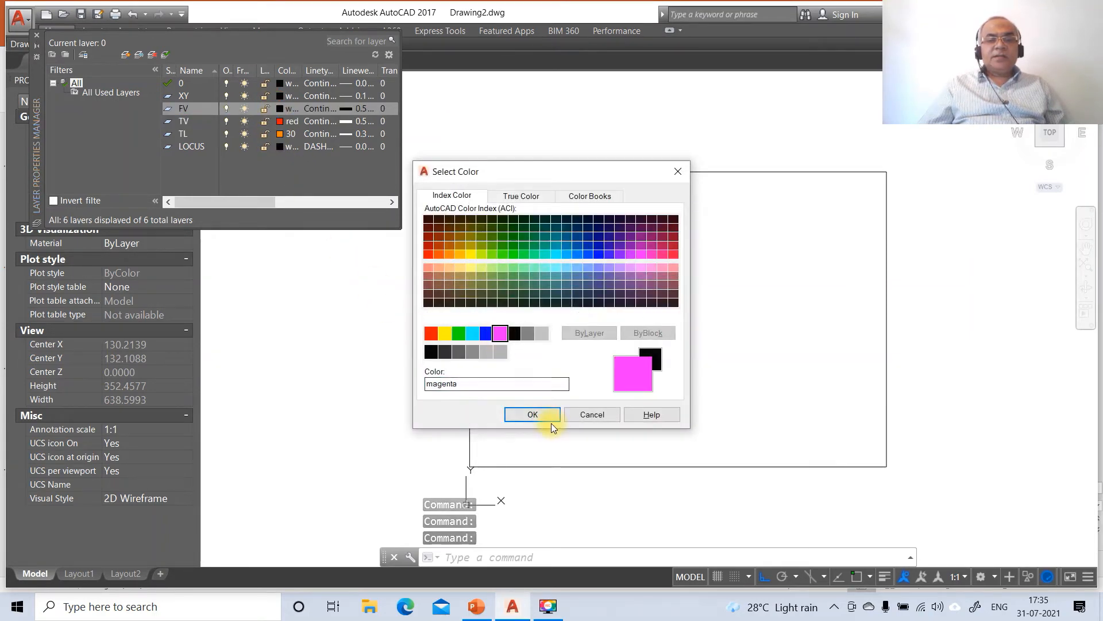
{"action": "left_click", "coordinate": [532, 415]}
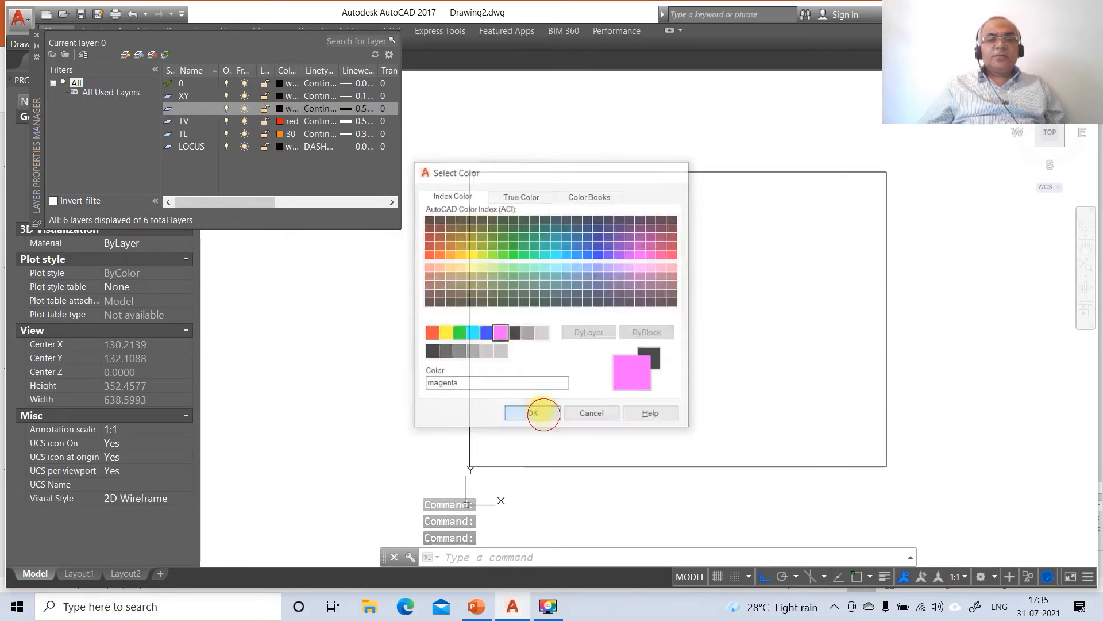
{"action": "left_click", "coordinate": [36, 35]}
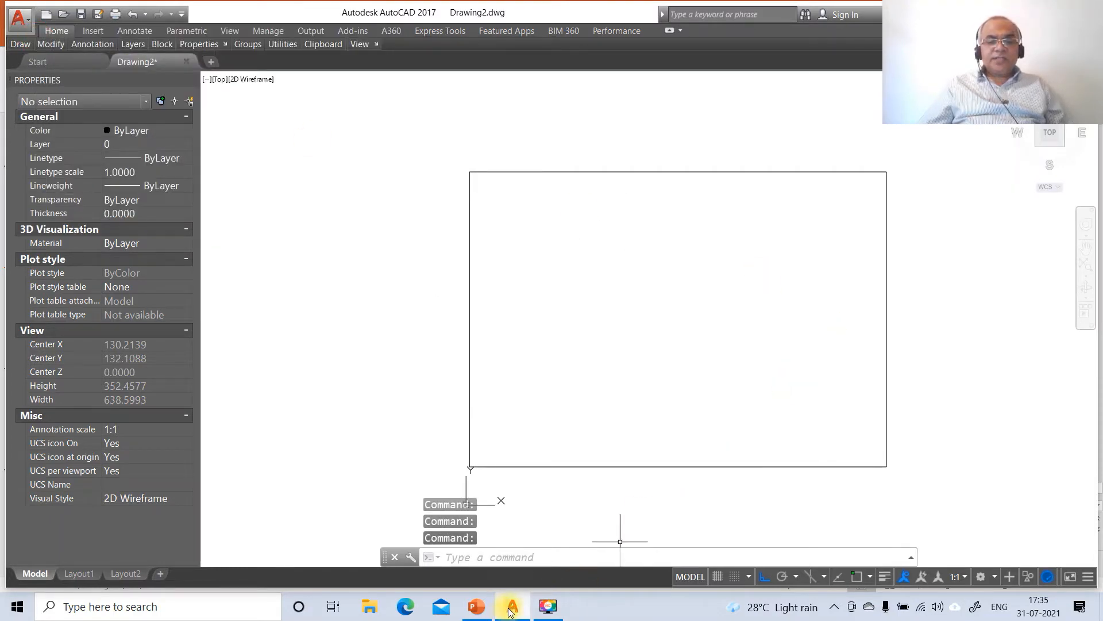
Check problem 78 in the PowerPoint slides, return to AutoCAD and draw a horizontal reference line across the middle of the border.
{"action": "left_click", "coordinate": [476, 606]}
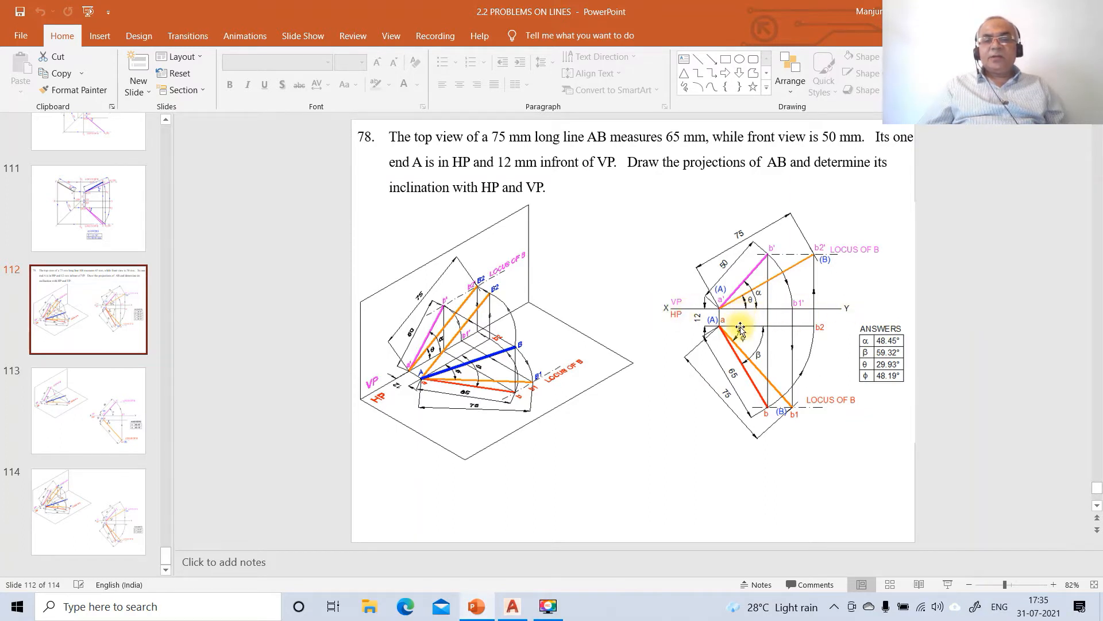
{"action": "left_click", "coordinate": [520, 607]}
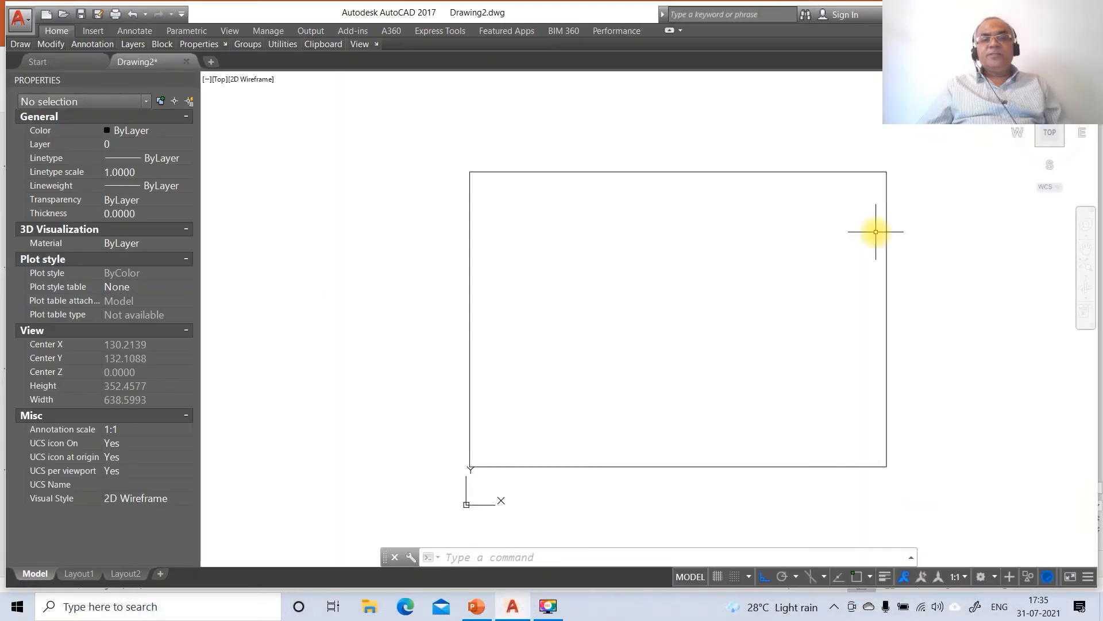
{"action": "type", "text": "l"}
{"action": "key", "text": "Return"}
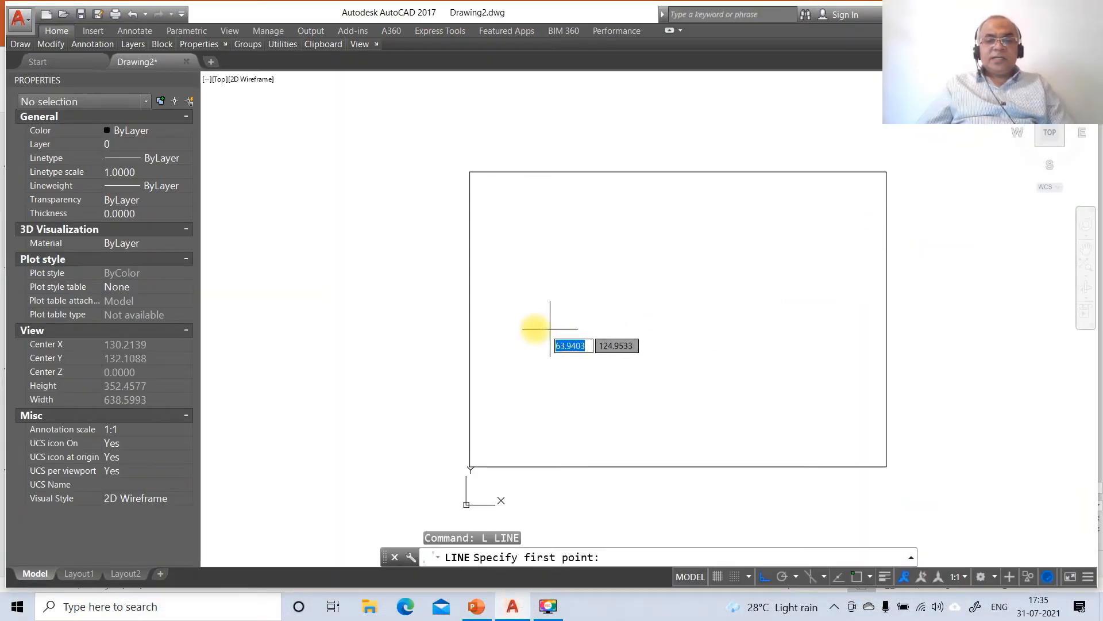
{"action": "left_click", "coordinate": [498, 317]}
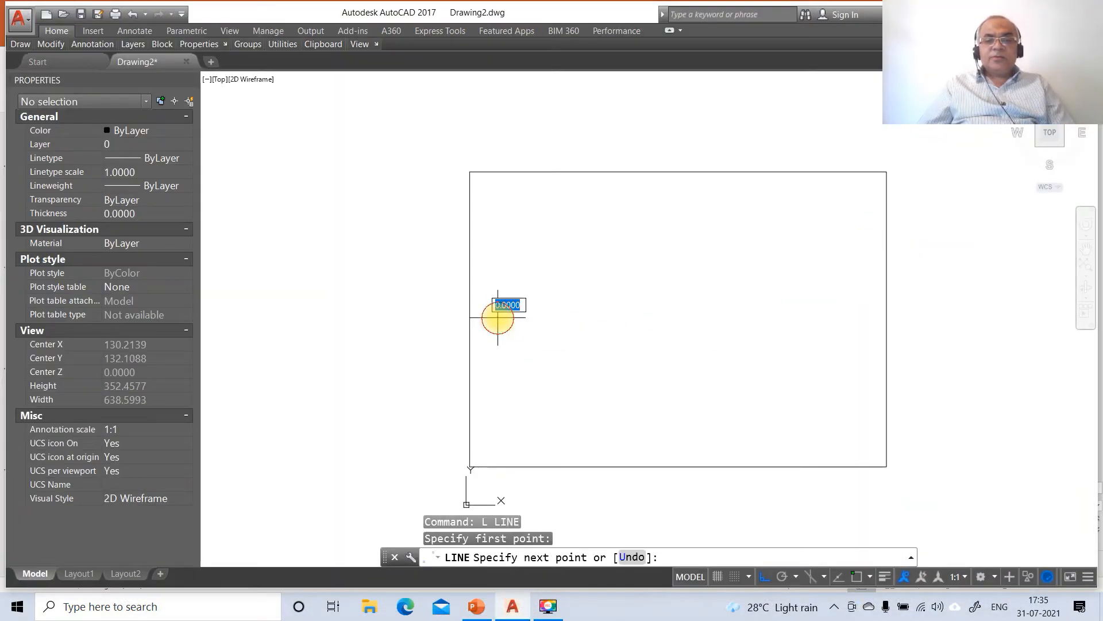
{"action": "left_click", "coordinate": [834, 325]}
{"action": "key", "text": "Return"}
Offset the horizontal reference line 12 mm downwards.
{"action": "type", "text": "O"}
{"action": "key", "text": "Return"}
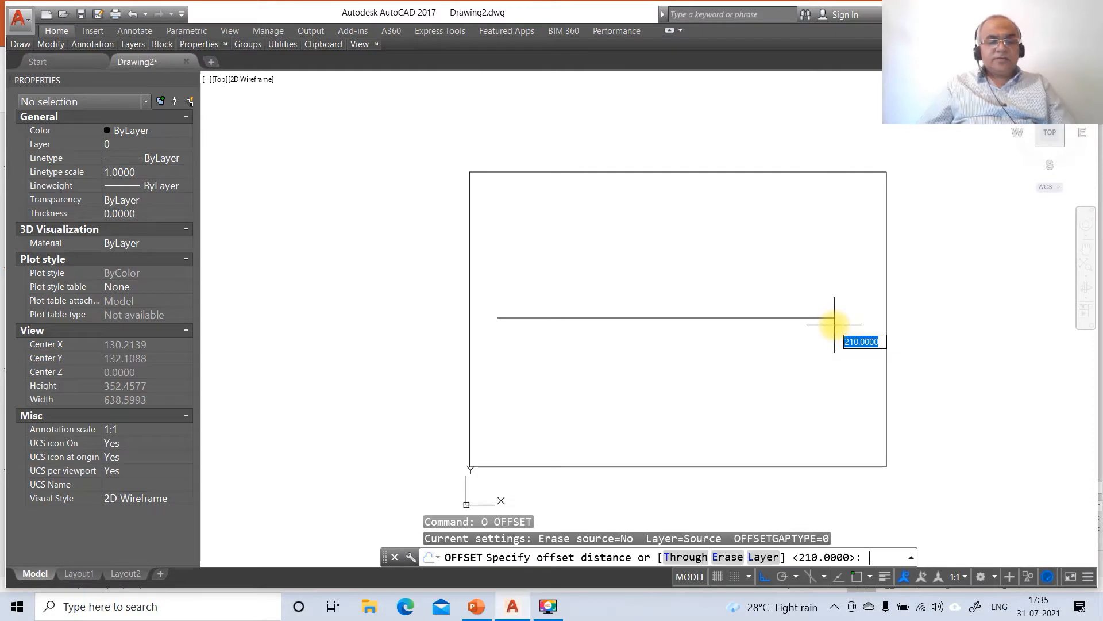
{"action": "type", "text": "12"}
{"action": "key", "text": "Return"}
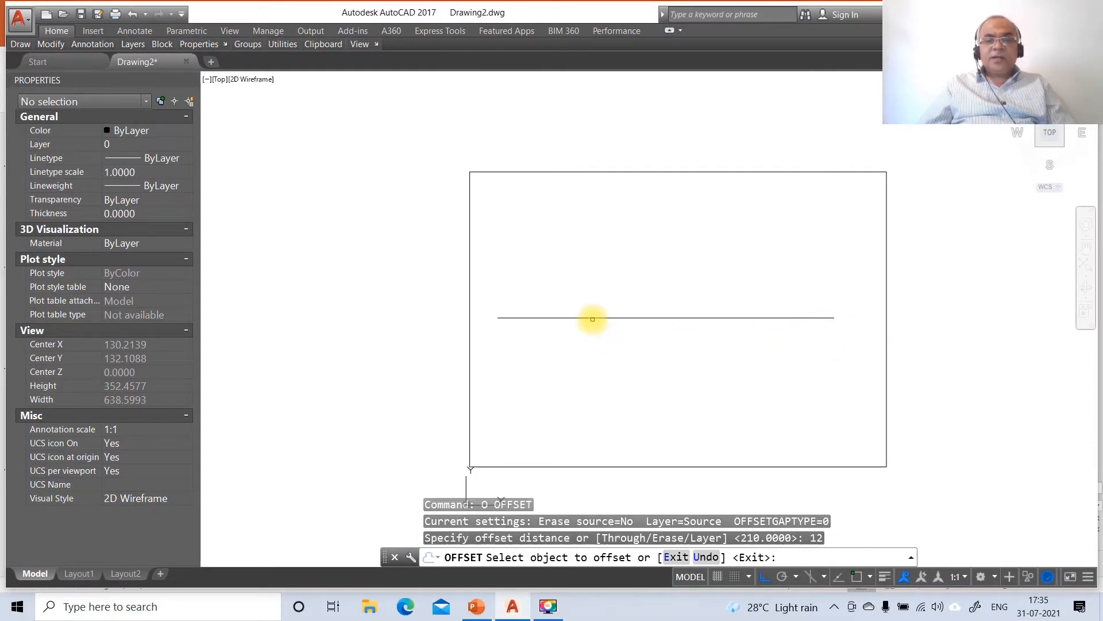
{"action": "left_click", "coordinate": [598, 318]}
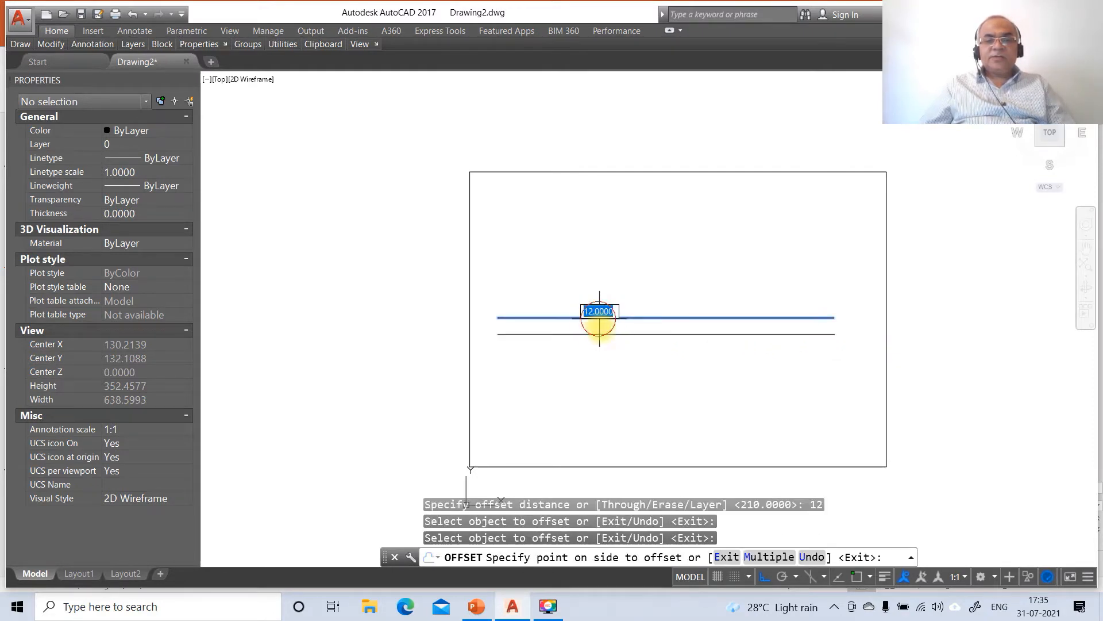
{"action": "left_click", "coordinate": [604, 334]}
{"action": "key", "text": "Return"}
Draw a short vertical line from the upper reference line perpendicular to the offset line, near their left ends.
{"action": "type", "text": "L"}
{"action": "key", "text": "Return"}
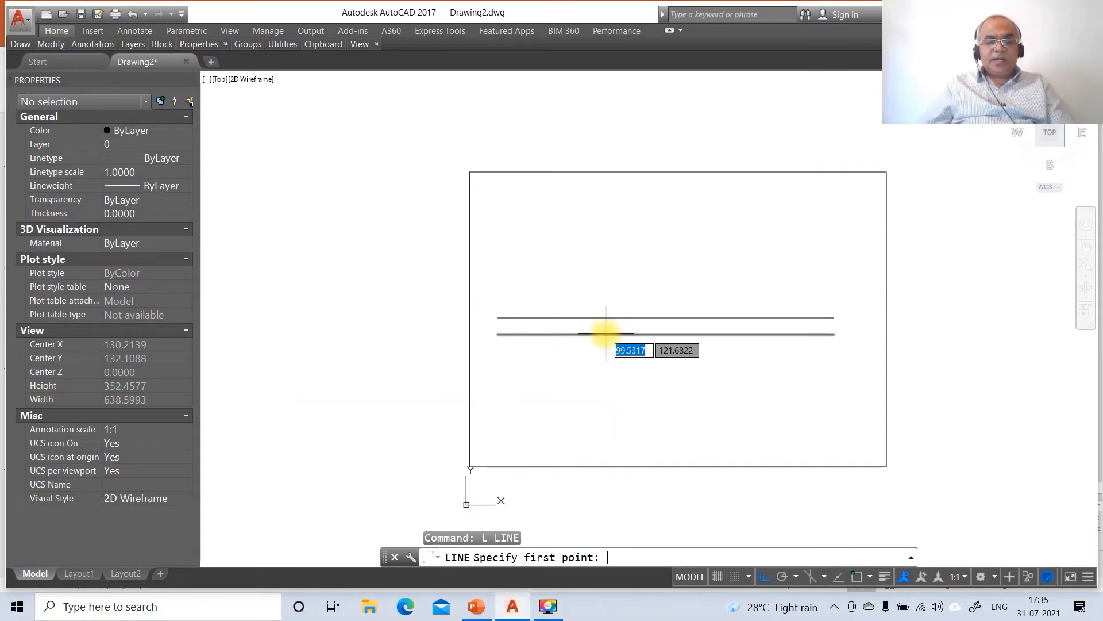
{"action": "type", "text": "NEA"}
{"action": "key", "text": "Return"}
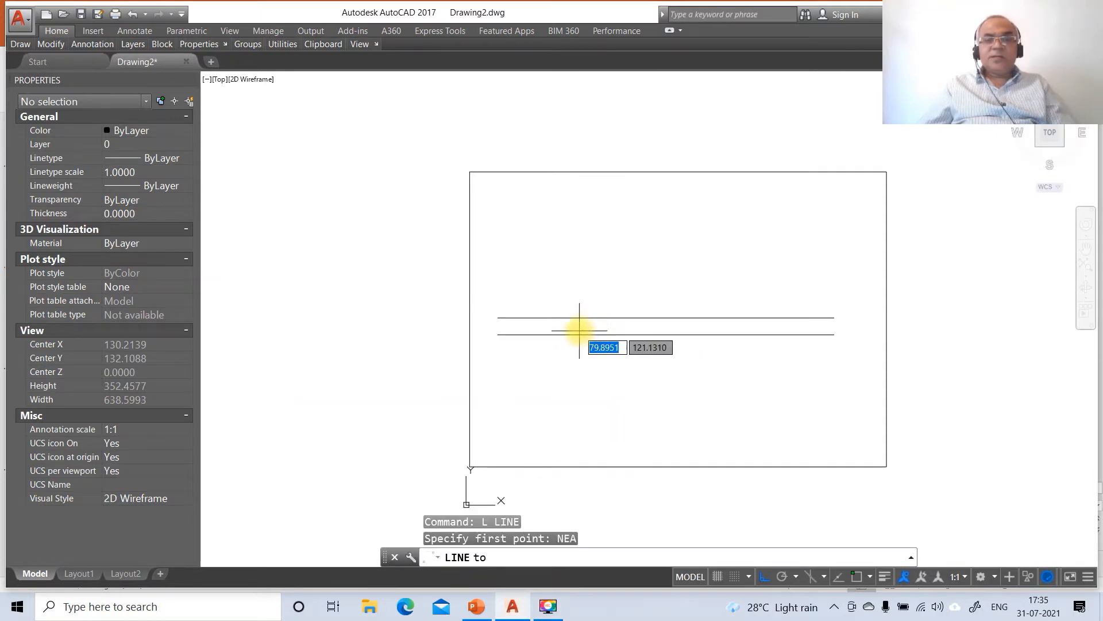
{"action": "left_click", "coordinate": [580, 317]}
{"action": "type", "text": "PER"}
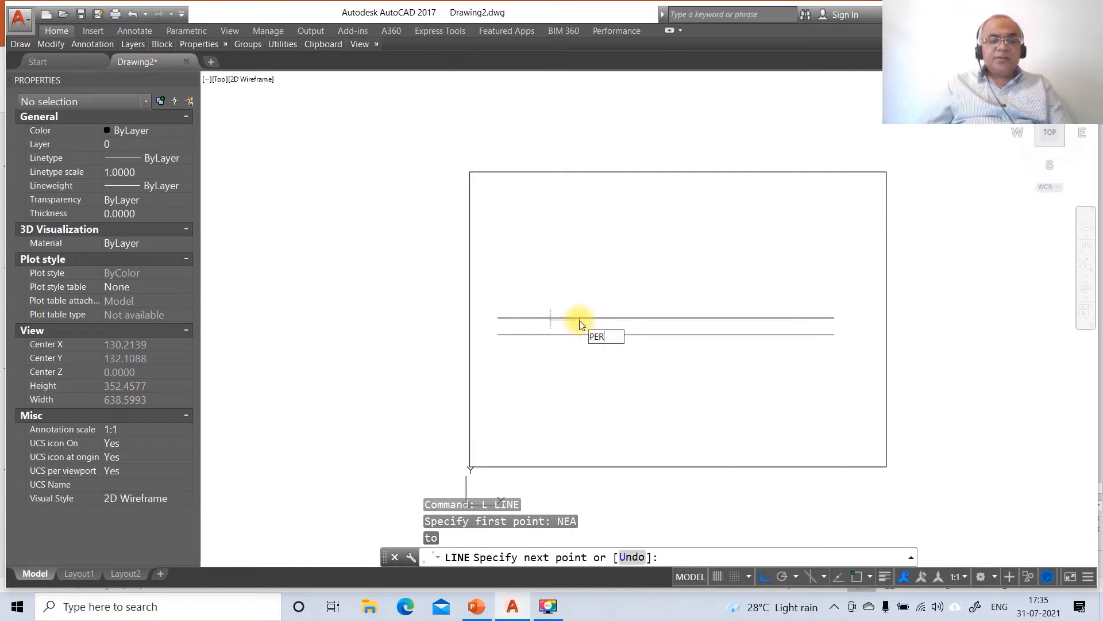
{"action": "key", "text": "Return"}
{"action": "left_click", "coordinate": [581, 332]}
{"action": "key", "text": "Return"}
Fillet the vertical line and the lower horizontal line into a sharp corner, check problem 78 in PowerPoint and return to AutoCAD.
{"action": "type", "text": "F"}
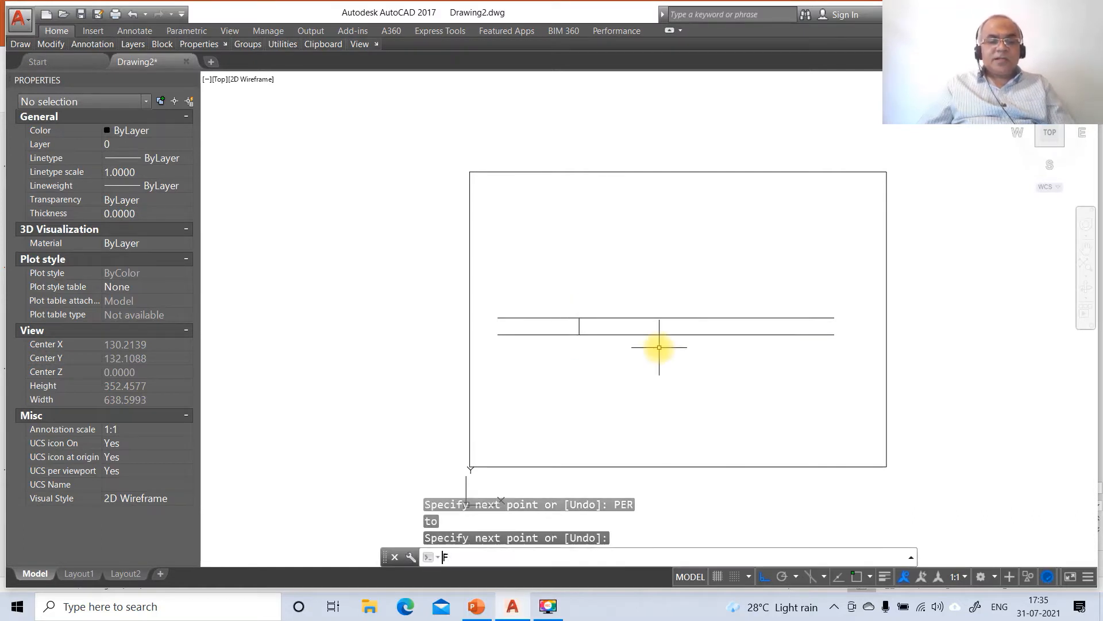
{"action": "key", "text": "Return"}
{"action": "left_click", "coordinate": [579, 328]}
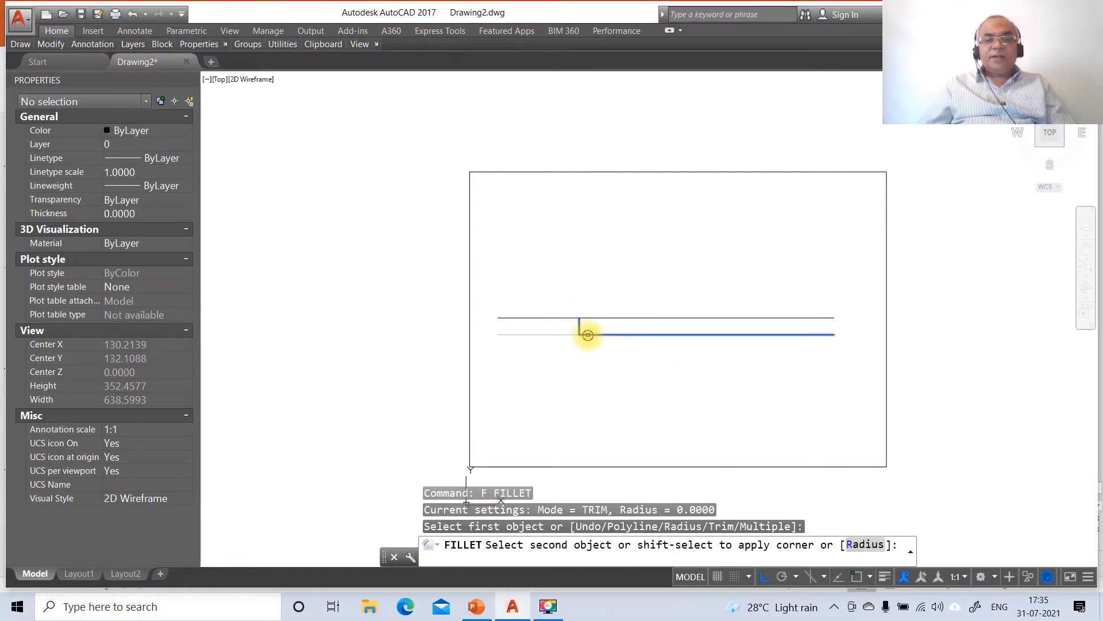
{"action": "left_click", "coordinate": [585, 333]}
{"action": "key", "text": "Return"}
{"action": "left_click", "coordinate": [472, 610]}
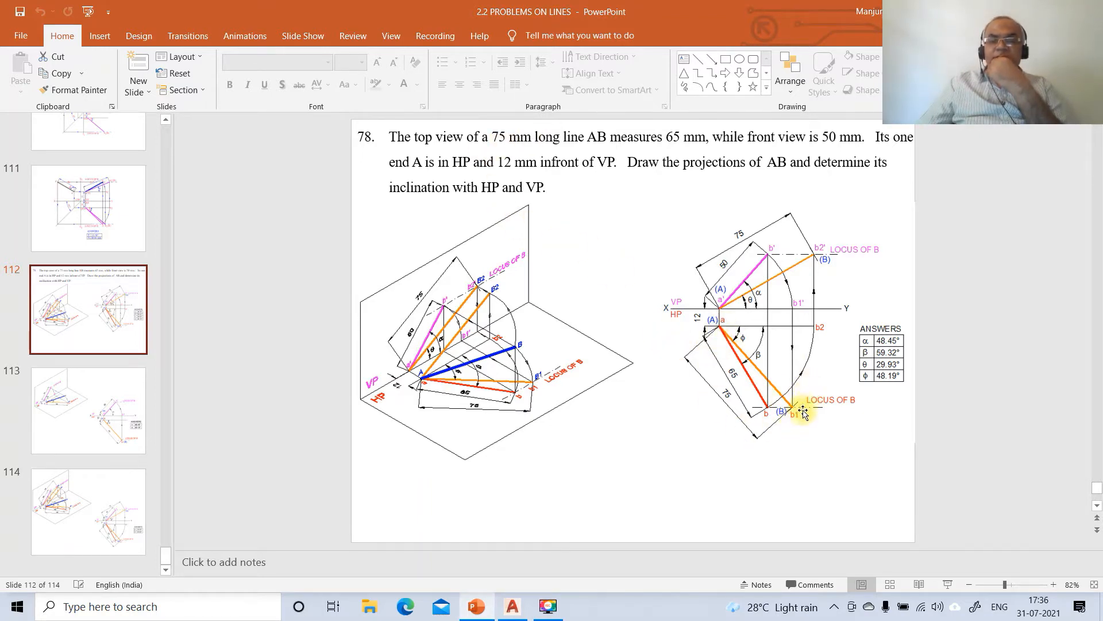
{"action": "left_click", "coordinate": [509, 612]}
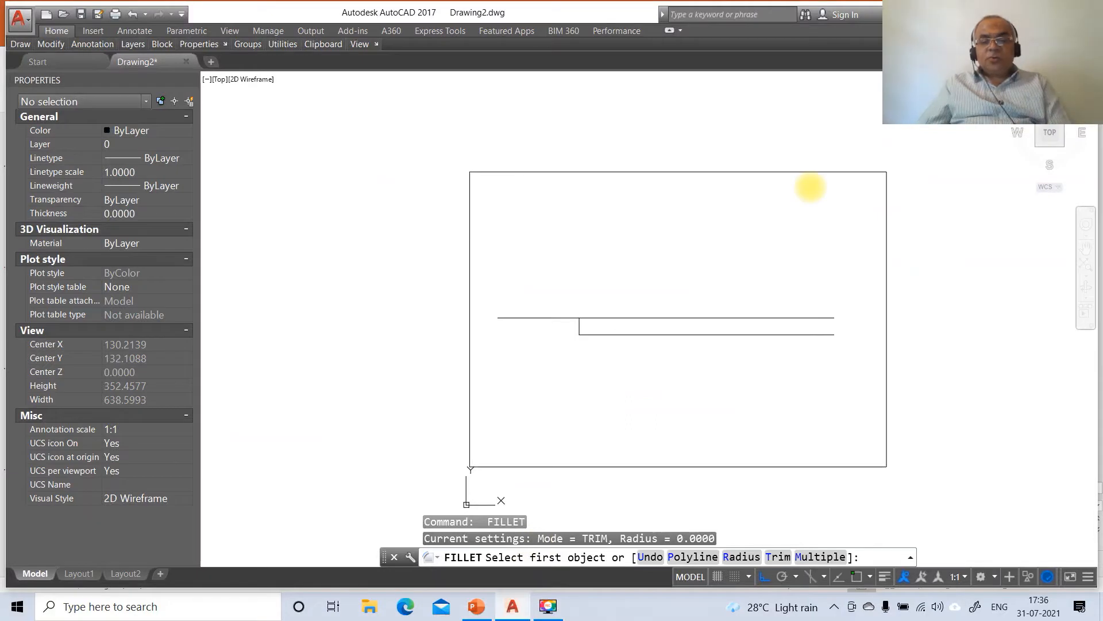
{"action": "key", "text": "Return"}
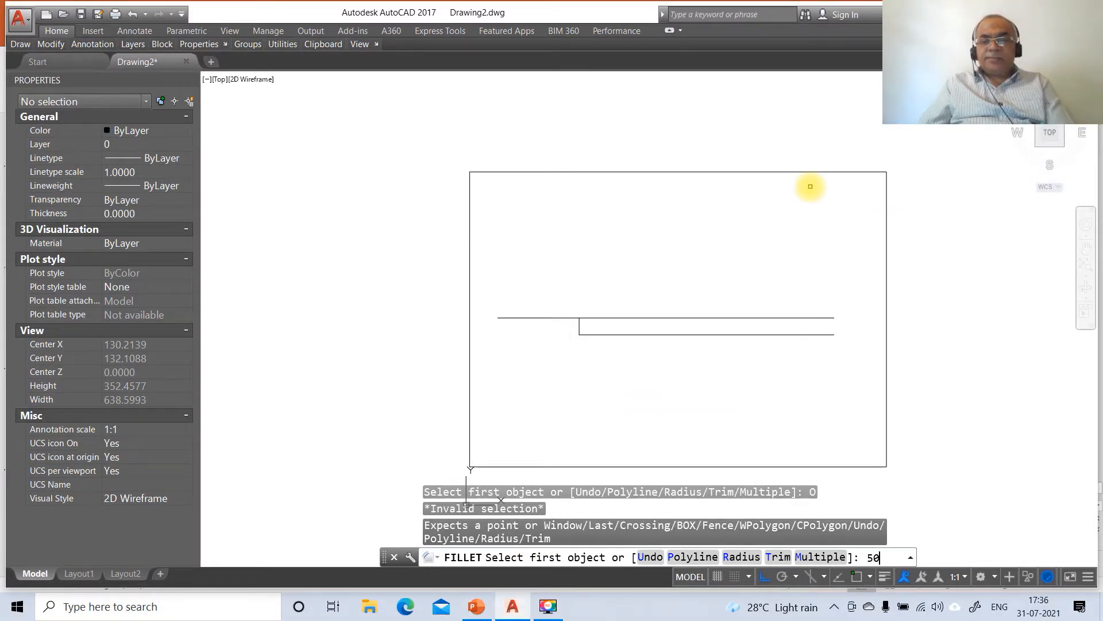
{"action": "type", "text": "50"}
{"action": "key", "text": "Return"}
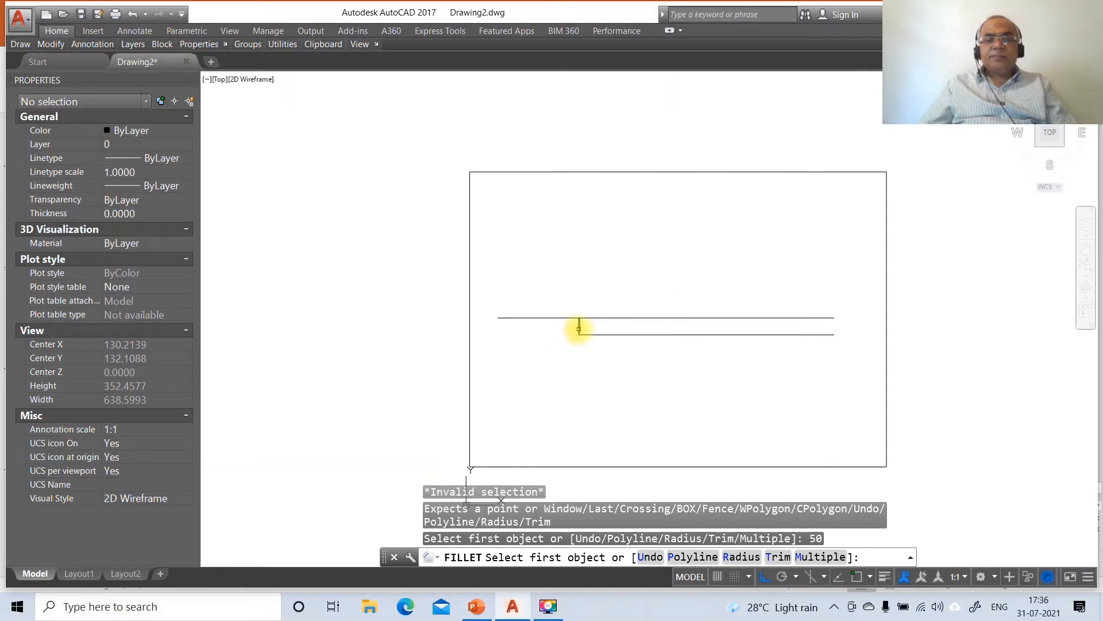
{"action": "left_click", "coordinate": [578, 328]}
{"action": "key", "text": "Escape"}
{"action": "key", "text": "Escape"}
{"action": "key", "text": "Escape"}
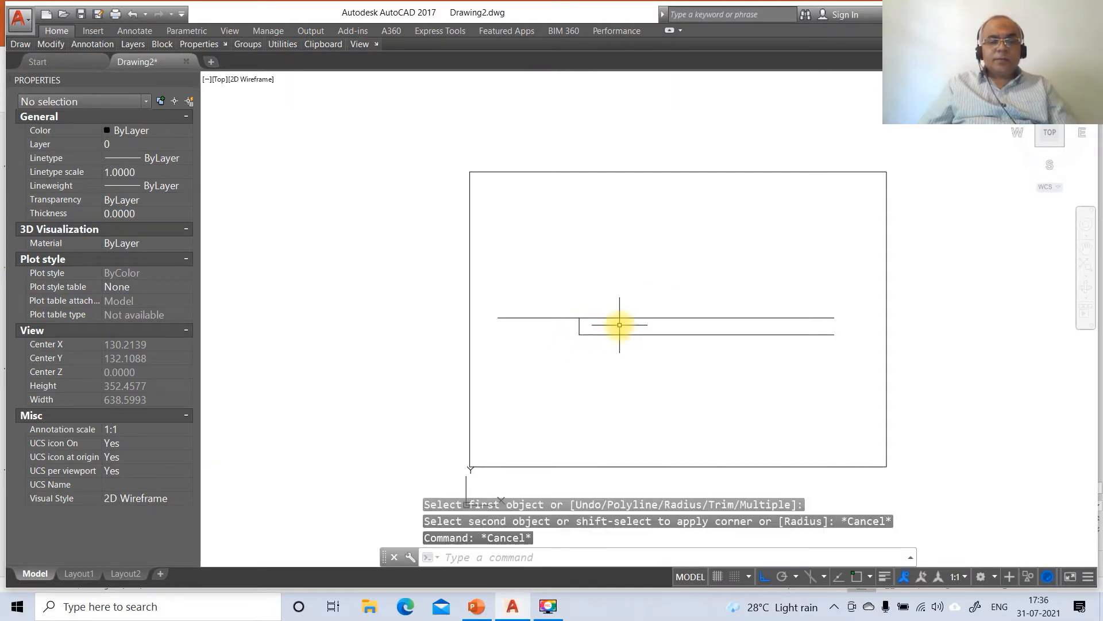
Offset the short vertical line 50 mm to the right.
{"action": "type", "text": "O"}
{"action": "key", "text": "Return"}
{"action": "type", "text": "5"}
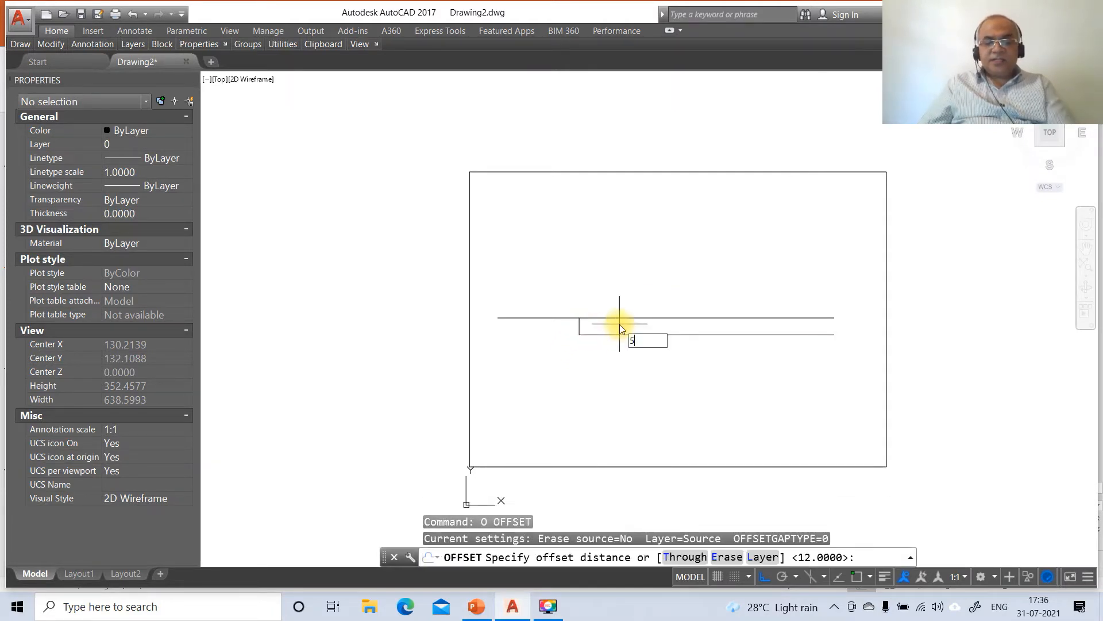
{"action": "type", "text": "0"}
{"action": "key", "text": "Return"}
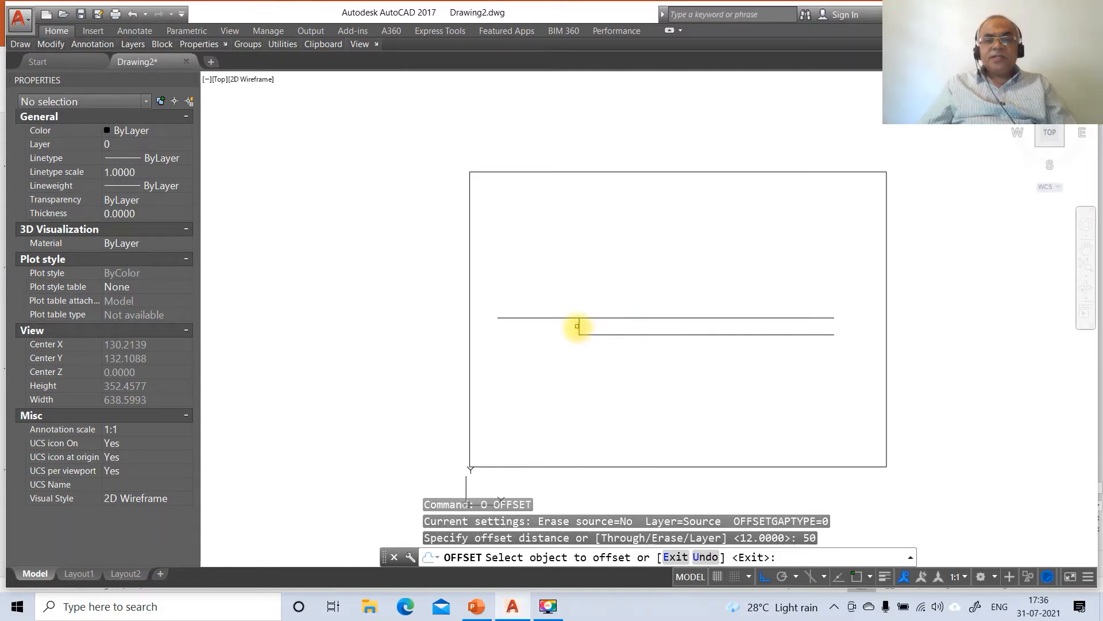
{"action": "left_click", "coordinate": [578, 326]}
{"action": "left_click", "coordinate": [653, 327]}
{"action": "key", "text": "Return"}
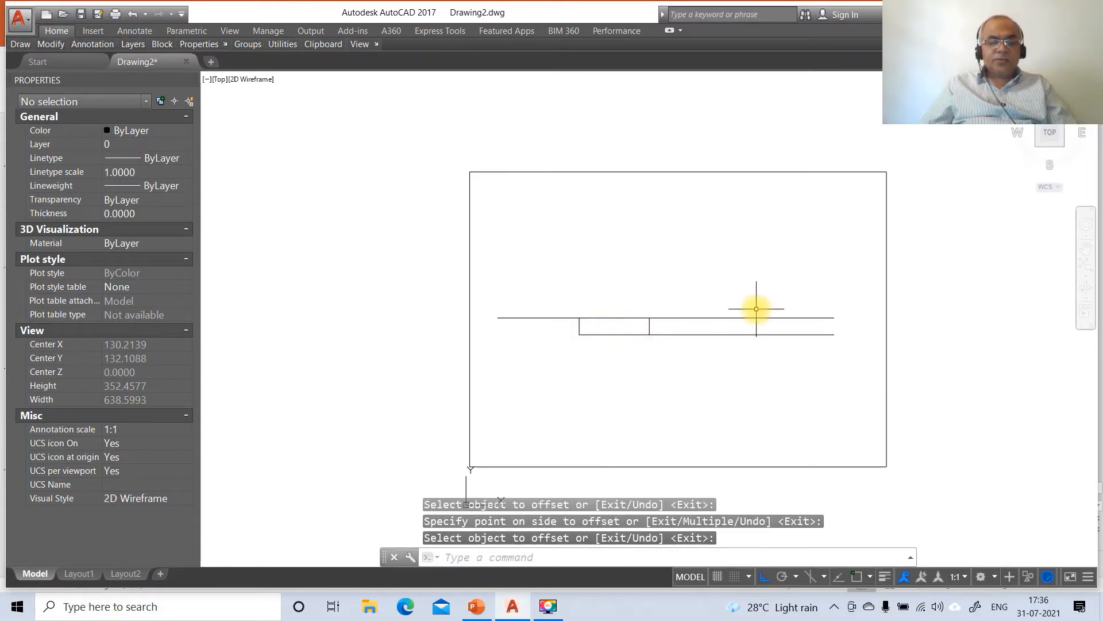
Draw a circle of radius 75 mm centred on the lower-left corner intersection, checking the length in the PowerPoint slide of problem 78.
{"action": "type", "text": "c"}
{"action": "key", "text": "Return"}
{"action": "type", "text": "INT"}
{"action": "key", "text": "Return"}
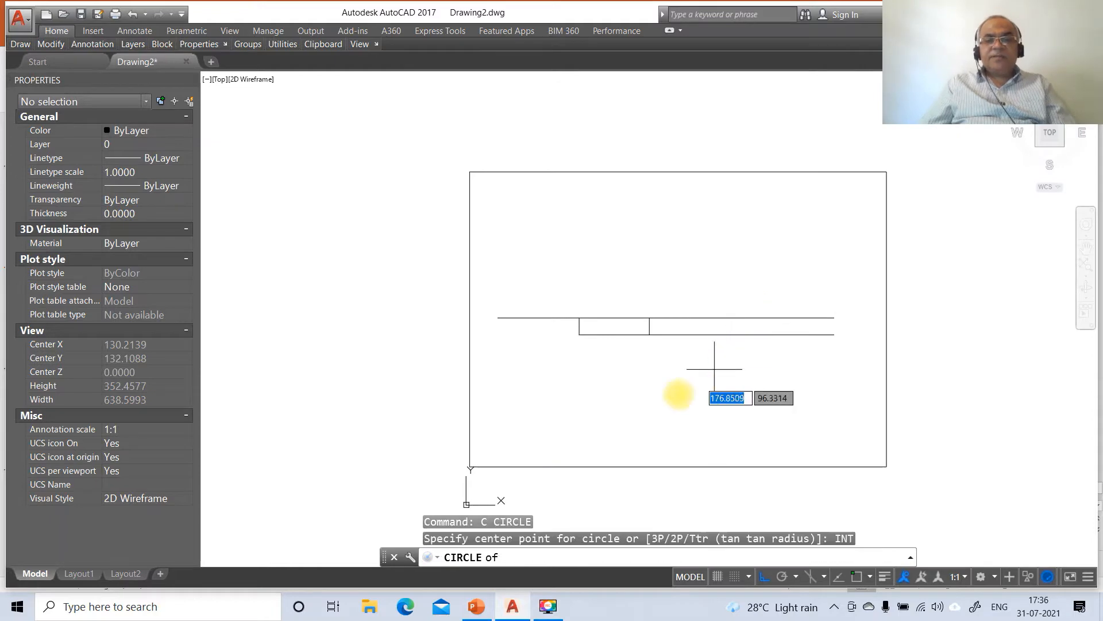
{"action": "left_click", "coordinate": [579, 334]}
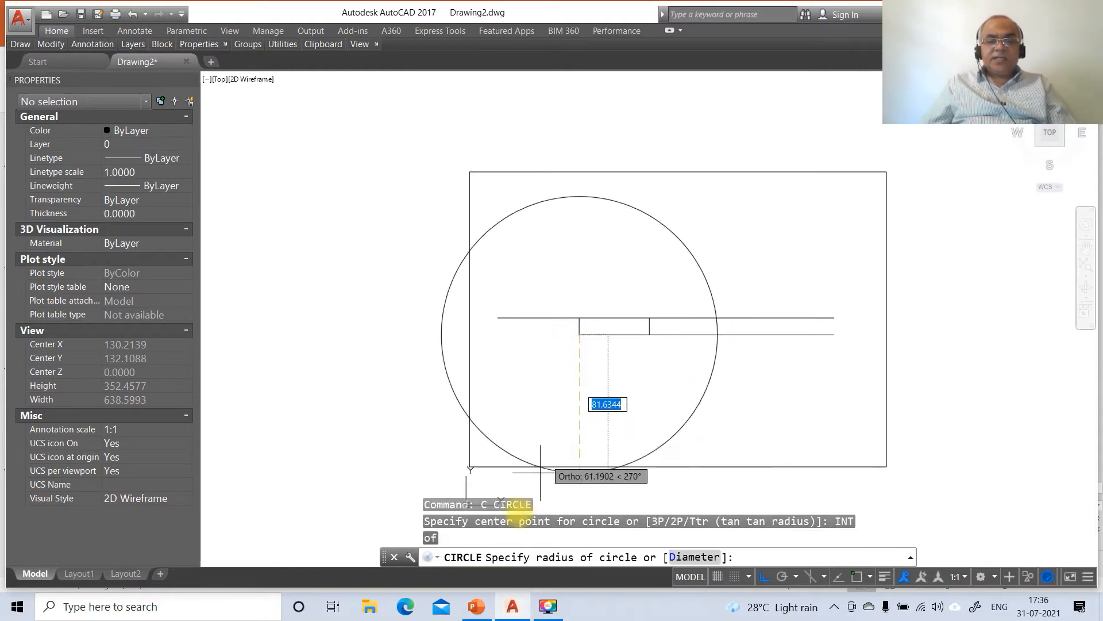
{"action": "left_click", "coordinate": [476, 607]}
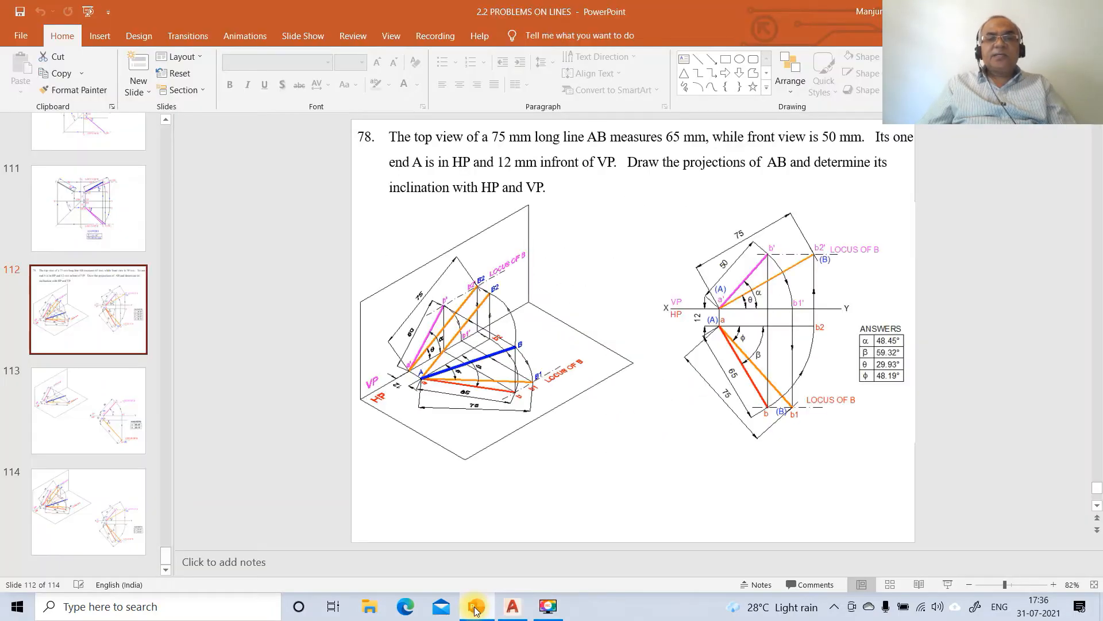
{"action": "left_click", "coordinate": [511, 607]}
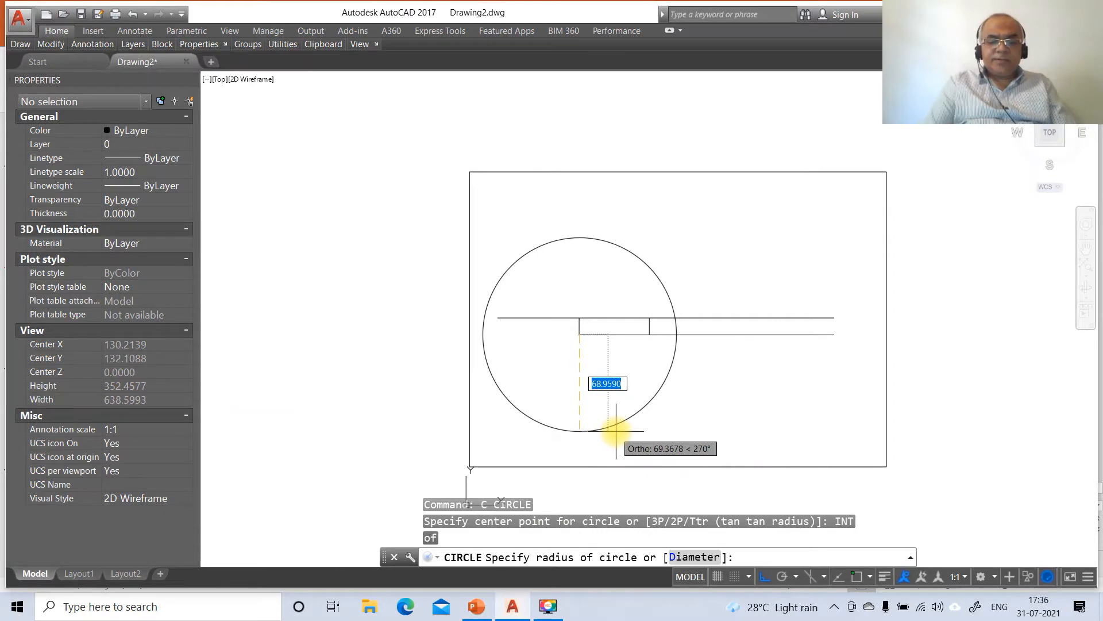
{"action": "type", "text": "75"}
{"action": "key", "text": "Return"}
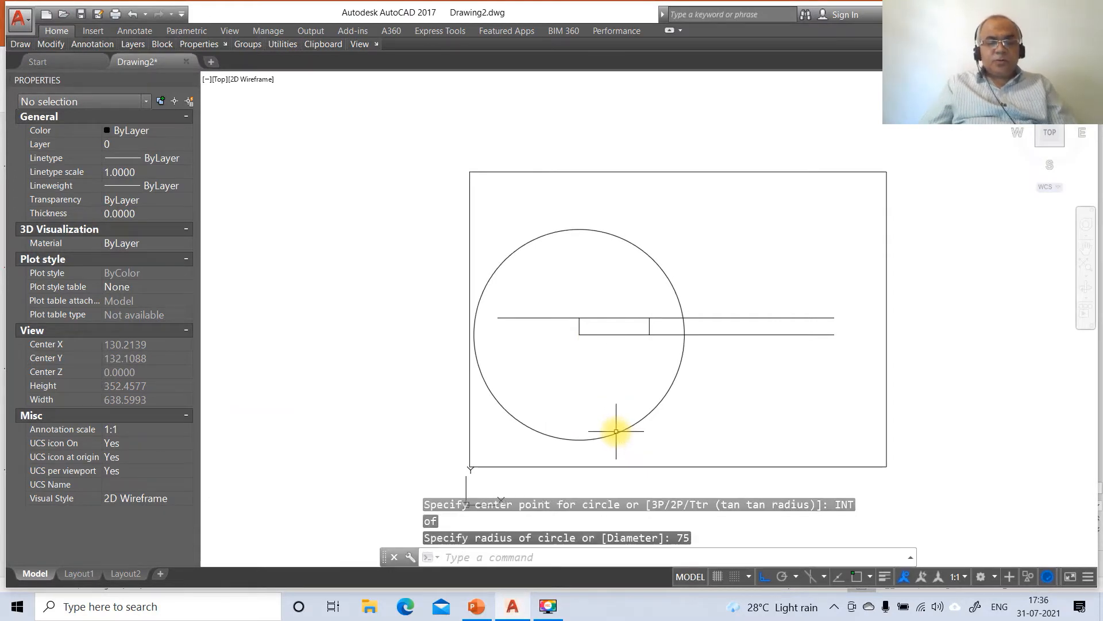
Extend the offset vertical line down to the circle.
{"action": "type", "text": "EX"}
{"action": "key", "text": "Return"}
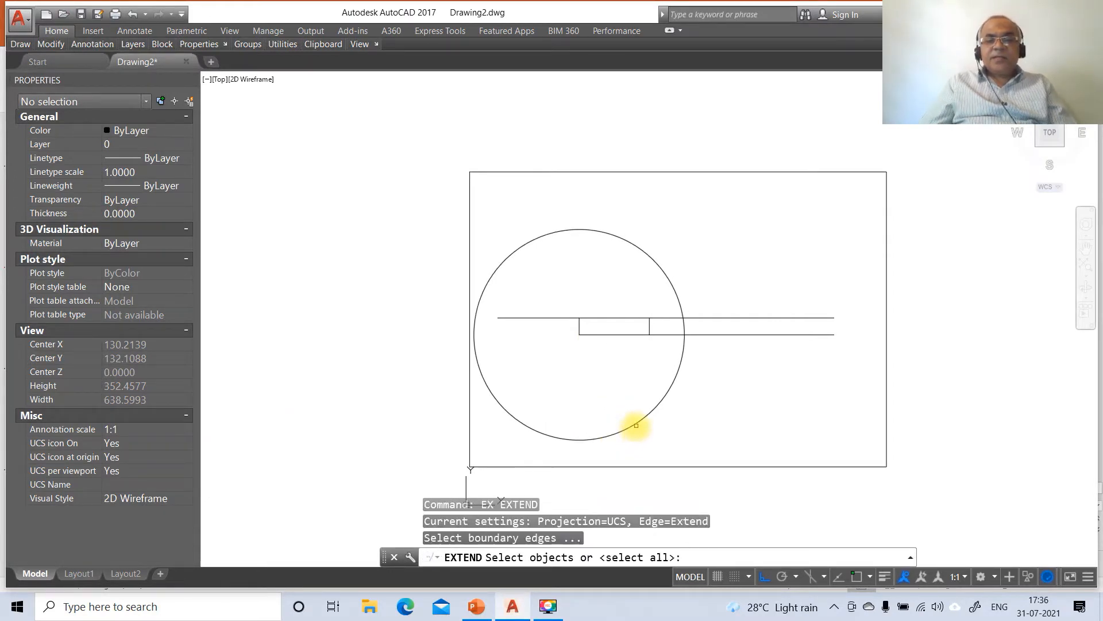
{"action": "left_click", "coordinate": [636, 425]}
{"action": "key", "text": "Return"}
{"action": "left_click", "coordinate": [648, 327]}
{"action": "key", "text": "Return"}
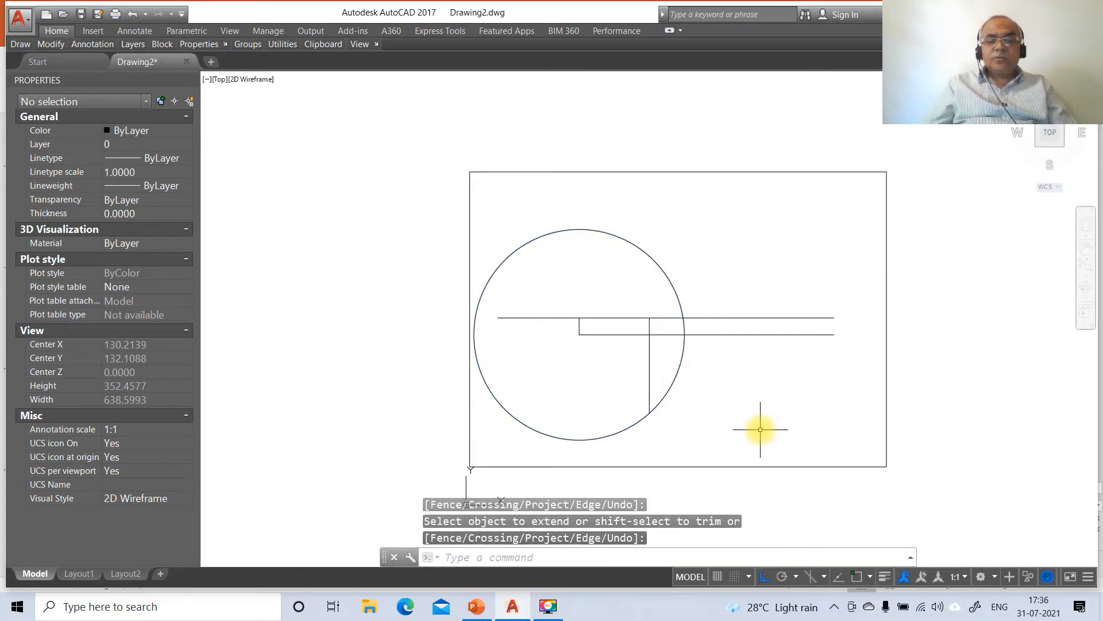
Break the circle on both sides of its intersection with the extended vertical line and erase the large remaining arc.
{"action": "type", "text": "BR"}
{"action": "key", "text": "Return"}
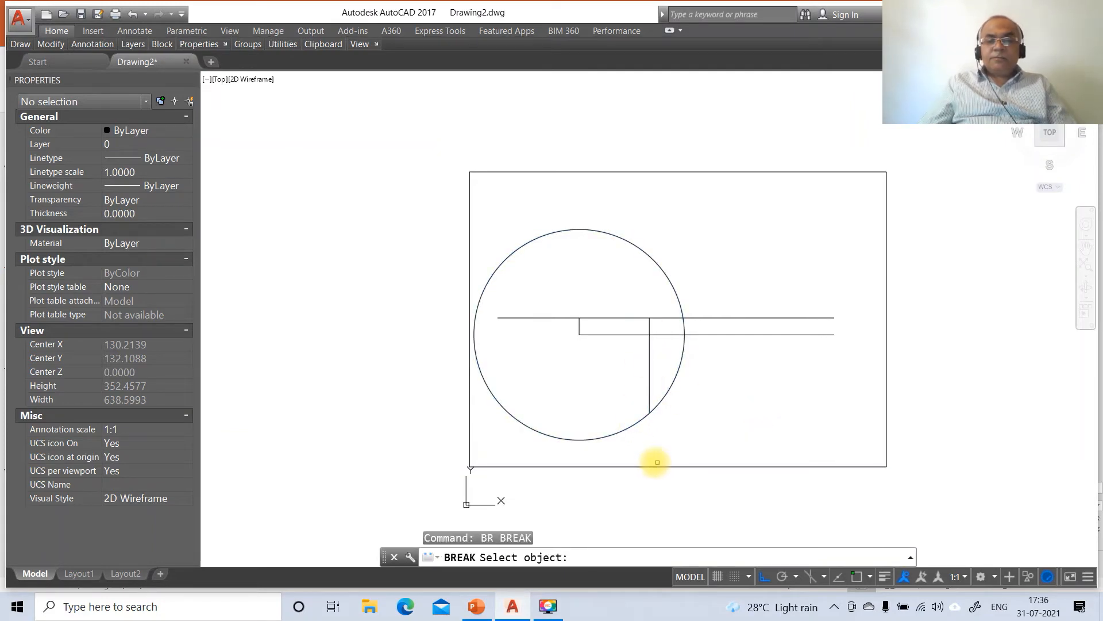
{"action": "left_click", "coordinate": [631, 426]}
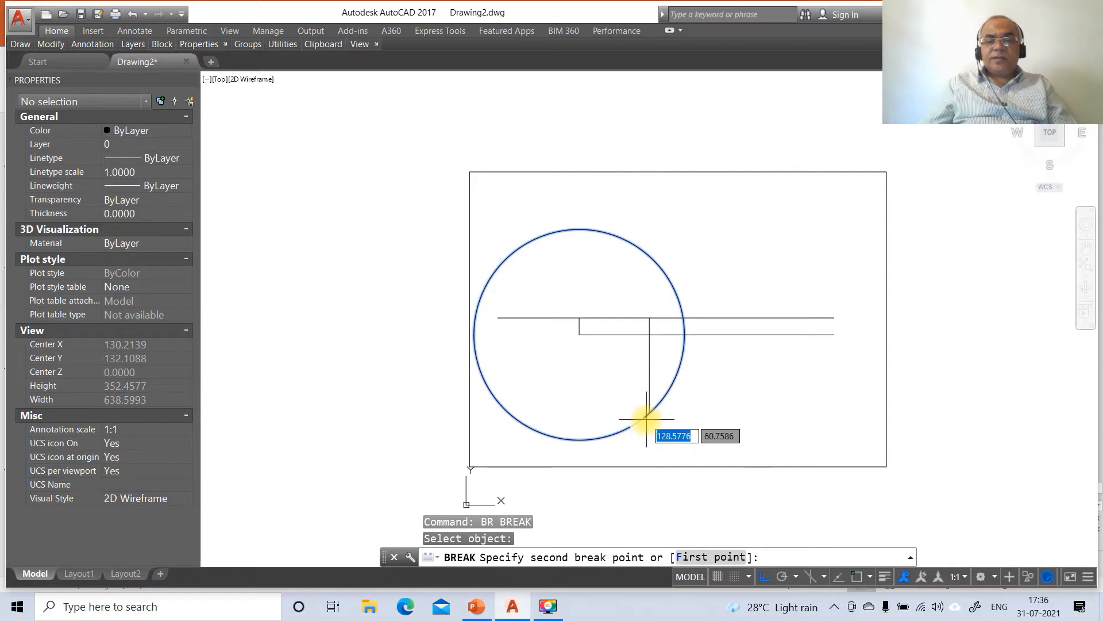
{"action": "left_click", "coordinate": [648, 417]}
{"action": "key", "text": "Return"}
{"action": "left_click", "coordinate": [657, 410]}
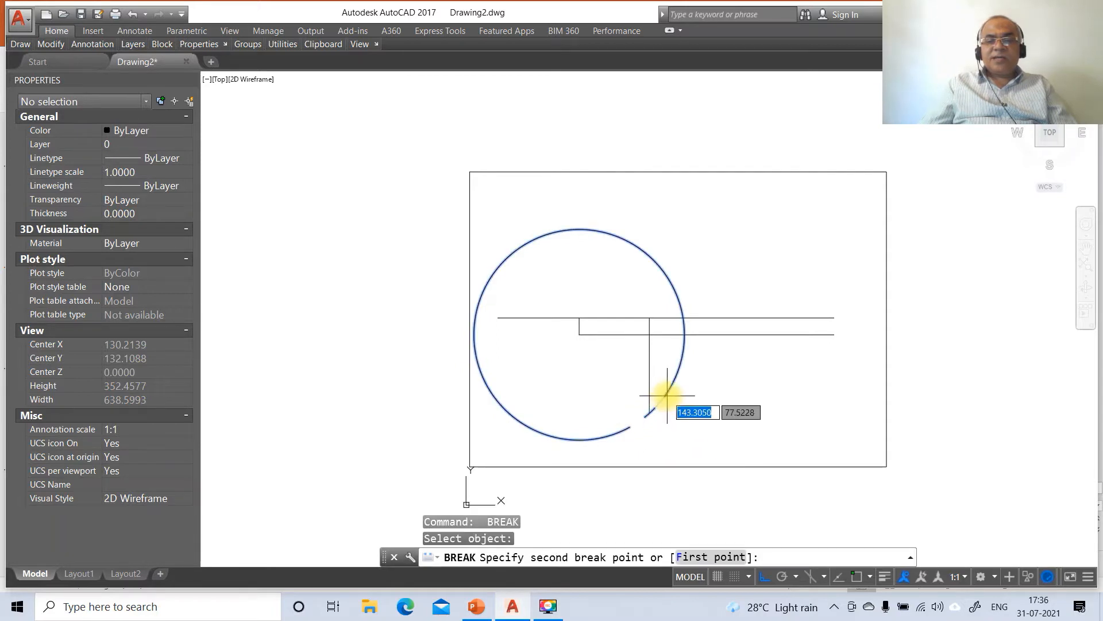
{"action": "type", "text": "F"}
{"action": "key", "text": "Return"}
{"action": "left_click", "coordinate": [666, 398]}
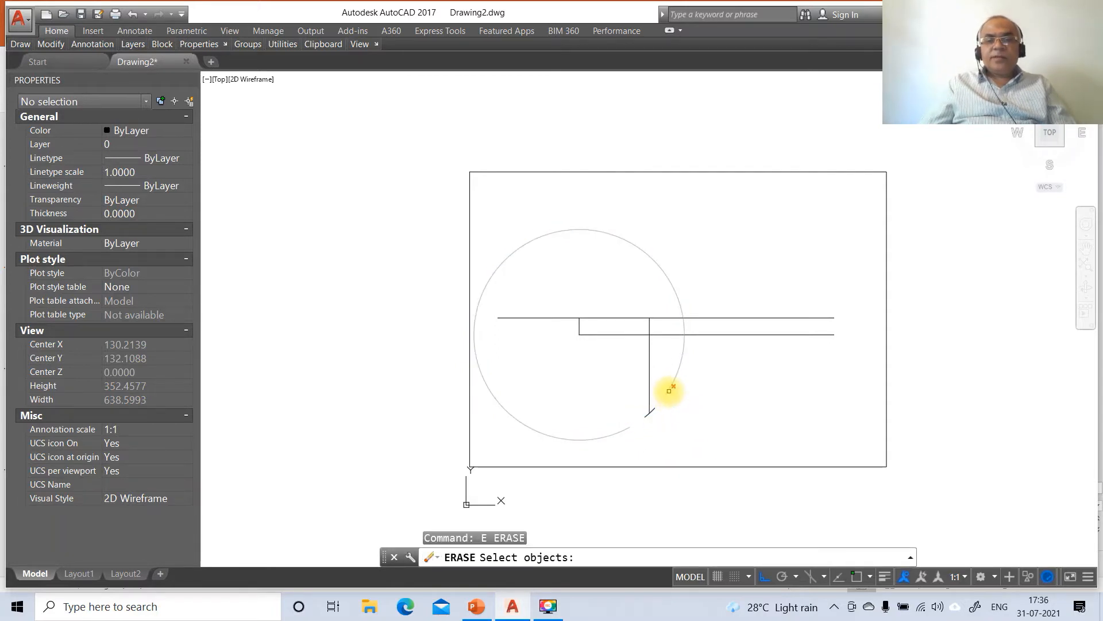
{"action": "key", "text": "Return"}
Draw a line from the lower-left corner to the intersection of the short arc and vertical line, continuing with a horizontal segment leftwards.
{"action": "type", "text": "L"}
{"action": "key", "text": "Return"}
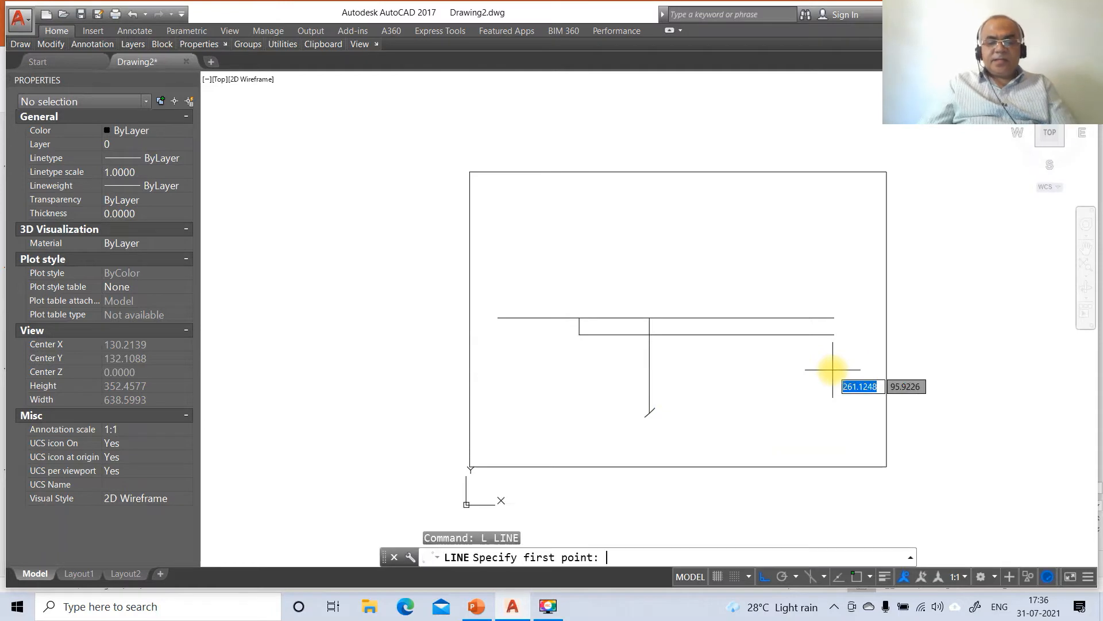
{"action": "type", "text": "INT"}
{"action": "key", "text": "Return"}
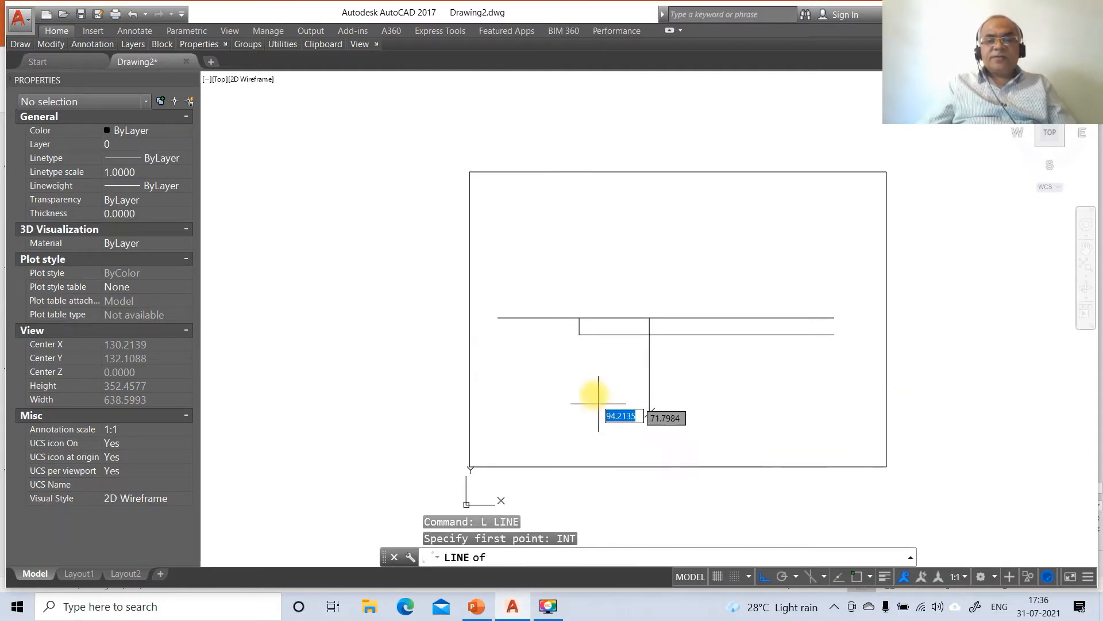
{"action": "left_click", "coordinate": [579, 335]}
{"action": "type", "text": "INT"}
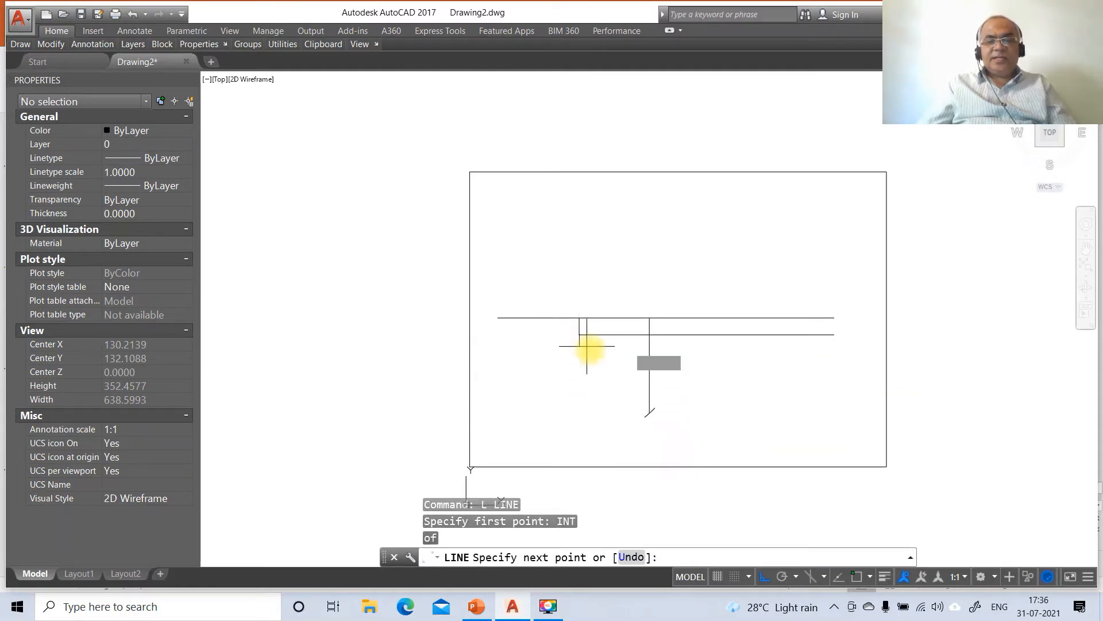
{"action": "key", "text": "Return"}
{"action": "left_click", "coordinate": [649, 413]}
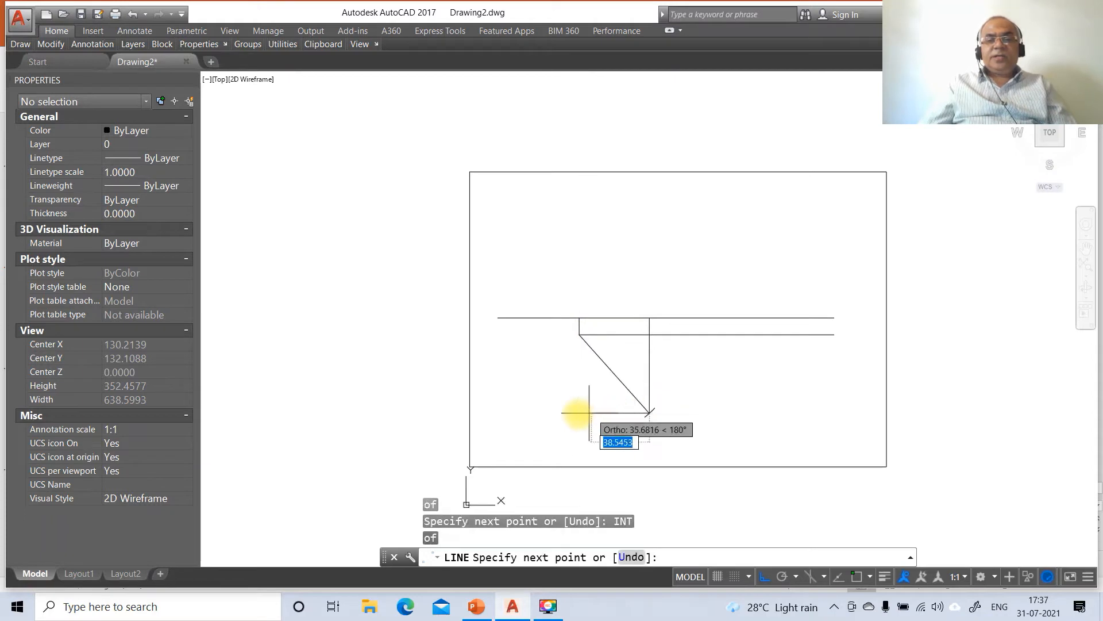
{"action": "left_click", "coordinate": [539, 413]}
{"action": "key", "text": "Return"}
Extend the lower horizontal locus line rightwards to the right border edge.
{"action": "type", "text": "EX"}
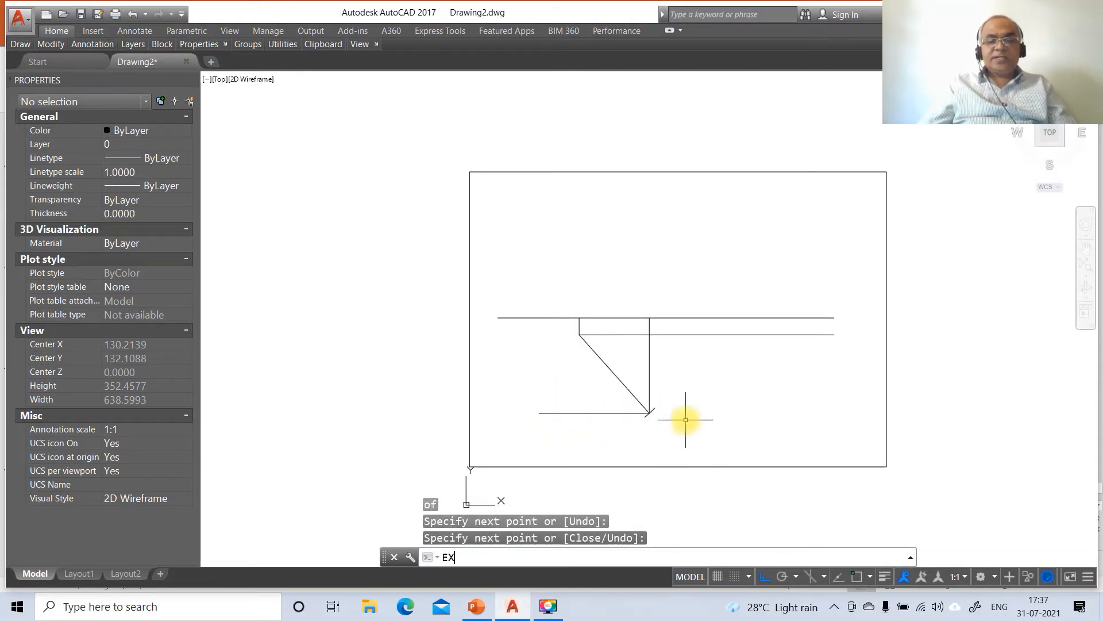
{"action": "key", "text": "Return"}
{"action": "left_click", "coordinate": [886, 429]}
{"action": "key", "text": "Return"}
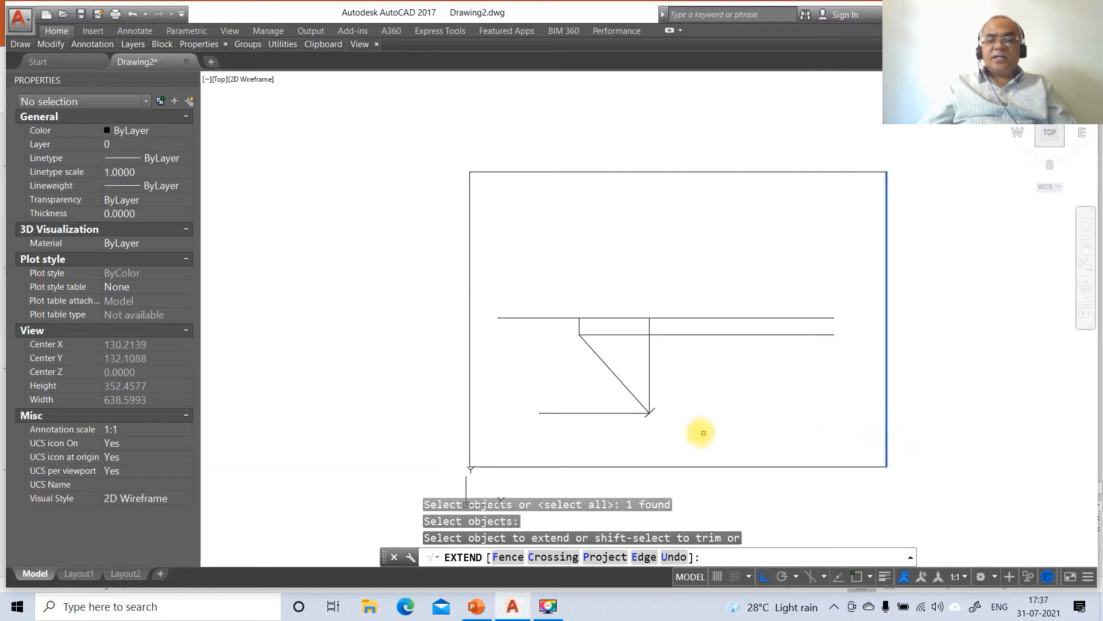
{"action": "left_click", "coordinate": [635, 413]}
{"action": "key", "text": "Return"}
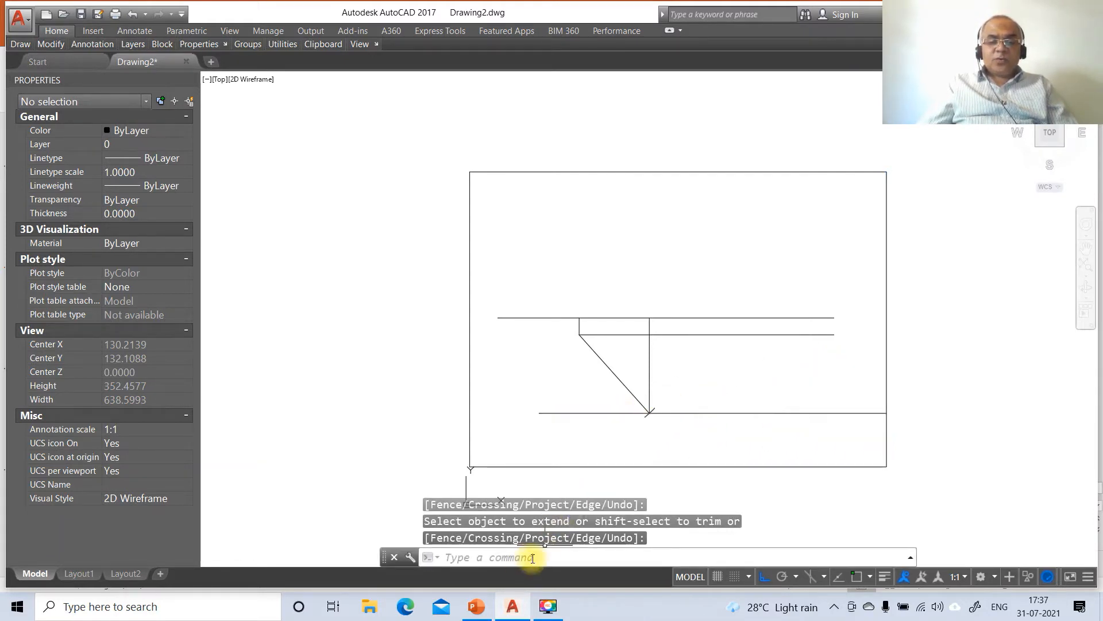
Check problem 78 in PowerPoint and, back in AutoCAD, draw a 65 mm radius circle centred on point a below the XY line.
{"action": "left_click", "coordinate": [476, 604]}
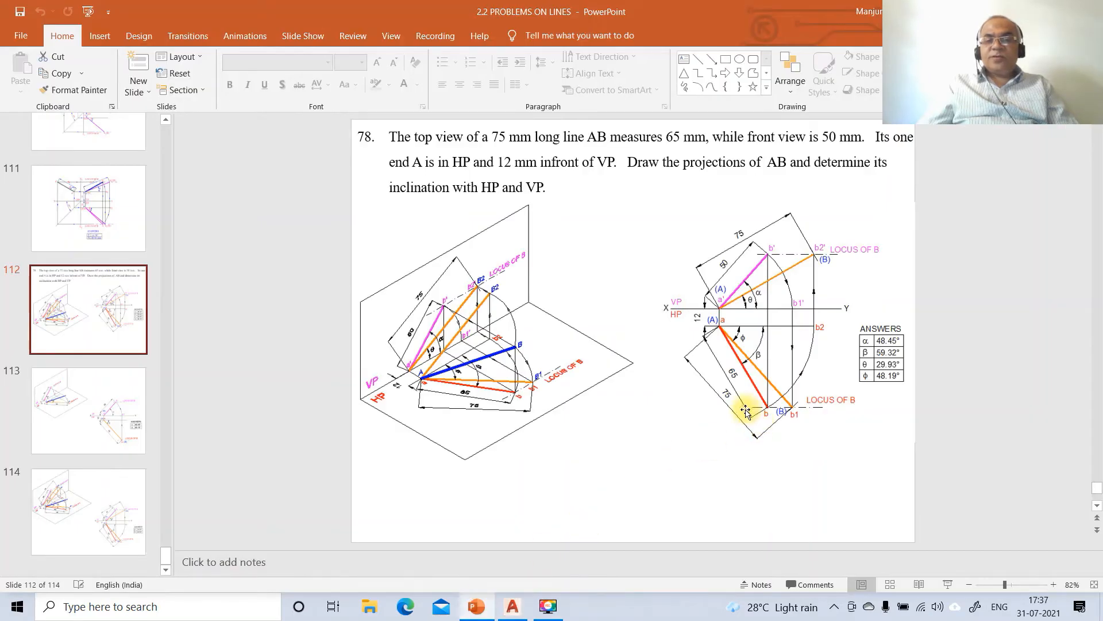
{"action": "left_click", "coordinate": [516, 606]}
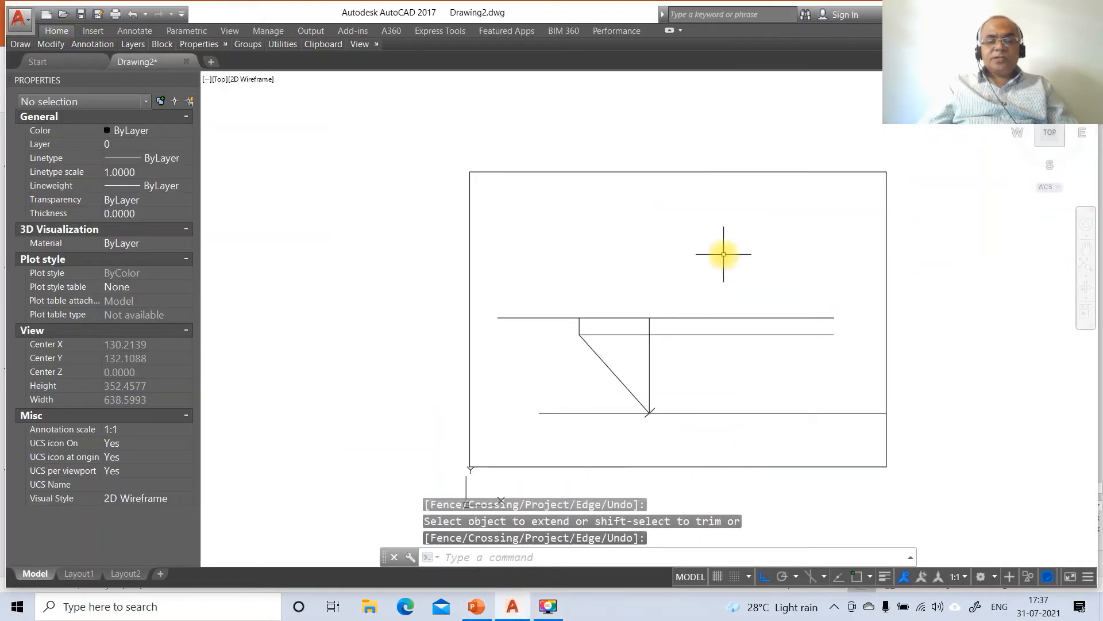
{"action": "type", "text": "C"}
{"action": "key", "text": "Return"}
{"action": "type", "text": "INT"}
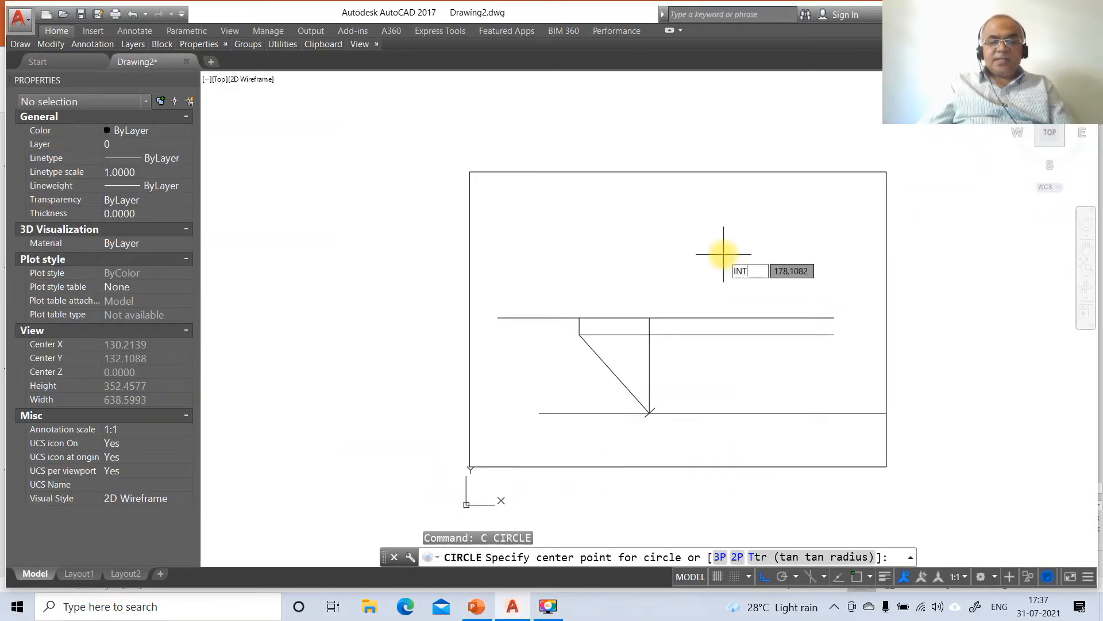
{"action": "key", "text": "Return"}
{"action": "left_click", "coordinate": [580, 334]}
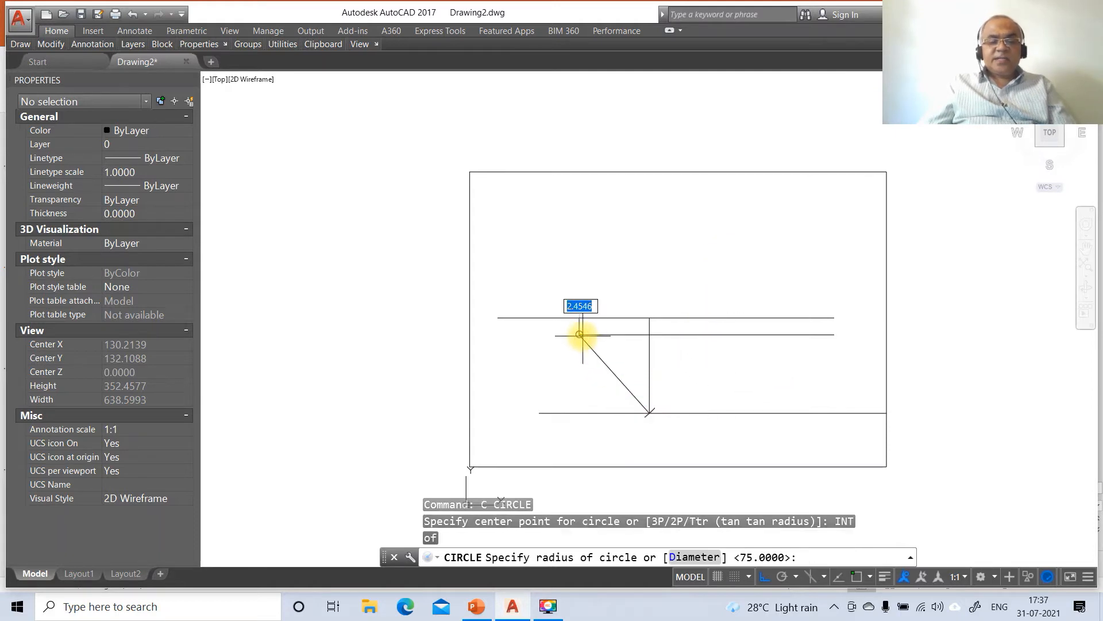
{"action": "type", "text": "65"}
{"action": "key", "text": "Return"}
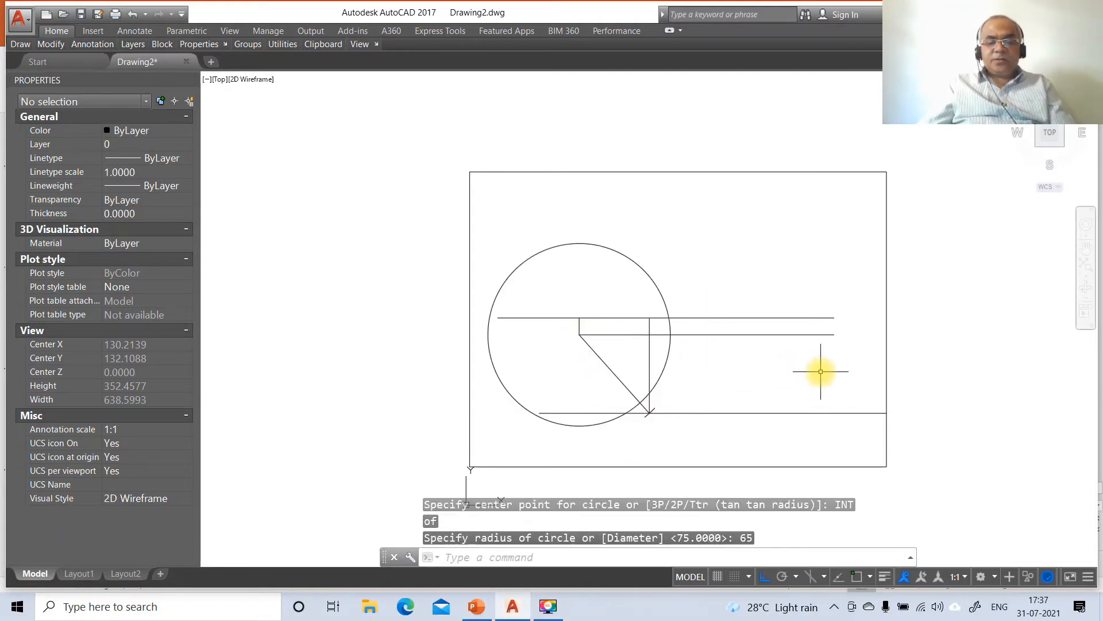
Draw a line from point a to the right-hand intersection of the 65 mm circle with the lower locus line.
{"action": "type", "text": "L"}
{"action": "key", "text": "Return"}
{"action": "type", "text": "IN"}
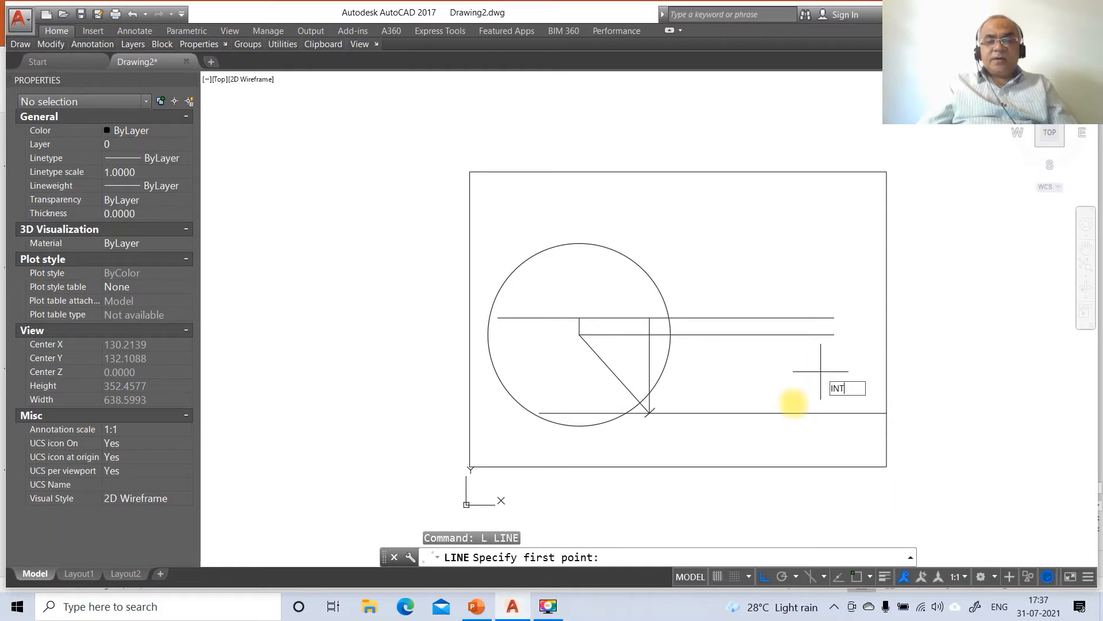
{"action": "type", "text": "T"}
{"action": "key", "text": "Return"}
{"action": "left_click", "coordinate": [579, 334]}
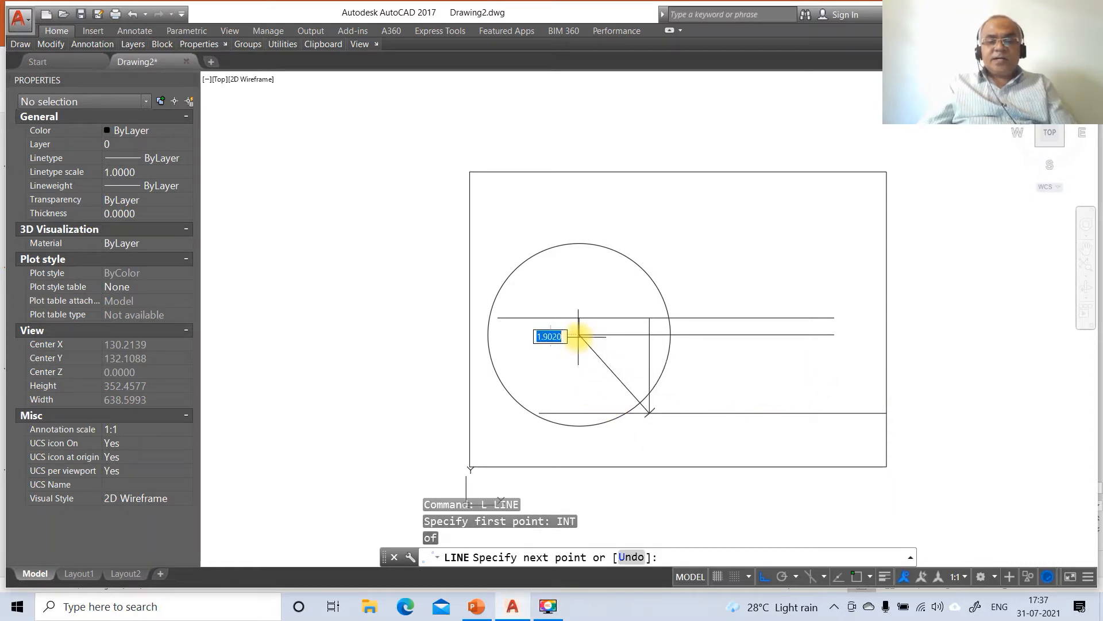
{"action": "type", "text": "INT"}
{"action": "key", "text": "Return"}
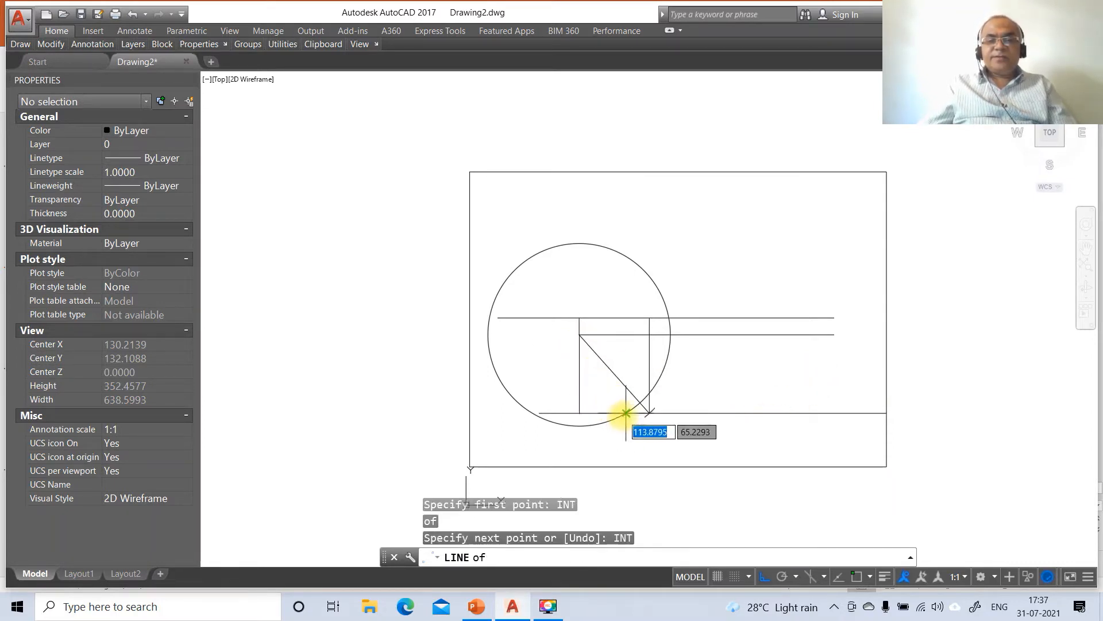
{"action": "left_click", "coordinate": [631, 414]}
{"action": "key", "text": "Return"}
Trim the 65 mm circle against the new sloping line and the horizontal line through a, keeping the arc between them.
{"action": "type", "text": "T"}
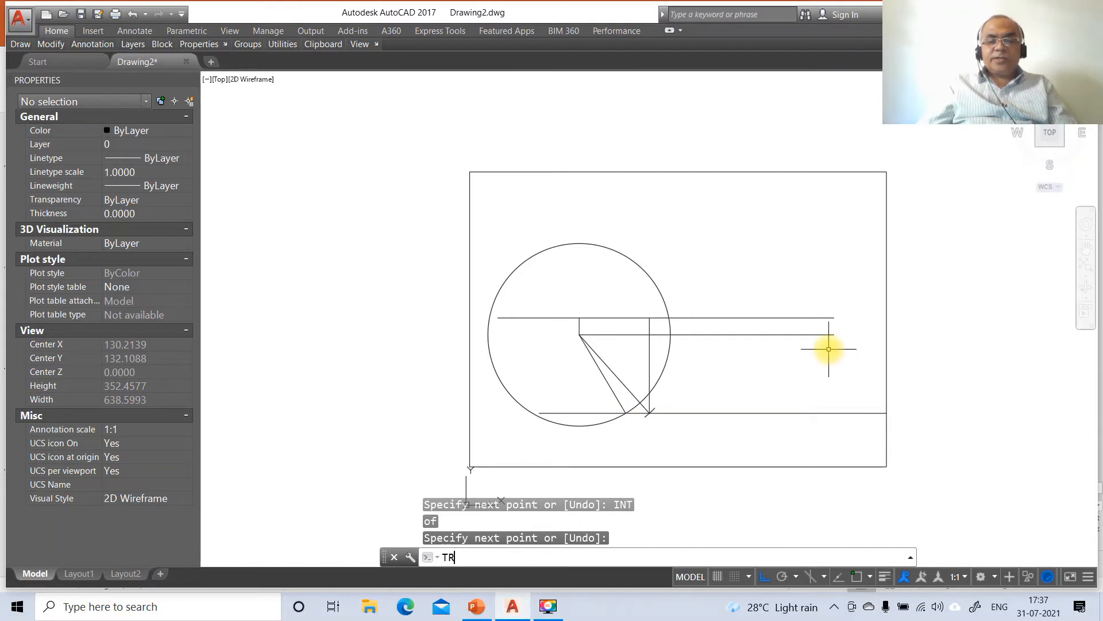
{"action": "type", "text": "R"}
{"action": "key", "text": "Return"}
{"action": "left_click", "coordinate": [612, 393]}
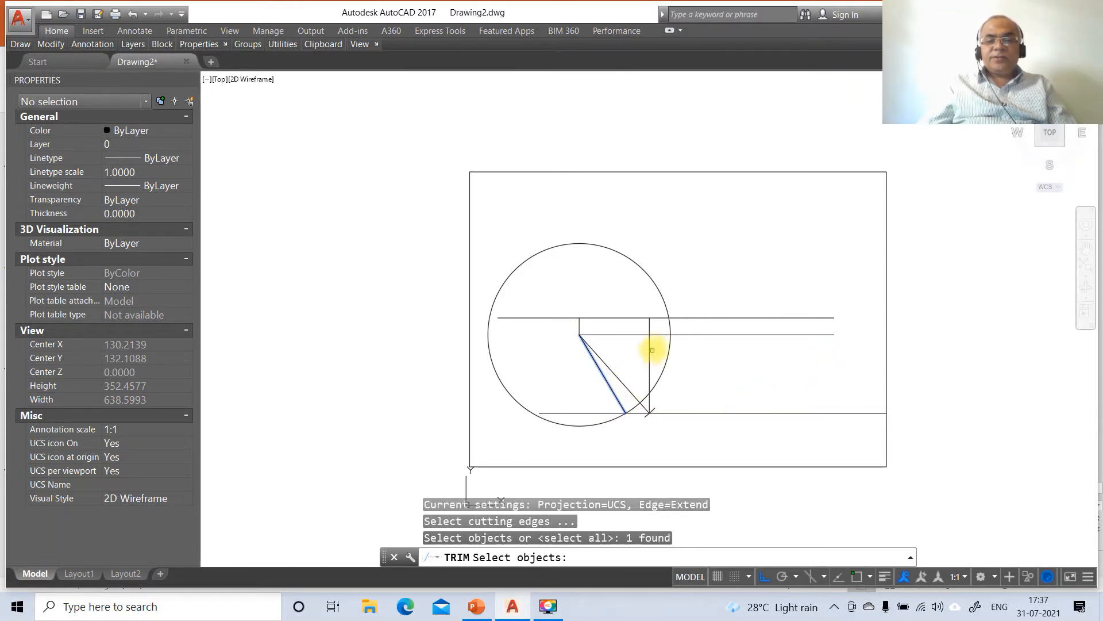
{"action": "left_click", "coordinate": [664, 335]}
{"action": "key", "text": "Return"}
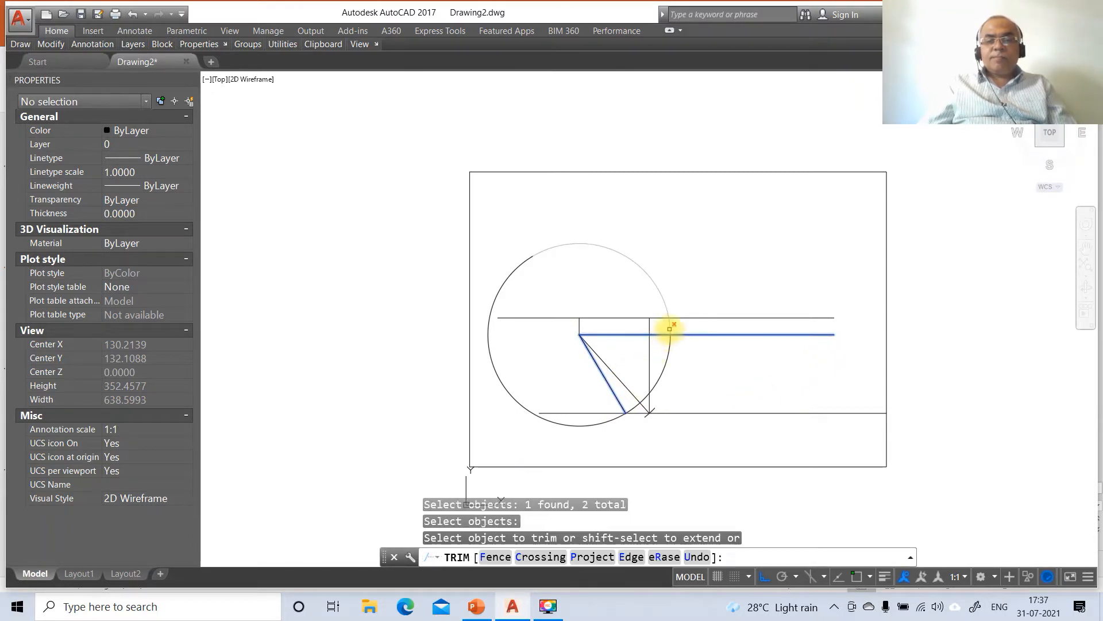
{"action": "left_click", "coordinate": [666, 325]}
{"action": "left_click", "coordinate": [613, 423]}
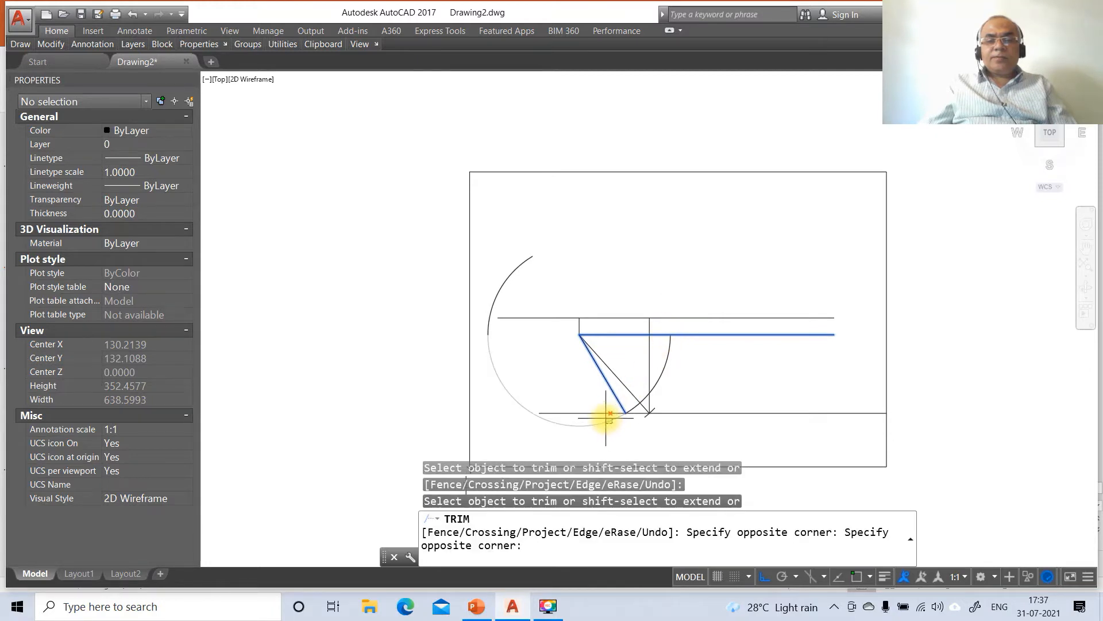
{"action": "left_click", "coordinate": [609, 415]}
{"action": "key", "text": "Return"}
Erase the leftover arc piece beside the left end of the XY line.
{"action": "type", "text": "E"}
{"action": "key", "text": "Return"}
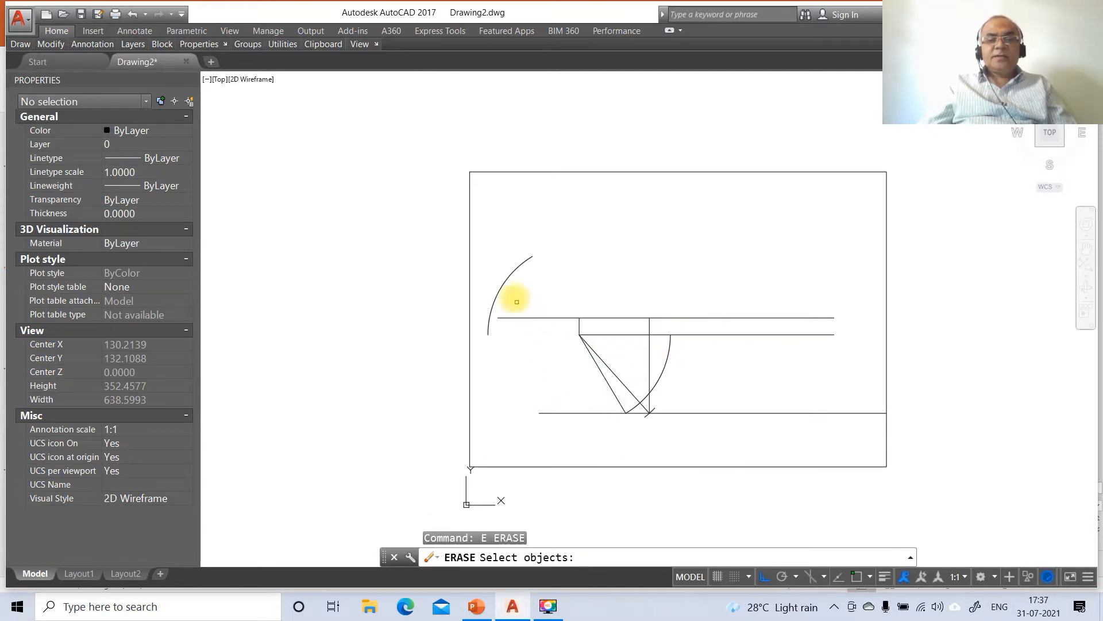
{"action": "left_click", "coordinate": [504, 285]}
{"action": "key", "text": "Return"}
Fillet the horizontal line through a with the arc at radius 0 so they meet in a corner.
{"action": "type", "text": "F"}
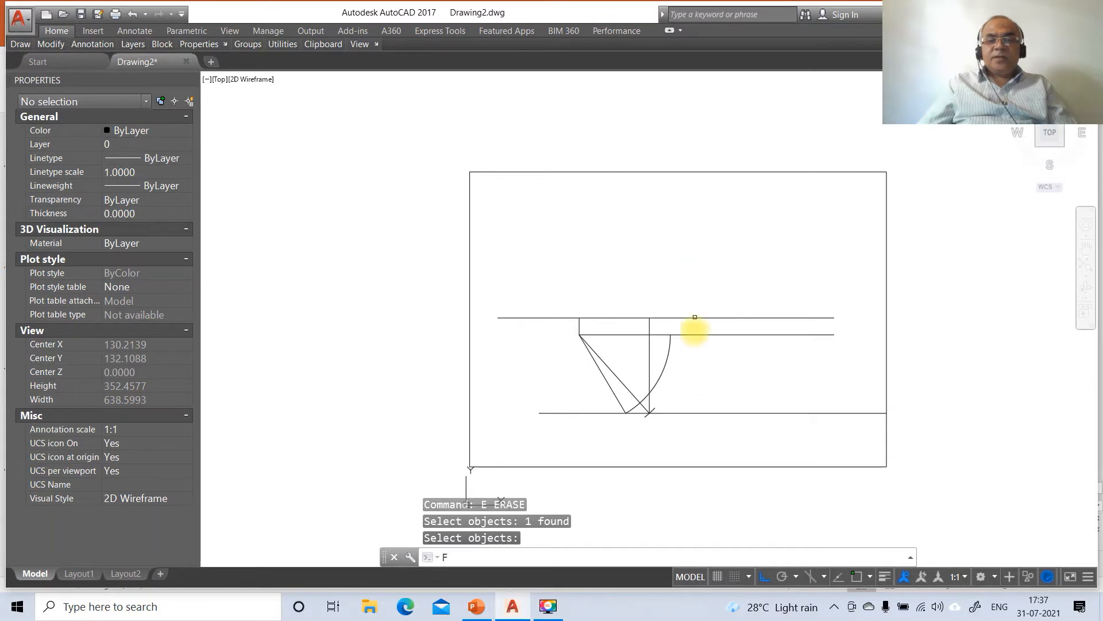
{"action": "key", "text": "Return"}
{"action": "left_click", "coordinate": [667, 339]}
{"action": "left_click", "coordinate": [670, 345]}
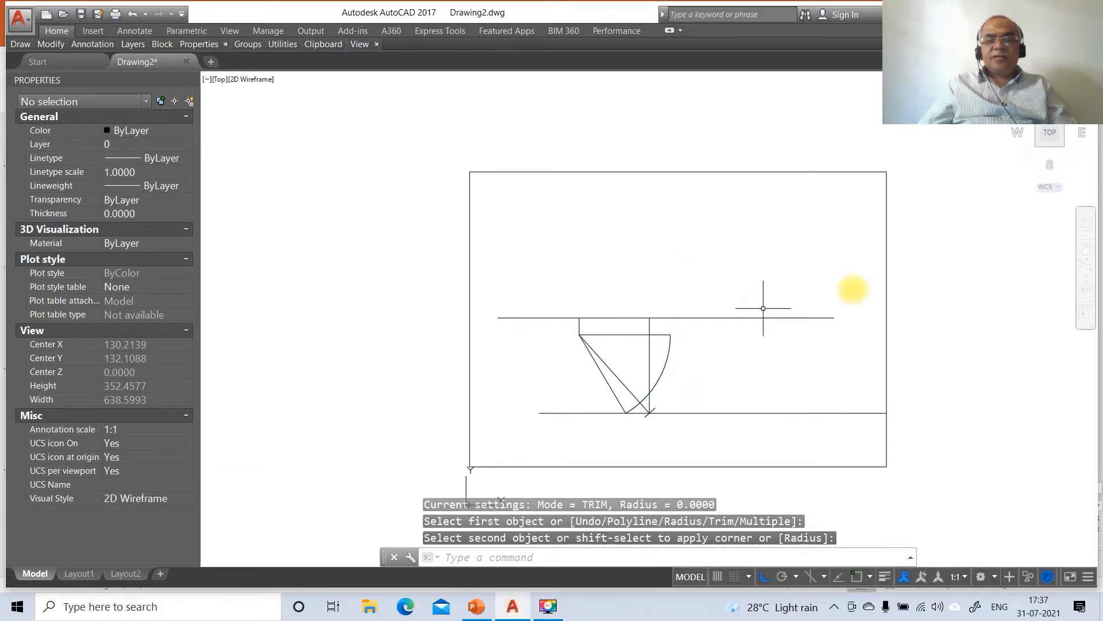
{"action": "key", "text": "Return"}
{"action": "type", "text": "L"}
{"action": "key", "text": "Return"}
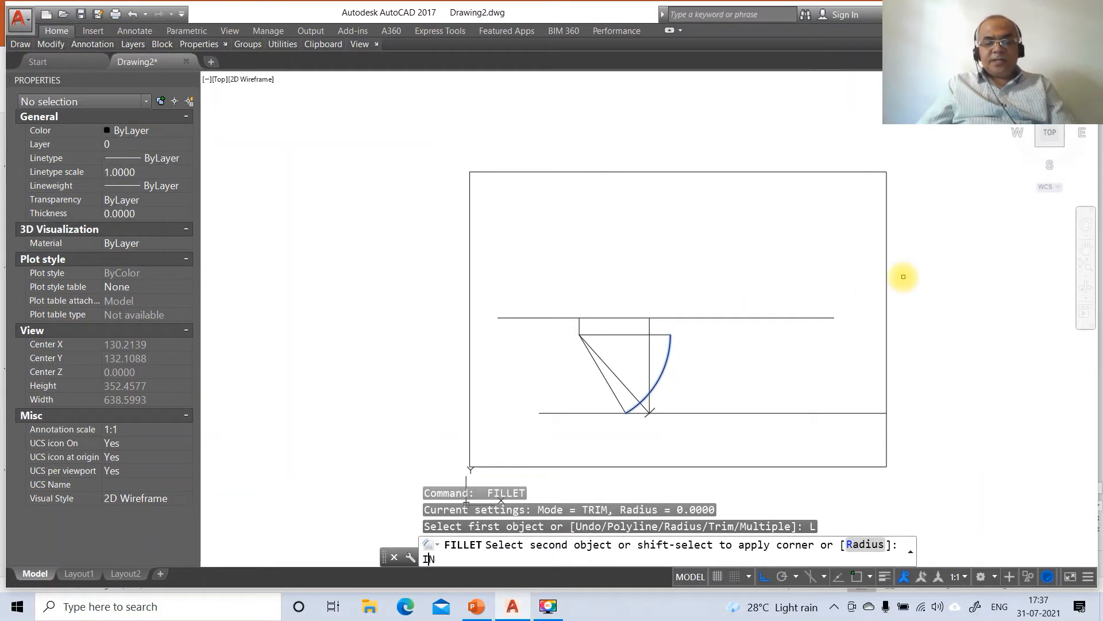
{"action": "type", "text": "INT"}
{"action": "key", "text": "Return"}
{"action": "key", "text": "Escape"}
{"action": "key", "text": "Escape"}
{"action": "key", "text": "Escape"}
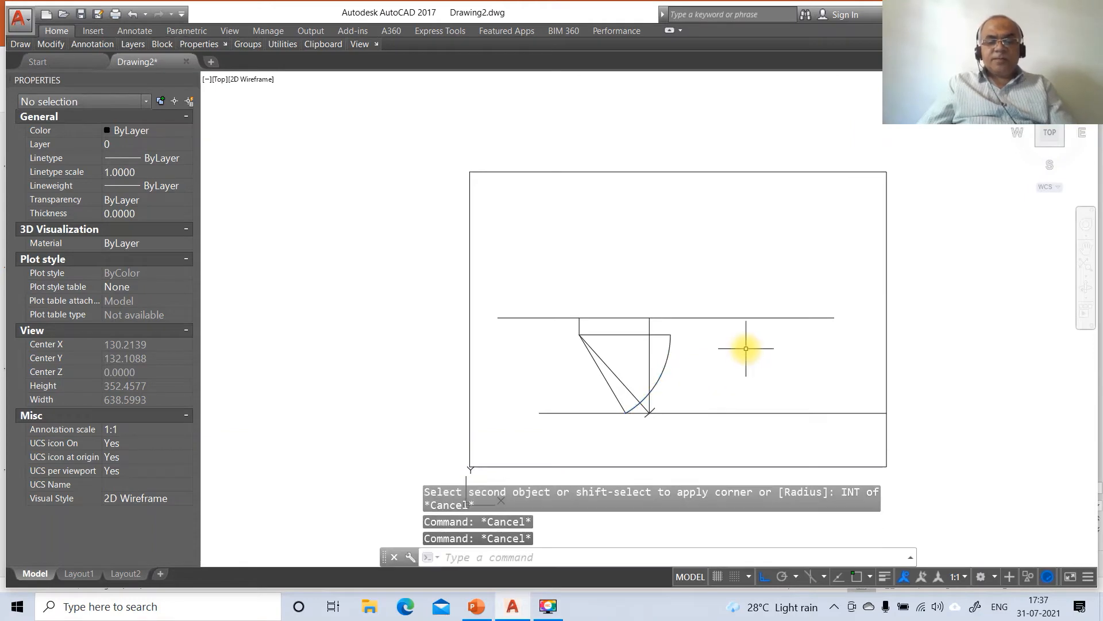
Draw a vertical projector from the corner of the arc and horizontal line up to just below the top border.
{"action": "type", "text": "L"}
{"action": "key", "text": "Return"}
{"action": "type", "text": "INT"}
{"action": "key", "text": "Return"}
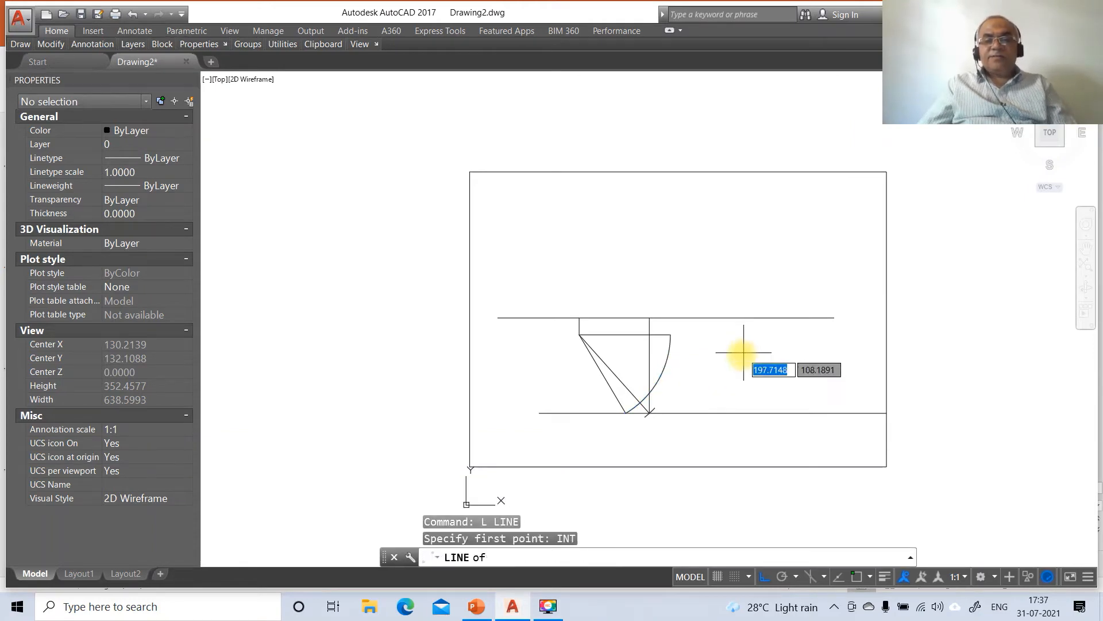
{"action": "left_click", "coordinate": [671, 337]}
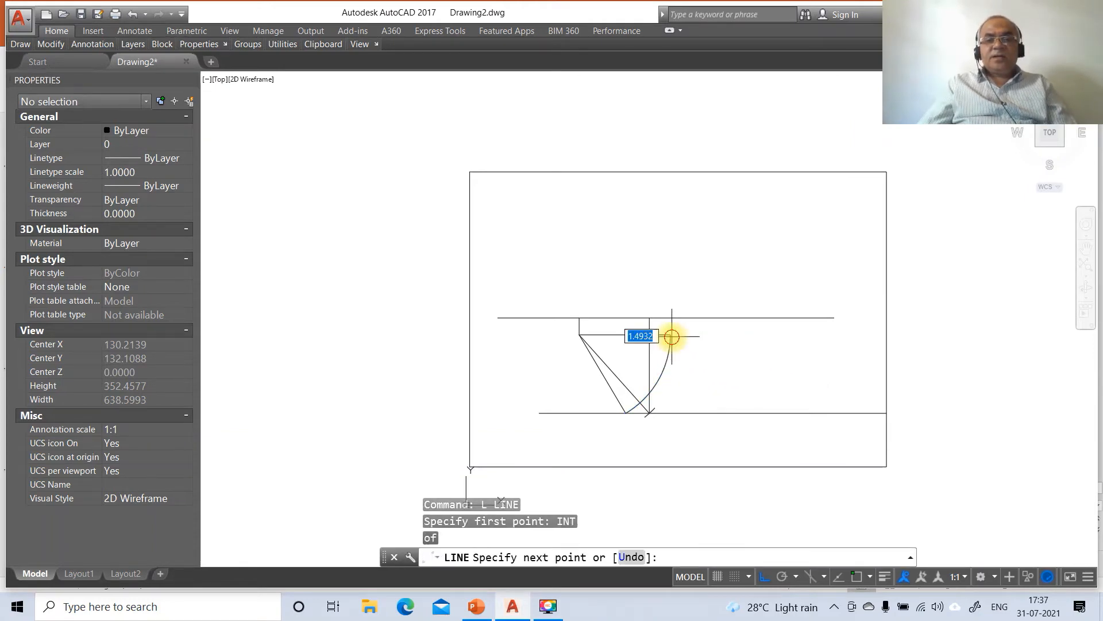
{"action": "left_click", "coordinate": [670, 190]}
{"action": "key", "text": "Return"}
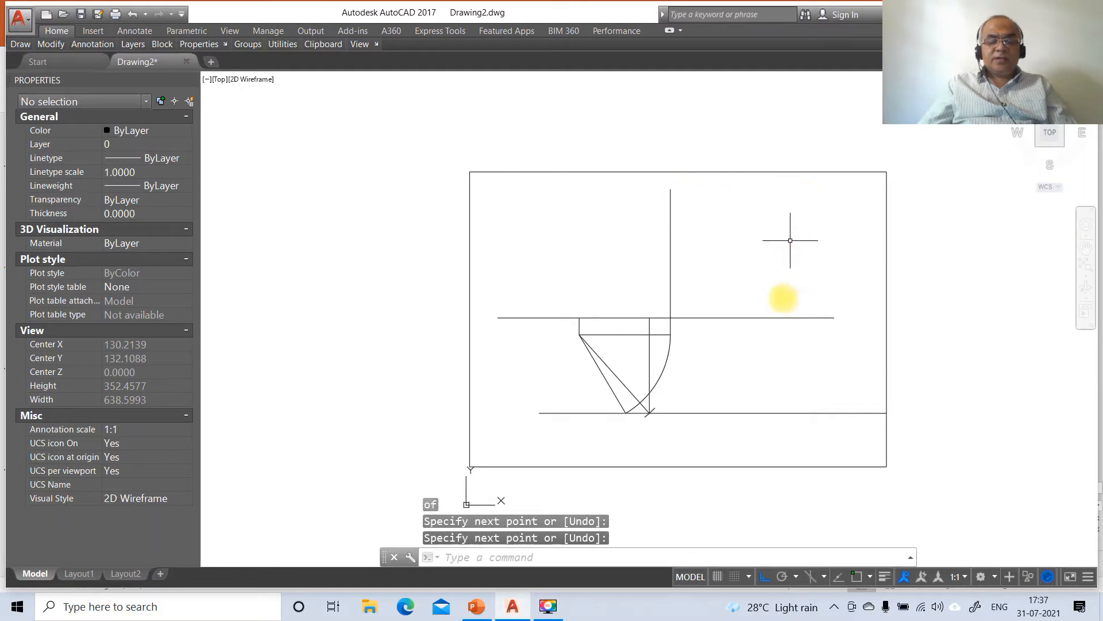
Check problem 78 in PowerPoint and, back in AutoCAD, draw a 75 mm radius circle centred on point a' on the XY line.
{"action": "left_click", "coordinate": [476, 607]}
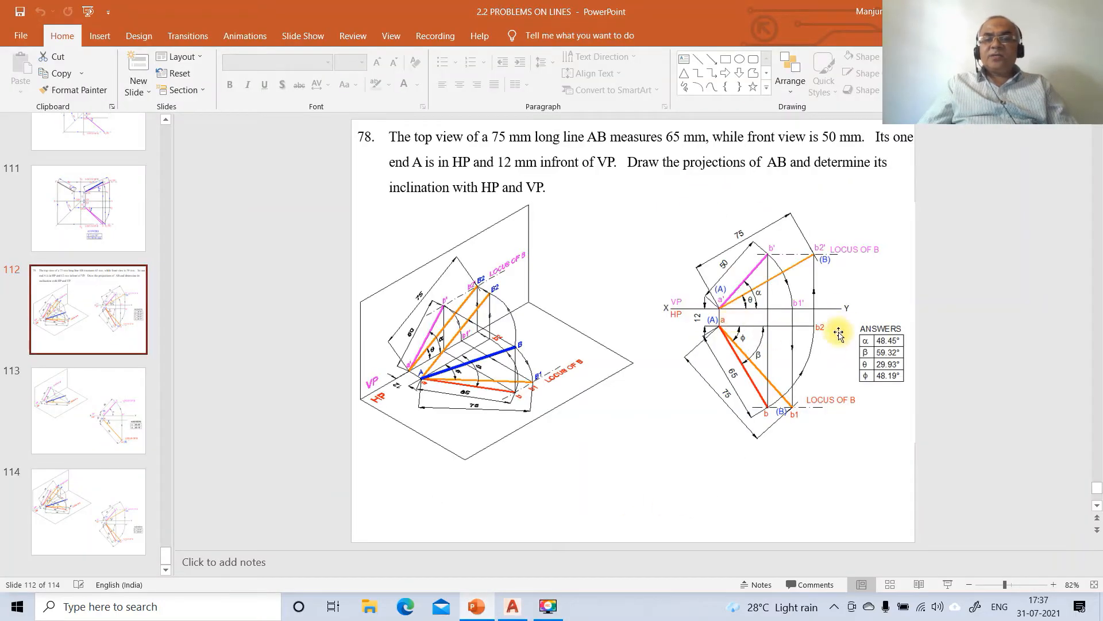
{"action": "left_click", "coordinate": [511, 607]}
{"action": "type", "text": "c"}
{"action": "key", "text": "Return"}
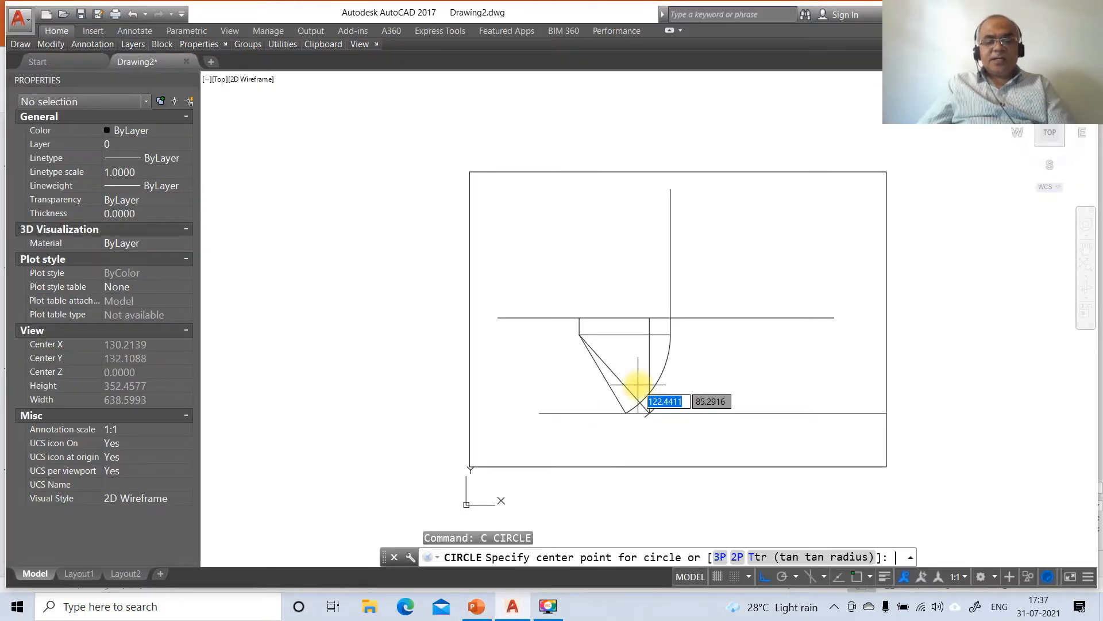
{"action": "type", "text": "INT"}
{"action": "key", "text": "Return"}
{"action": "left_click", "coordinate": [578, 317]}
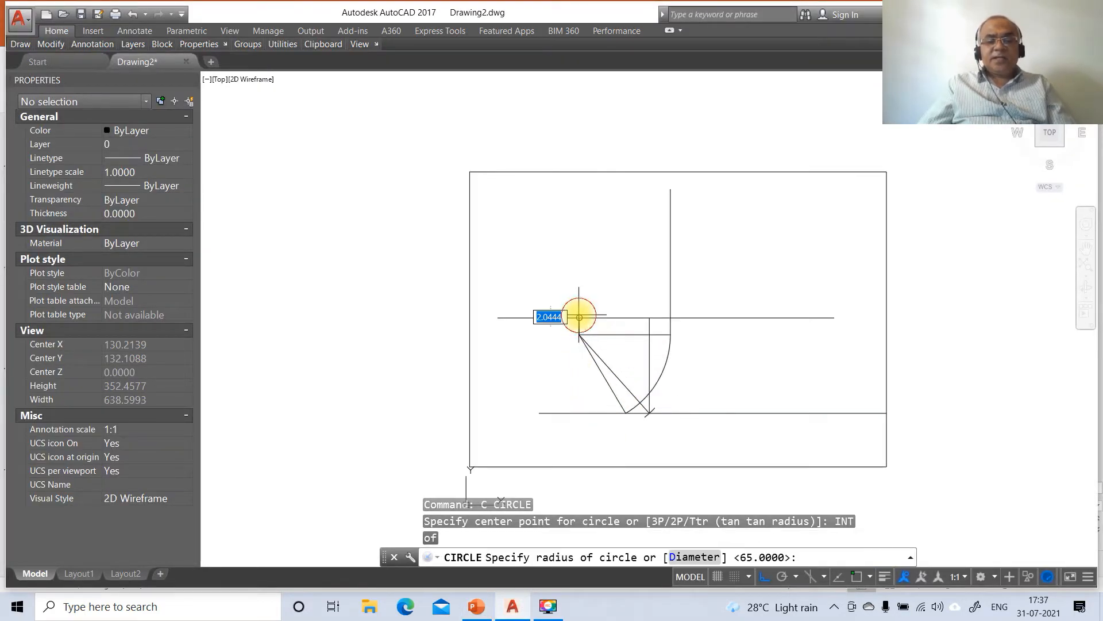
{"action": "key", "text": "Return"}
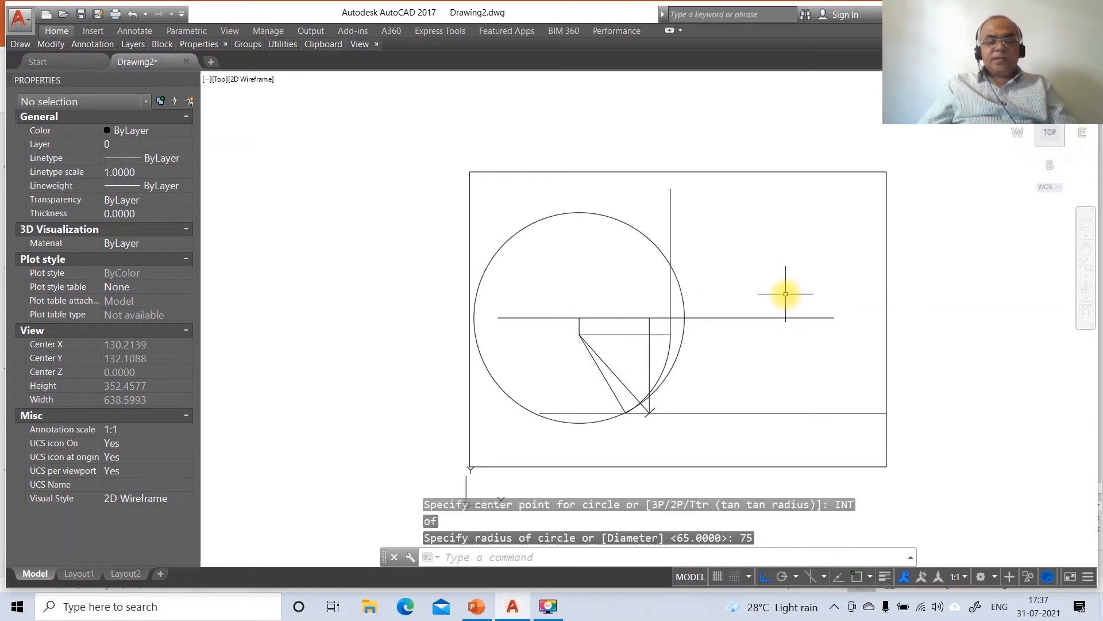
Break the 75 mm circle on both sides of its upper intersection with the vertical projector.
{"action": "type", "text": "br"}
{"action": "key", "text": "Return"}
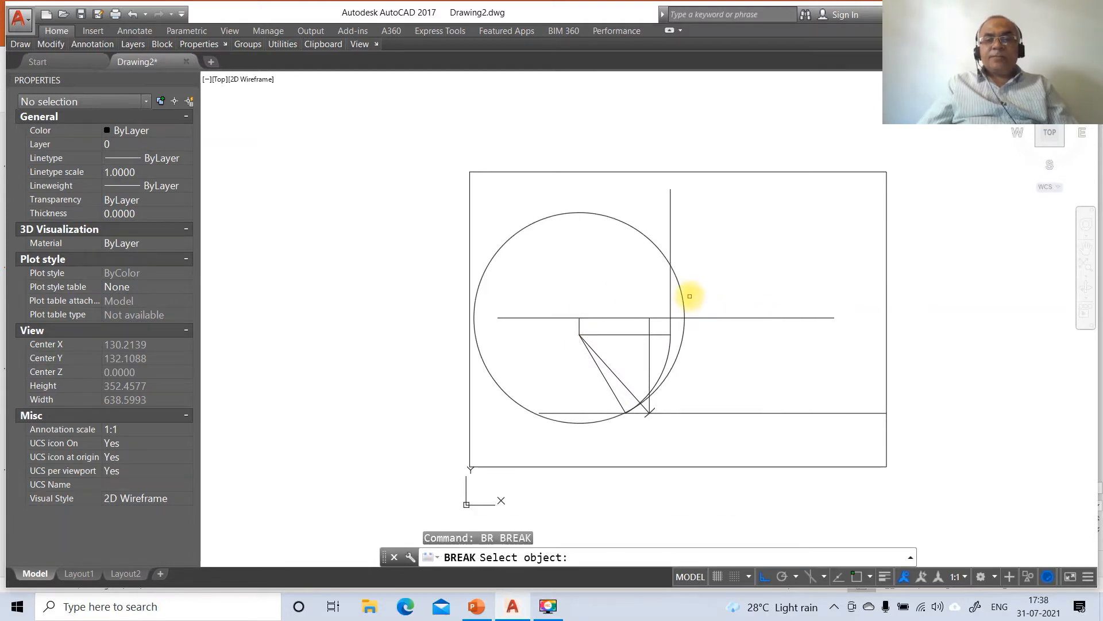
{"action": "left_click", "coordinate": [682, 288]}
{"action": "left_click", "coordinate": [671, 268]}
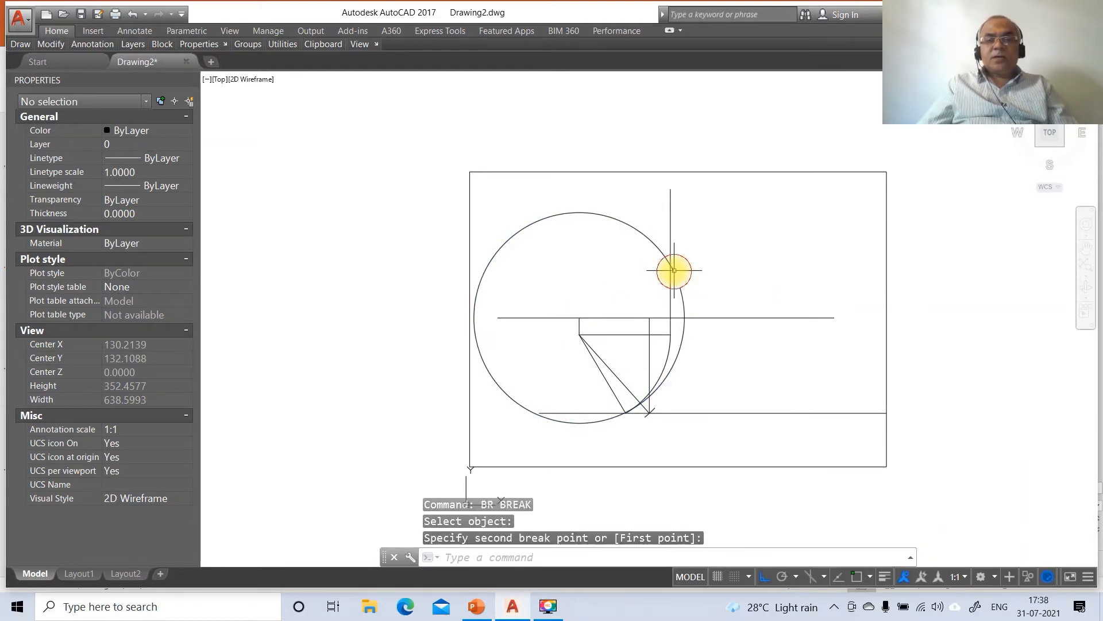
{"action": "key", "text": "Return"}
{"action": "left_click", "coordinate": [665, 262]}
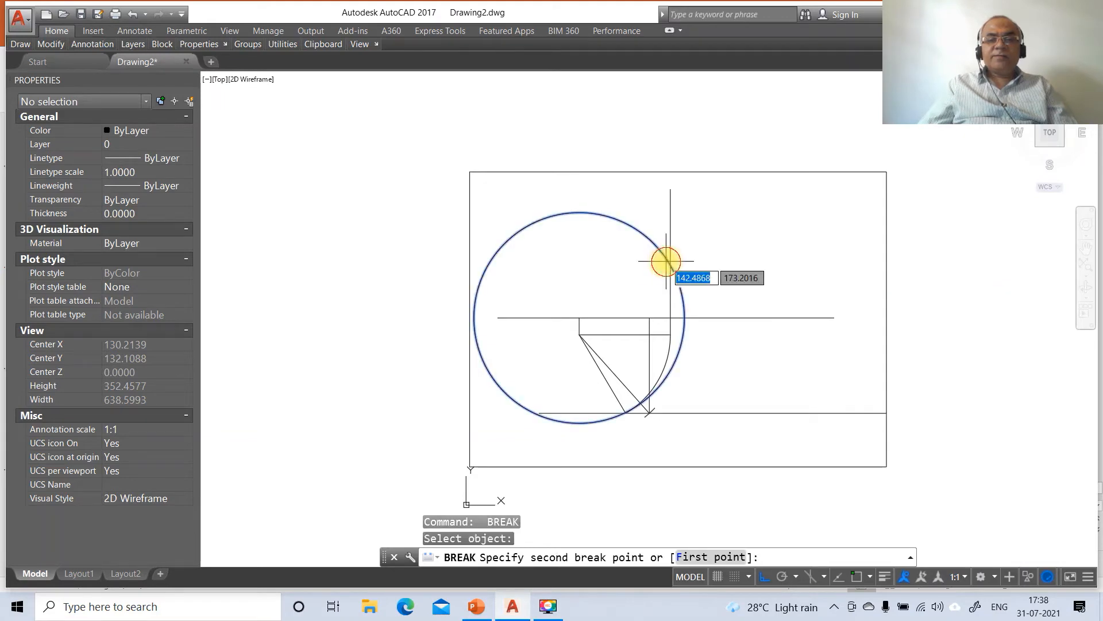
{"action": "left_click", "coordinate": [653, 242]}
Erase the large remaining arc of the 75 mm circle, keeping the short arc across the vertical projector.
{"action": "type", "text": "e"}
{"action": "key", "text": "Return"}
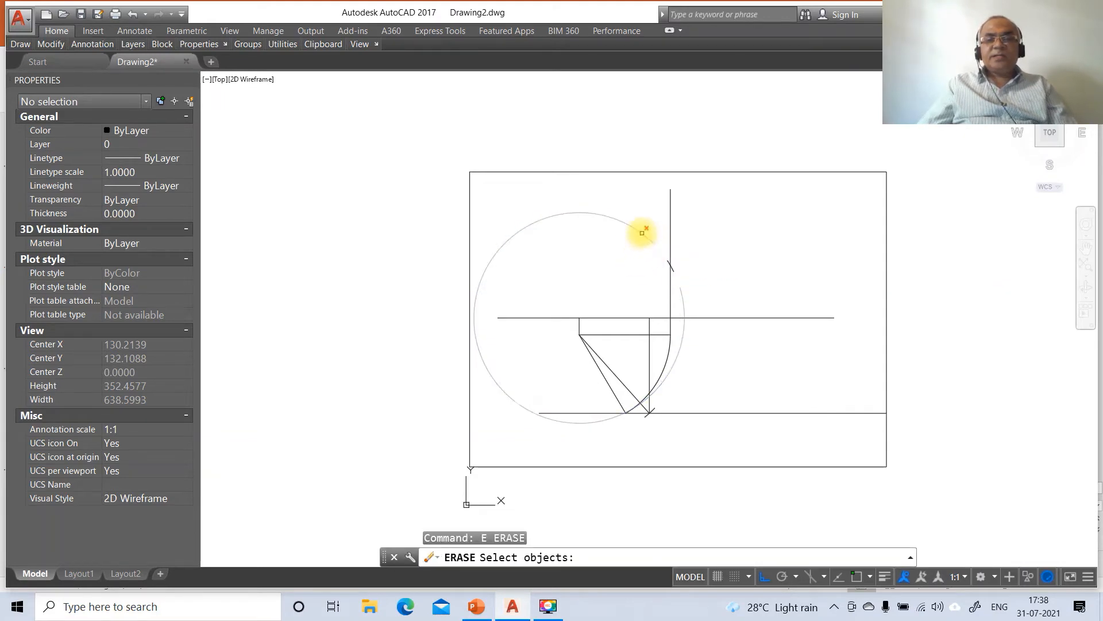
{"action": "left_click", "coordinate": [640, 232]}
{"action": "key", "text": "Return"}
Draw a line from a' to the intersection of the short arc and vertical projector, continuing with a horizontal segment leftwards.
{"action": "type", "text": "l"}
{"action": "key", "text": "Return"}
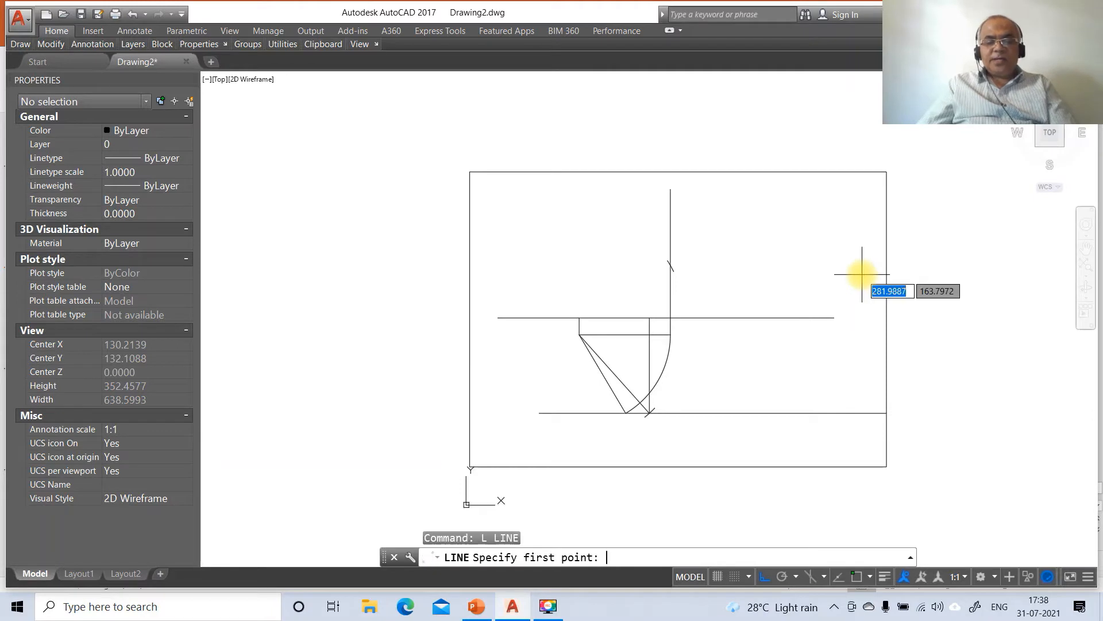
{"action": "type", "text": "INT"}
{"action": "key", "text": "Return"}
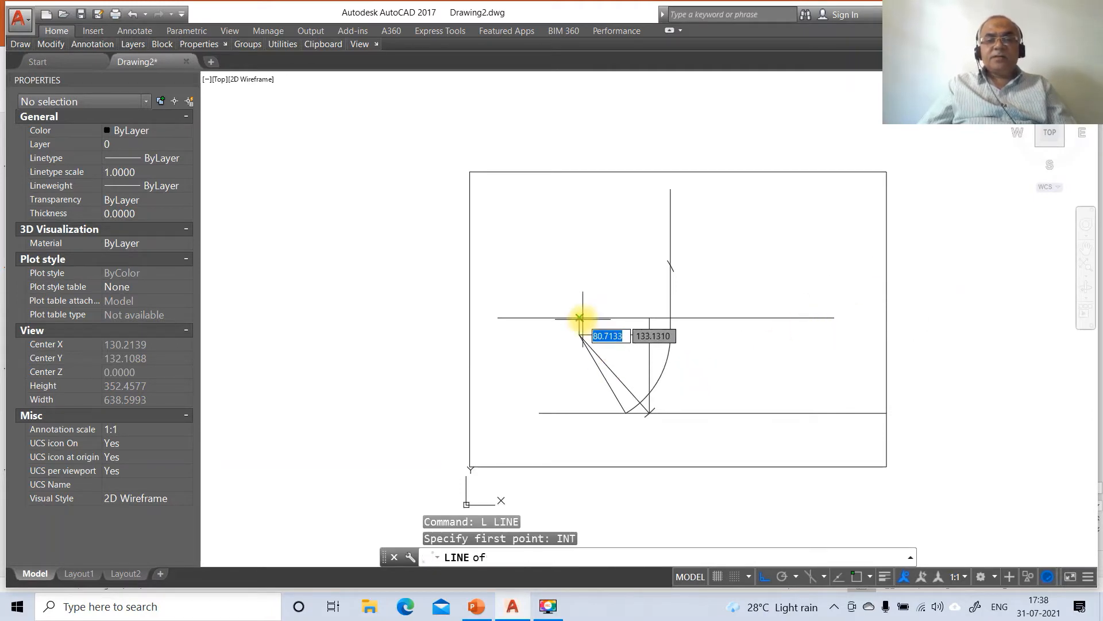
{"action": "left_click", "coordinate": [581, 319]}
{"action": "type", "text": "INT"}
{"action": "key", "text": "Return"}
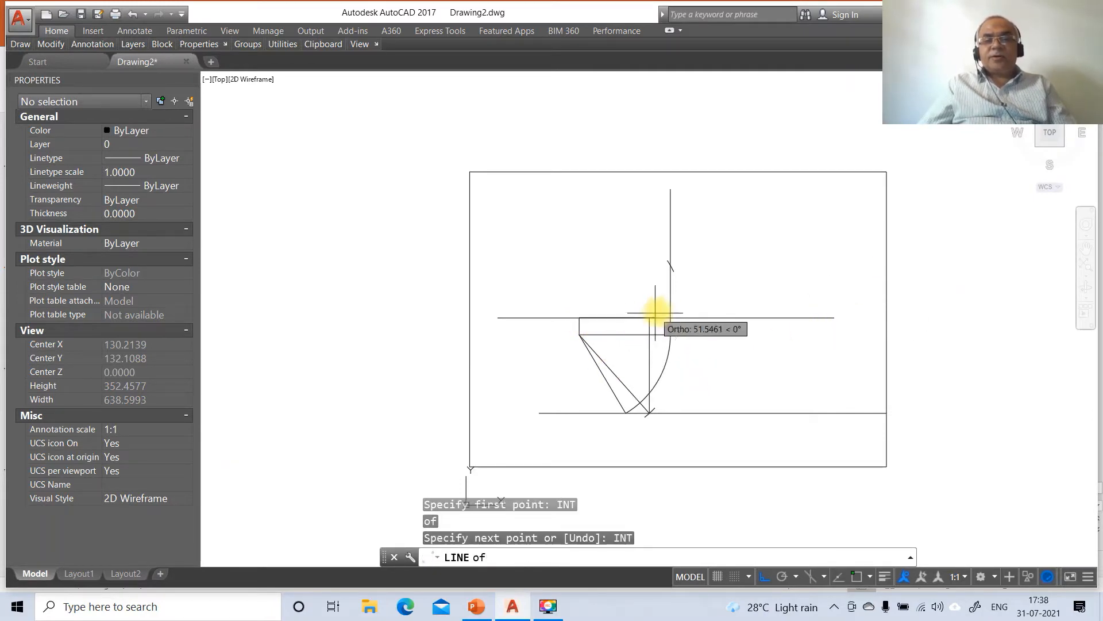
{"action": "left_click", "coordinate": [670, 265]}
{"action": "left_click", "coordinate": [574, 281]}
{"action": "key", "text": "Return"}
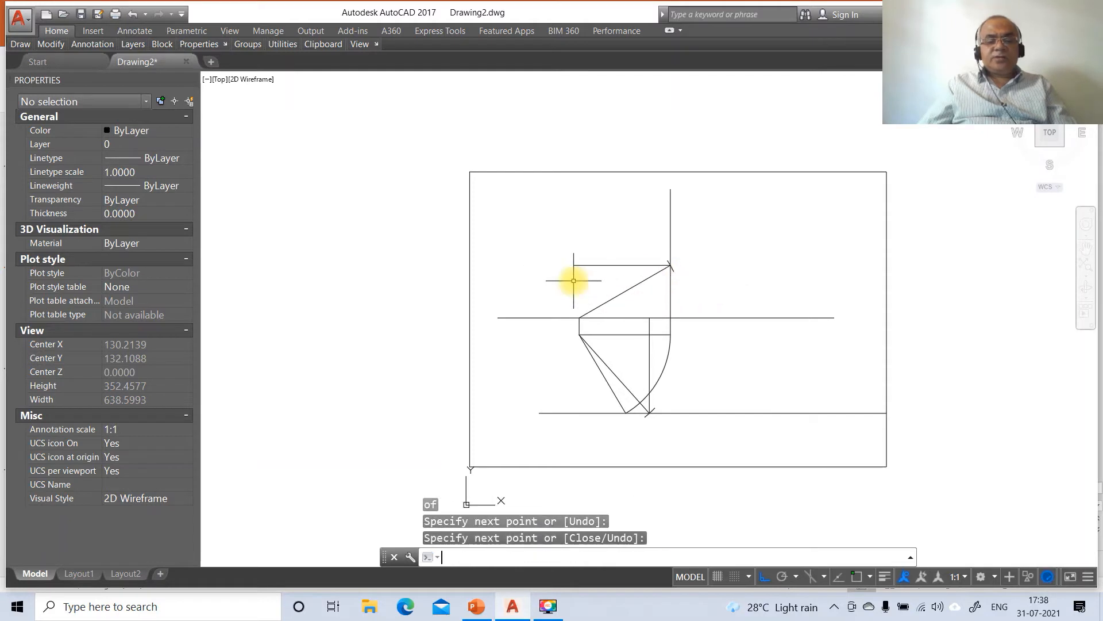
Extend the upper horizontal locus line rightwards to the right border edge.
{"action": "type", "text": "EX"}
{"action": "key", "text": "Return"}
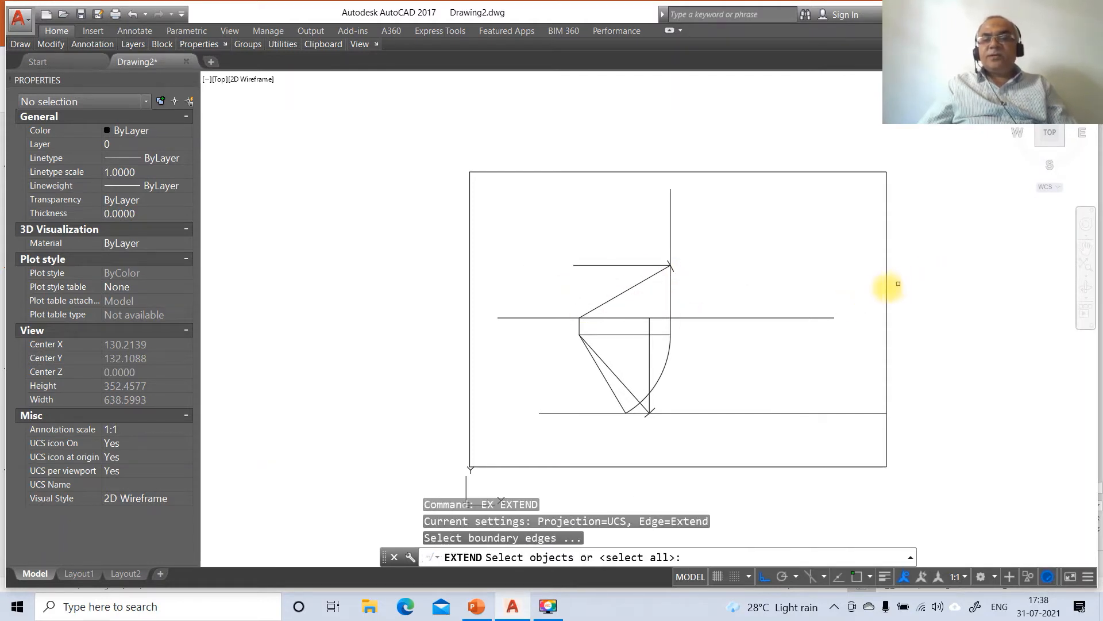
{"action": "left_click", "coordinate": [887, 291]}
{"action": "key", "text": "Return"}
{"action": "left_click", "coordinate": [646, 266]}
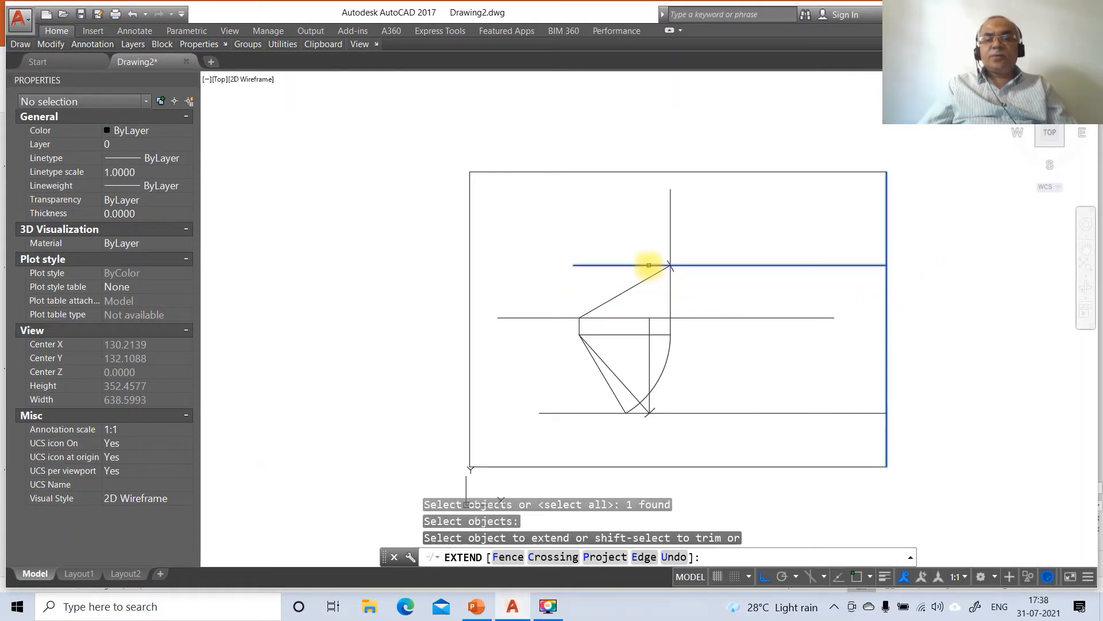
{"action": "key", "text": "Return"}
Trim the vertical projector above the upper horizontal locus line.
{"action": "type", "text": "T"}
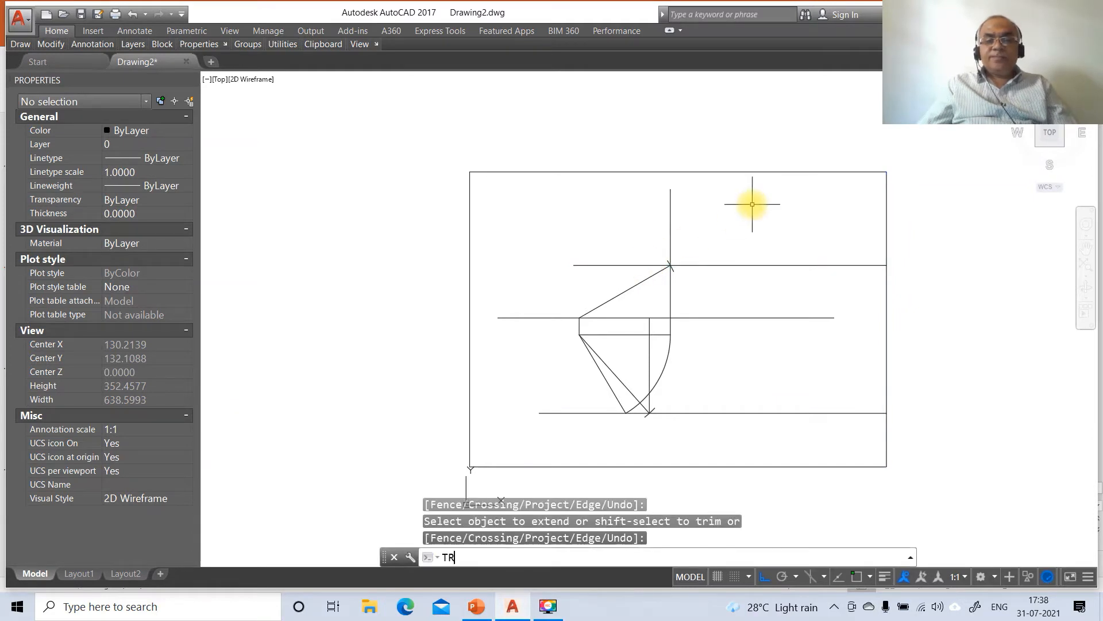
{"action": "type", "text": "R"}
{"action": "key", "text": "Return"}
{"action": "left_click", "coordinate": [680, 264]}
{"action": "key", "text": "Return"}
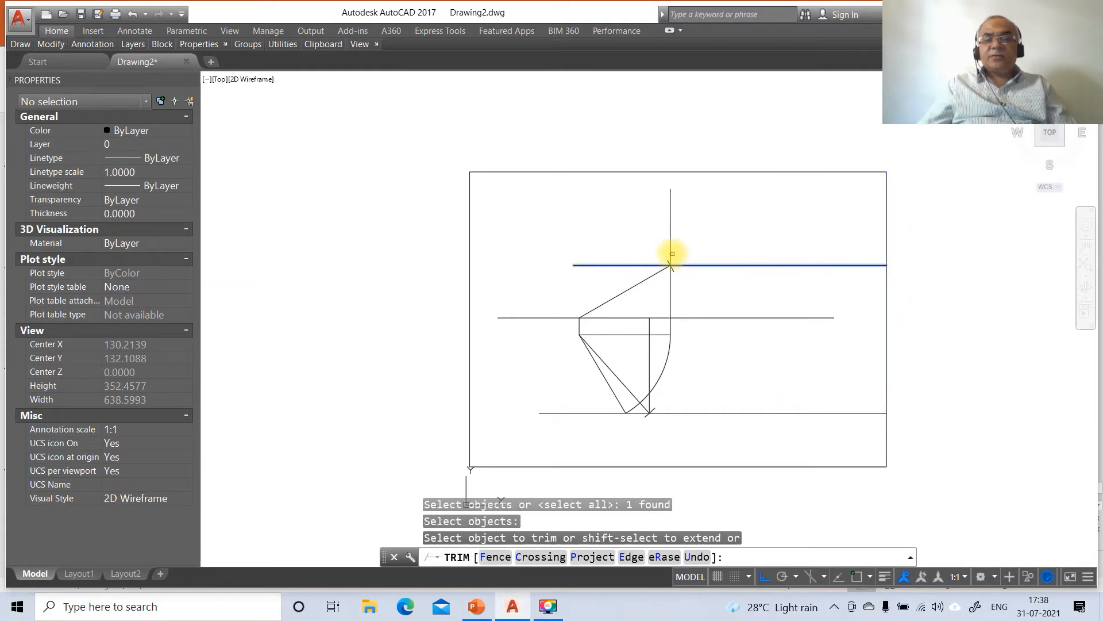
{"action": "left_click", "coordinate": [672, 252]}
{"action": "key", "text": "Return"}
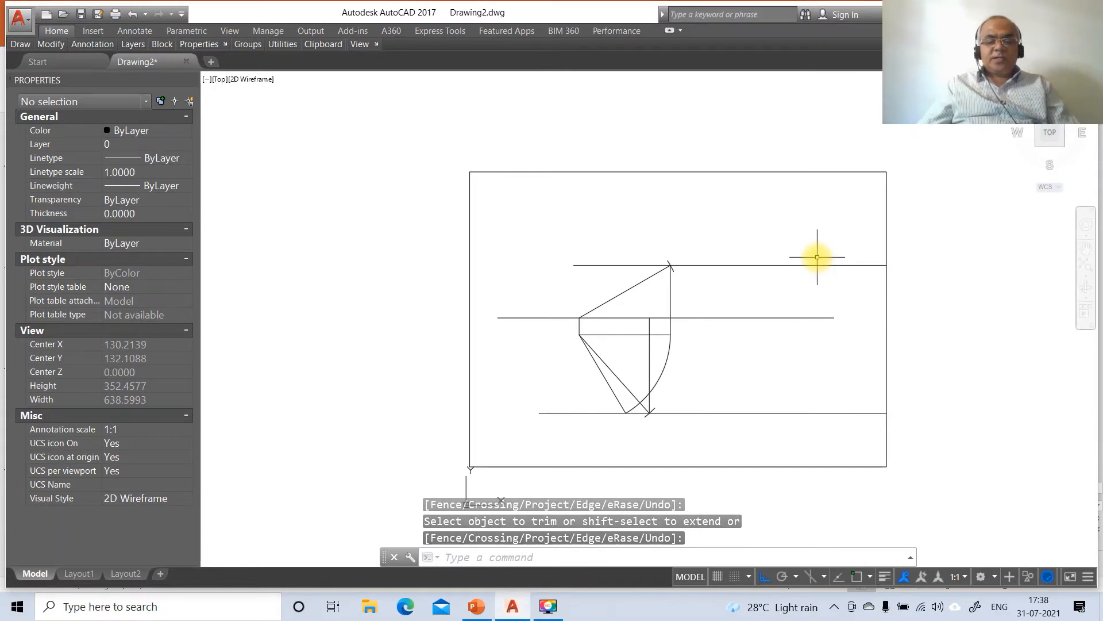
Draw a circle centred at a' with its radius reaching the intersection of the shorter vertical projector and the XY line.
{"action": "type", "text": "c"}
{"action": "key", "text": "Return"}
{"action": "type", "text": "INT"}
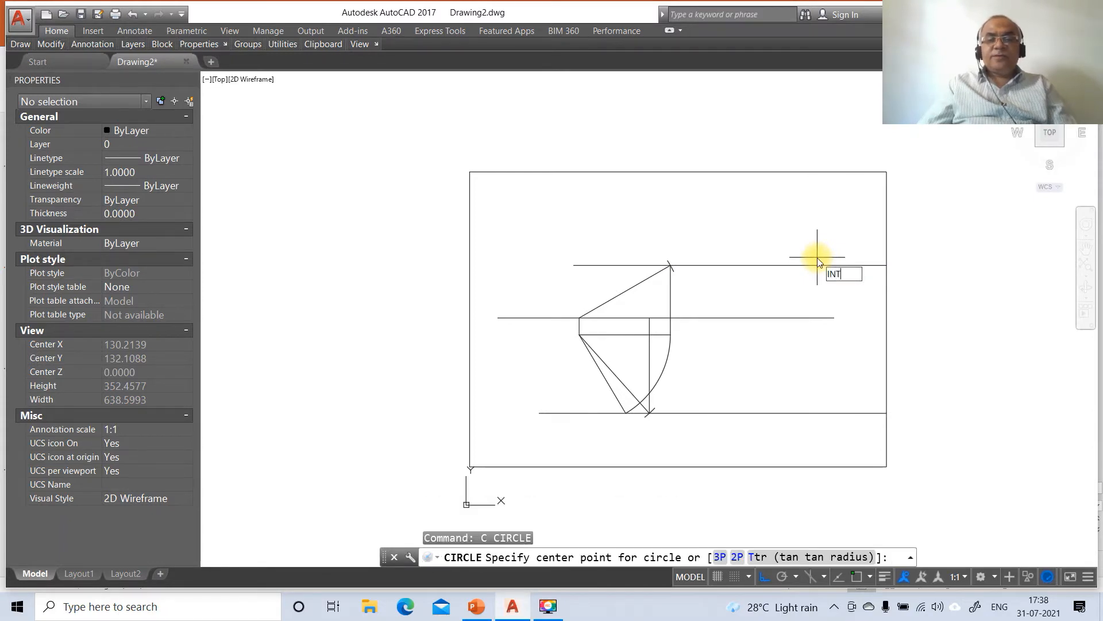
{"action": "key", "text": "Return"}
{"action": "left_click", "coordinate": [579, 318]}
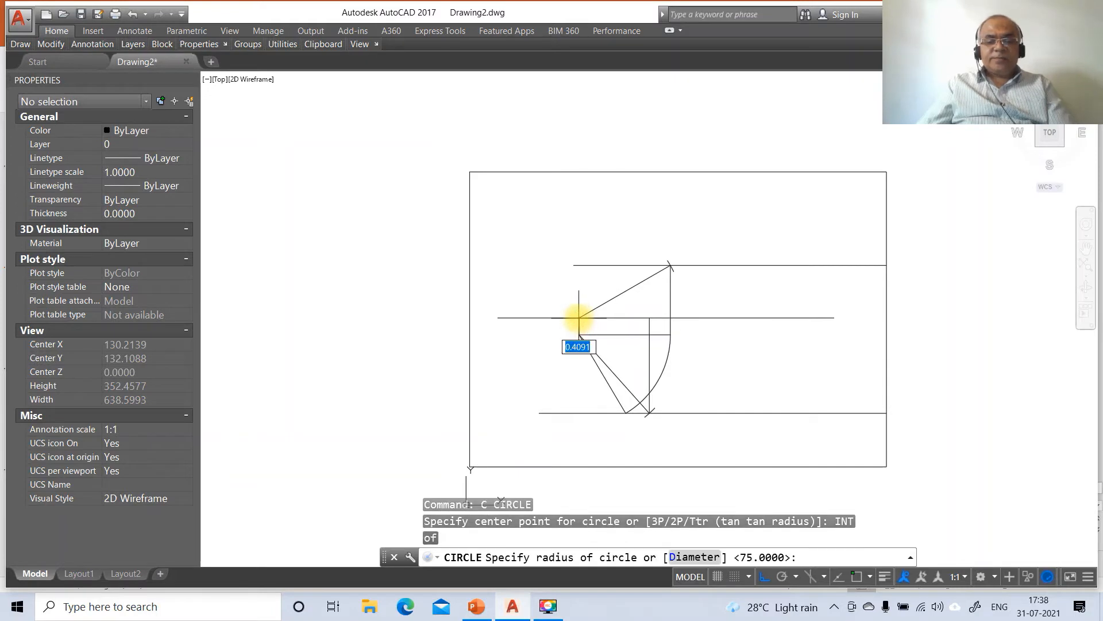
{"action": "type", "text": "INT"}
{"action": "key", "text": "Return"}
{"action": "left_click", "coordinate": [648, 317]}
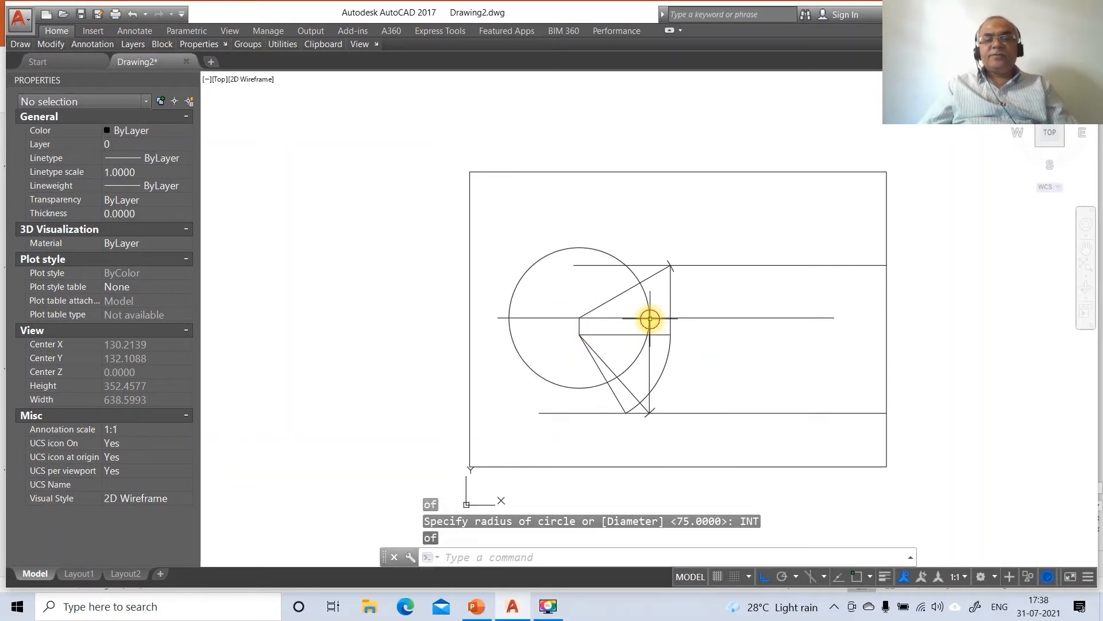
Draw a line from a' to the circle's intersection with the upper locus line, continuing vertically down to the arc's end on the lower locus line.
{"action": "type", "text": "l"}
{"action": "key", "text": "Return"}
{"action": "type", "text": "IN"}
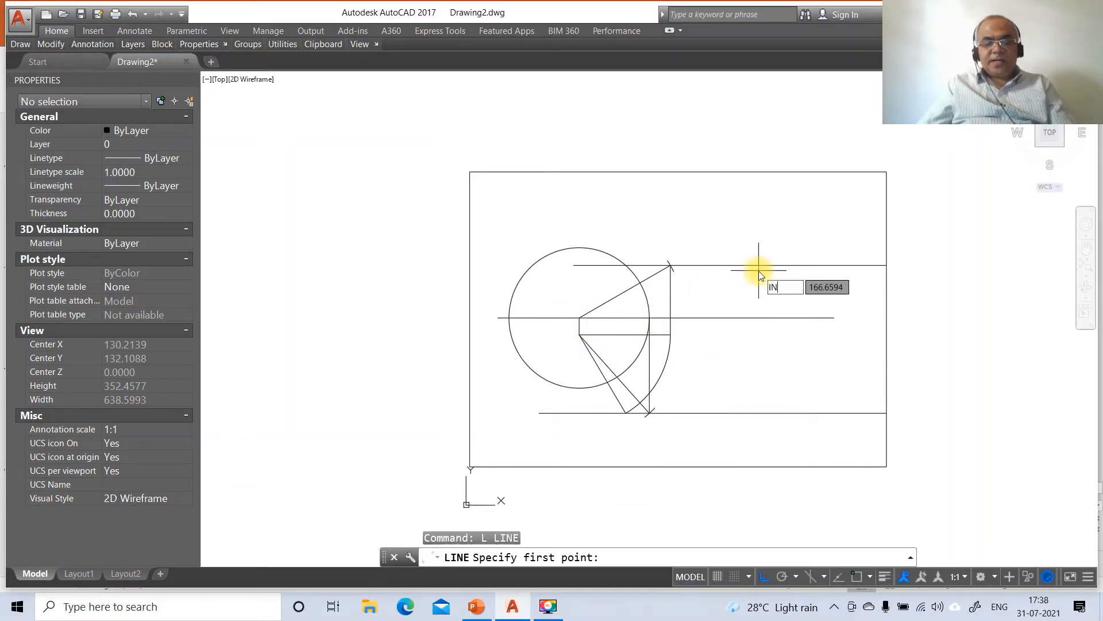
{"action": "type", "text": "T"}
{"action": "key", "text": "Return"}
{"action": "left_click", "coordinate": [579, 318]}
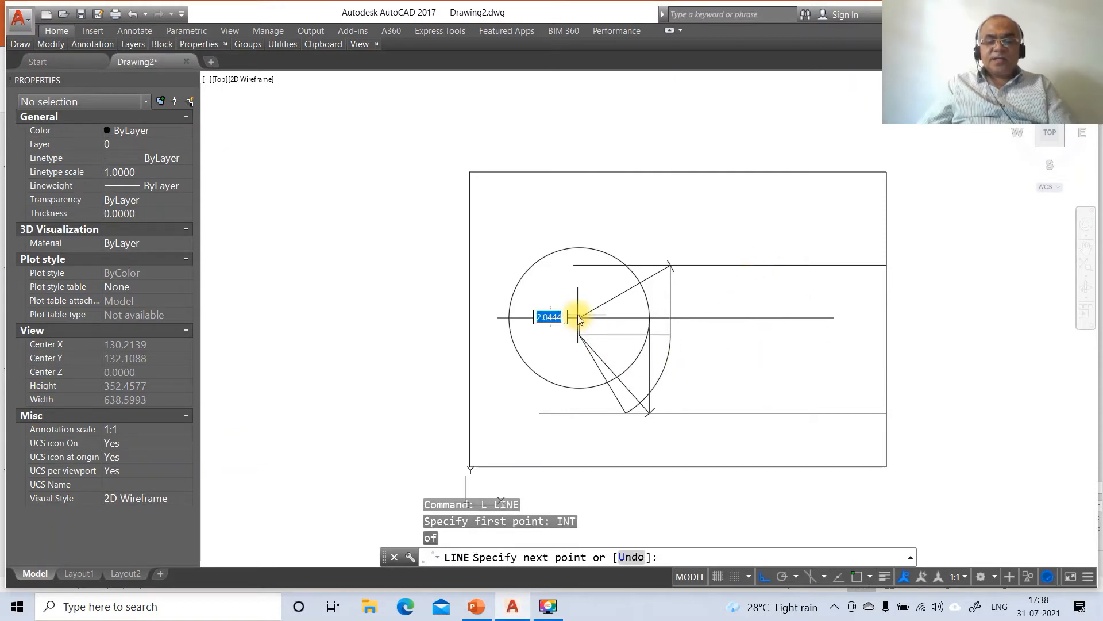
{"action": "type", "text": "INT"}
{"action": "key", "text": "Return"}
{"action": "left_click", "coordinate": [626, 266]}
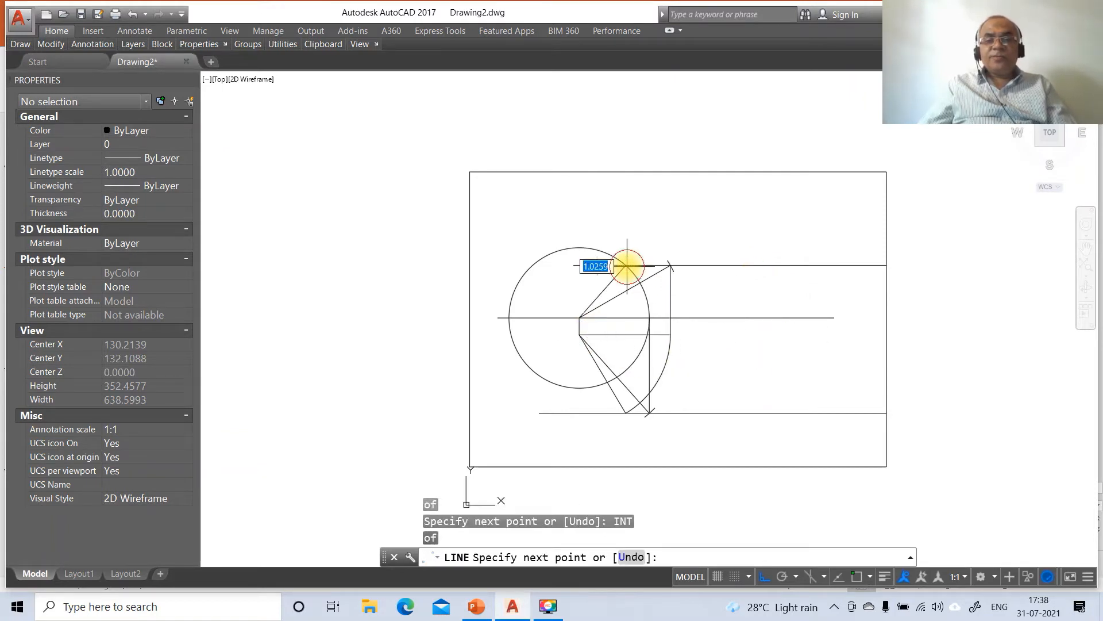
{"action": "type", "text": "INT"}
{"action": "key", "text": "Return"}
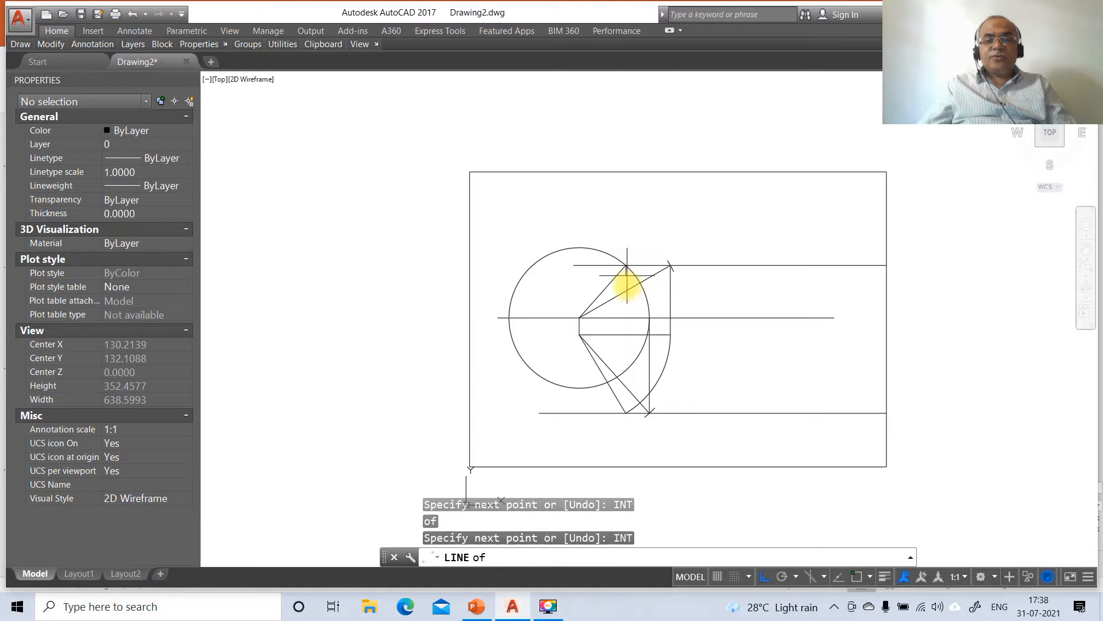
{"action": "left_click", "coordinate": [626, 412]}
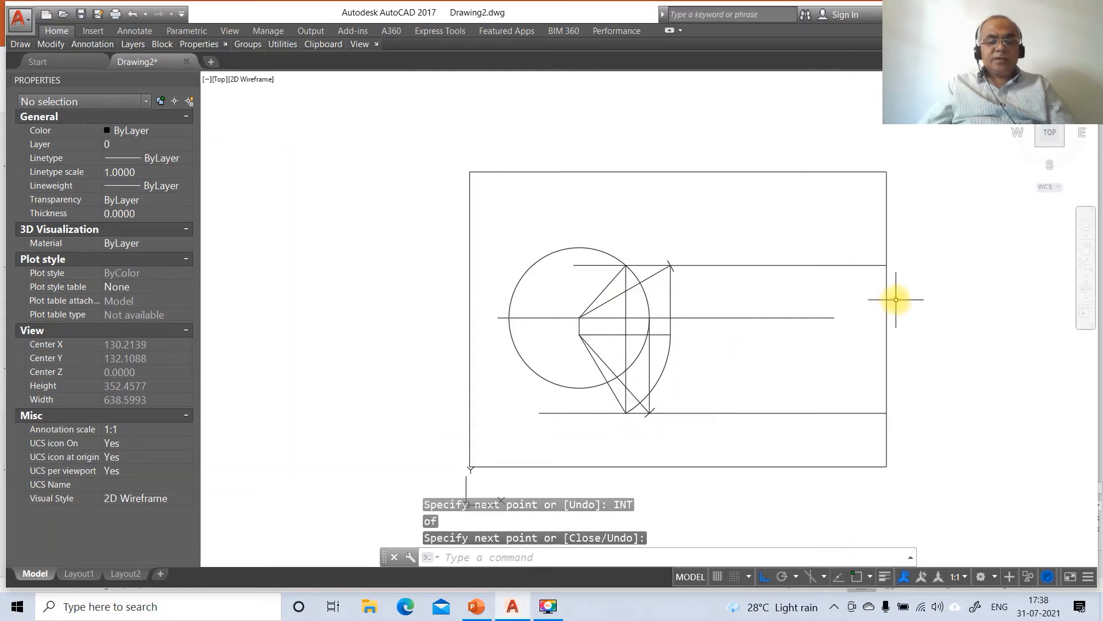
{"action": "key", "text": "Return"}
Trim the circle against the new inclined line from a' and the XY line, keeping the arc between them on the right.
{"action": "type", "text": "TR"}
{"action": "key", "text": "Return"}
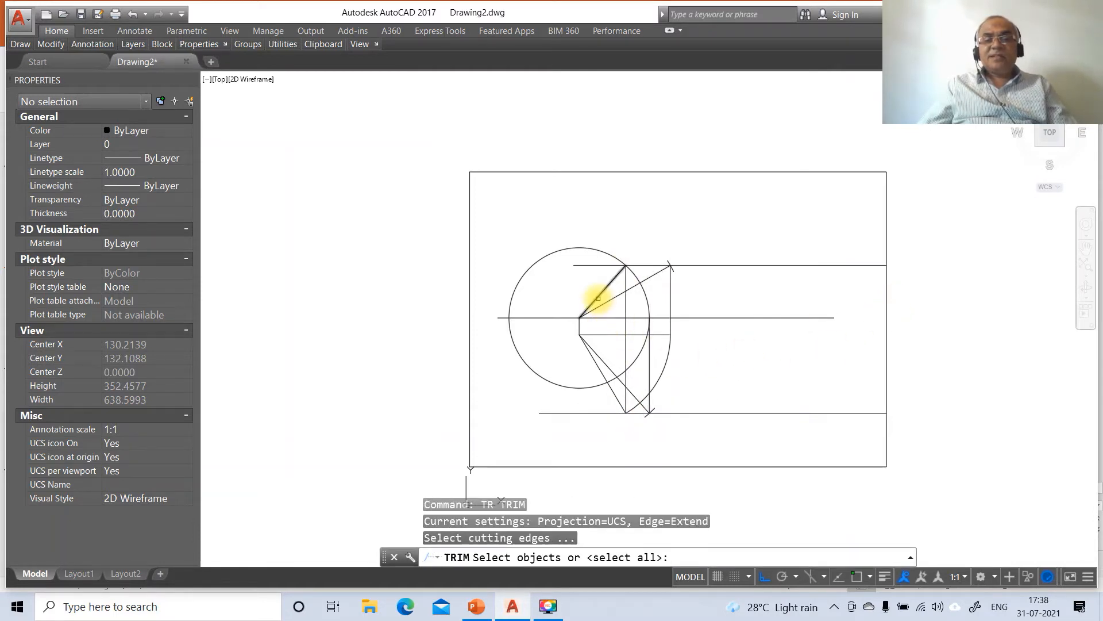
{"action": "left_click", "coordinate": [600, 300]}
{"action": "left_click", "coordinate": [610, 318]}
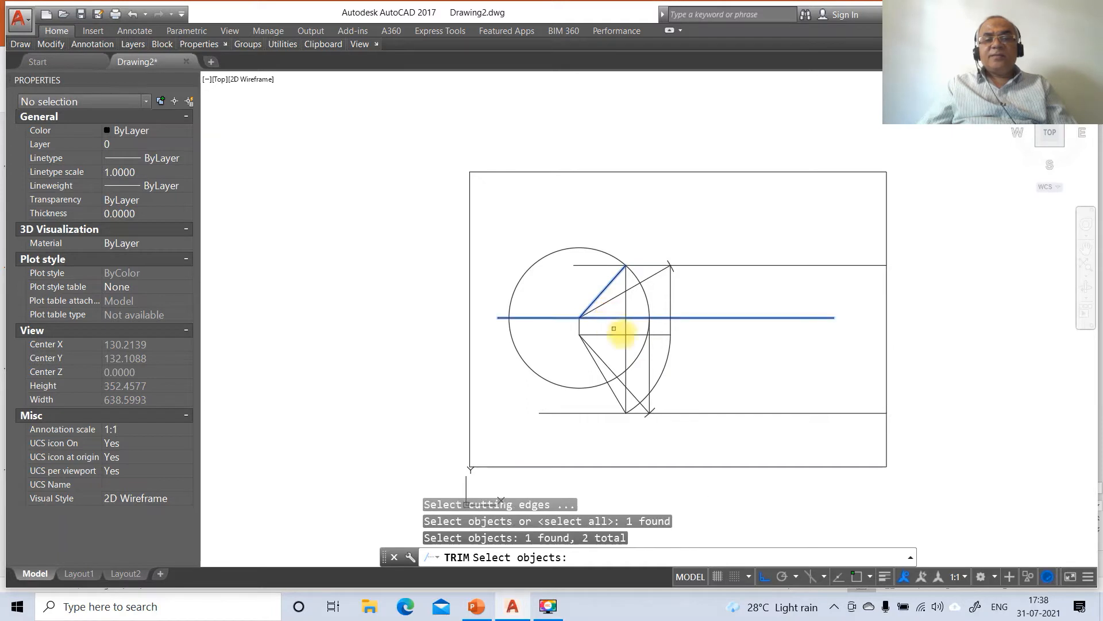
{"action": "key", "text": "Return"}
{"action": "left_click", "coordinate": [648, 330]}
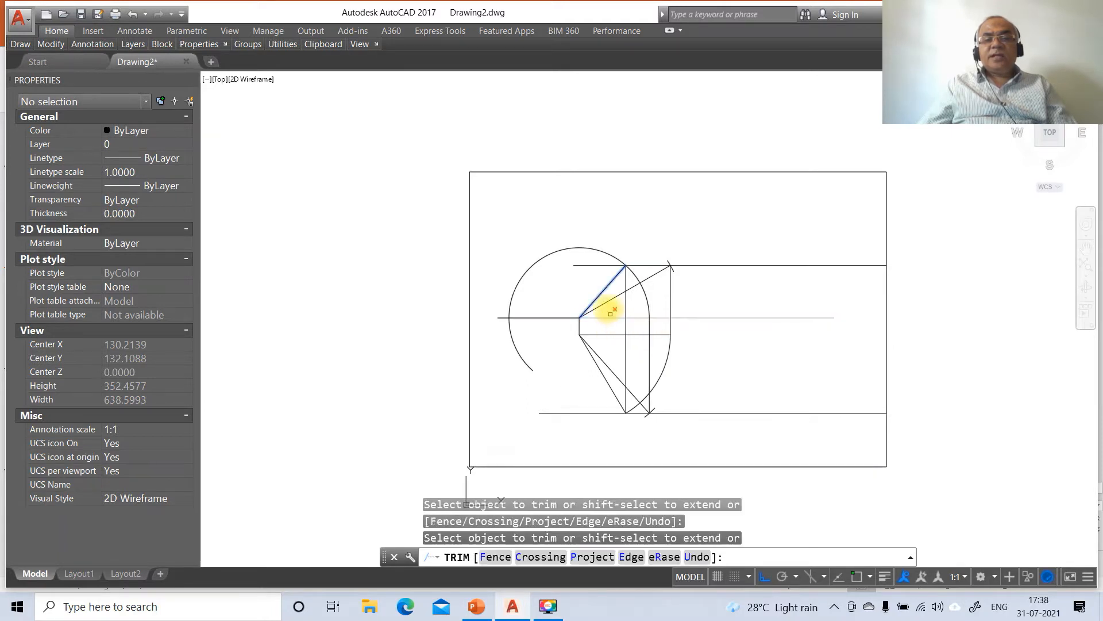
{"action": "left_click", "coordinate": [606, 255]}
{"action": "key", "text": "Return"}
Erase the leftover circle arc below the XY line, left of a'.
{"action": "type", "text": "e"}
{"action": "key", "text": "Return"}
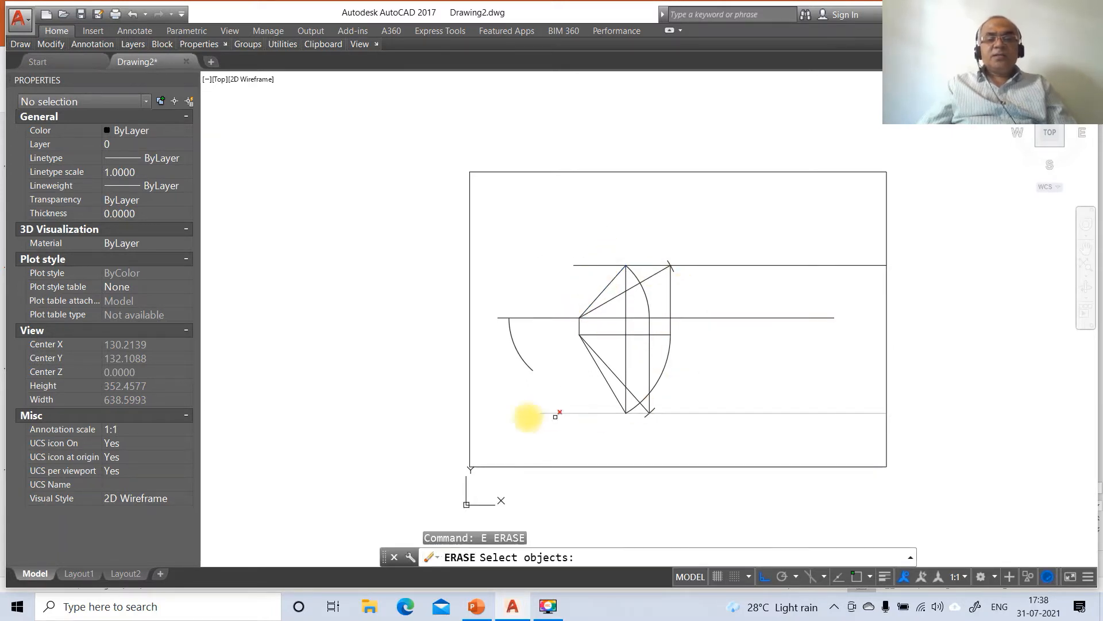
{"action": "left_click", "coordinate": [516, 354]}
{"action": "key", "text": "Return"}
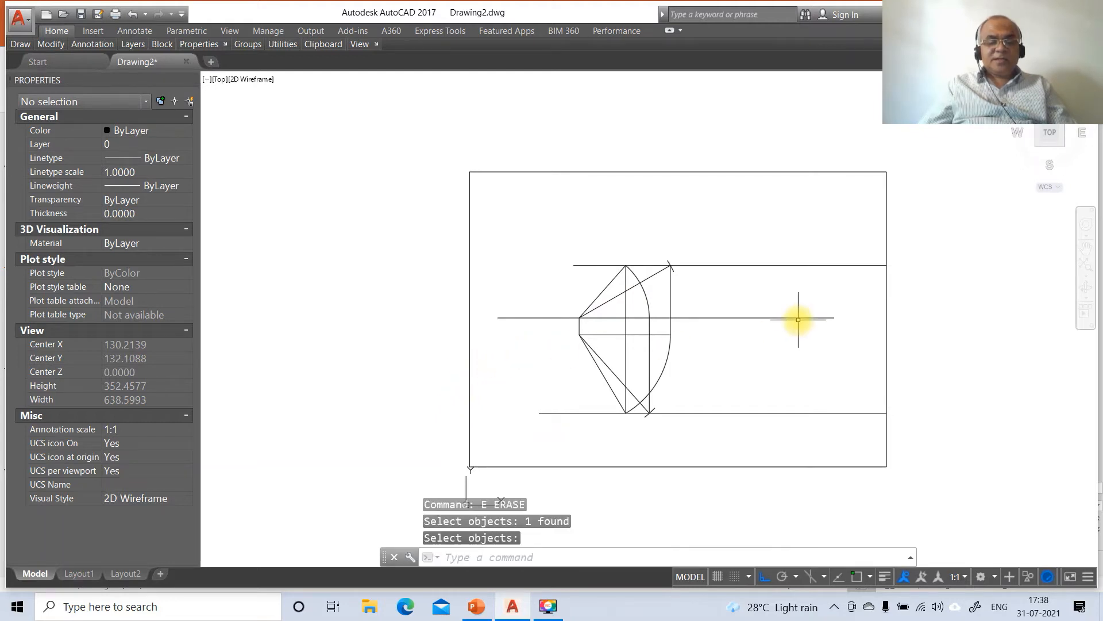
Shorten the XY line at both ends with Break, leaving short overhangs beyond a' and the rightmost projector.
{"action": "type", "text": "z"}
{"action": "key", "text": "Return"}
{"action": "type", "text": "w"}
{"action": "key", "text": "Return"}
{"action": "left_click", "coordinate": [497, 226]}
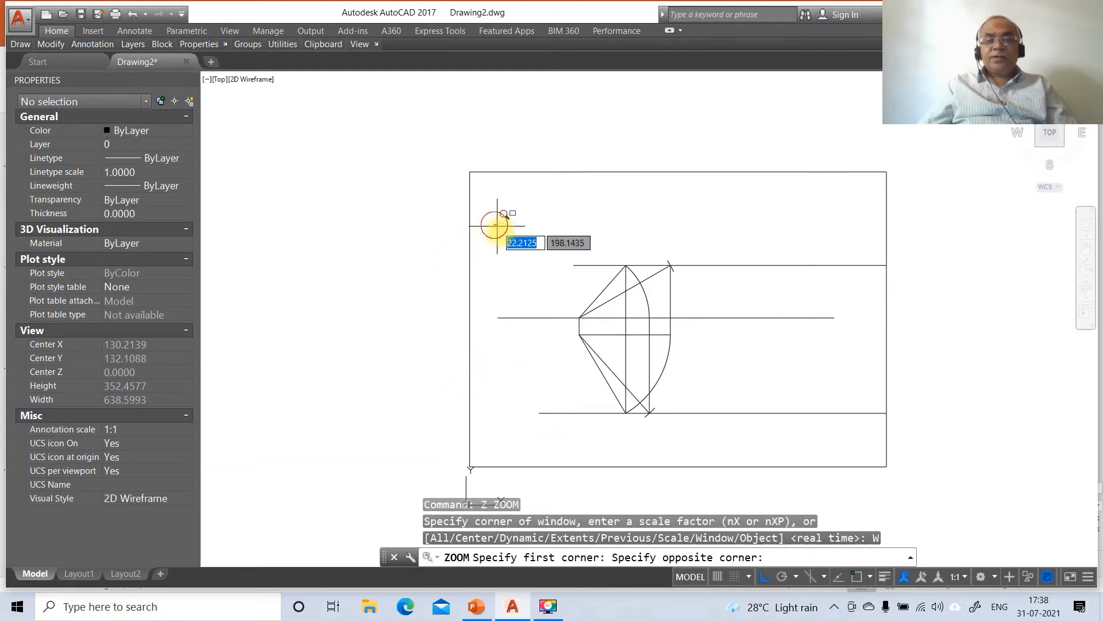
{"action": "left_click", "coordinate": [826, 471]}
{"action": "type", "text": "br"}
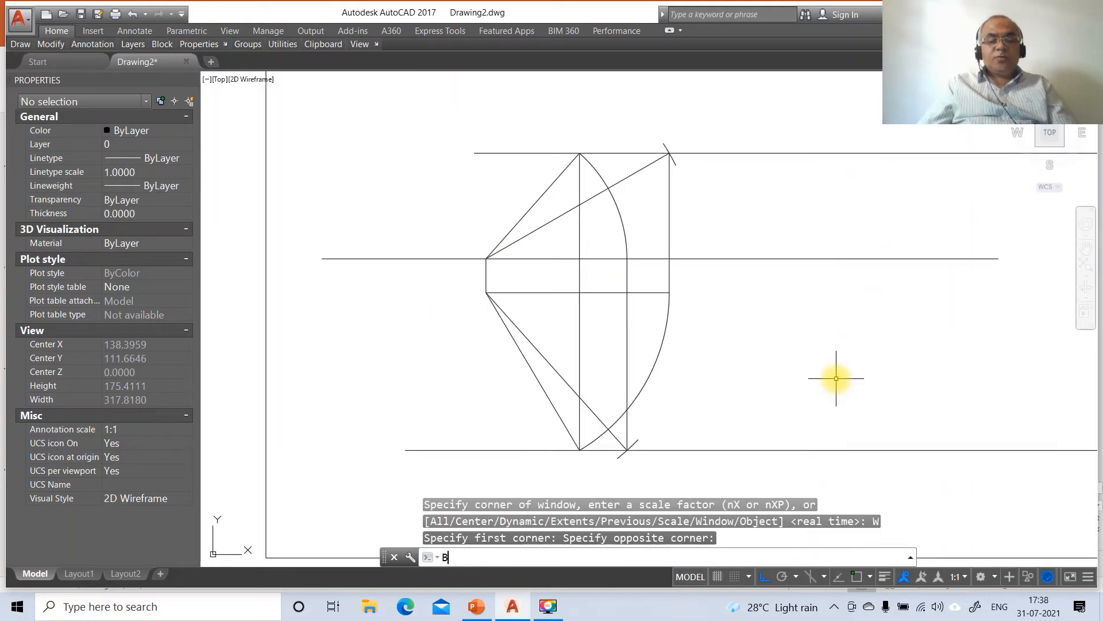
{"action": "key", "text": "Return"}
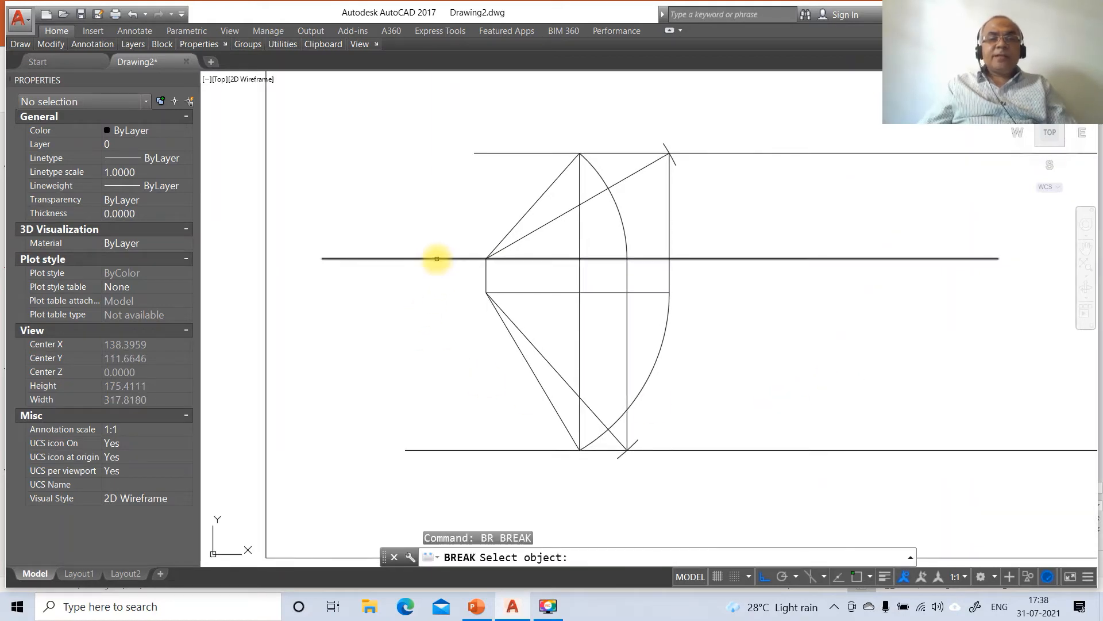
{"action": "left_click", "coordinate": [428, 259]}
{"action": "left_click", "coordinate": [226, 278]}
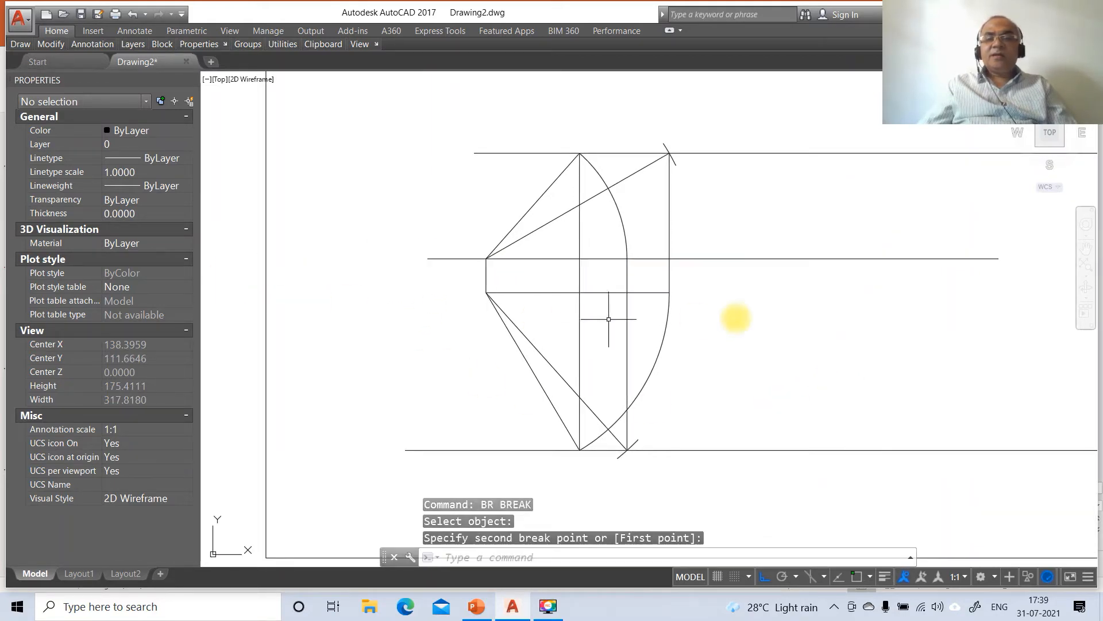
{"action": "key", "text": "Return"}
{"action": "left_click", "coordinate": [706, 260]}
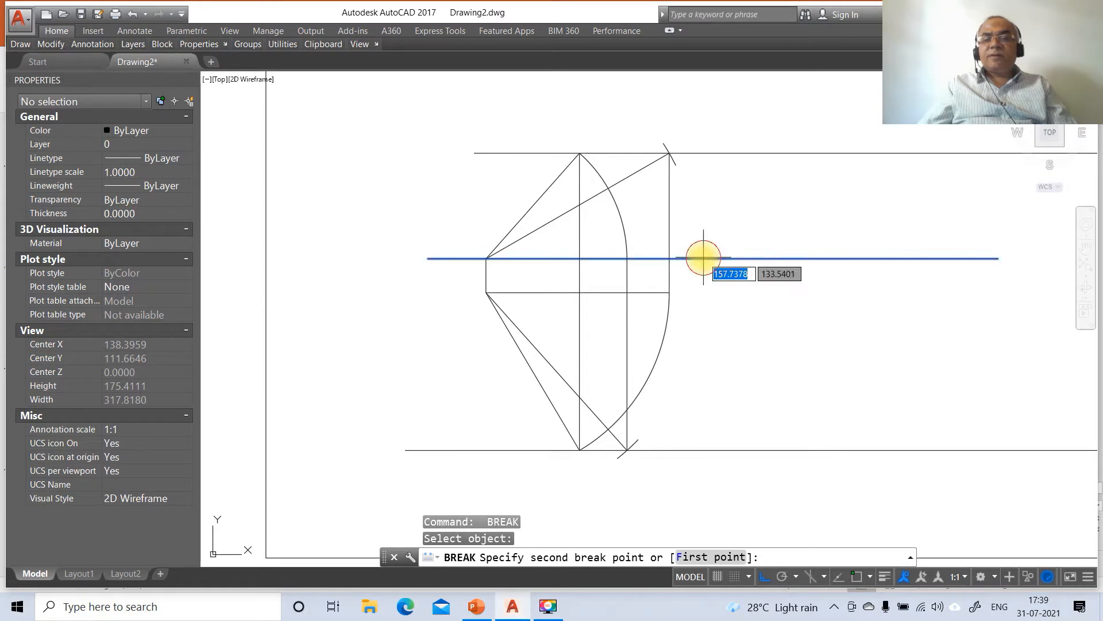
{"action": "left_click", "coordinate": [1003, 291]}
Break the upper locus line just right of the rightmost projector and remove its excess length at the left end.
{"action": "key", "text": "Return"}
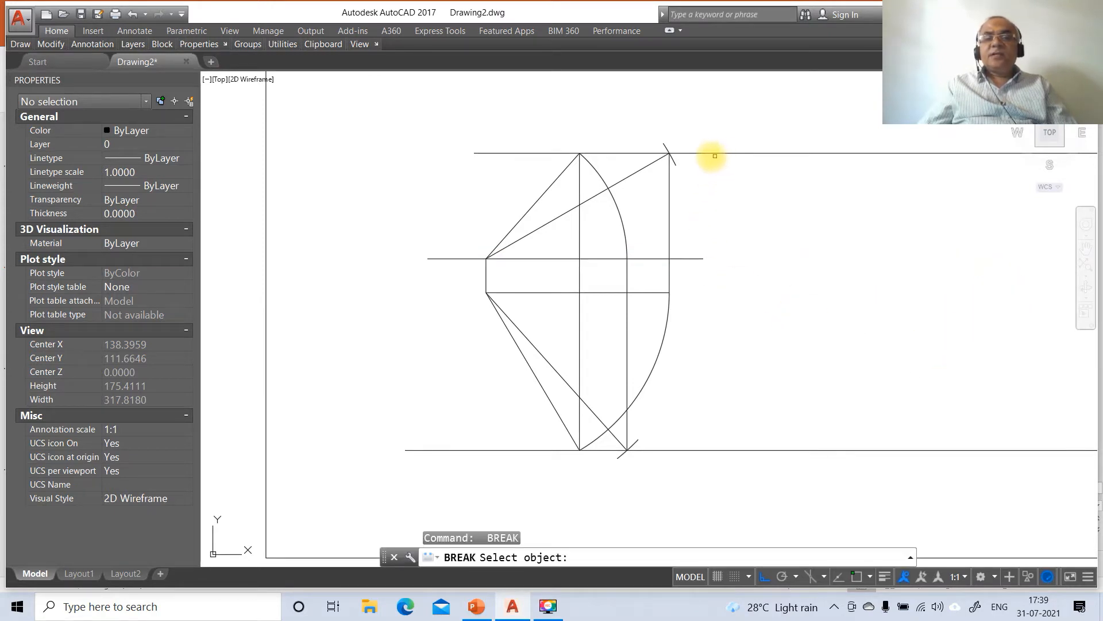
{"action": "left_click", "coordinate": [711, 156]}
{"action": "left_click", "coordinate": [798, 167]}
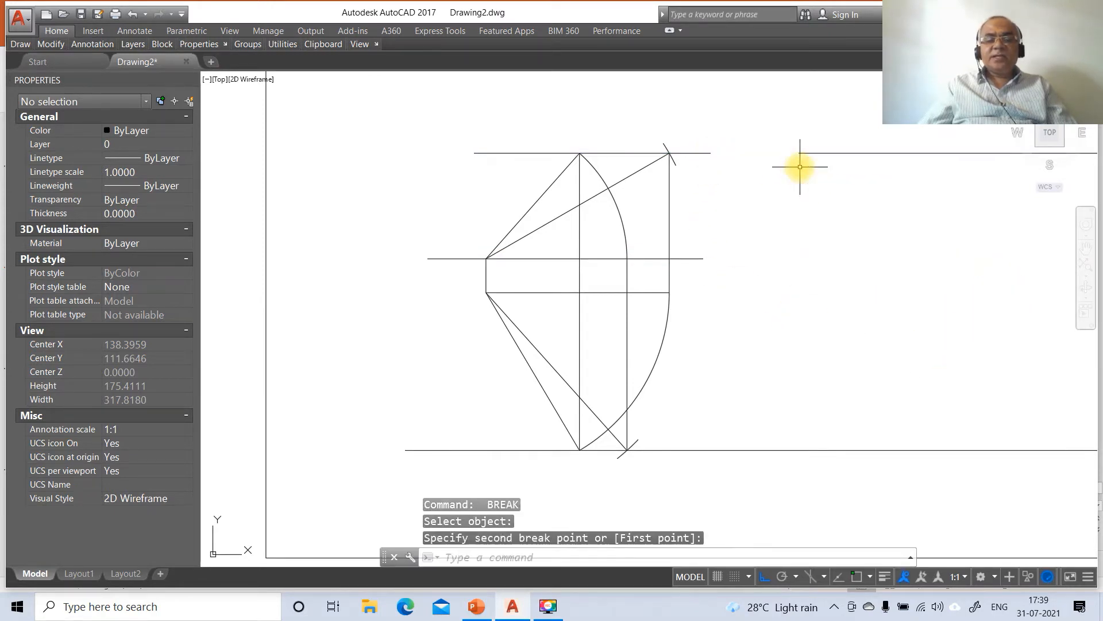
{"action": "key", "text": "Return"}
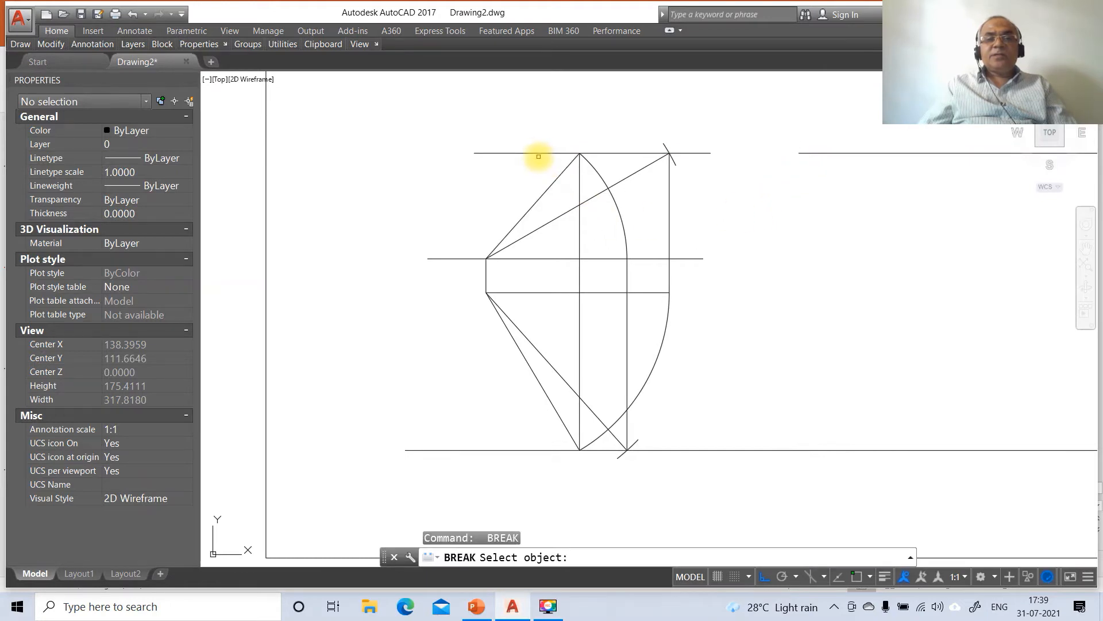
{"action": "left_click", "coordinate": [538, 153]}
{"action": "left_click", "coordinate": [423, 175]}
Break the lower locus line on both sides of the projections, leaving a short overhang at each end.
{"action": "key", "text": "Return"}
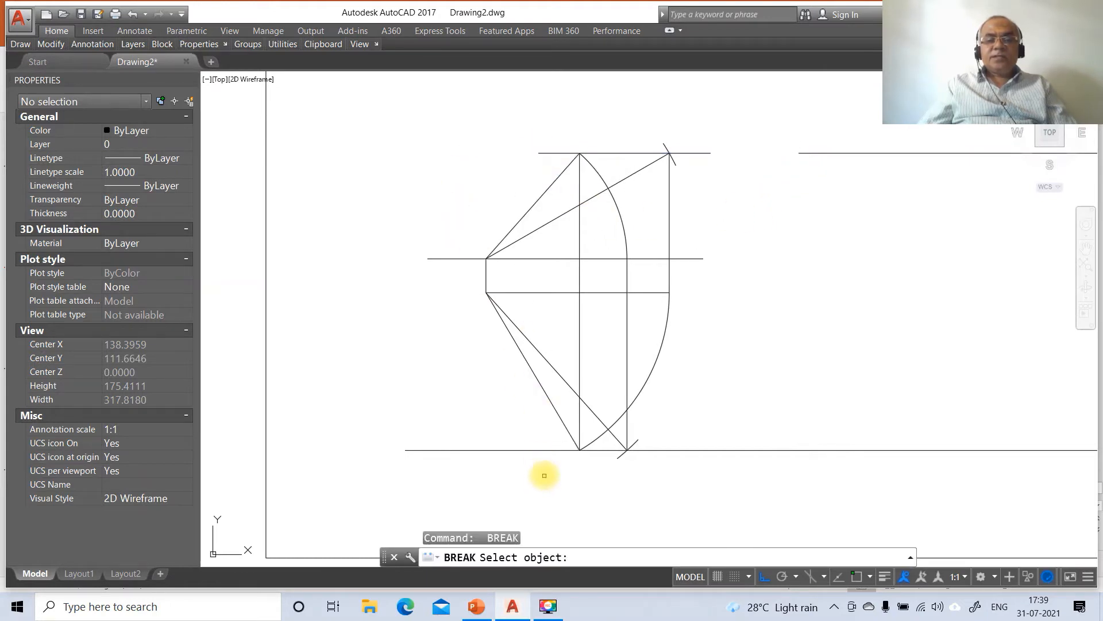
{"action": "left_click", "coordinate": [546, 450]}
{"action": "left_click", "coordinate": [474, 457]}
{"action": "key", "text": "Return"}
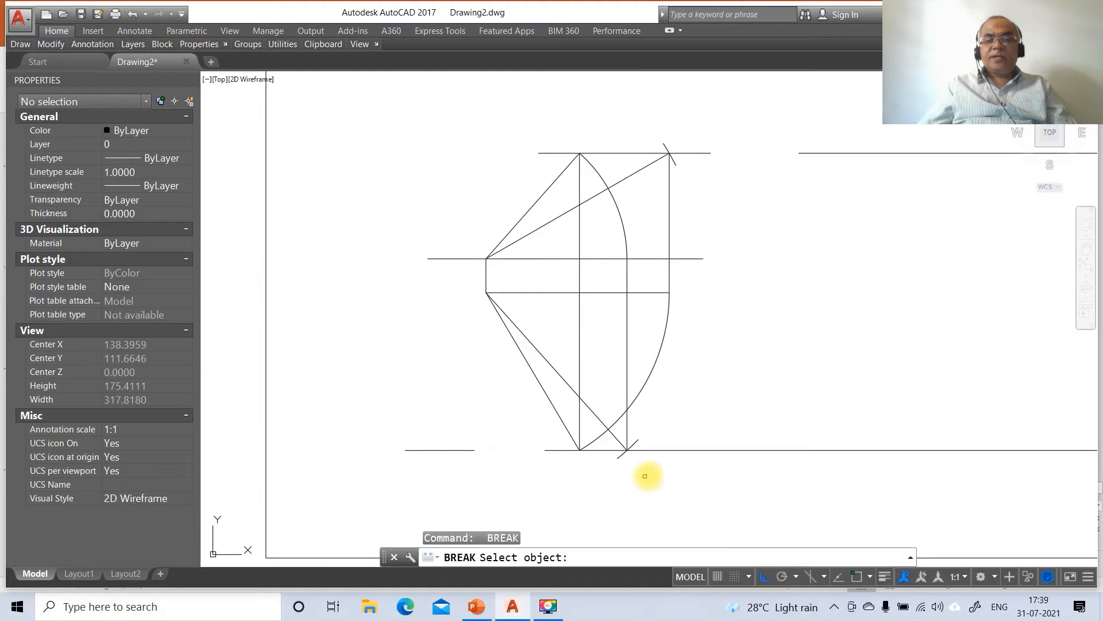
{"action": "left_click", "coordinate": [698, 451]}
{"action": "left_click", "coordinate": [749, 451]}
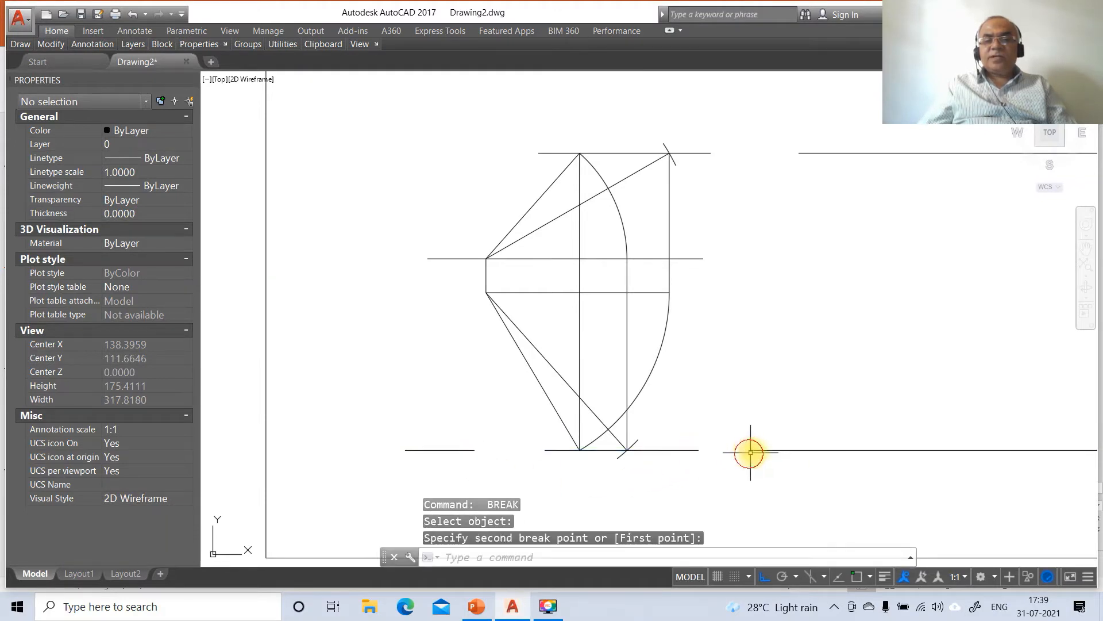
Erase the detached outer pieces of the upper and lower locus lines.
{"action": "type", "text": "e"}
{"action": "key", "text": "Return"}
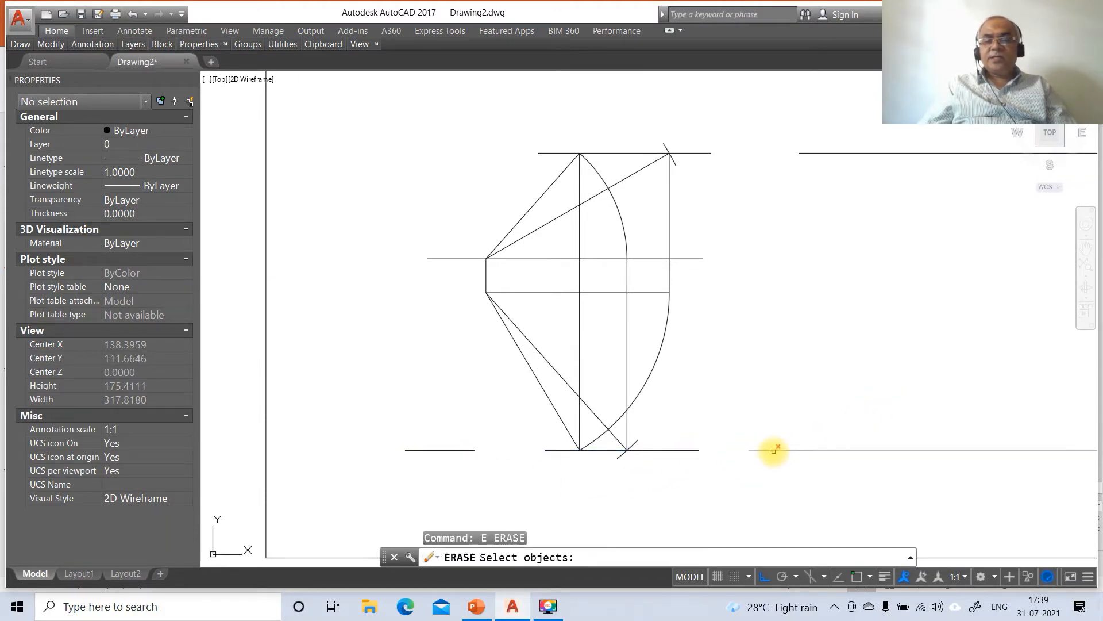
{"action": "left_click", "coordinate": [774, 450]}
{"action": "key", "text": "Return"}
{"action": "key", "text": "Return"}
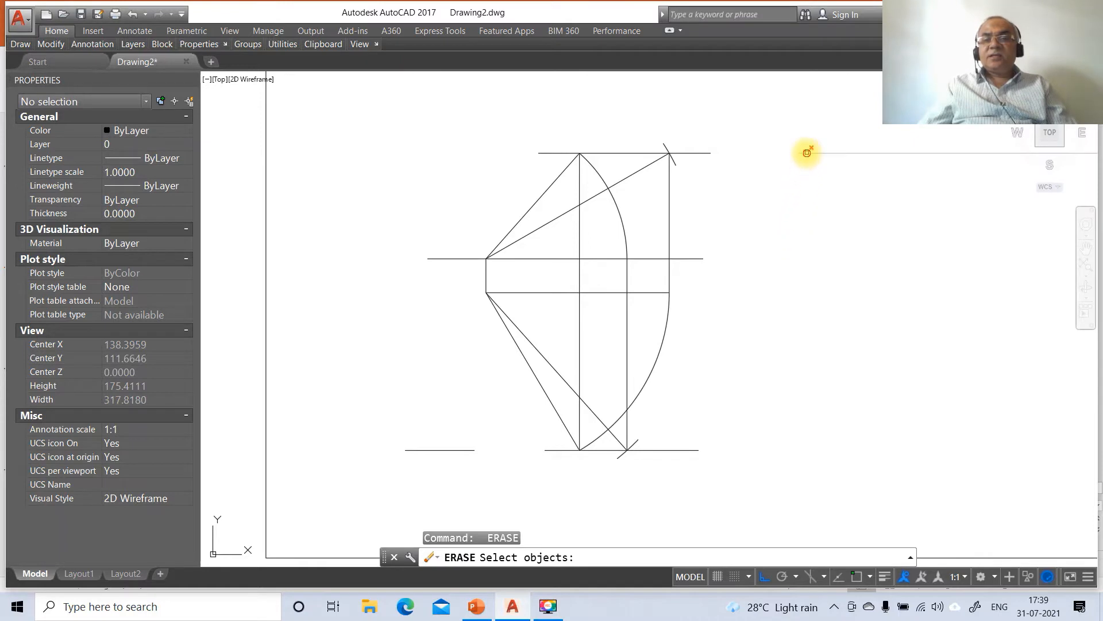
{"action": "left_click", "coordinate": [808, 152]}
{"action": "key", "text": "Return"}
{"action": "key", "text": "Return"}
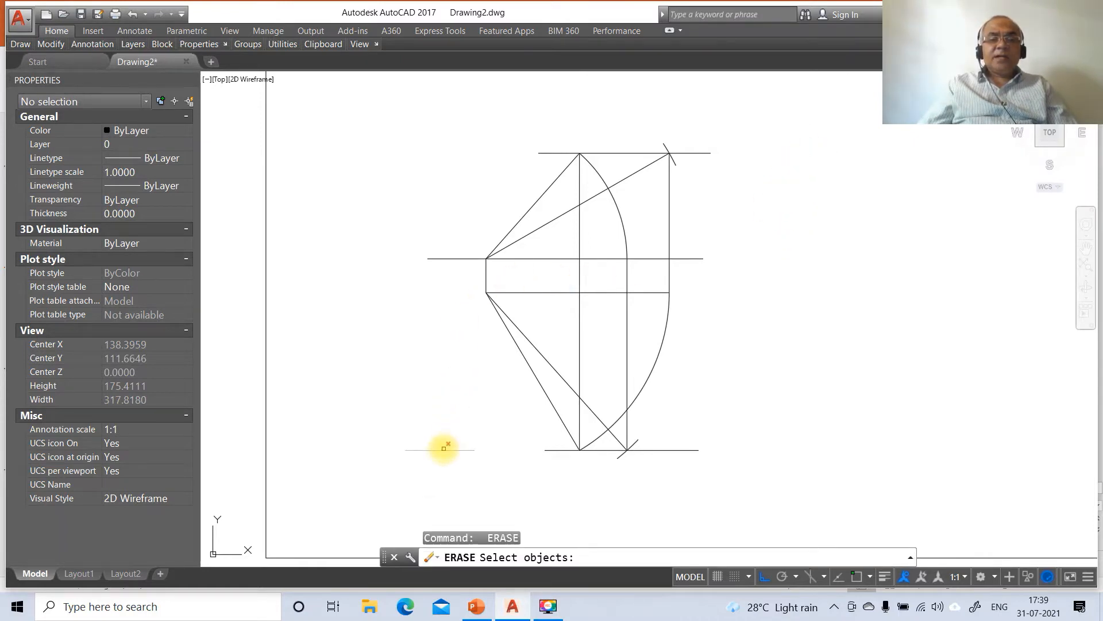
{"action": "left_click", "coordinate": [444, 449]}
{"action": "key", "text": "Return"}
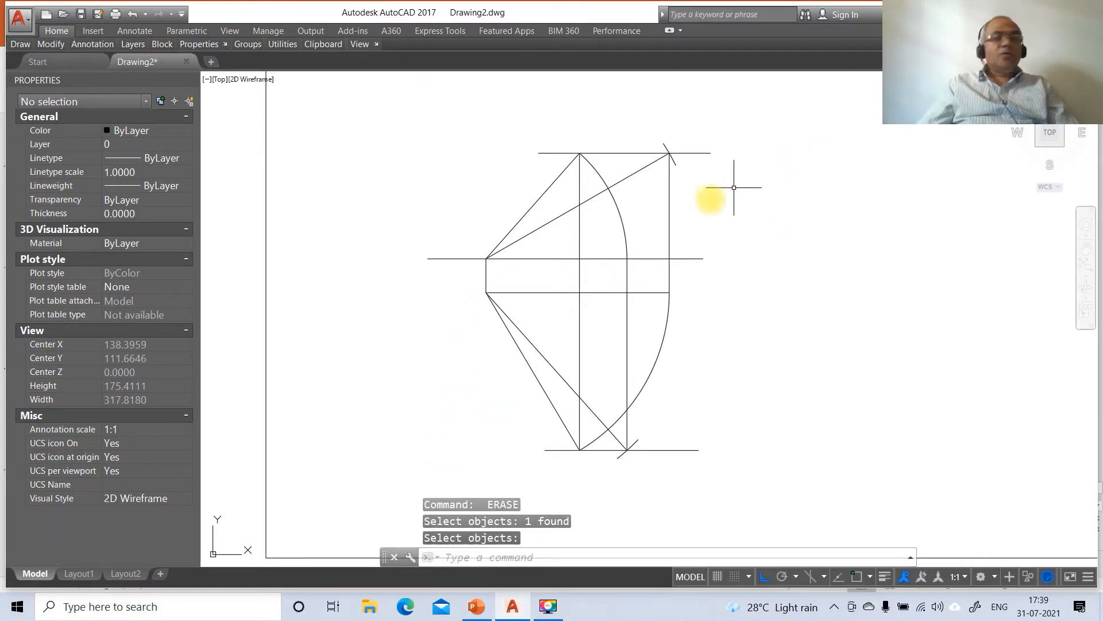
Assign the upper and lower horizontal locus lines to the LOCUS layer.
{"action": "left_click", "coordinate": [539, 153]}
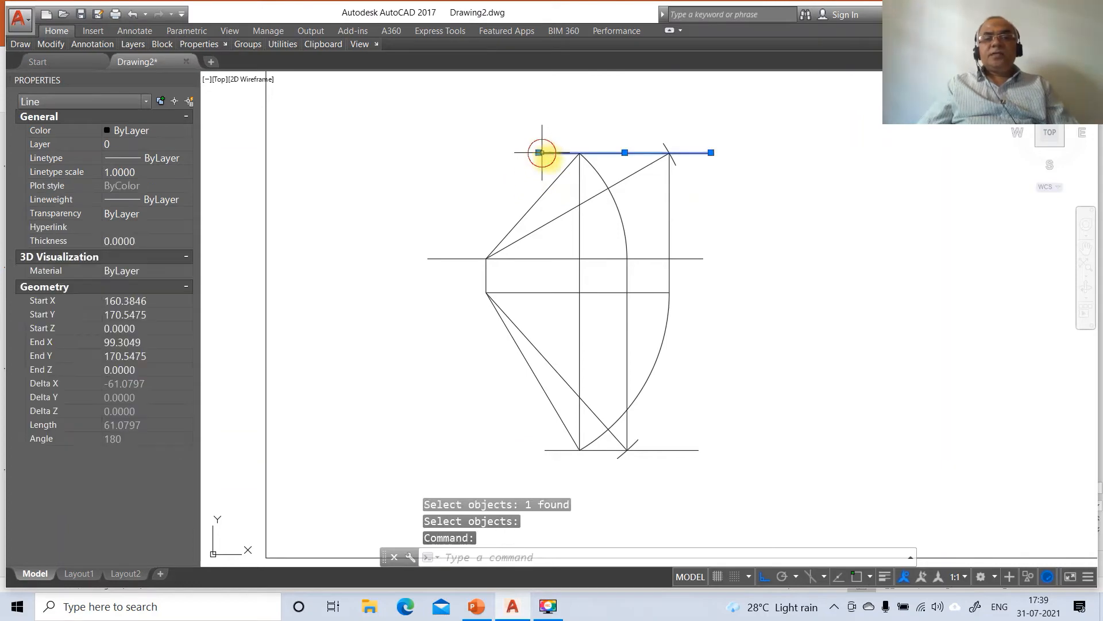
{"action": "left_click", "coordinate": [692, 448]}
{"action": "left_click", "coordinate": [647, 453]}
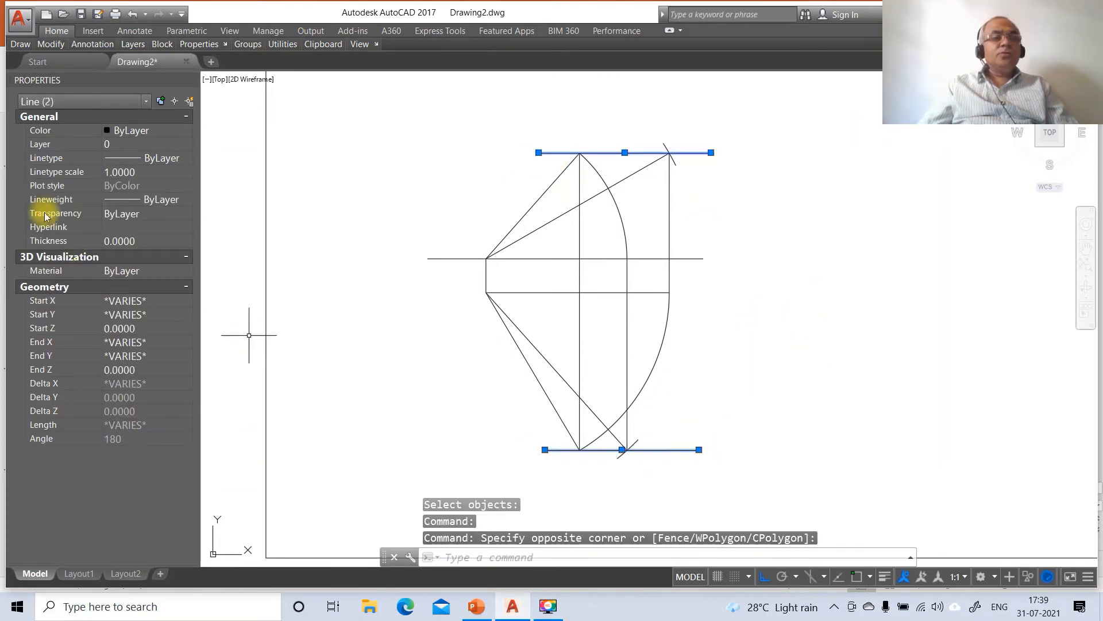
{"action": "left_click", "coordinate": [40, 144]}
{"action": "left_click", "coordinate": [186, 148]}
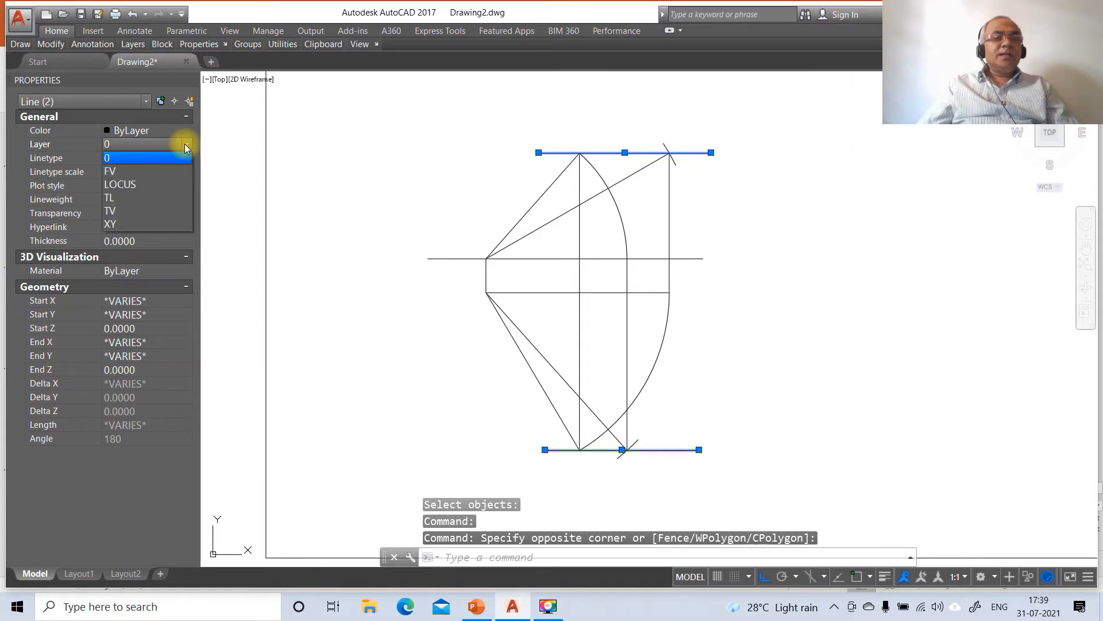
{"action": "left_click", "coordinate": [147, 183]}
Set the linetype scale of the two locus lines to 10 and clear the selection.
{"action": "left_click", "coordinate": [123, 172]}
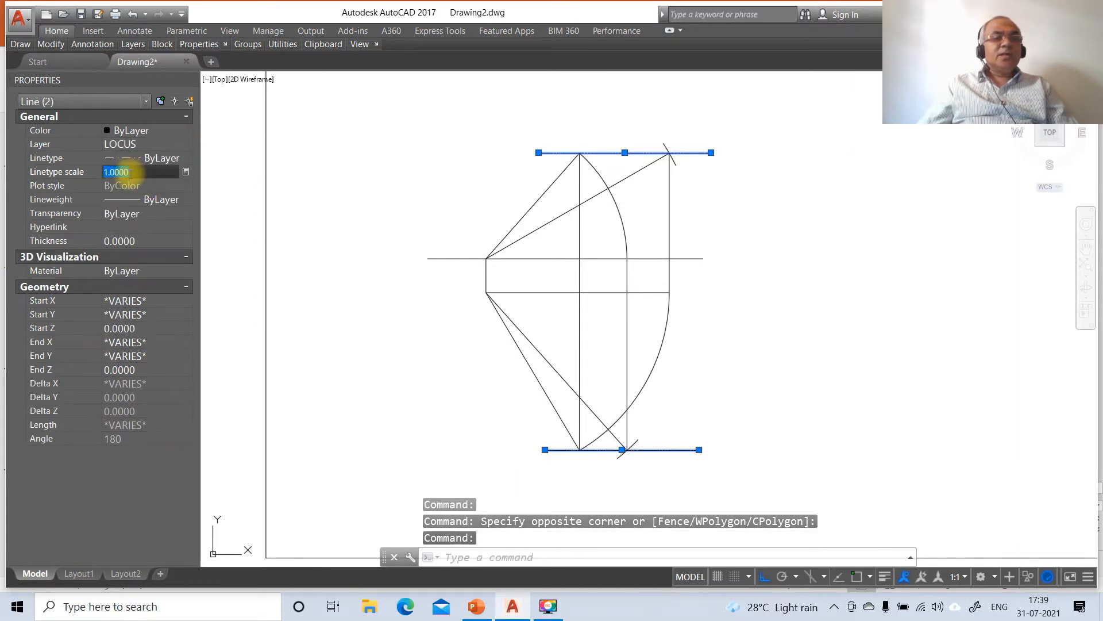
{"action": "type", "text": "1"}
{"action": "key", "text": "Return"}
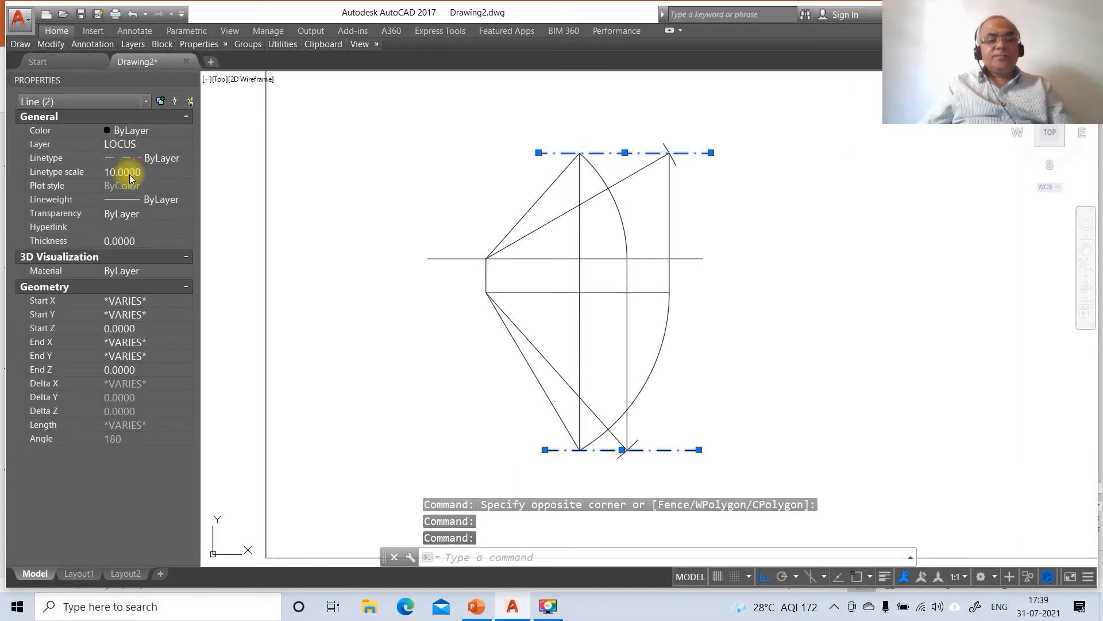
{"action": "key", "text": "Escape"}
{"action": "key", "text": "Escape"}
Assign the two 75 mm true-length lines above and below XY to the TL layer and turn on lineweight display.
{"action": "left_click", "coordinate": [525, 237]}
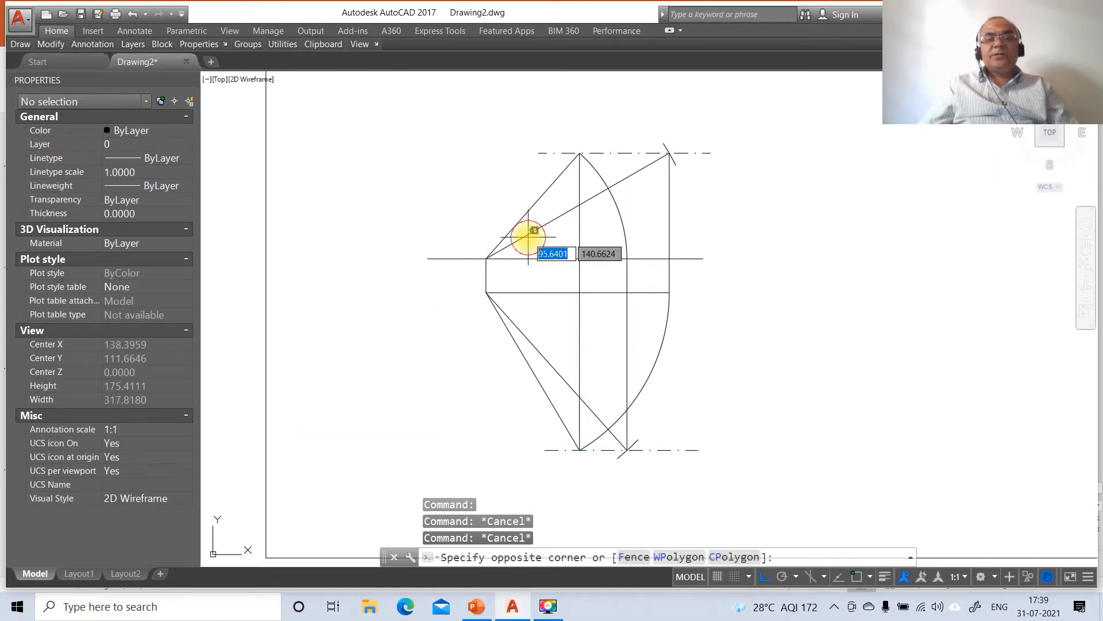
{"action": "left_click", "coordinate": [518, 235]}
{"action": "left_click", "coordinate": [523, 334]}
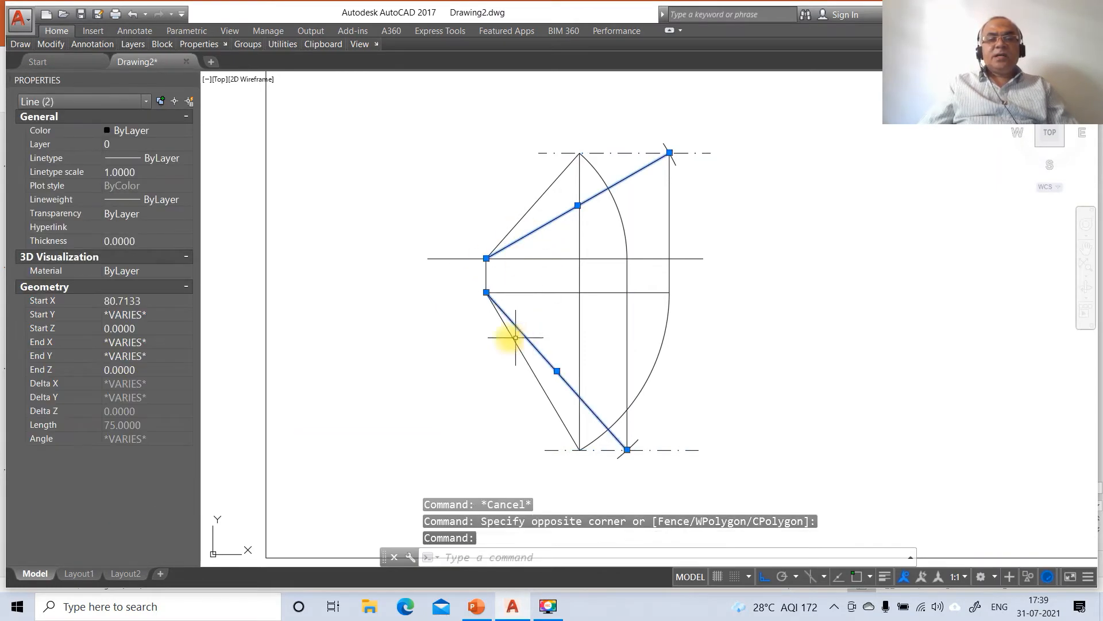
{"action": "left_click", "coordinate": [48, 147]}
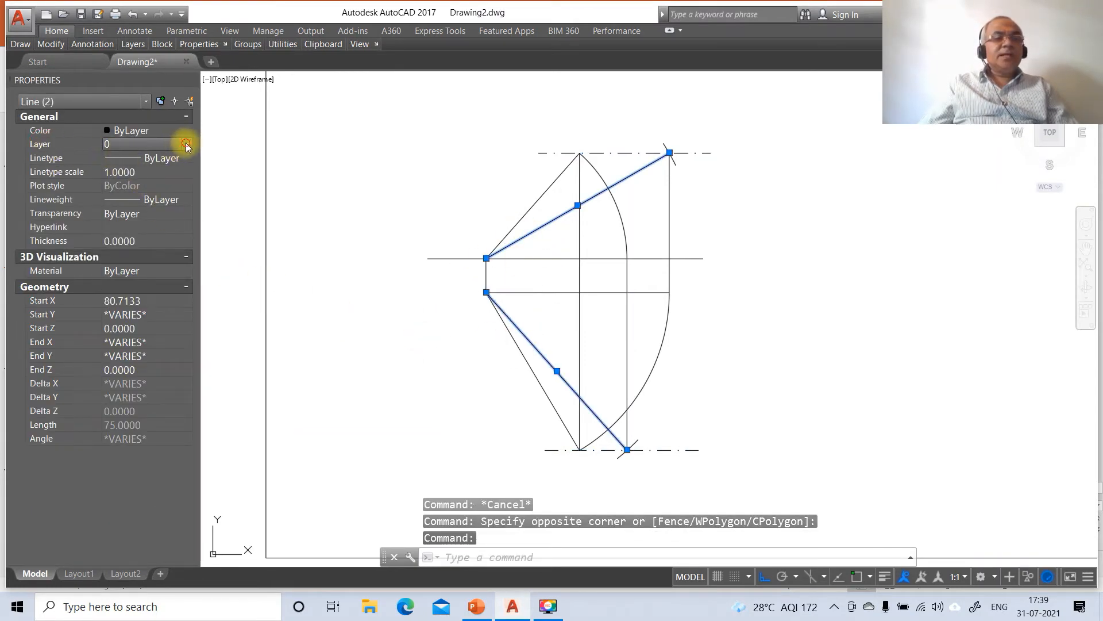
{"action": "left_click", "coordinate": [187, 144]}
{"action": "left_click", "coordinate": [149, 198]}
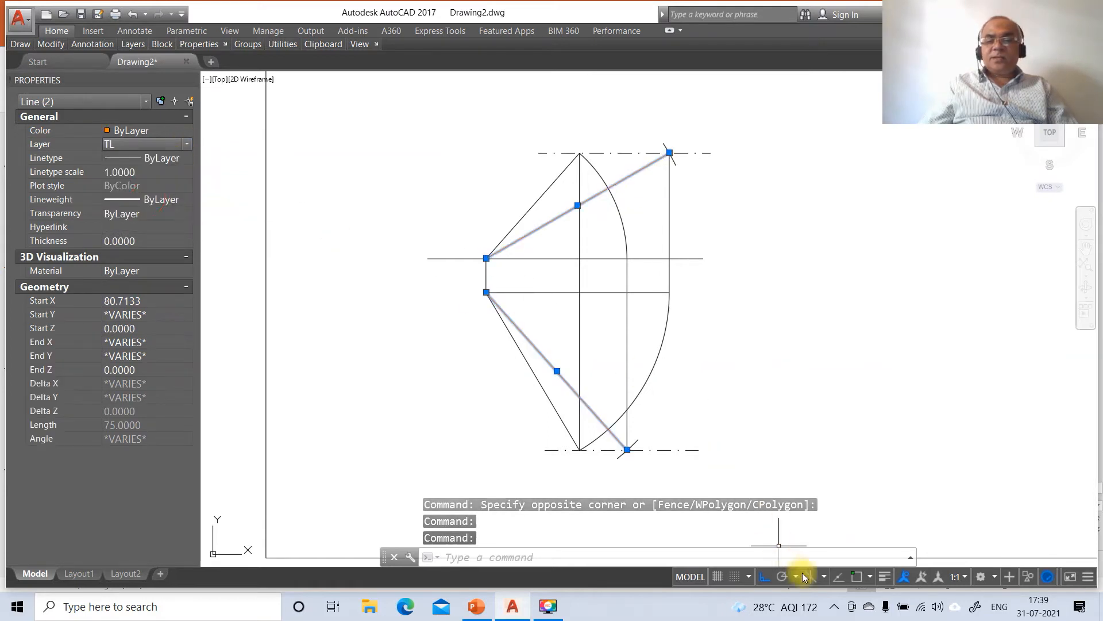
{"action": "left_click", "coordinate": [886, 577]}
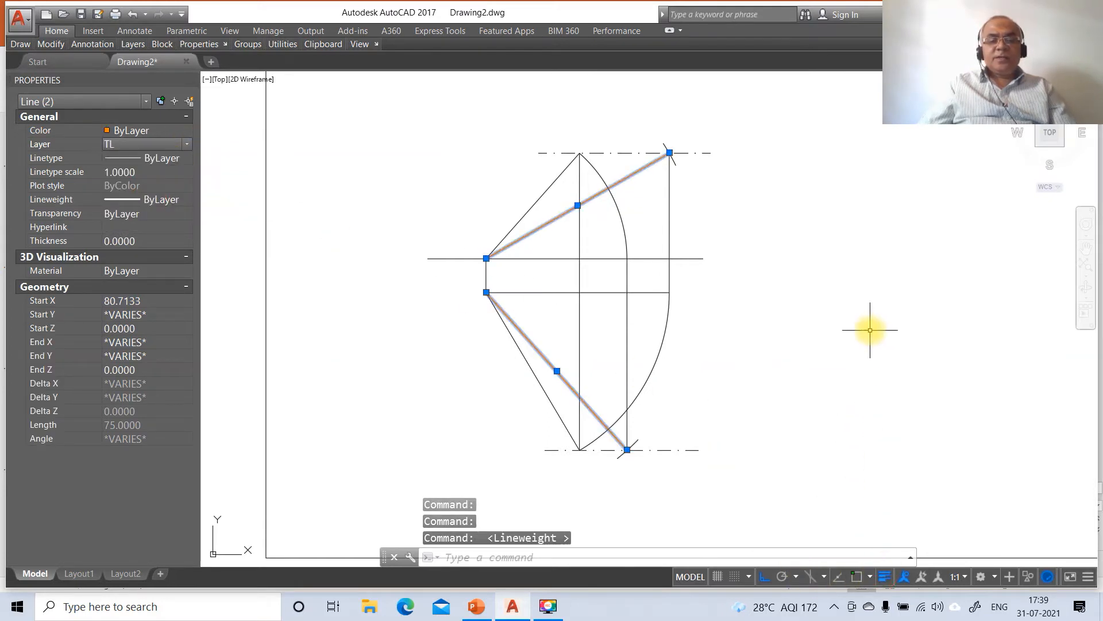
{"action": "key", "text": "Escape"}
Assign the 65 mm top view line below XY to the TV layer.
{"action": "left_click", "coordinate": [541, 389]}
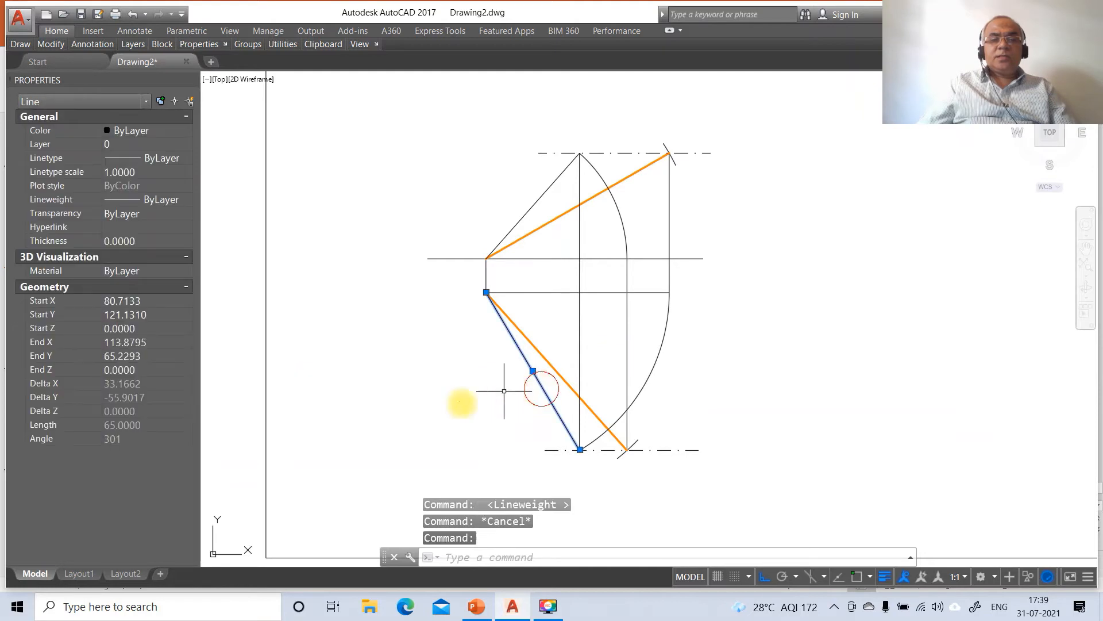
{"action": "left_click", "coordinate": [51, 145]}
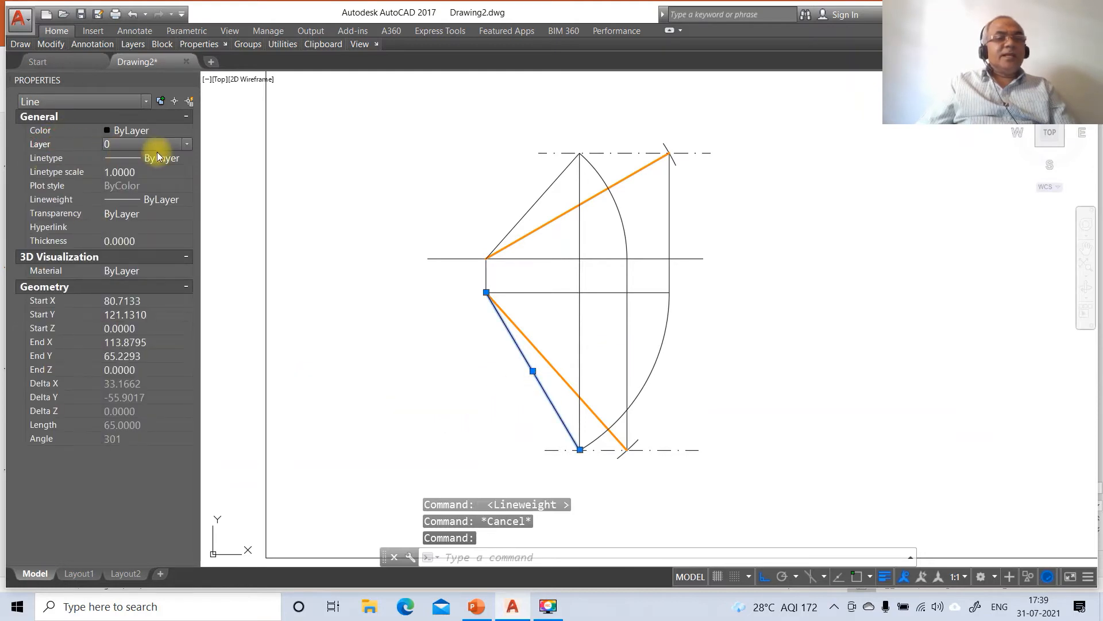
{"action": "left_click", "coordinate": [187, 144]}
{"action": "left_click", "coordinate": [139, 202]}
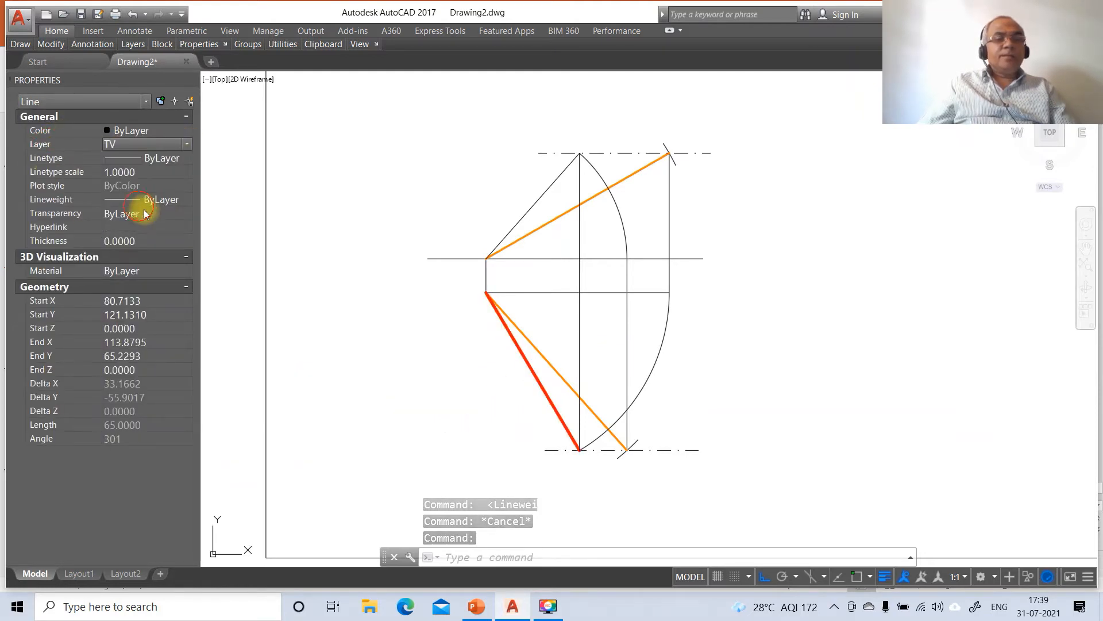
{"action": "key", "text": "Escape"}
Assign the 50 mm front view line above XY to the FV layer.
{"action": "left_click", "coordinate": [537, 197]}
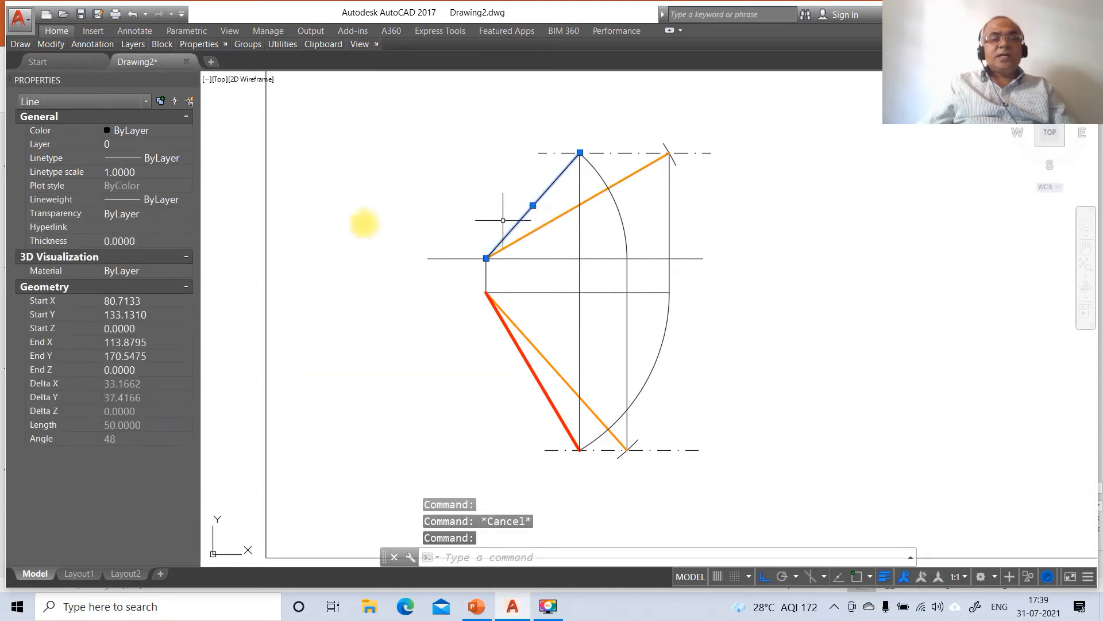
{"action": "left_click", "coordinate": [25, 146]}
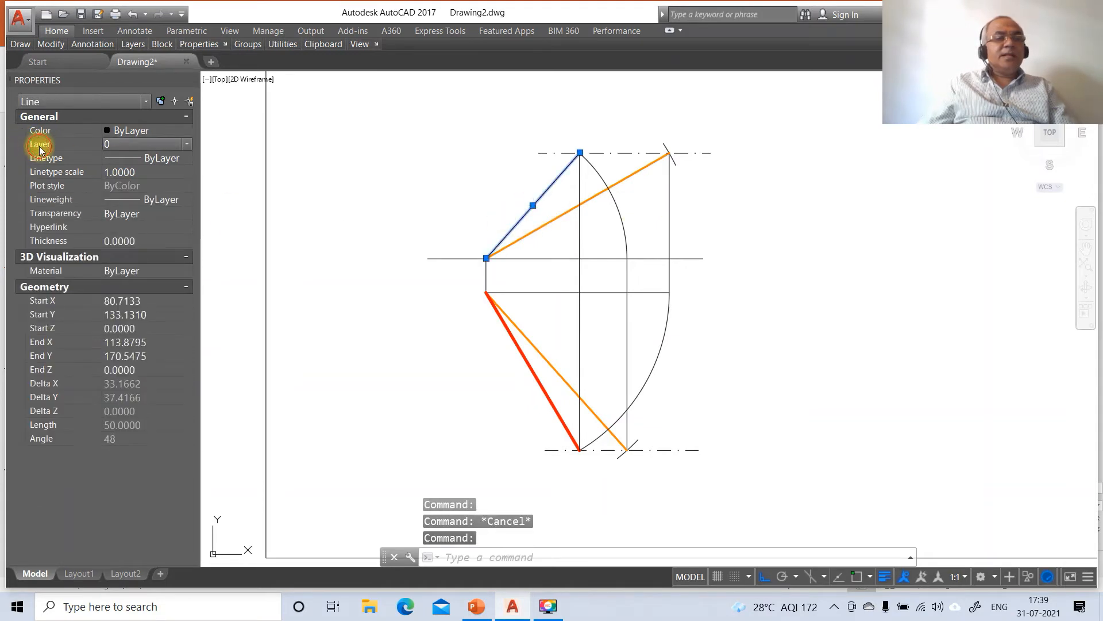
{"action": "left_click", "coordinate": [184, 145]}
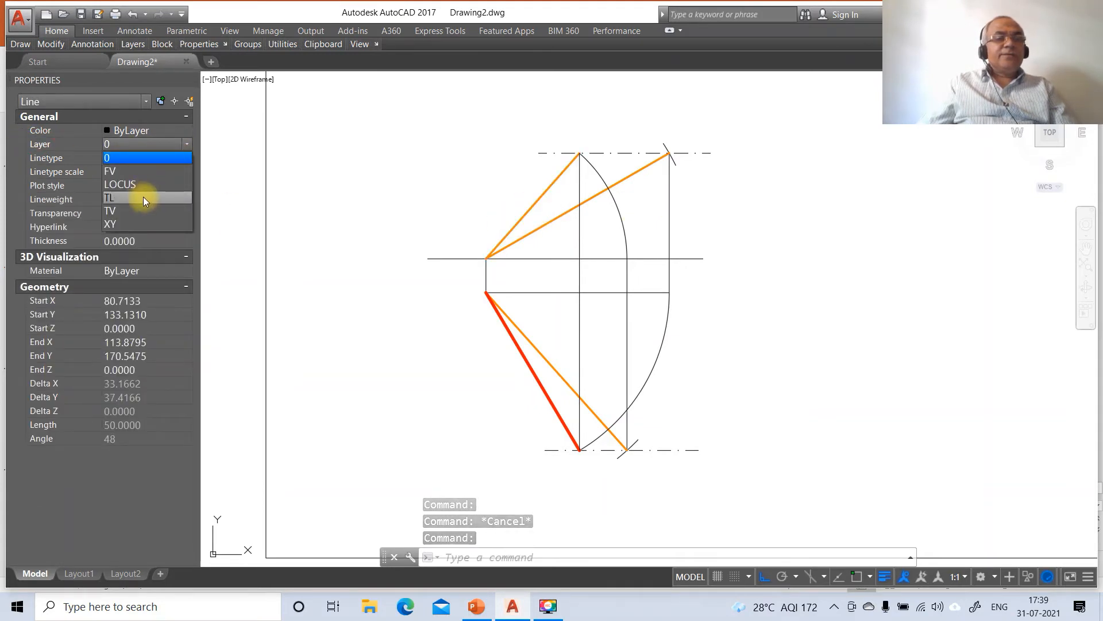
{"action": "left_click", "coordinate": [138, 171]}
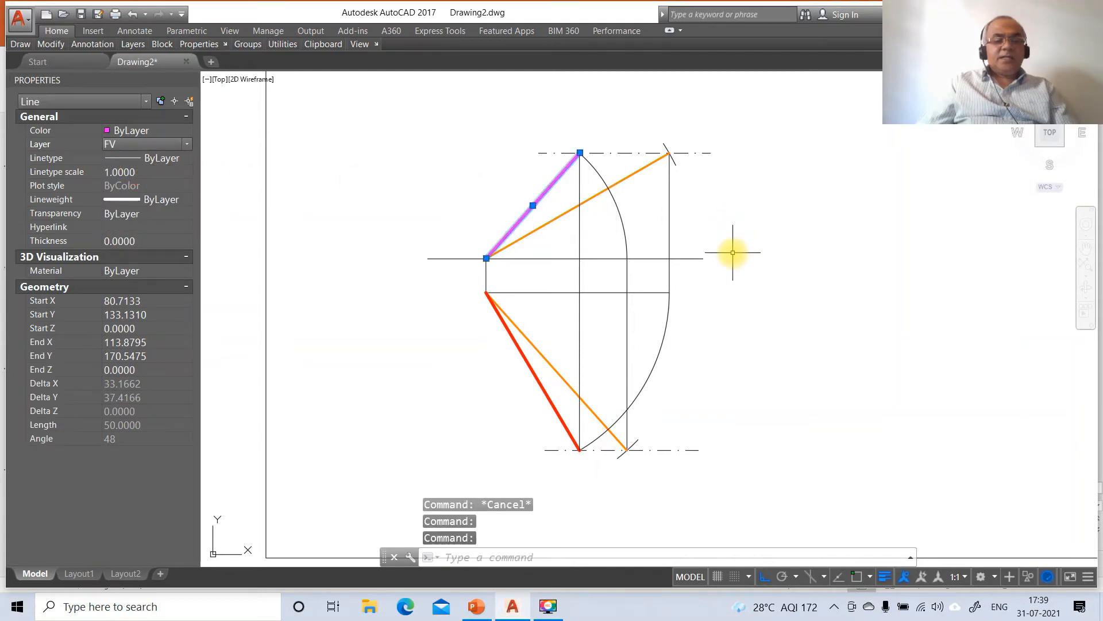
{"action": "key", "text": "Escape"}
Assign the horizontal reference line through a' to the XY layer.
{"action": "left_click", "coordinate": [520, 258]}
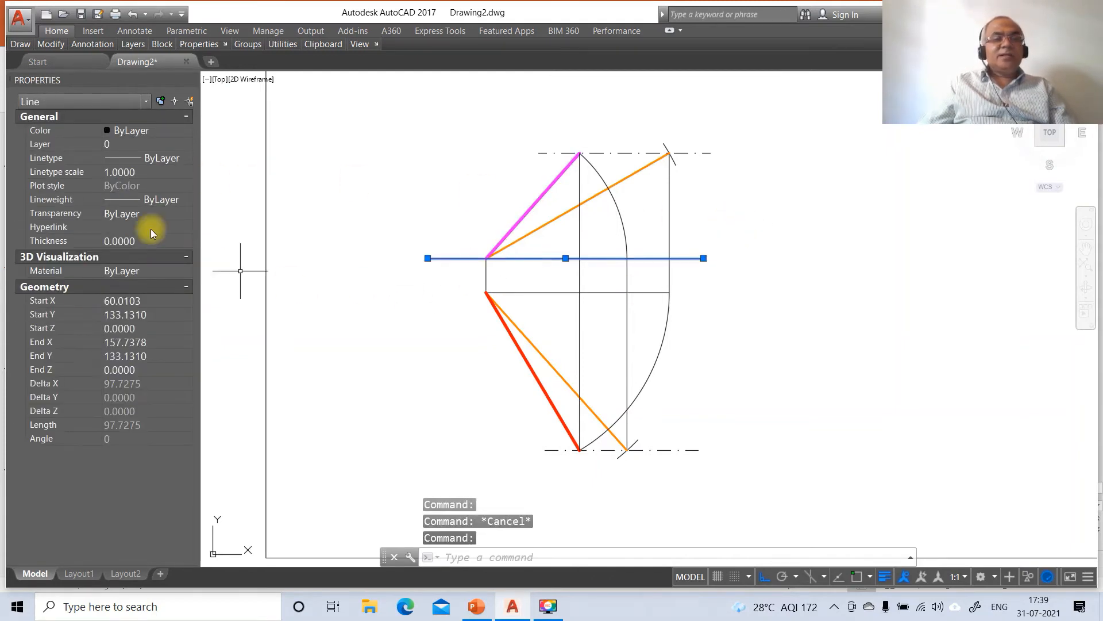
{"action": "left_click", "coordinate": [127, 144]}
{"action": "left_click", "coordinate": [187, 145]}
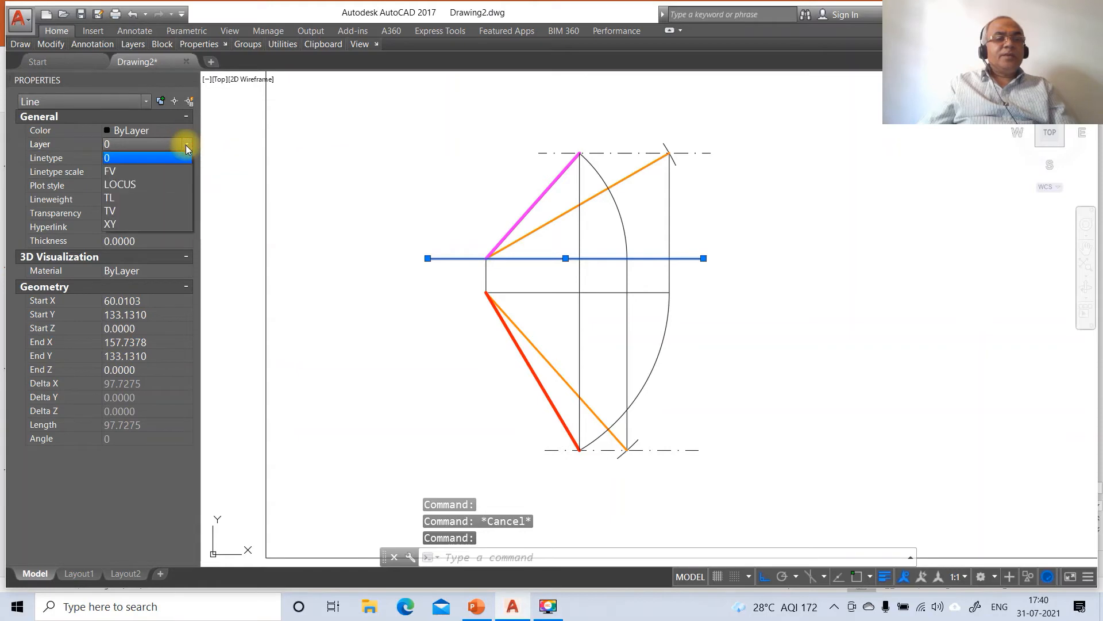
{"action": "left_click", "coordinate": [140, 224]}
{"action": "key", "text": "Escape"}
{"action": "key", "text": "Escape"}
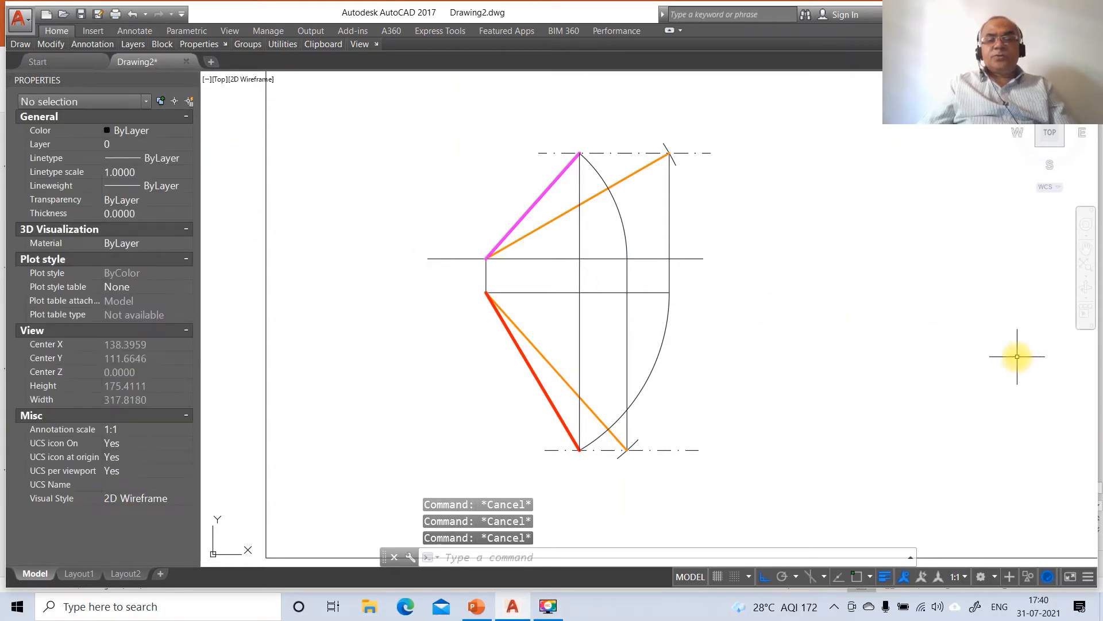
Review problem 78's solution slide in PowerPoint, and back in AutoCAD set the Standard dimension style's precision to 0.00 for angles and 0 for lengths.
{"action": "left_click", "coordinate": [477, 607]}
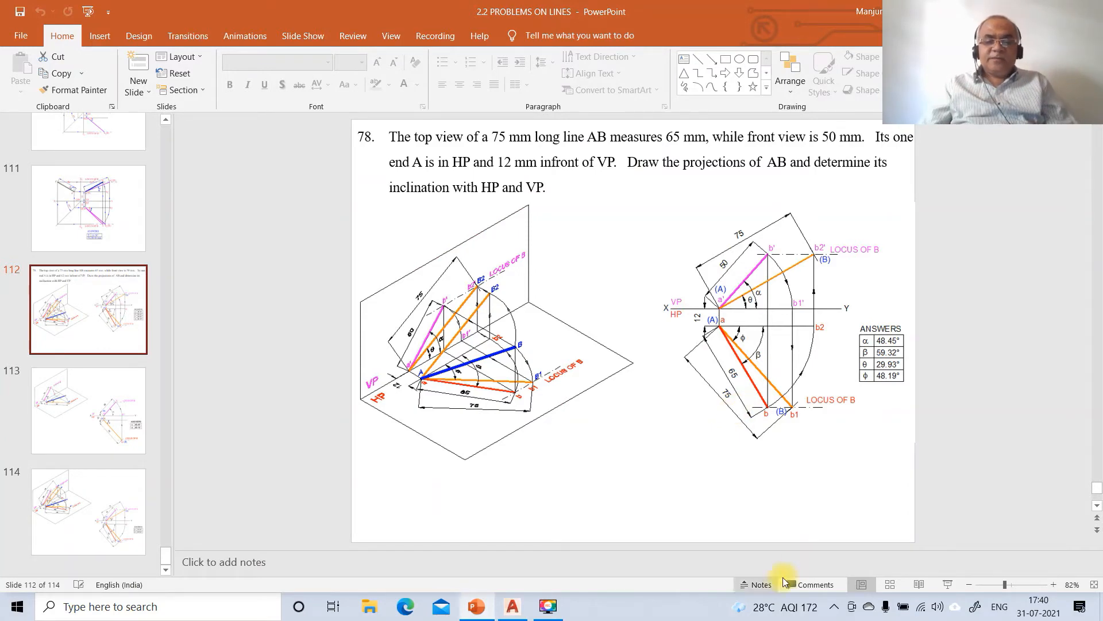
{"action": "left_click", "coordinate": [512, 606]}
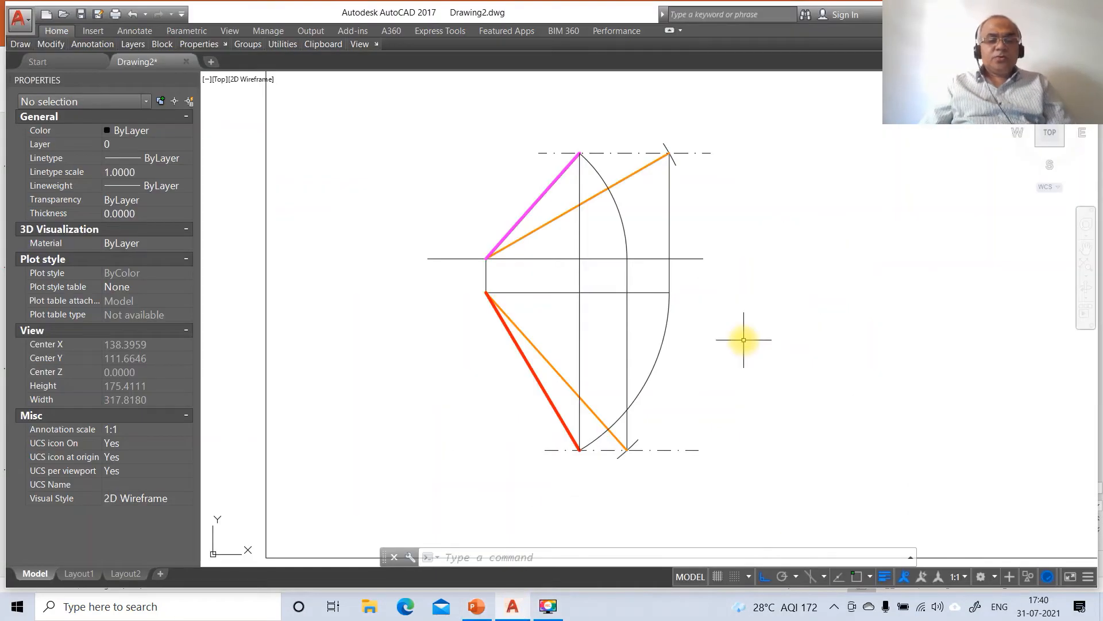
{"action": "type", "text": "DDIM"}
{"action": "key", "text": "Return"}
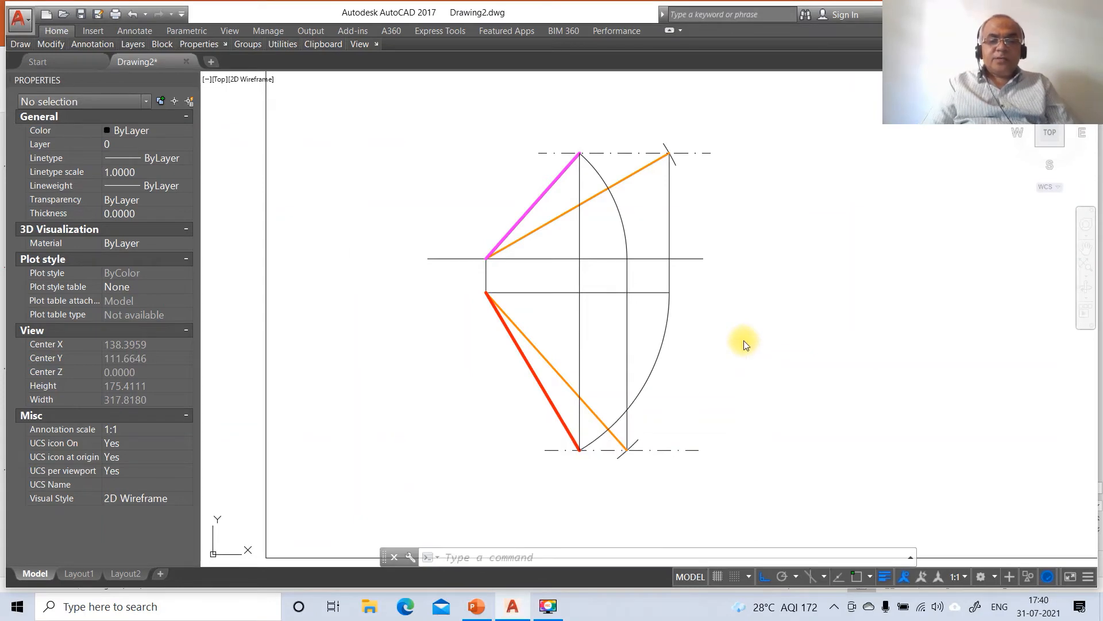
{"action": "left_click", "coordinate": [696, 276]}
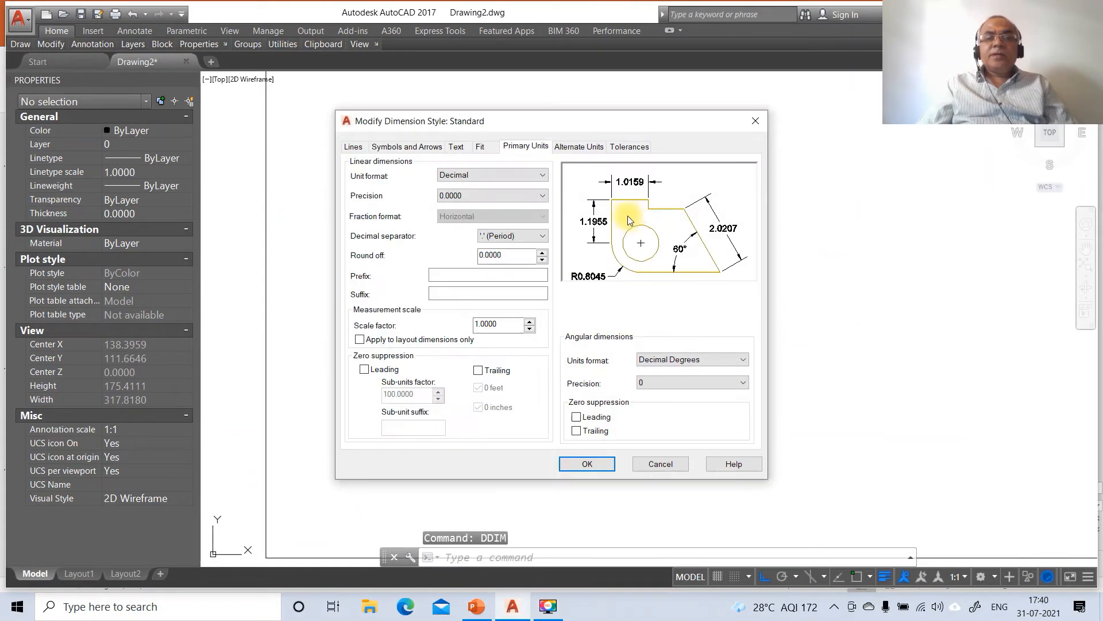
{"action": "left_click", "coordinate": [681, 386]}
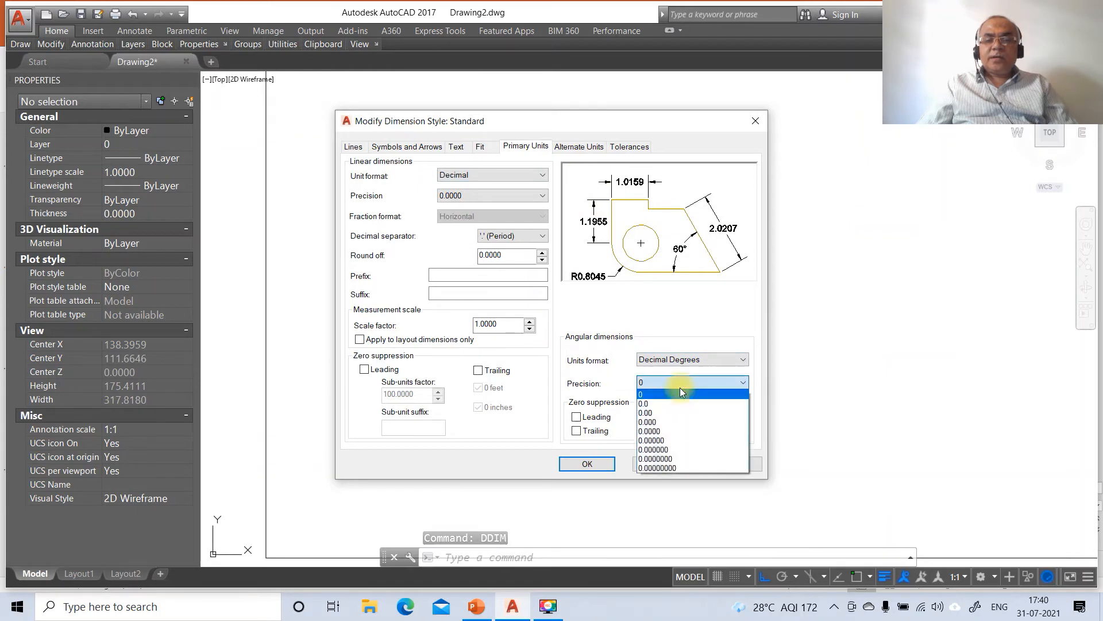
{"action": "left_click", "coordinate": [669, 411]}
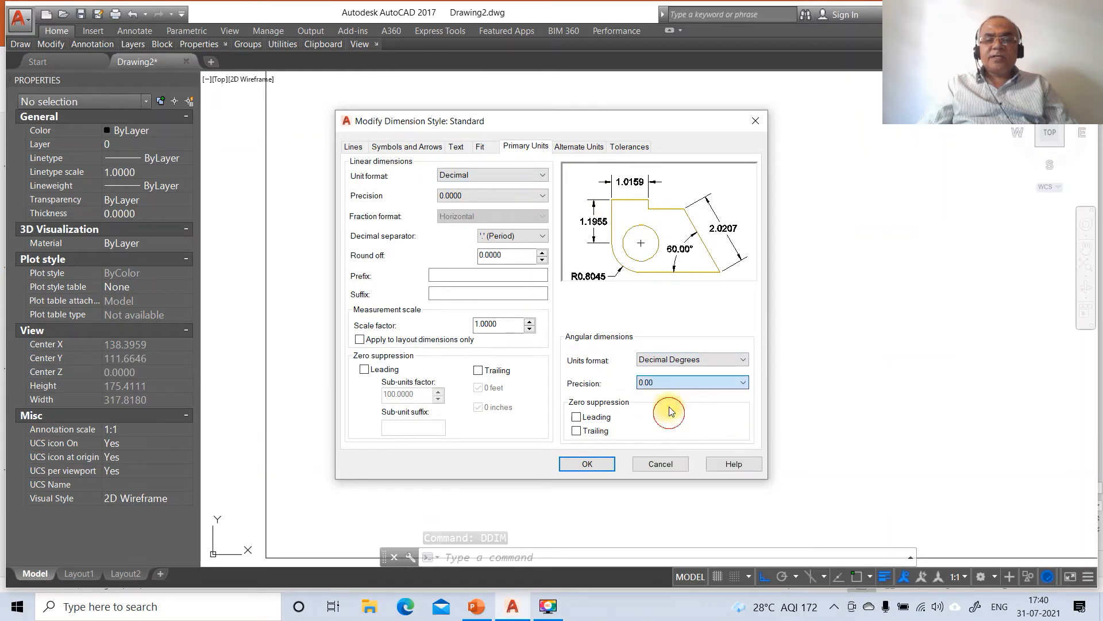
{"action": "left_click", "coordinate": [445, 196]}
{"action": "left_click", "coordinate": [446, 206]}
Set the dimension text to height 3, aligned with the dimension line, vertically Above, with an offset of 2 from the dimension line.
{"action": "left_click", "coordinate": [457, 147]}
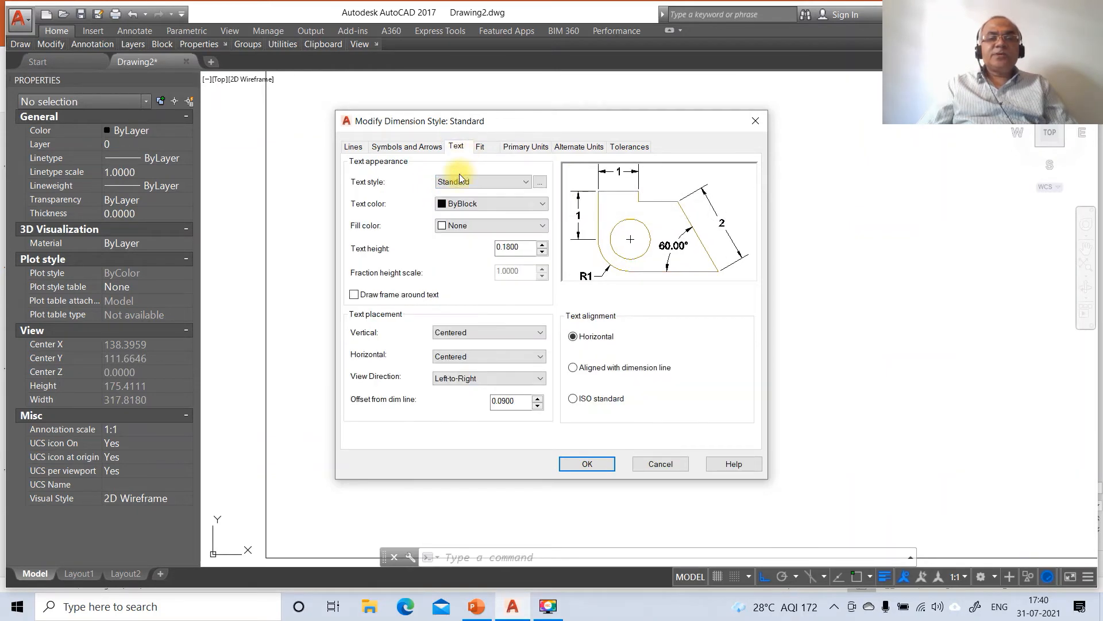
{"action": "double_click", "coordinate": [522, 248]}
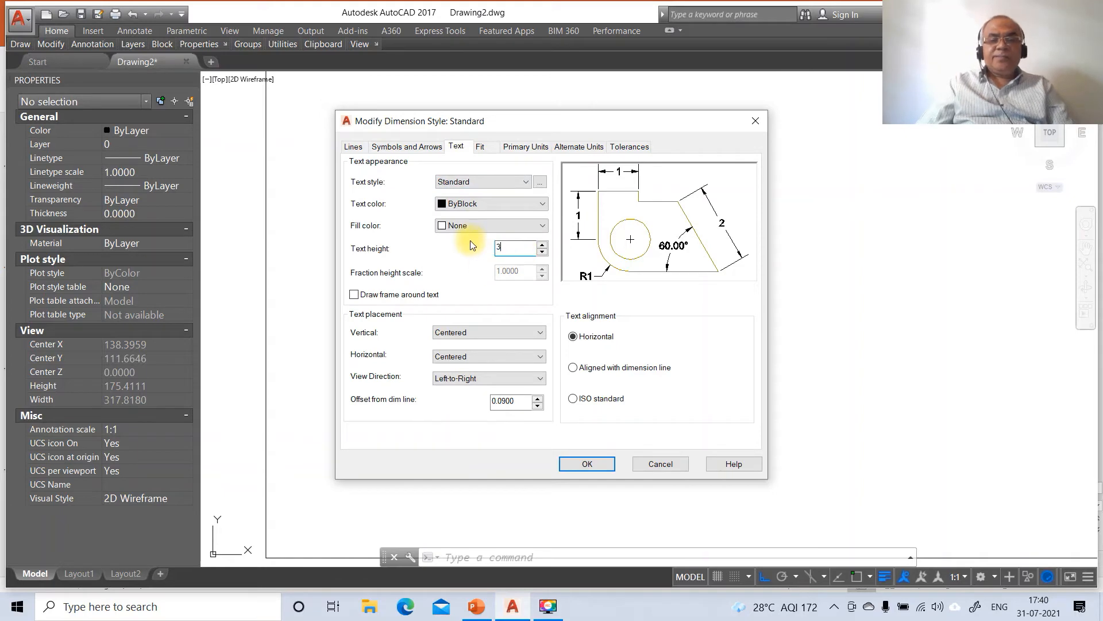
{"action": "left_click", "coordinate": [574, 368]}
{"action": "left_click", "coordinate": [483, 333]}
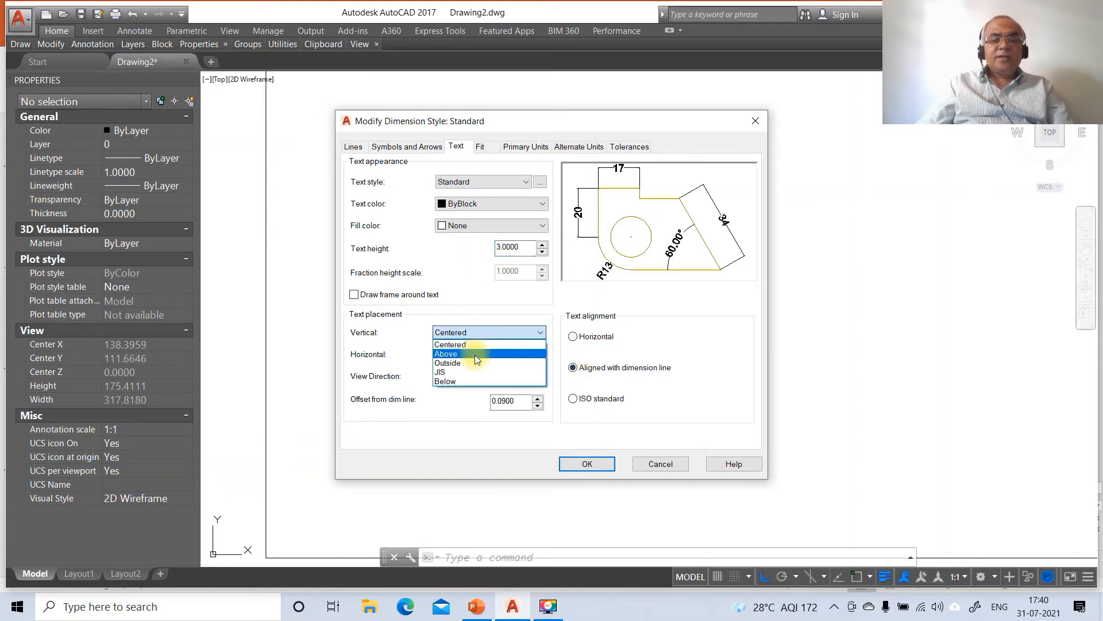
{"action": "left_click", "coordinate": [475, 353]}
{"action": "left_click", "coordinate": [504, 401]}
{"action": "double_click", "coordinate": [504, 400]}
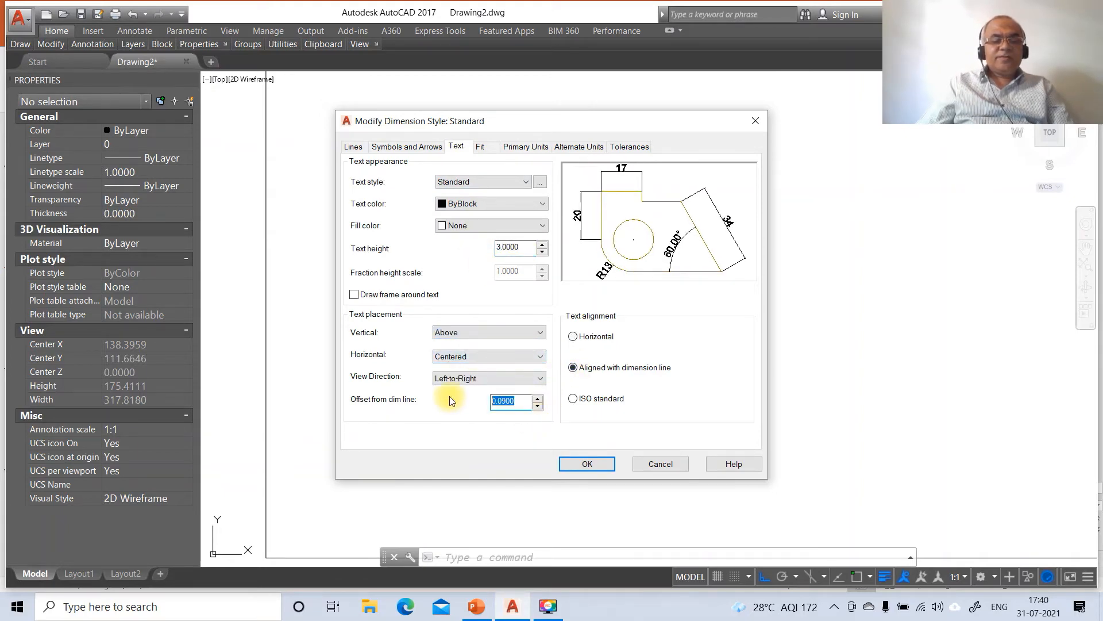
{"action": "type", "text": "2"}
Change the dimension arrow size, set the extension lines' offset from origin to 2, and save the Standard dimension style.
{"action": "left_click", "coordinate": [407, 146]}
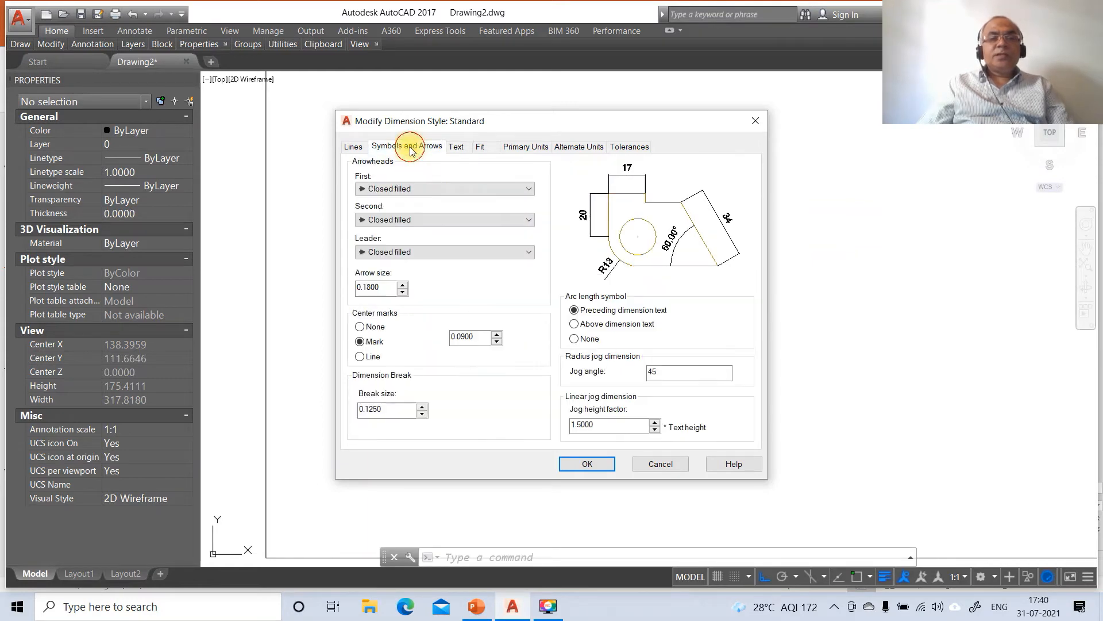
{"action": "double_click", "coordinate": [382, 287]}
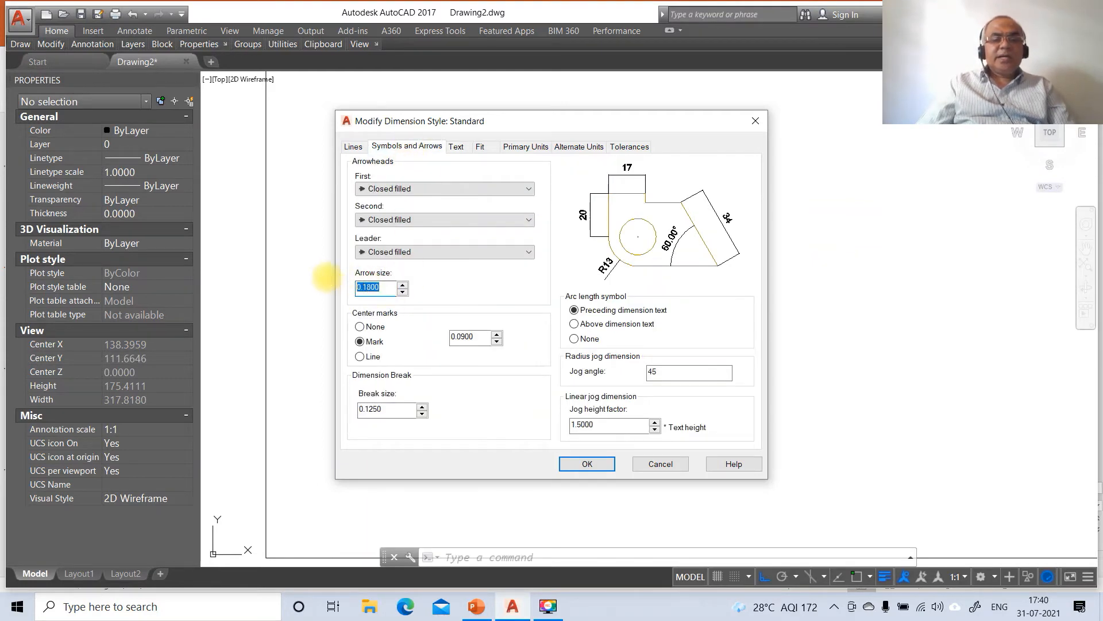
{"action": "left_click", "coordinate": [349, 146]}
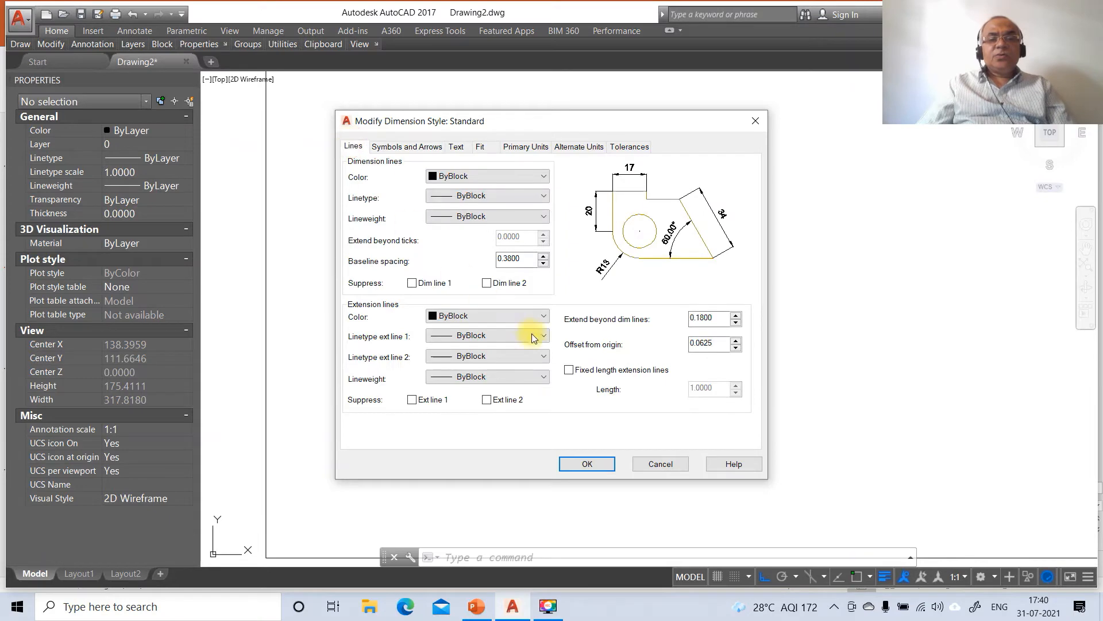
{"action": "double_click", "coordinate": [715, 344]}
{"action": "type", "text": "2"}
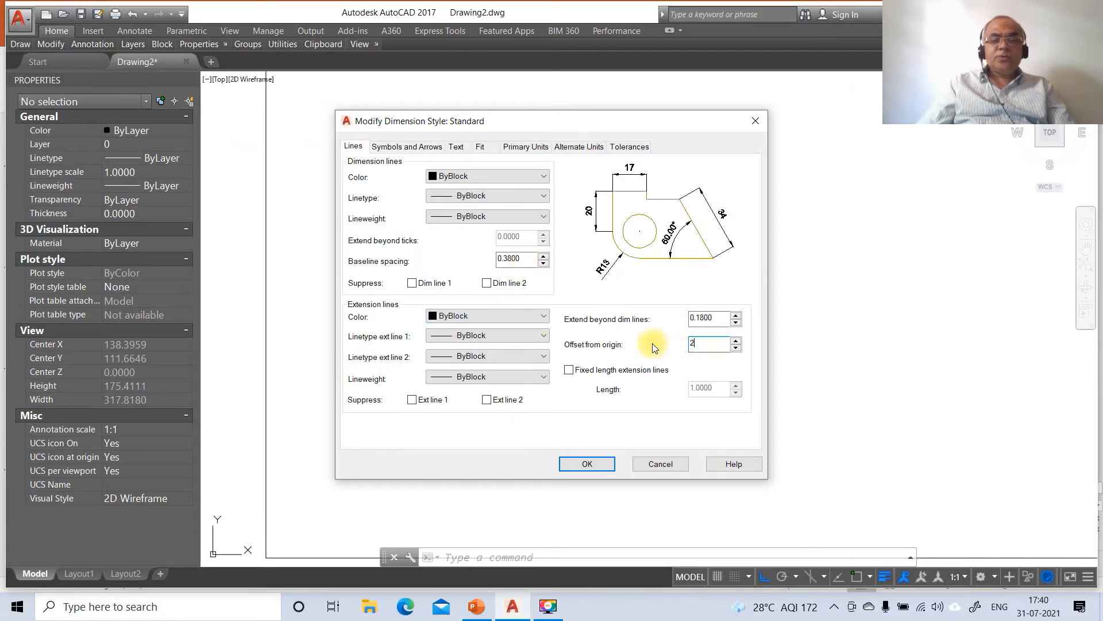
{"action": "left_click", "coordinate": [587, 463]}
{"action": "left_click", "coordinate": [643, 407]}
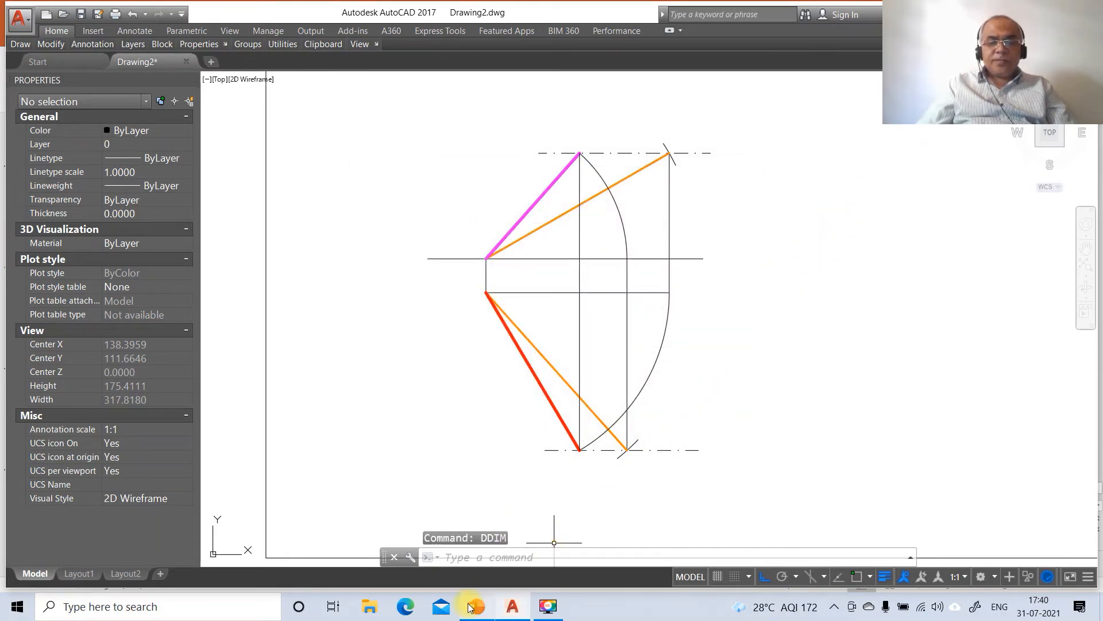
Check problem 78's slide in PowerPoint, and back in AutoCAD, with Ortho off, place an unannotated leader on the upper arc, arrowhead pointing down along it.
{"action": "left_click", "coordinate": [495, 608]}
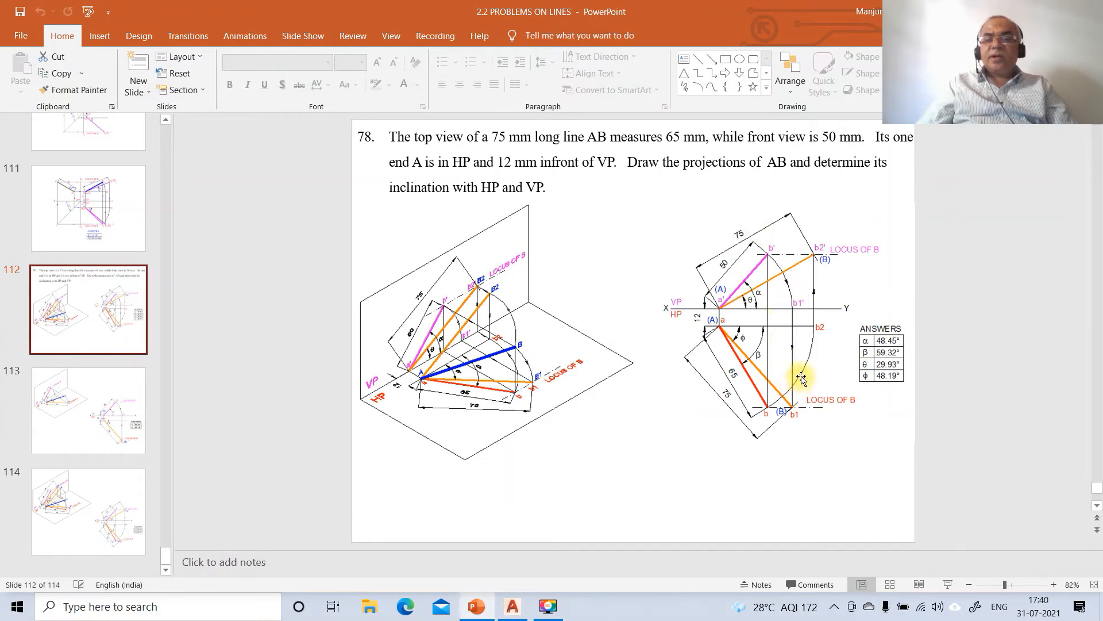
{"action": "left_click", "coordinate": [511, 608]}
{"action": "type", "text": "LEA"}
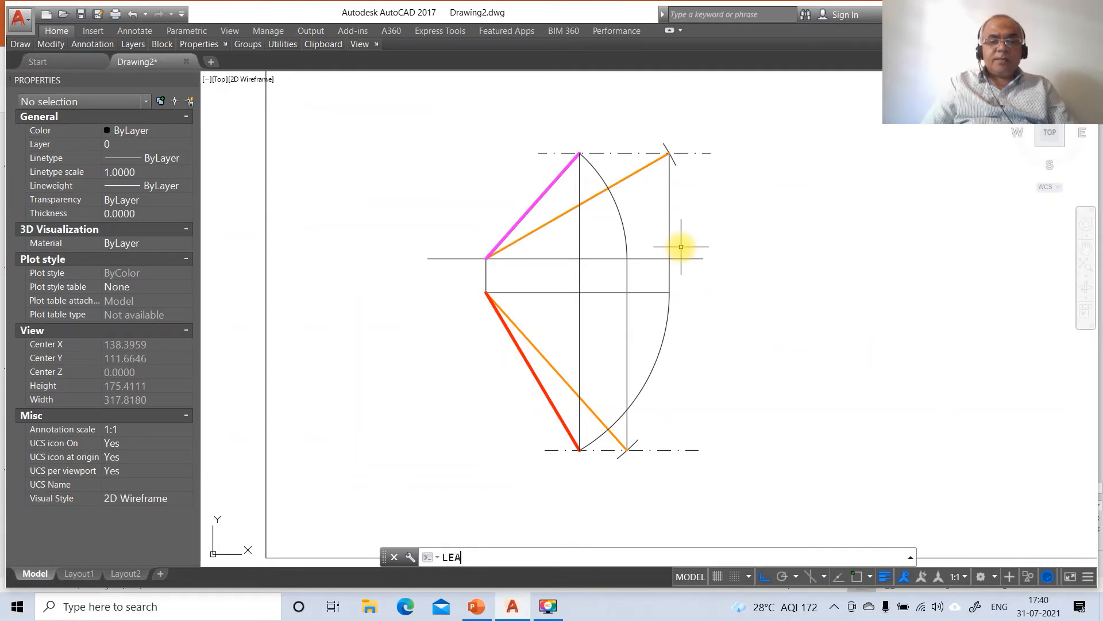
{"action": "type", "text": "DER"}
{"action": "key", "text": "Return"}
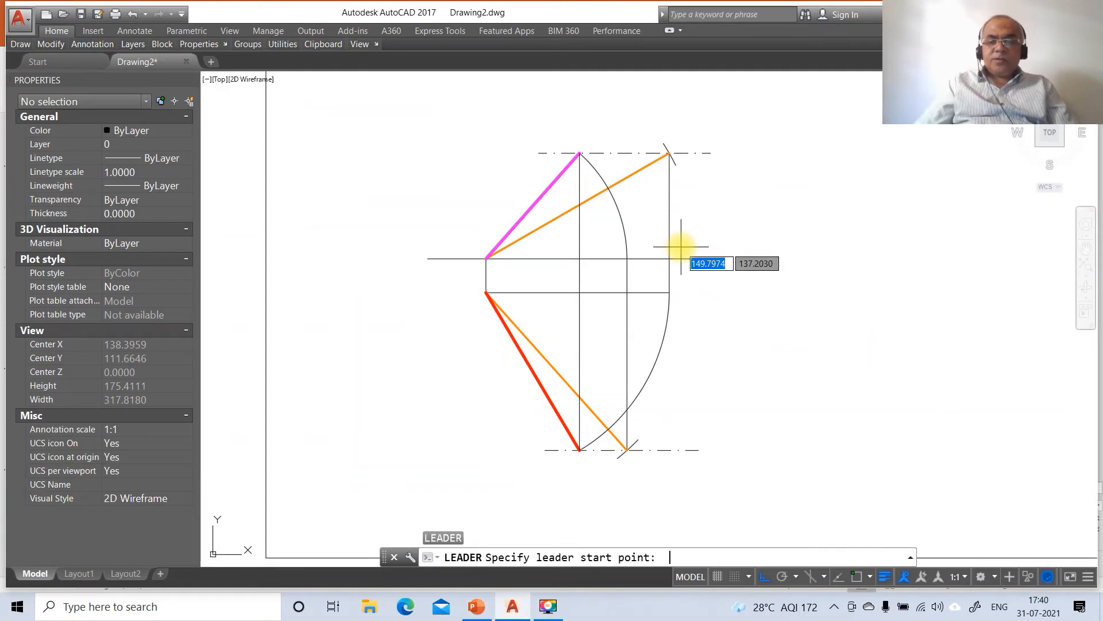
{"action": "left_click", "coordinate": [760, 574]}
{"action": "type", "text": "NEA"}
{"action": "key", "text": "Return"}
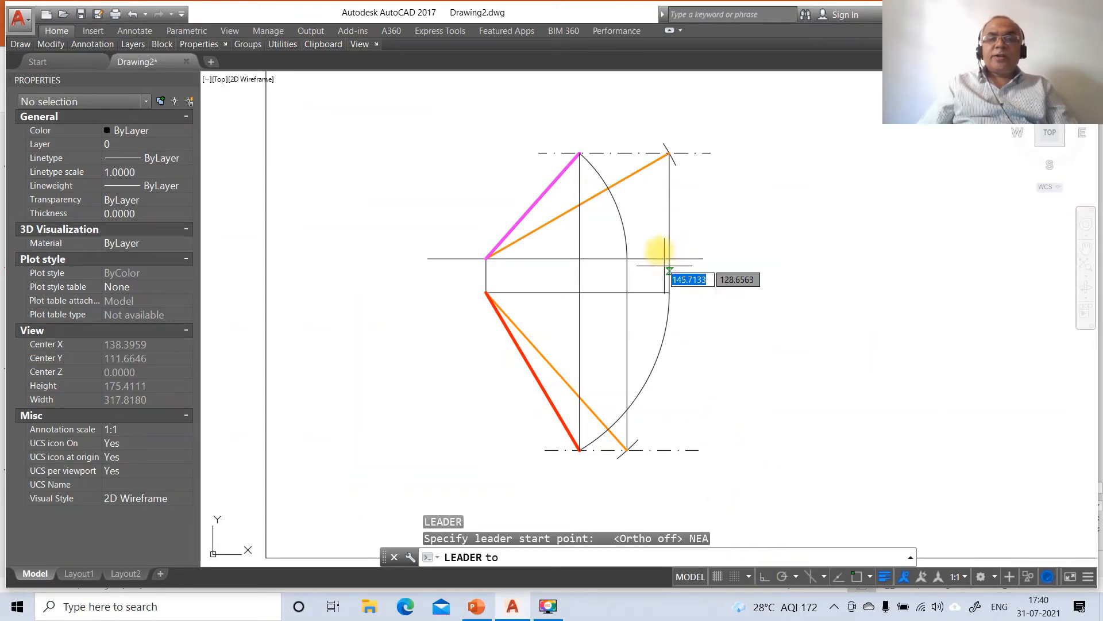
{"action": "left_click", "coordinate": [615, 201]}
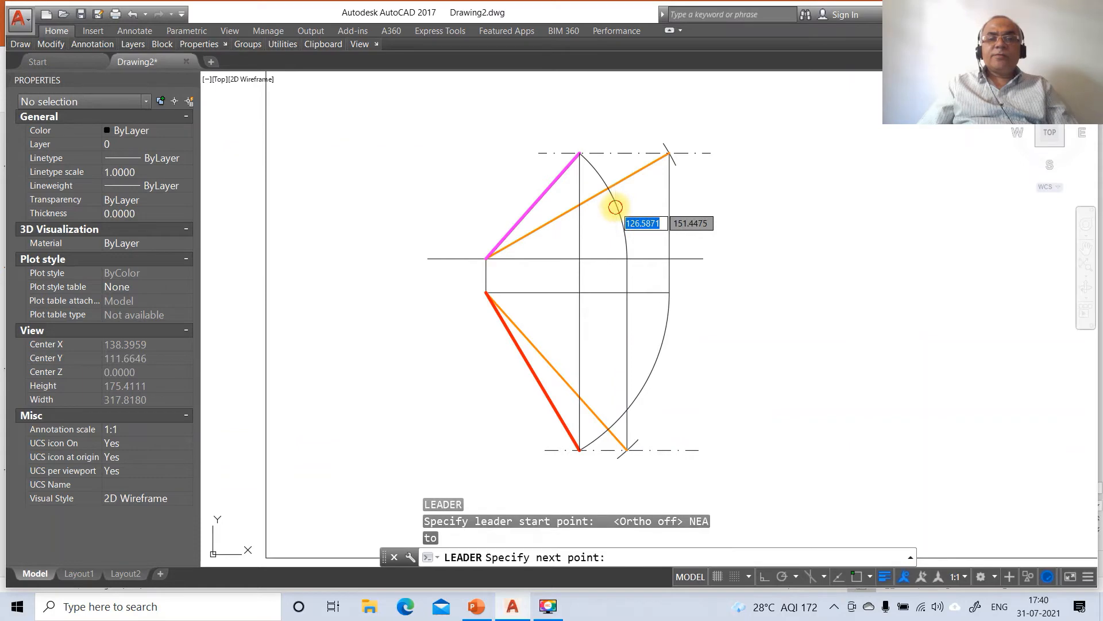
{"action": "left_click", "coordinate": [578, 124]}
{"action": "key", "text": "Return"}
{"action": "key", "text": "Return"}
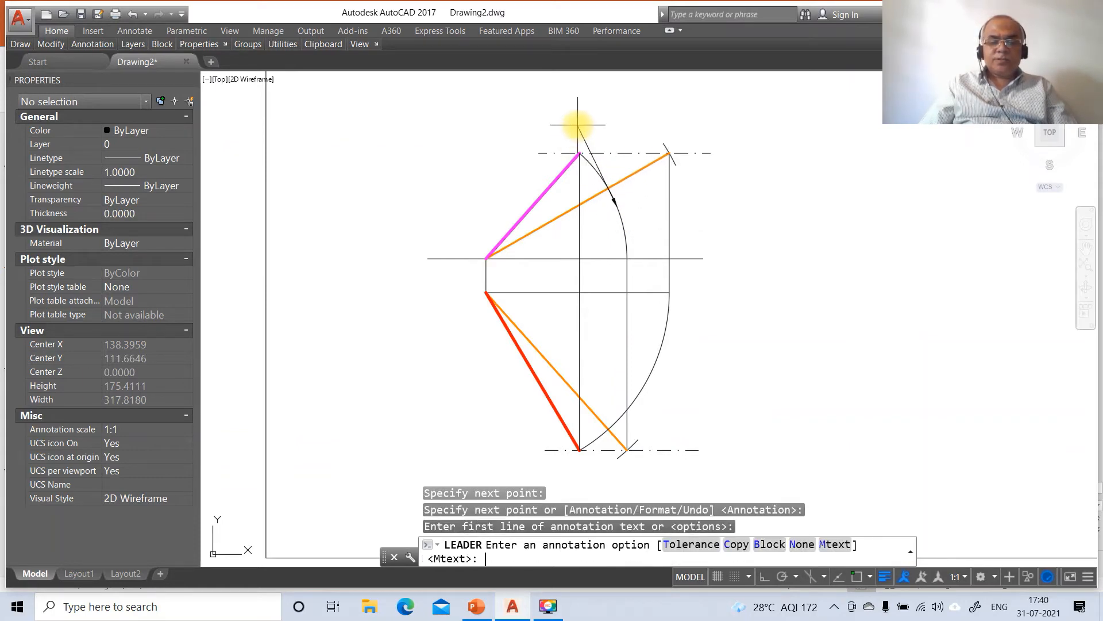
{"action": "type", "text": "N"}
{"action": "key", "text": "Return"}
Place a second leader without annotation, its arrowhead snapped to the nearest point on the lower arc and pointing up along it.
{"action": "type", "text": "LEADER"}
{"action": "key", "text": "Return"}
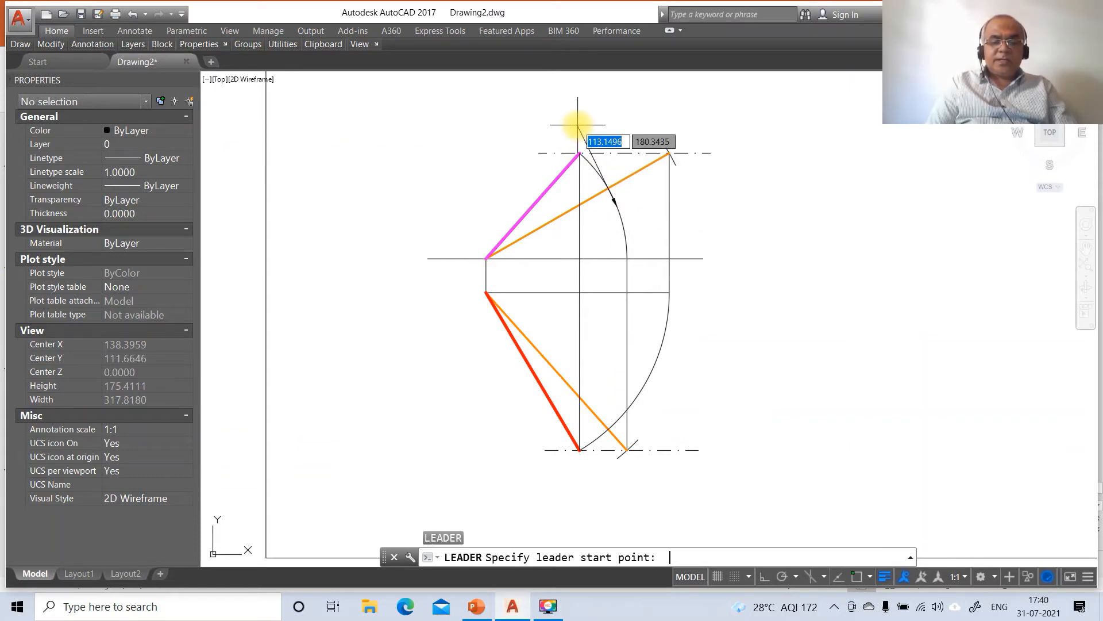
{"action": "type", "text": "NEA"}
{"action": "key", "text": "Return"}
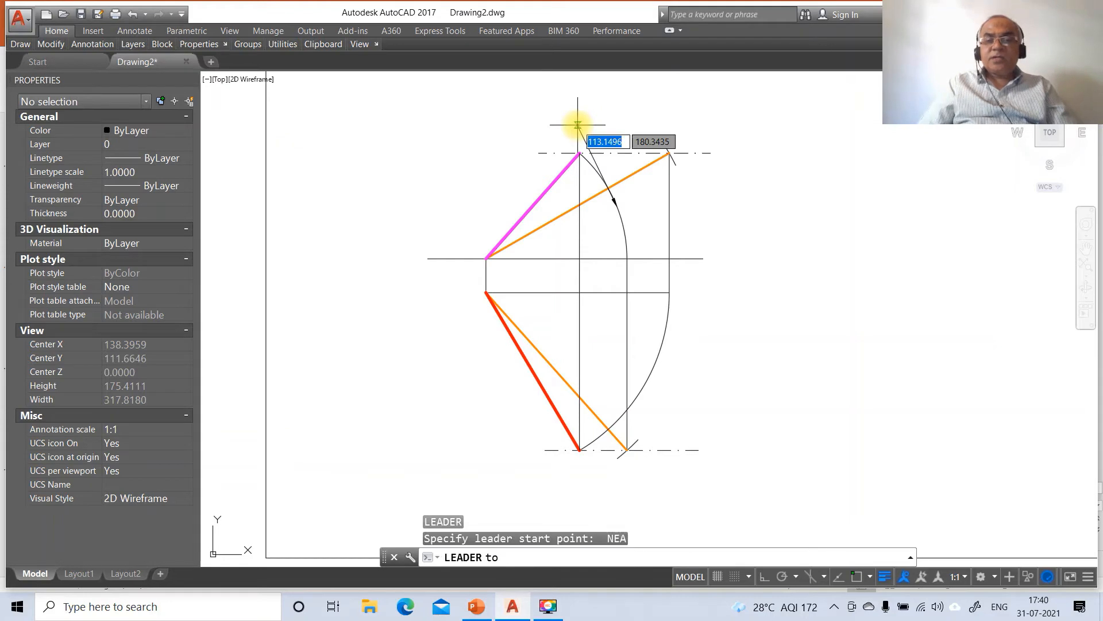
{"action": "left_click", "coordinate": [650, 375]}
{"action": "left_click", "coordinate": [612, 450]}
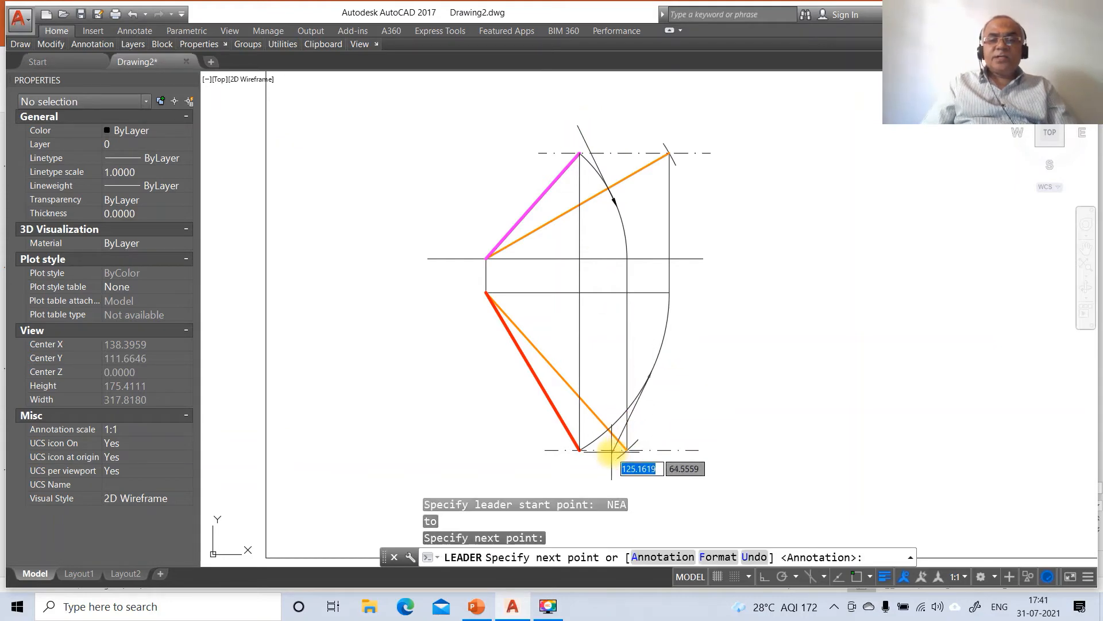
{"action": "key", "text": "Return"}
{"action": "key", "text": "Return"}
{"action": "type", "text": "N"}
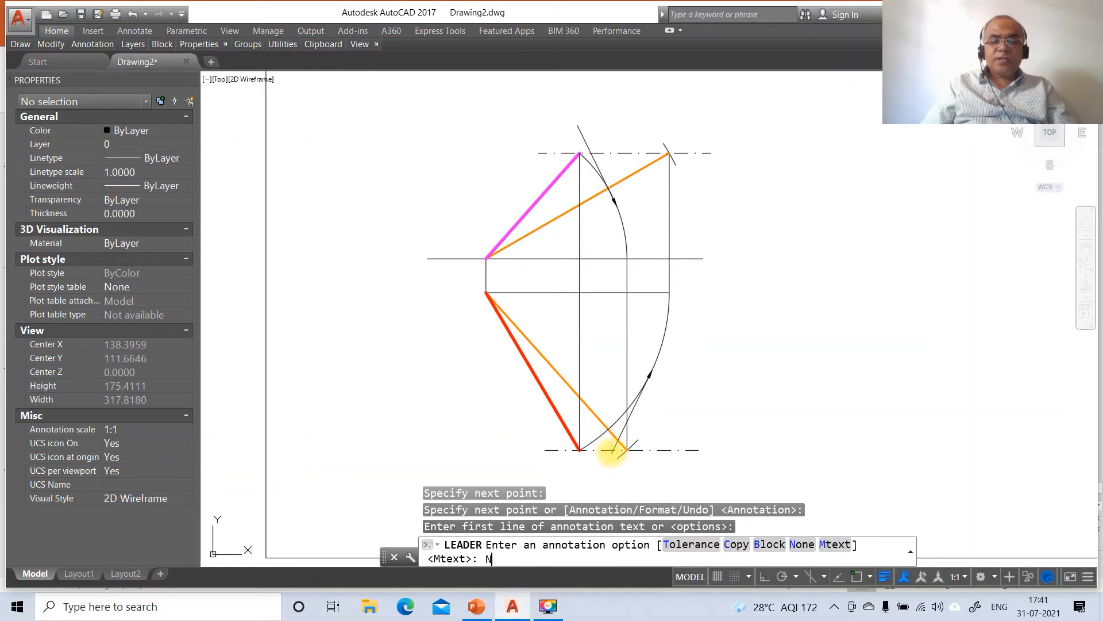
{"action": "key", "text": "Return"}
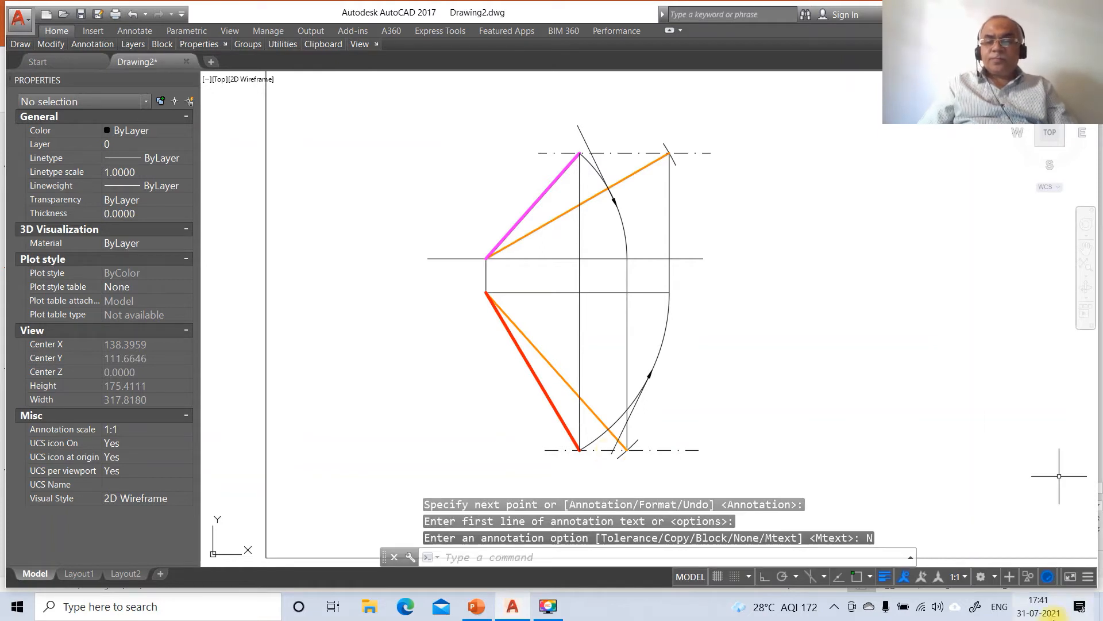
With Ortho on, place an unannotated vertical leader pointing down on the projector that drops from the upper arc's end to b1.
{"action": "left_click", "coordinate": [764, 578]}
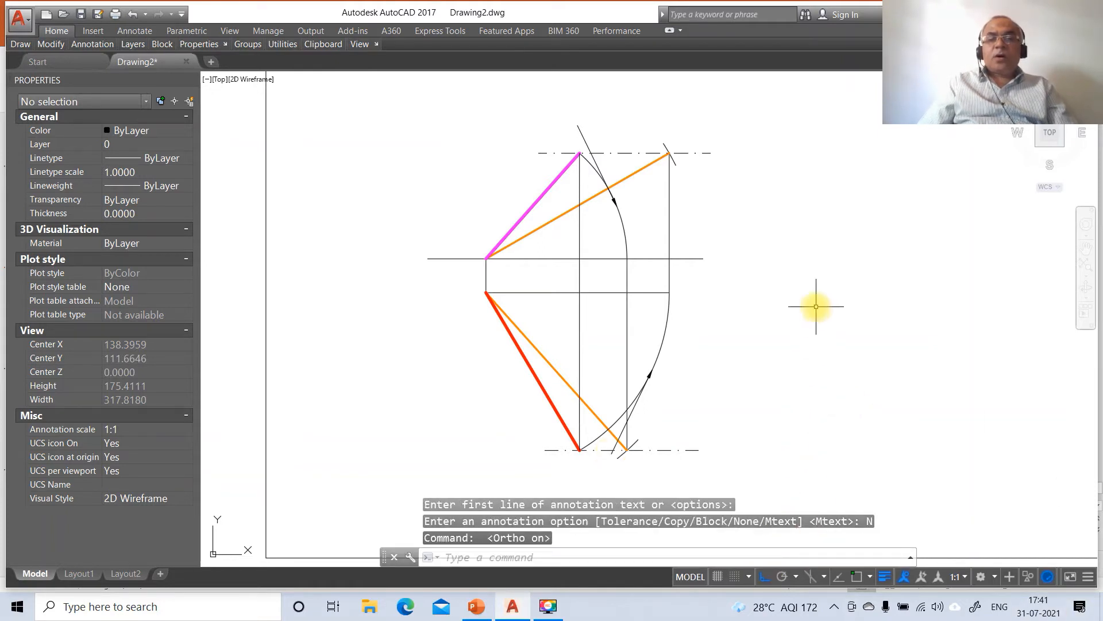
{"action": "key", "text": "Return"}
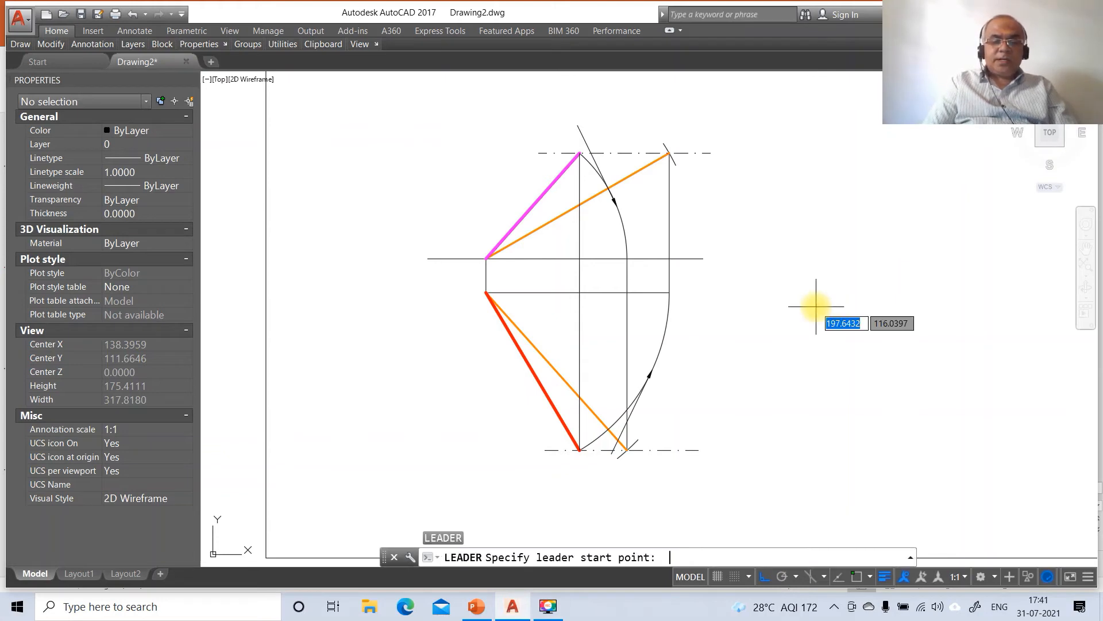
{"action": "type", "text": "NEA"}
{"action": "key", "text": "Return"}
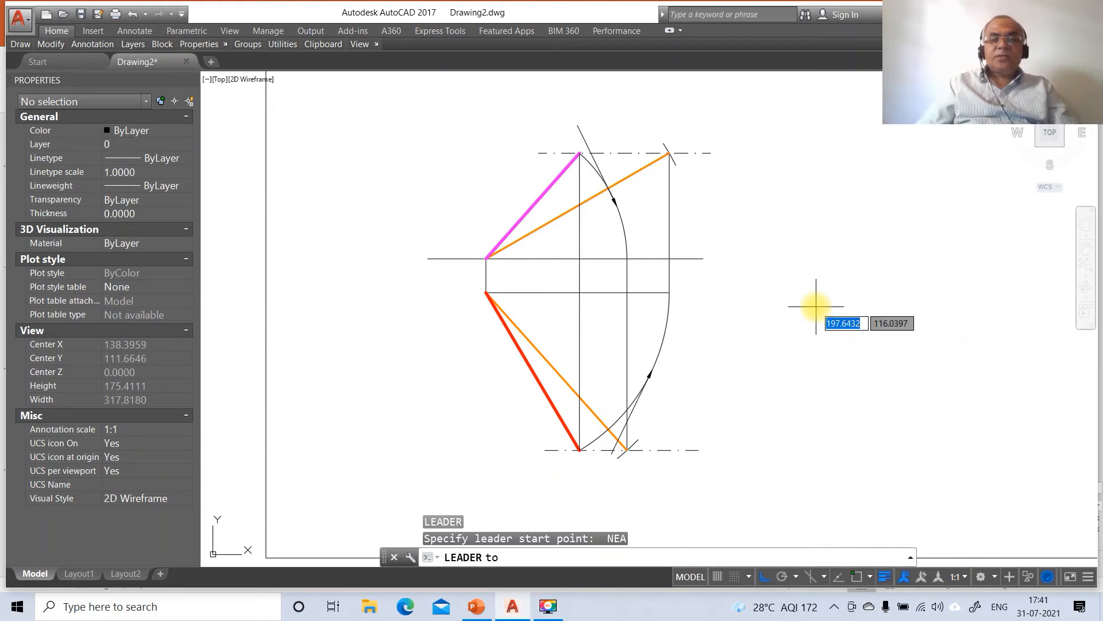
{"action": "left_click", "coordinate": [628, 352]}
{"action": "left_click", "coordinate": [639, 118]}
{"action": "key", "text": "Return"}
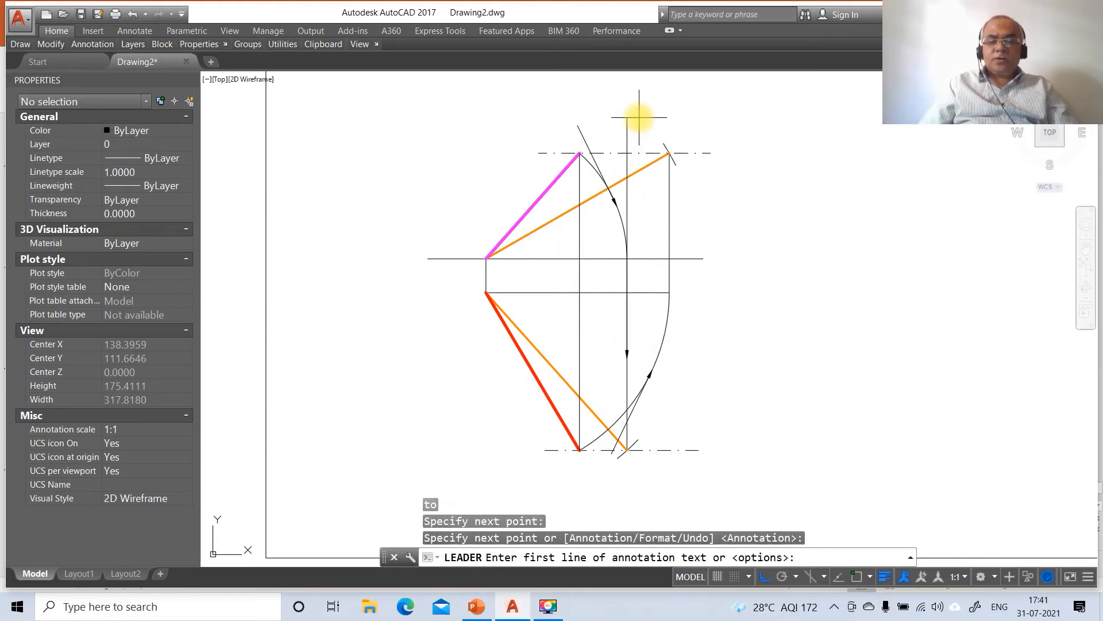
{"action": "key", "text": "Return"}
{"action": "type", "text": "N"}
{"action": "key", "text": "Return"}
Place an unannotated vertical leader pointing up on the projector that rises from the lower arc's end to b2'.
{"action": "type", "text": "LEA"}
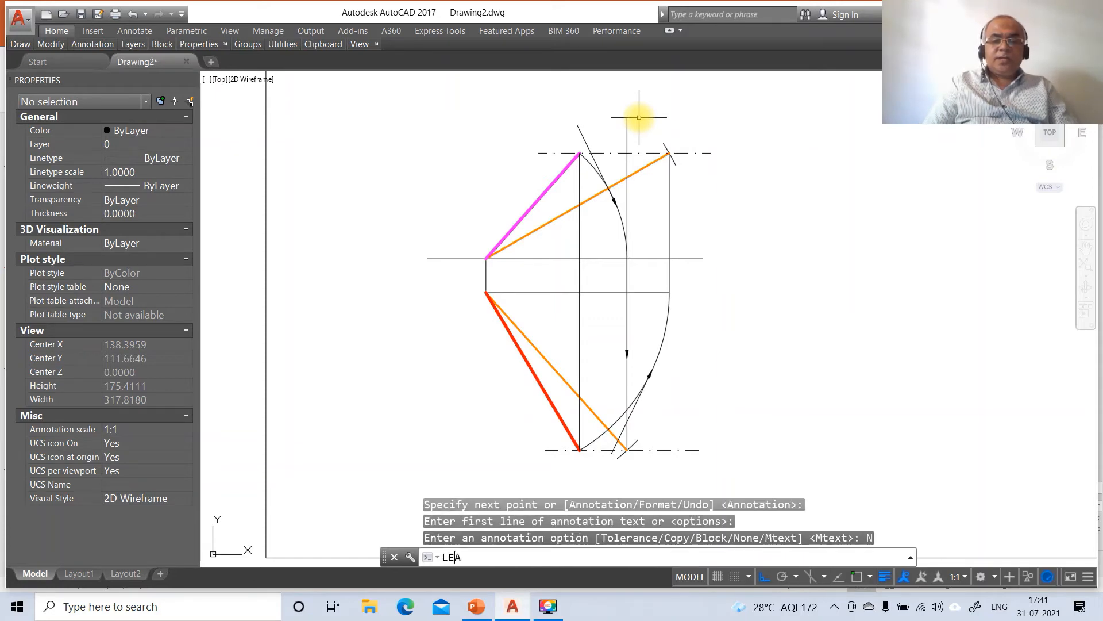
{"action": "key", "text": "Return"}
{"action": "type", "text": "NEA"}
{"action": "key", "text": "Return"}
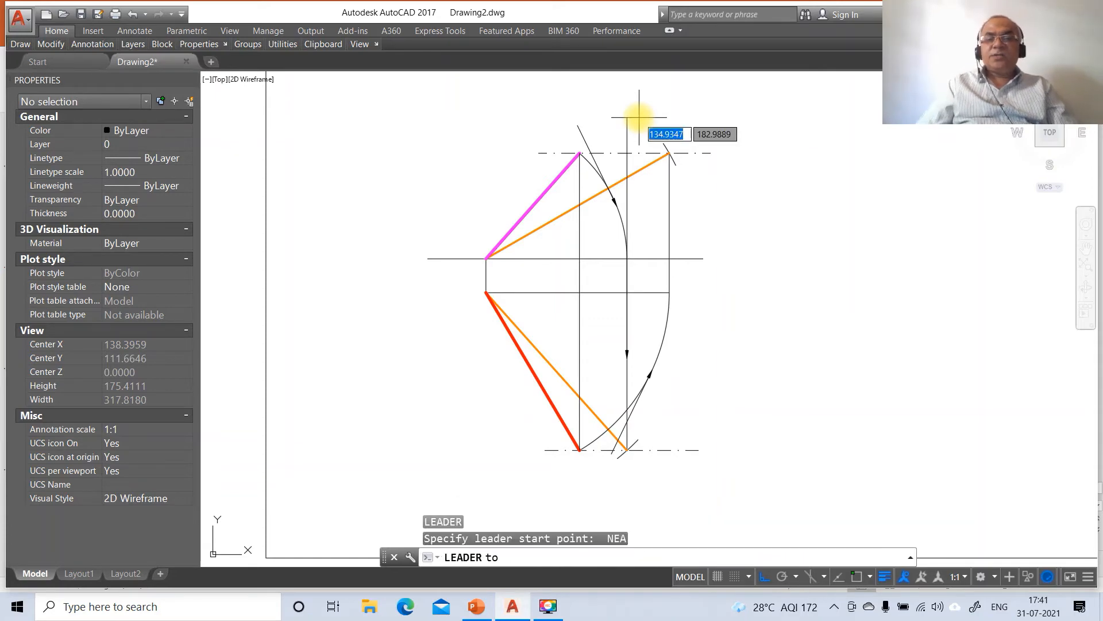
{"action": "left_click", "coordinate": [669, 217]}
{"action": "key", "text": "Return"}
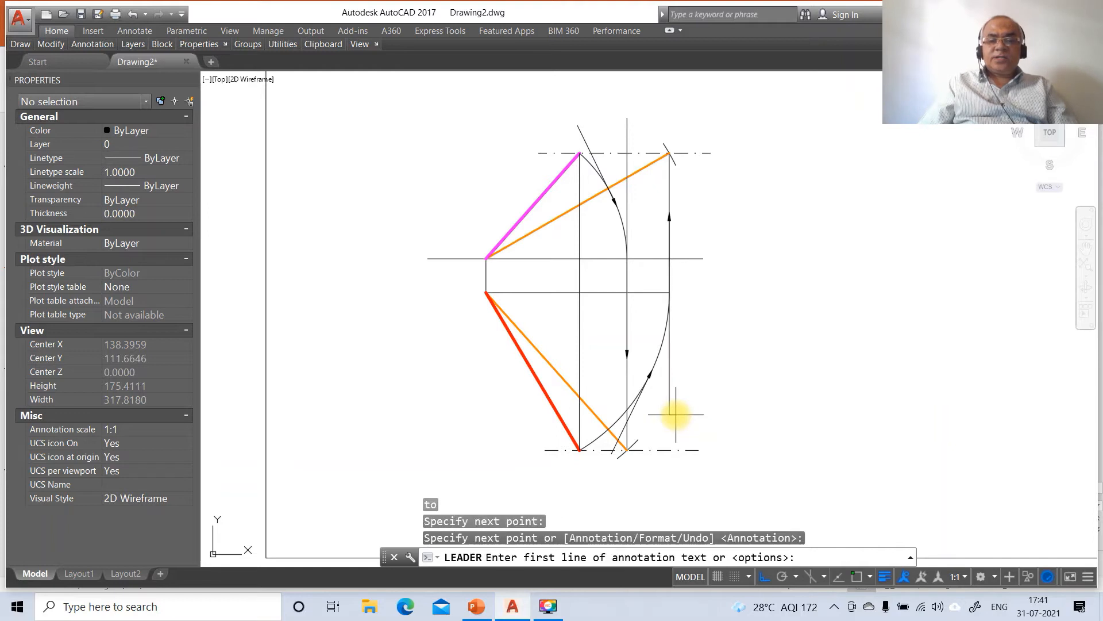
{"action": "key", "text": "Return"}
{"action": "type", "text": "N"}
{"action": "key", "text": "Return"}
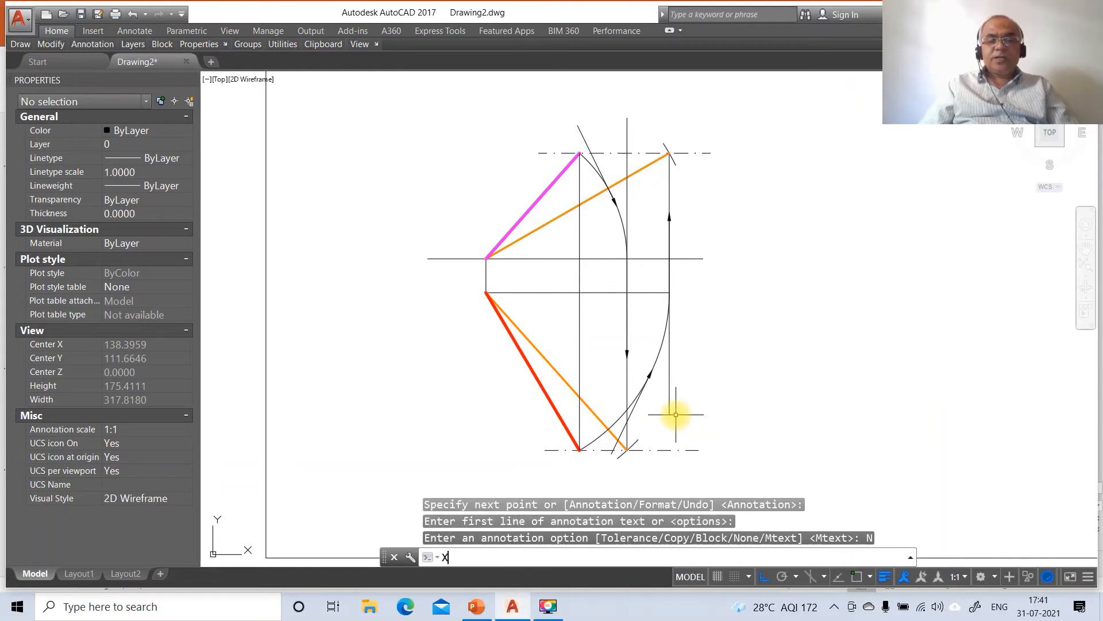
Explode the four leaders on the two arcs and the two vertical projectors.
{"action": "type", "text": "X"}
{"action": "key", "text": "Return"}
{"action": "left_click", "coordinate": [581, 129]}
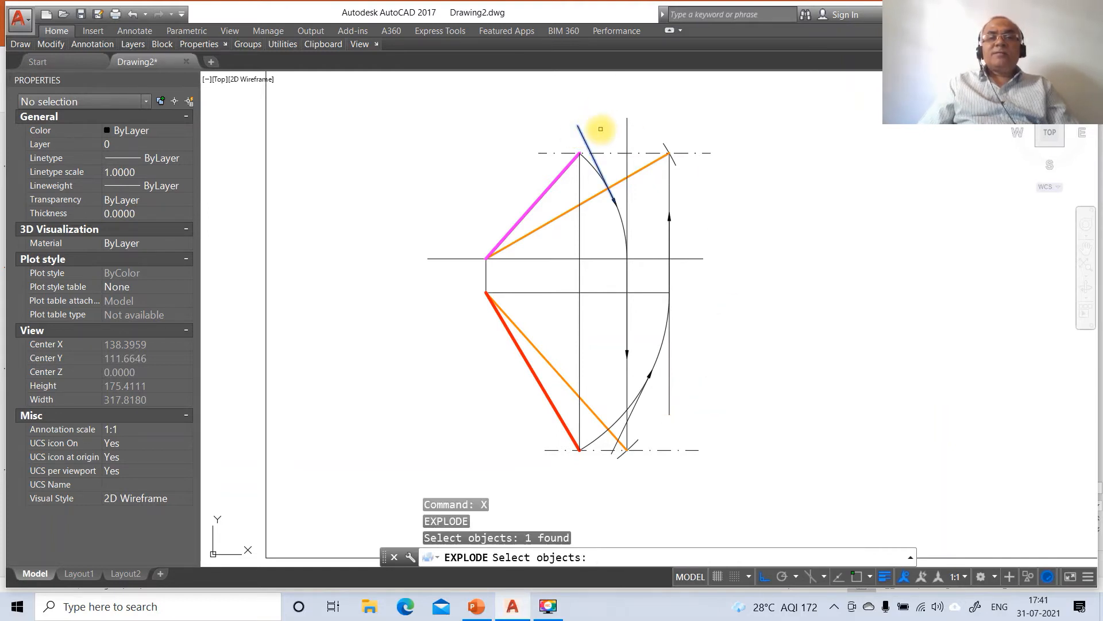
{"action": "left_click", "coordinate": [626, 134]}
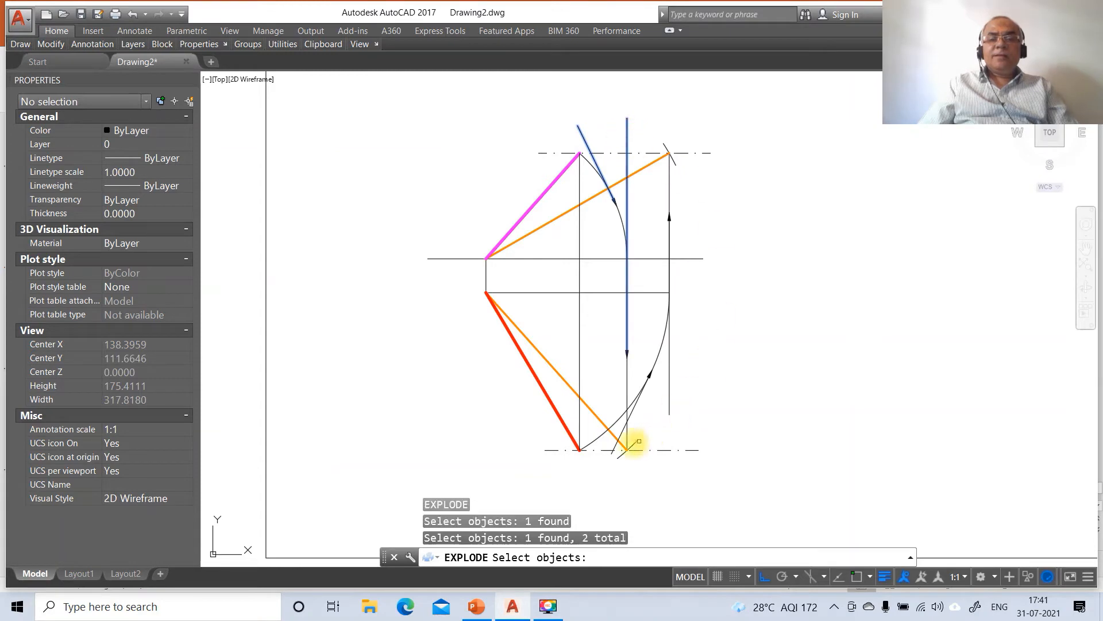
{"action": "left_click", "coordinate": [623, 440]}
{"action": "left_click", "coordinate": [669, 409]}
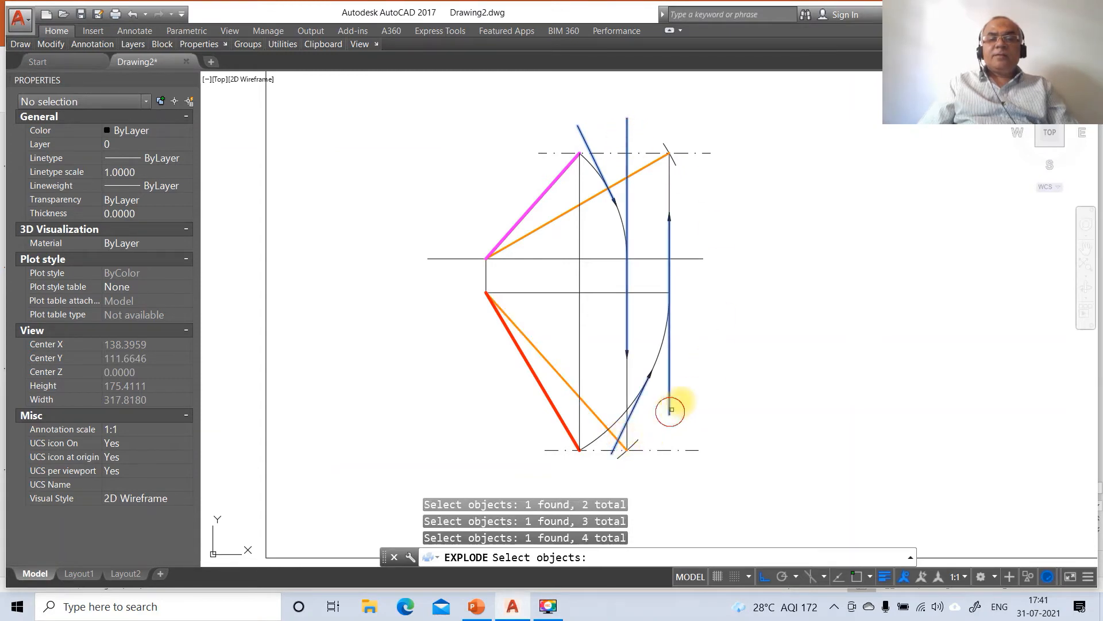
Explode the four selected arrow leaders and erase the two leftover leader lines crossing the upper part of the drawing.
{"action": "key", "text": "Return"}
{"action": "type", "text": "E"}
{"action": "key", "text": "Return"}
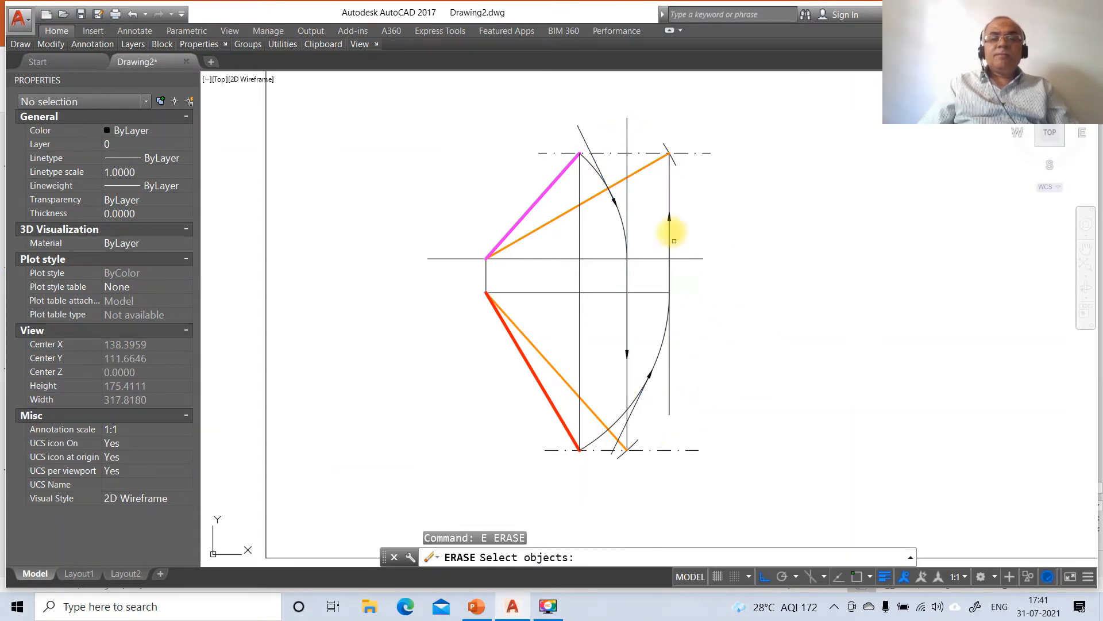
{"action": "left_click", "coordinate": [664, 124]}
{"action": "left_click", "coordinate": [567, 120]}
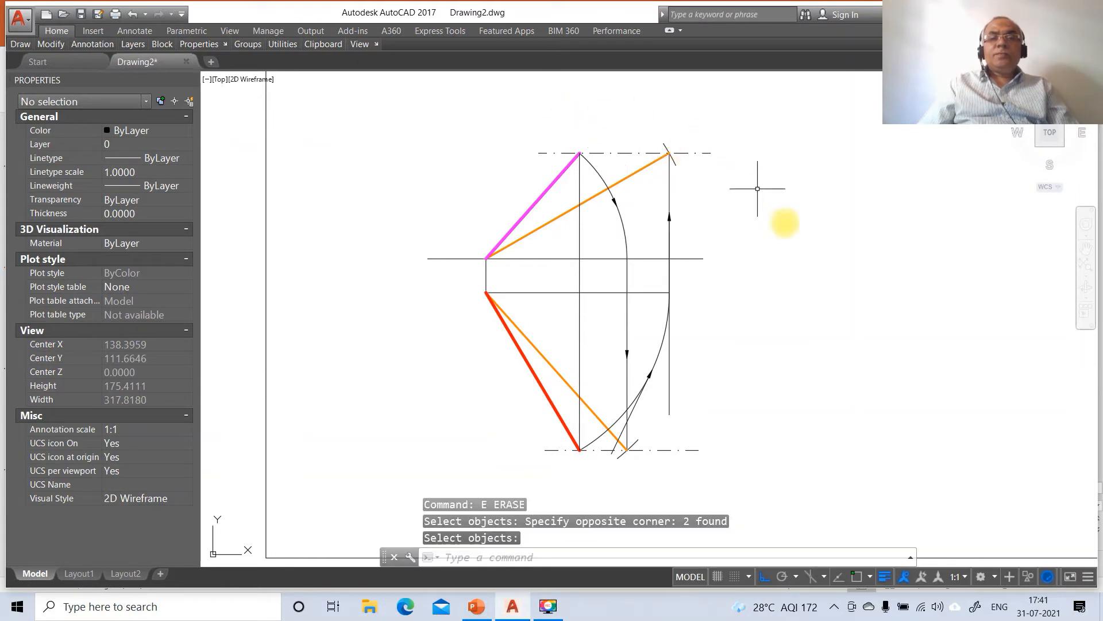
{"action": "key", "text": "Return"}
Erase the leftover slanted leader line on the lower arc and the leftover vertical line below the arc's end.
{"action": "key", "text": "Return"}
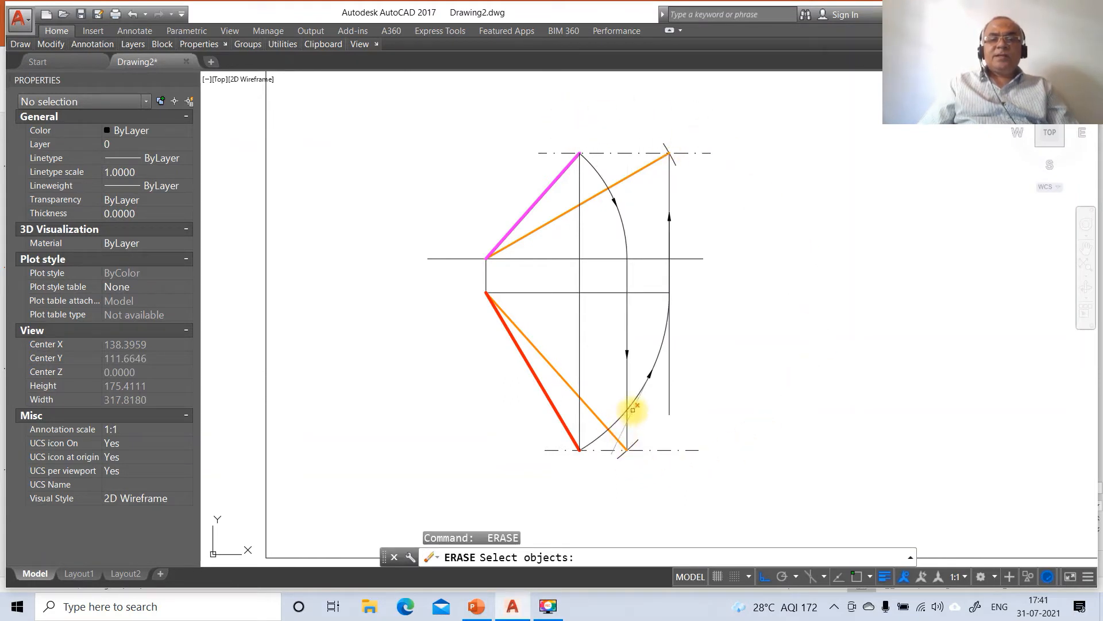
{"action": "left_click", "coordinate": [632, 410]}
{"action": "key", "text": "Return"}
{"action": "key", "text": "Return"}
{"action": "left_click", "coordinate": [669, 402]}
{"action": "key", "text": "Return"}
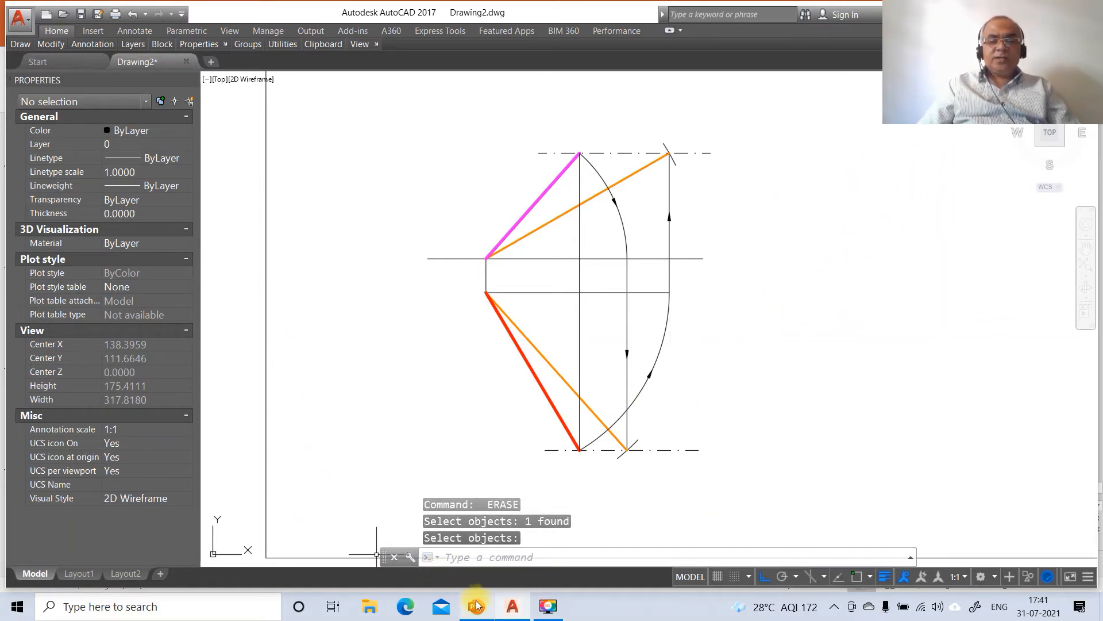
Add single-line text of height 3, labelling the ends of the horizontal reference line X and Y.
{"action": "type", "text": "DT"}
{"action": "key", "text": "Return"}
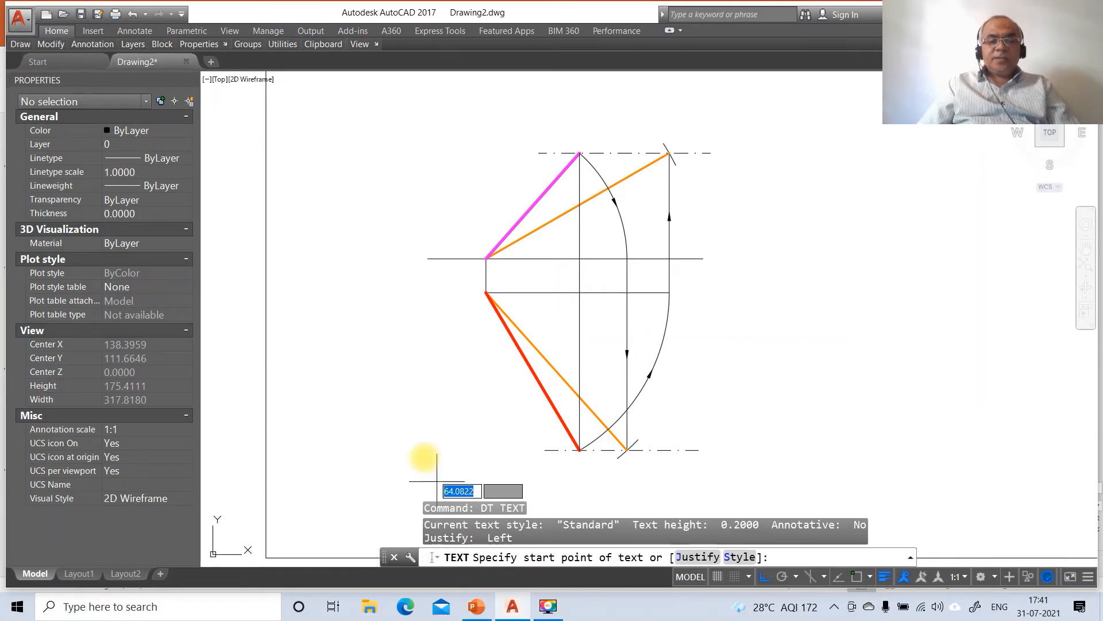
{"action": "left_click", "coordinate": [415, 260]}
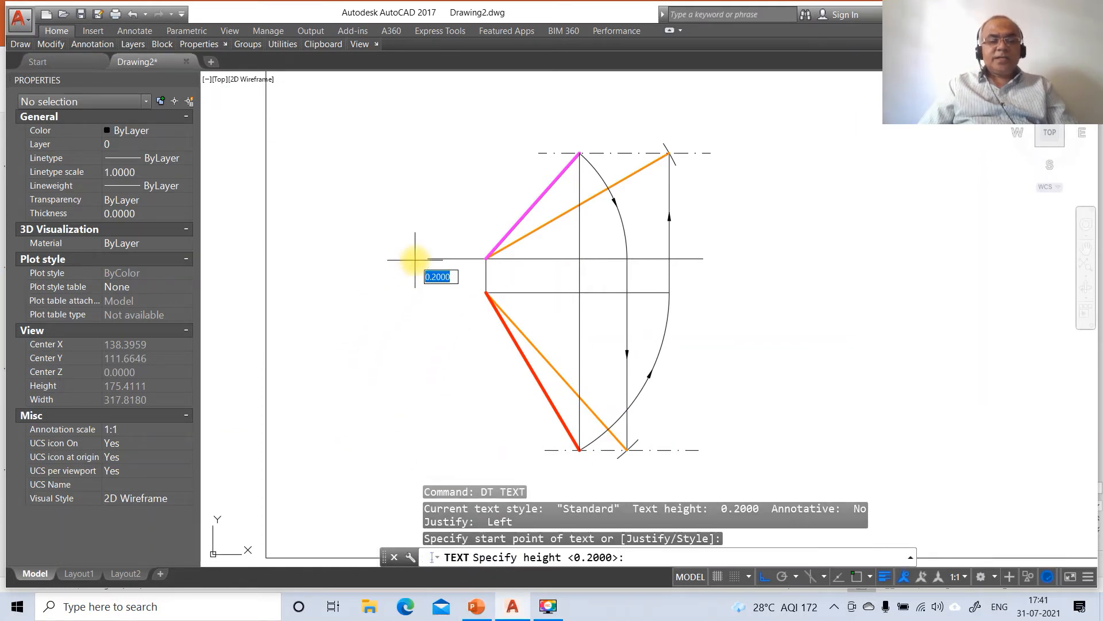
{"action": "type", "text": "3"}
{"action": "key", "text": "Return"}
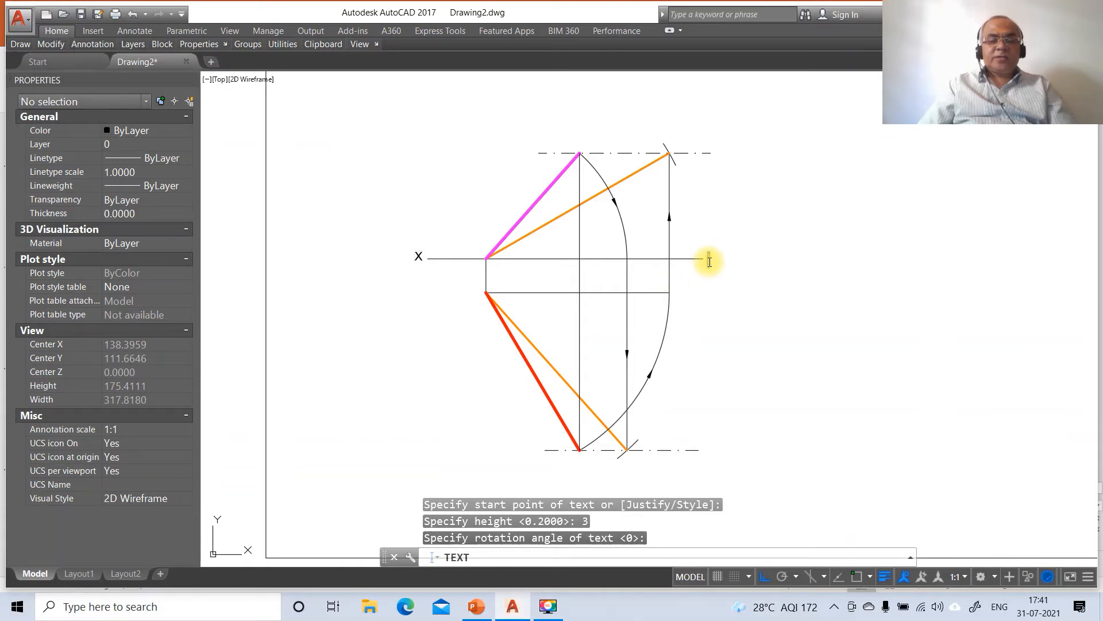
{"action": "key", "text": "Return"}
{"action": "type", "text": "Y"}
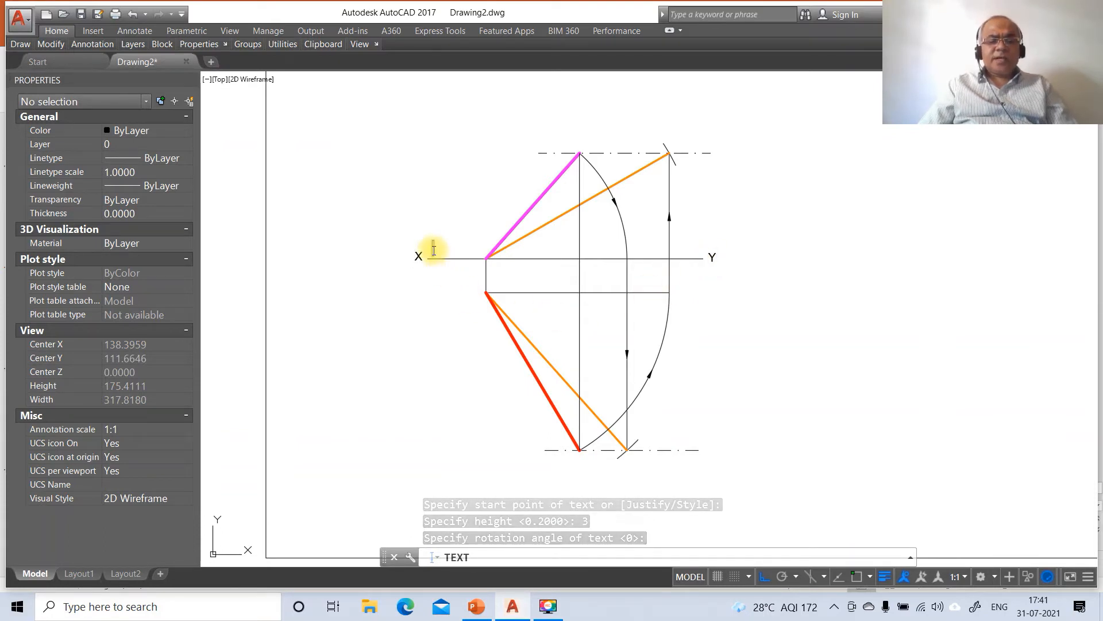
Label the areas above and below the reference line near X as VP and HP.
{"action": "key", "text": "Return"}
{"action": "type", "text": "VP"}
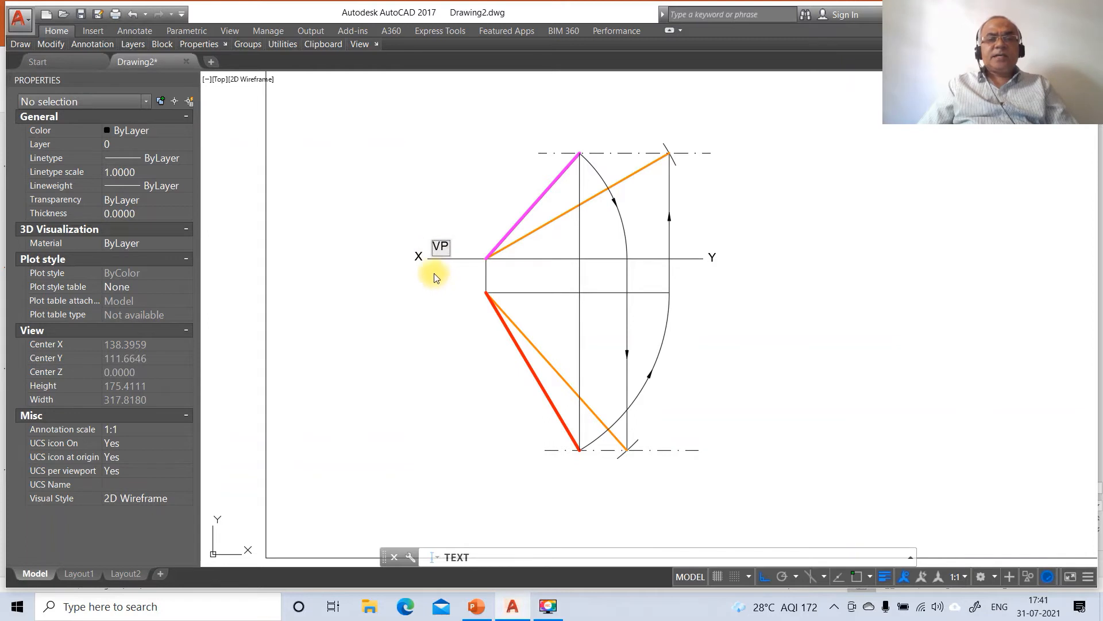
{"action": "left_click", "coordinate": [436, 273]}
{"action": "type", "text": "HP"}
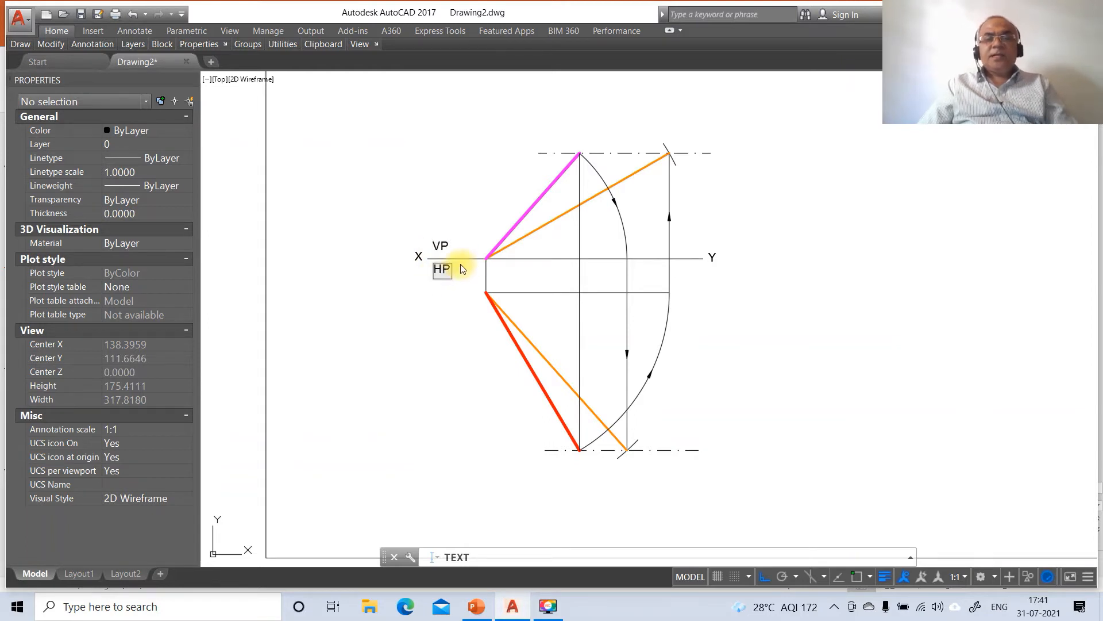
Label the orange lines' ends (A) and (B) in both views, and add LOCUS OF B beside each dash-dot line.
{"action": "left_click", "coordinate": [474, 249]}
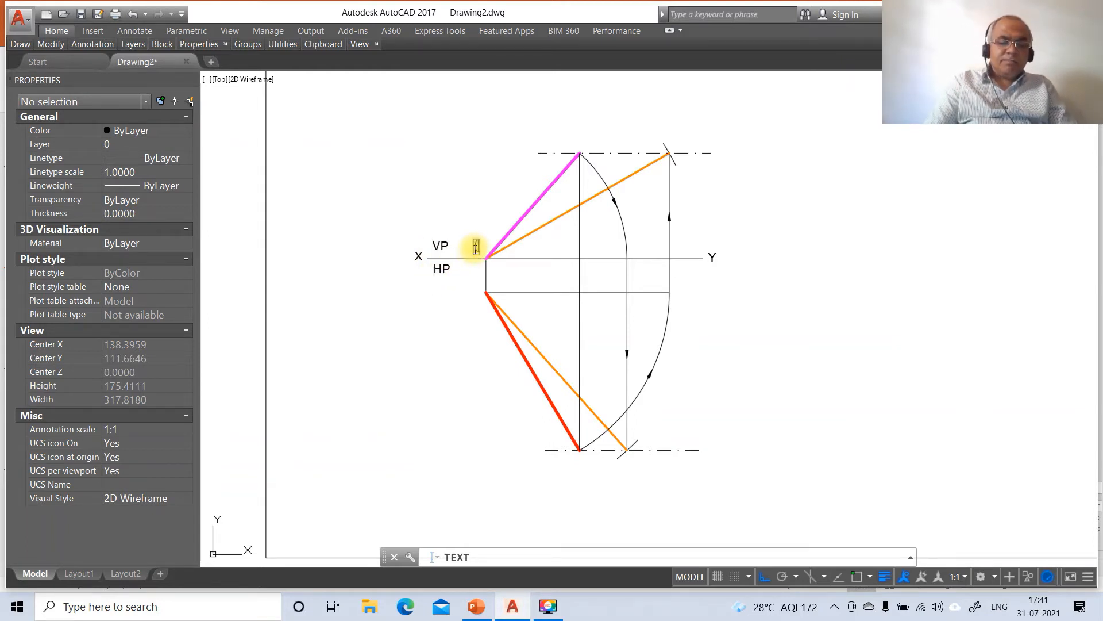
{"action": "type", "text": "(A)"}
{"action": "left_click", "coordinate": [471, 316]}
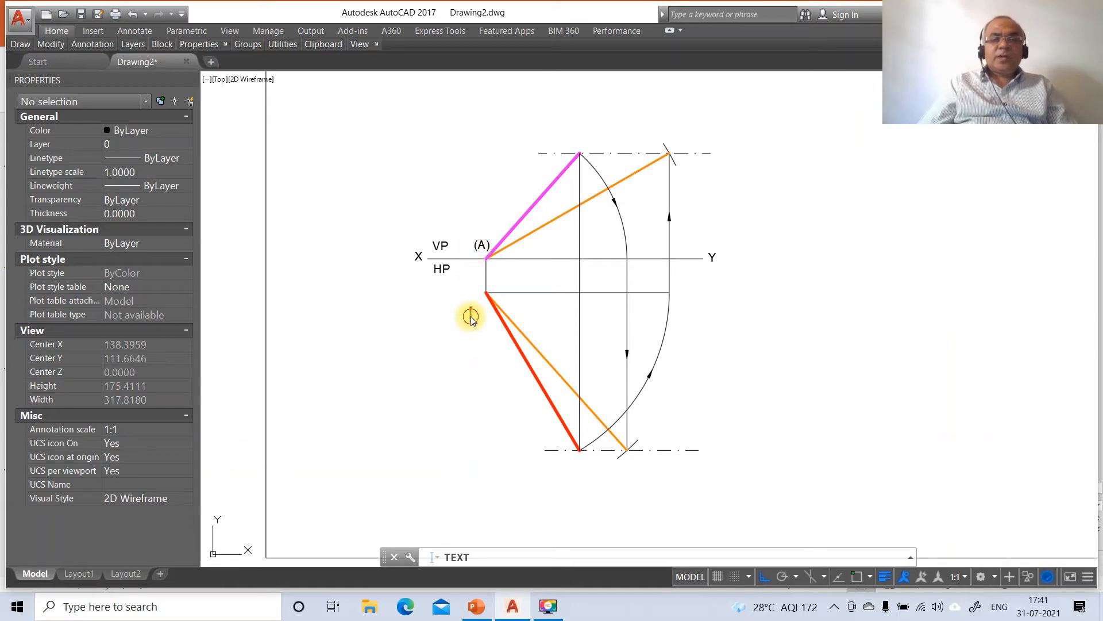
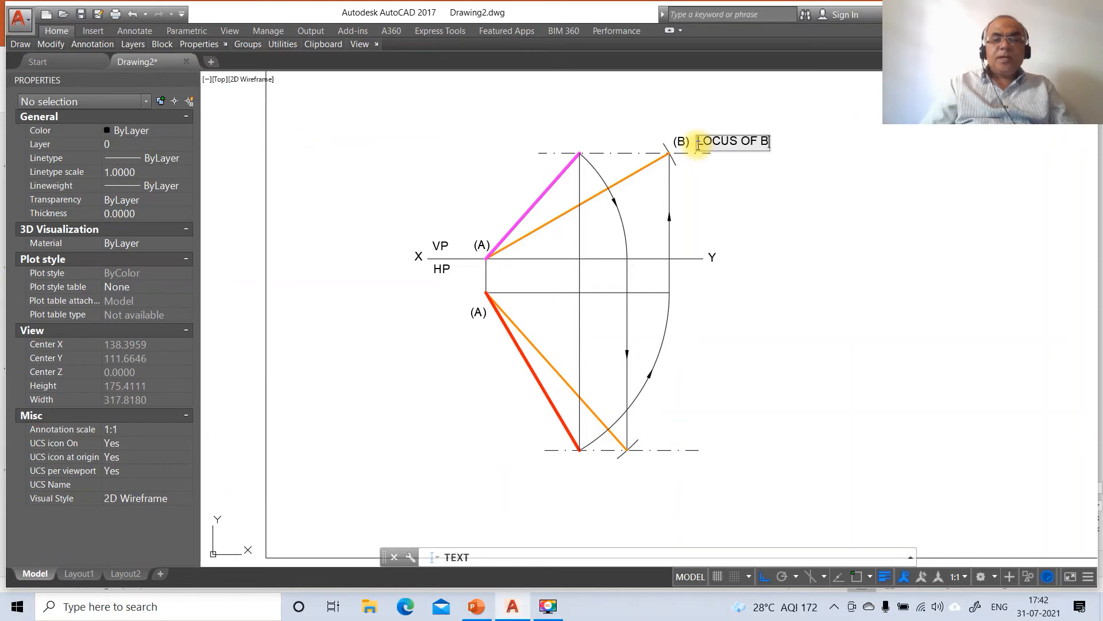
{"action": "left_click", "coordinate": [627, 470]}
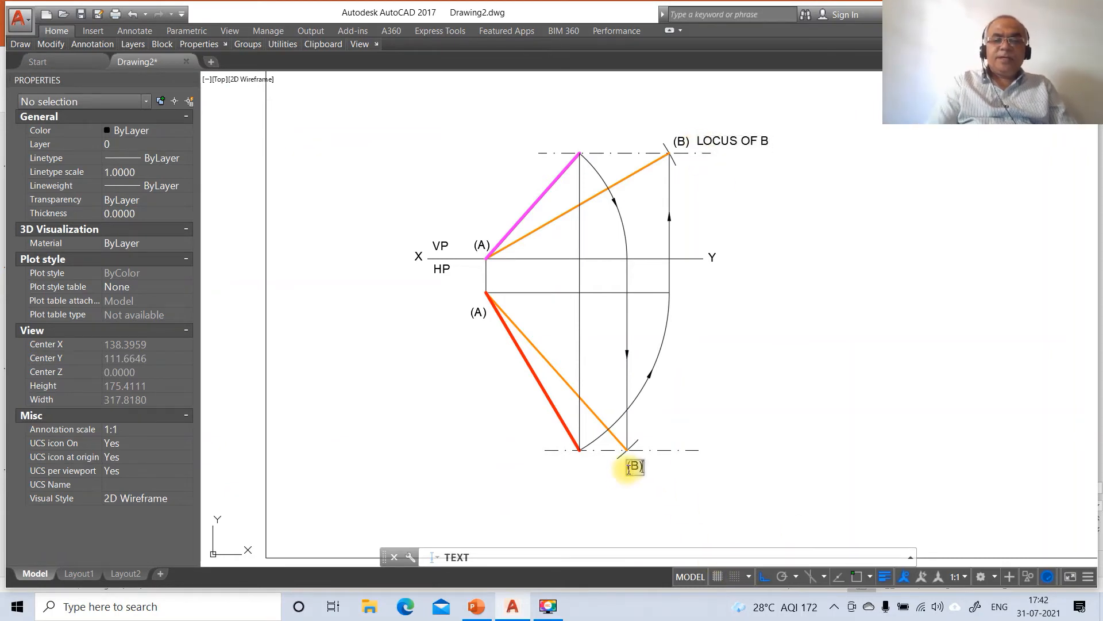
{"action": "left_click", "coordinate": [656, 443]}
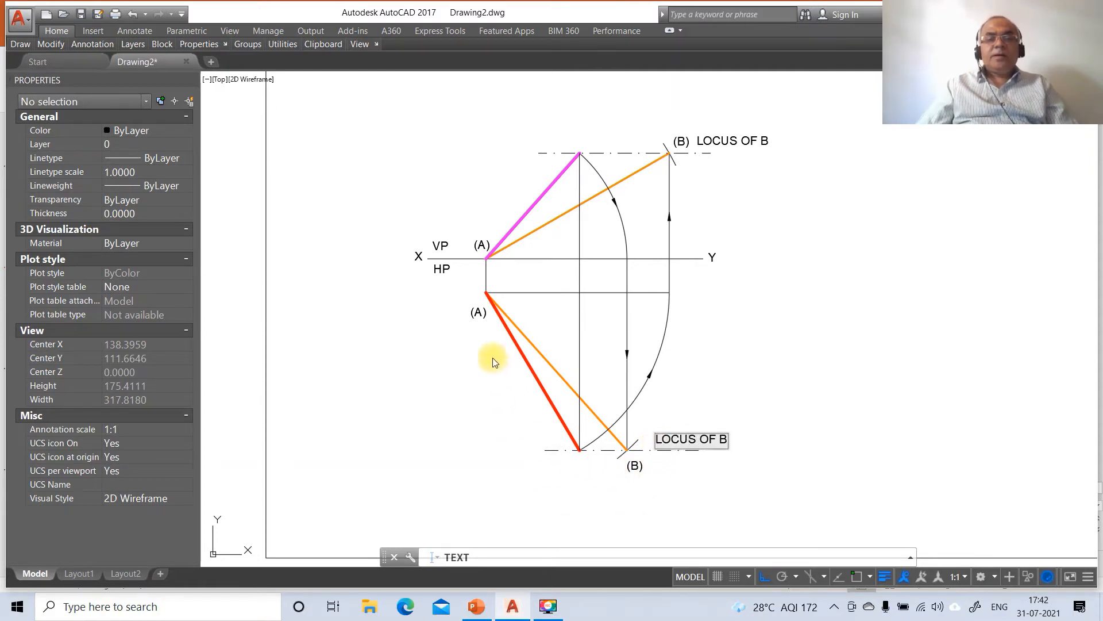
Label the ends of the red line a and b, and the ends of the magenta line a' and b'.
{"action": "left_click", "coordinate": [482, 289]}
{"action": "type", "text": "a"}
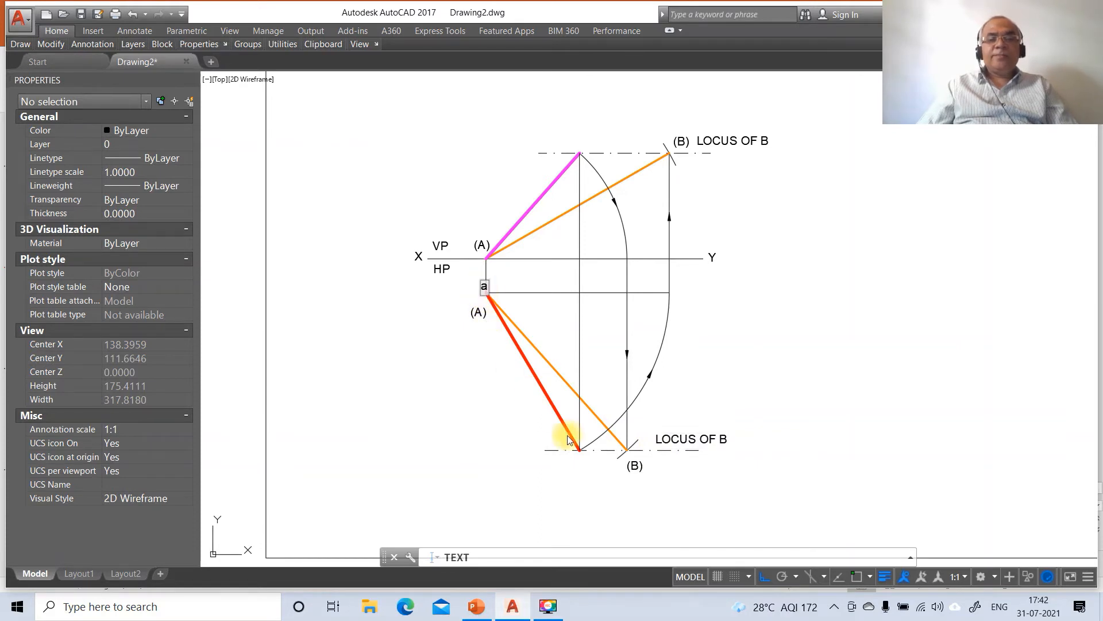
{"action": "type", "text": "b"}
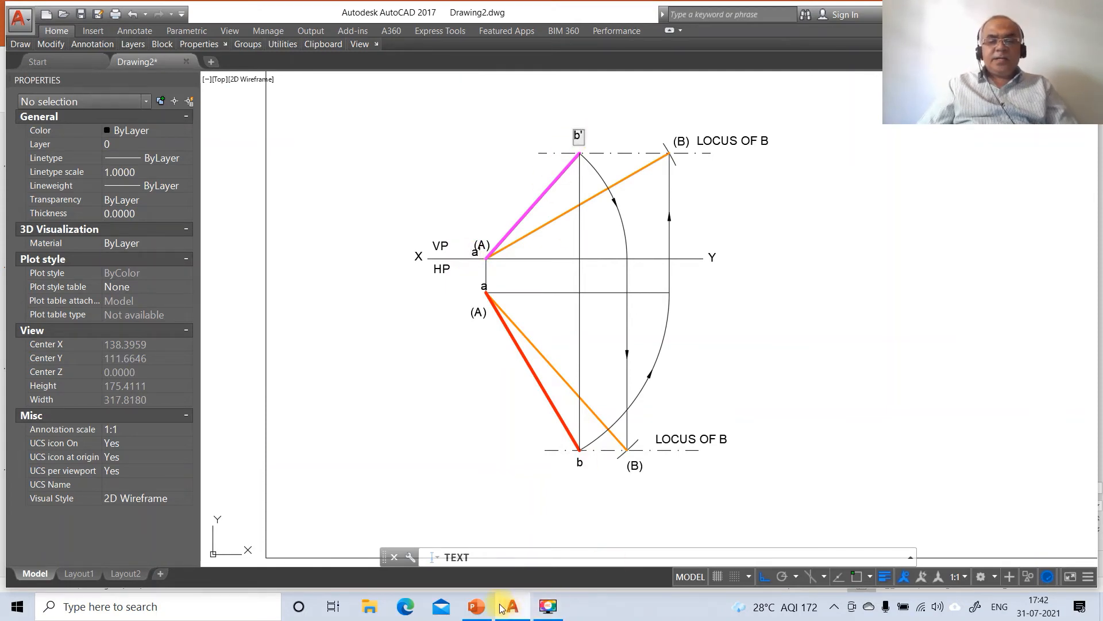
Label the arc ends b1' and b2, and add b1 and b2' beside the two (B) labels.
{"action": "left_click", "coordinate": [477, 605]}
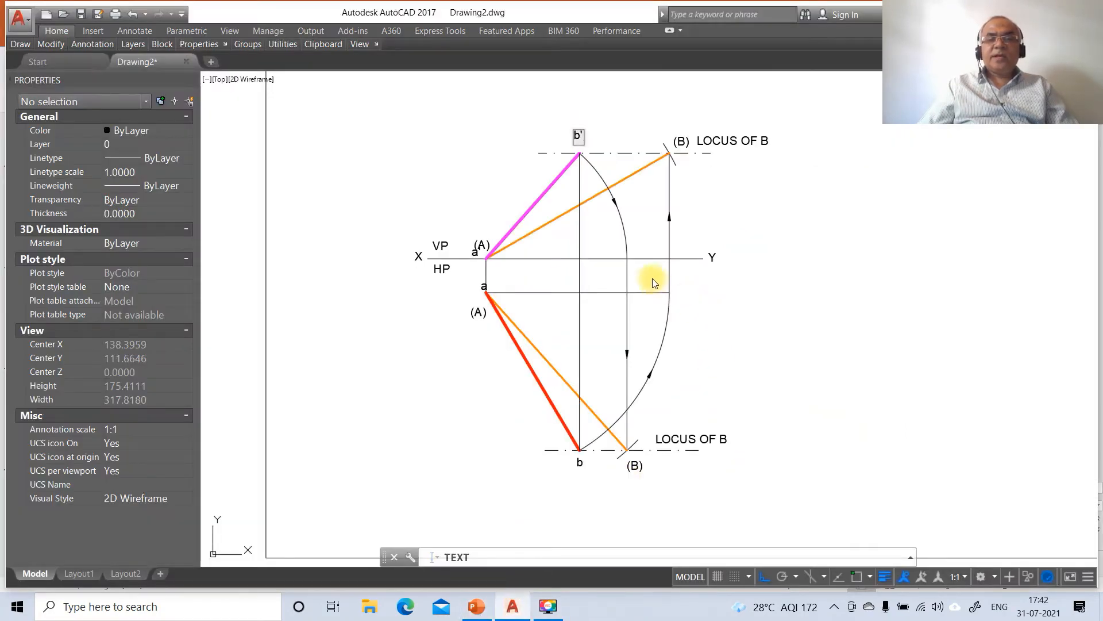
{"action": "left_click", "coordinate": [630, 254]}
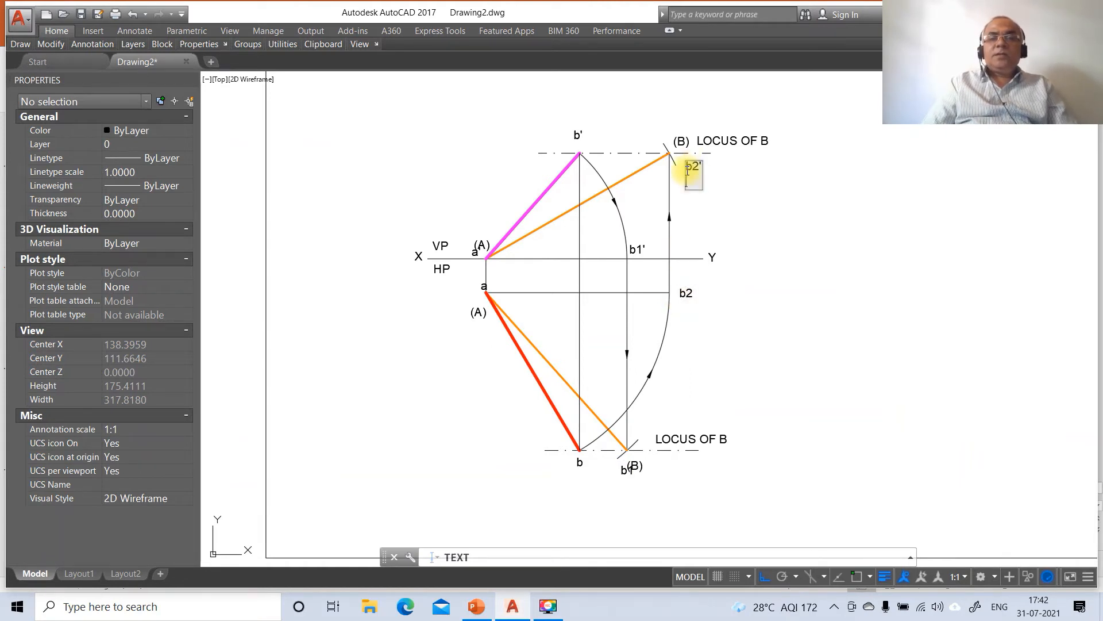
{"action": "key", "text": "Return"}
{"action": "key", "text": "Return"}
Dimension the vertical distance between a and a' using intersection snaps, placing the dimension line just left of the points.
{"action": "type", "text": "di"}
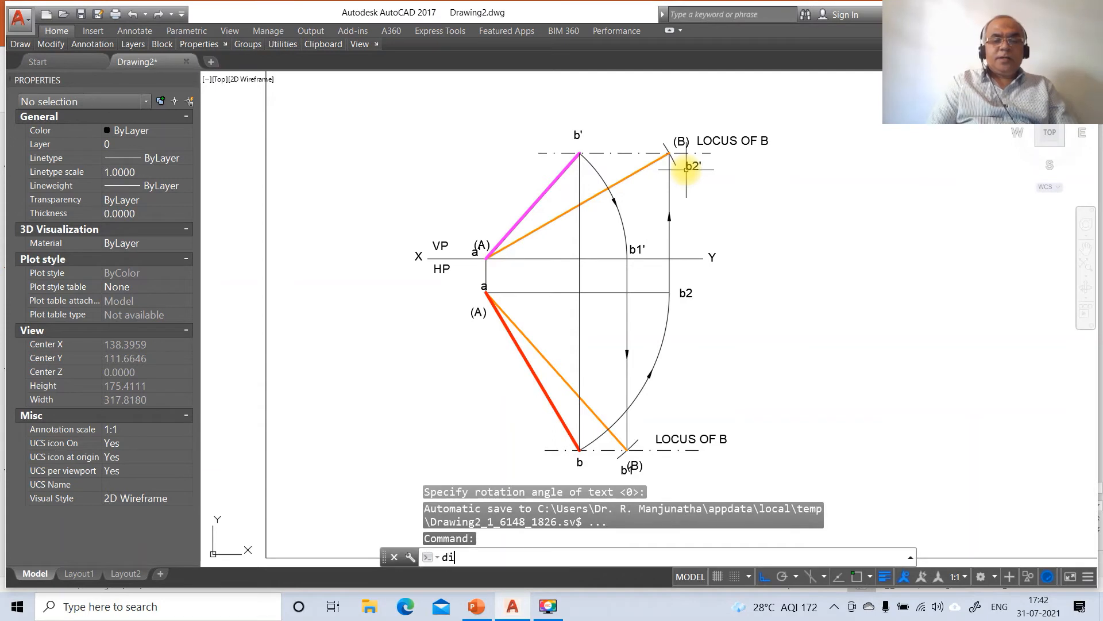
{"action": "type", "text": "m"}
{"action": "key", "text": "Return"}
{"action": "type", "text": "int"}
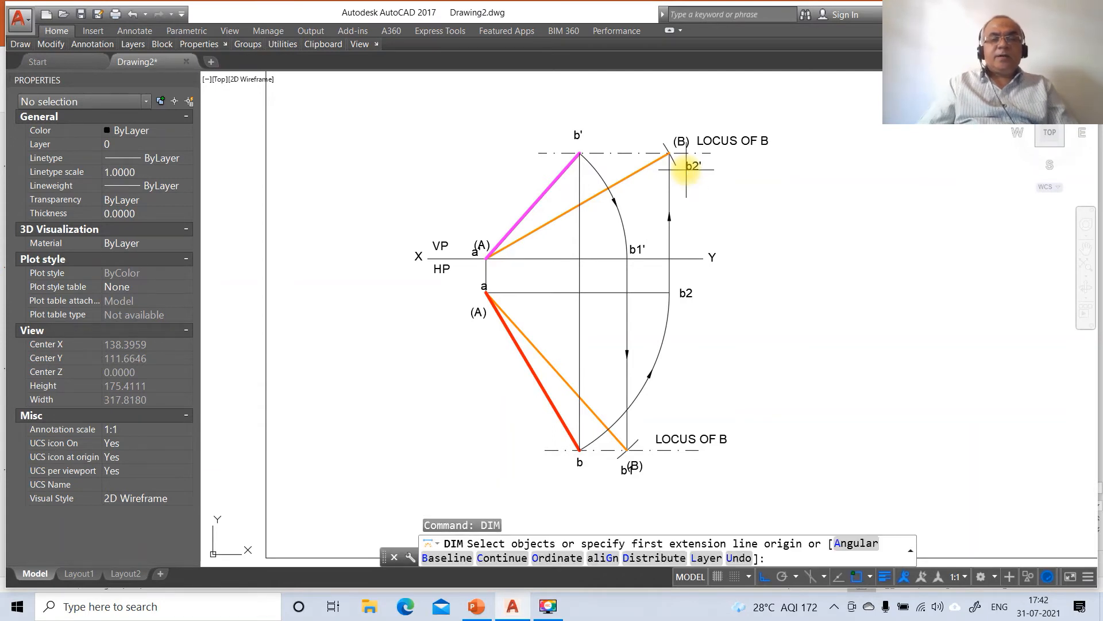
{"action": "key", "text": "Return"}
{"action": "left_click", "coordinate": [485, 292]}
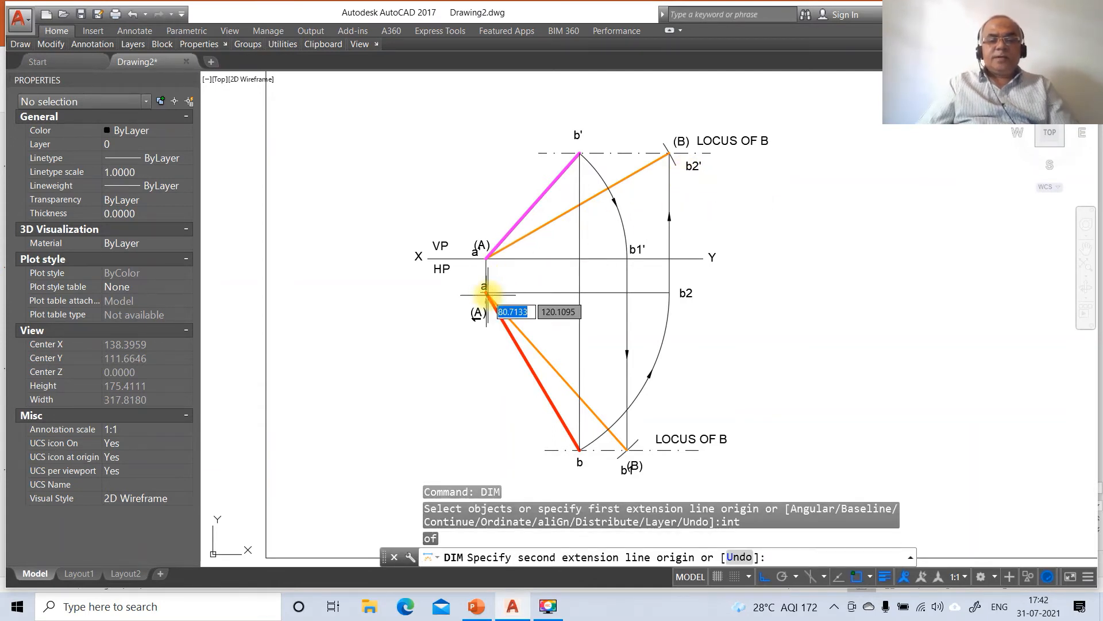
{"action": "type", "text": "int"}
{"action": "key", "text": "Return"}
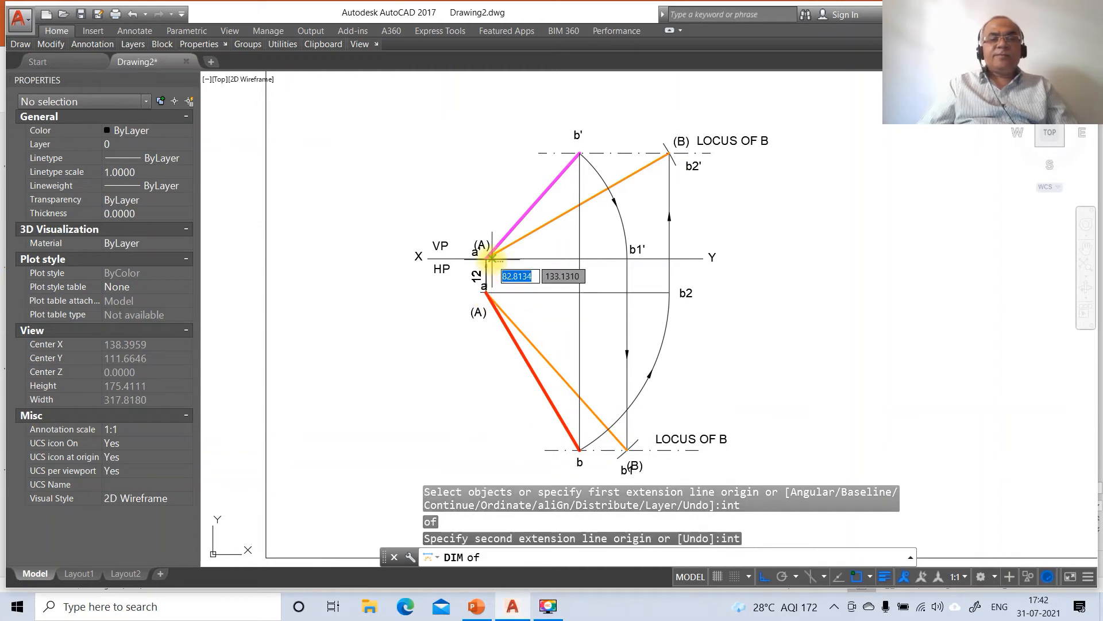
{"action": "left_click", "coordinate": [486, 258]}
{"action": "left_click", "coordinate": [467, 267]}
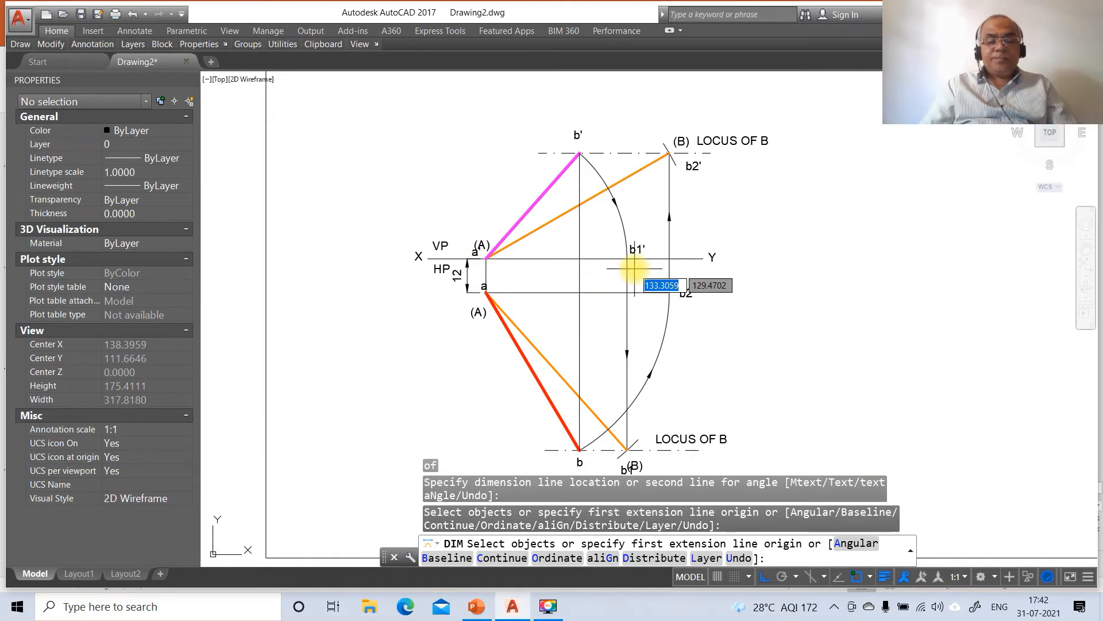
Turn Ortho off and add an aligned dimension from a' to b' outside the magenta line.
{"action": "type", "text": "int"}
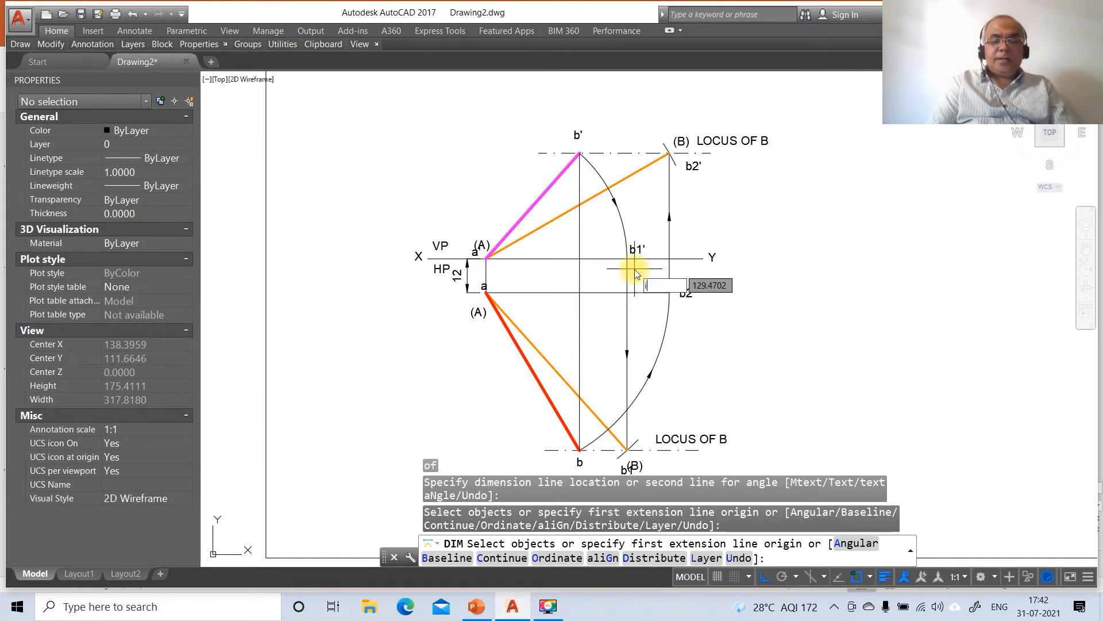
{"action": "key", "text": "Return"}
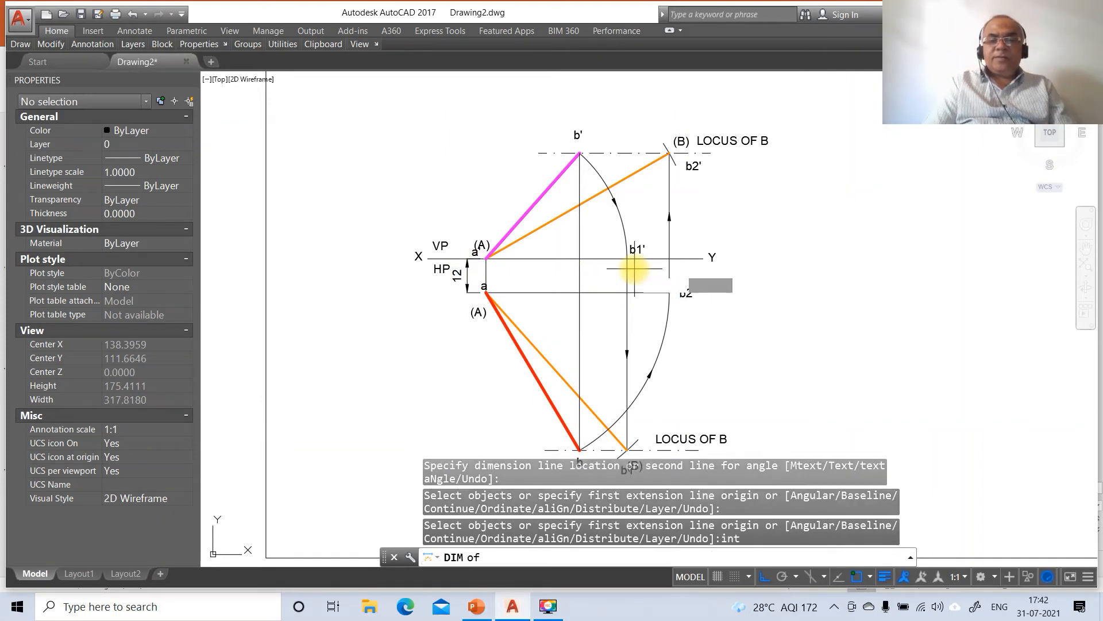
{"action": "left_click", "coordinate": [764, 581]}
{"action": "left_click", "coordinate": [485, 258]}
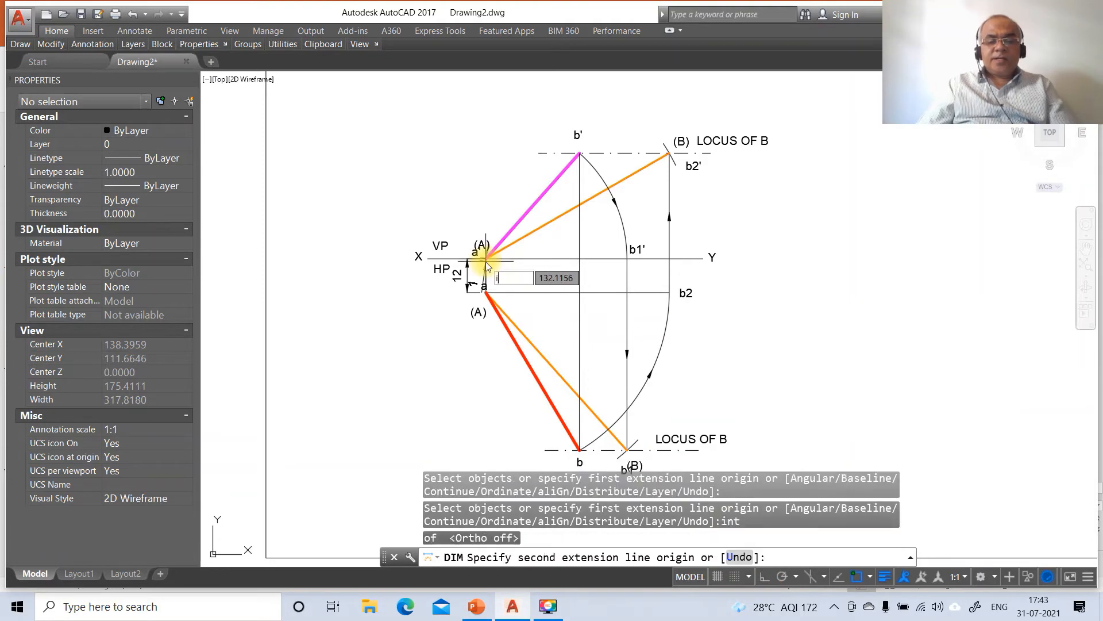
{"action": "type", "text": "int"}
{"action": "key", "text": "Return"}
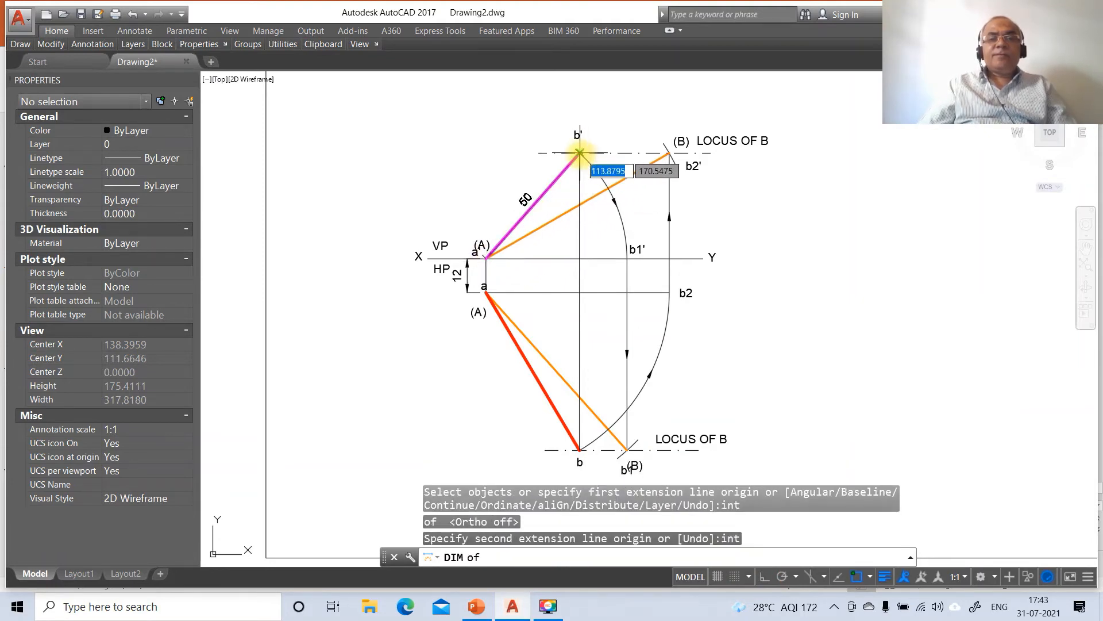
{"action": "left_click", "coordinate": [580, 153]}
{"action": "left_click", "coordinate": [546, 149]}
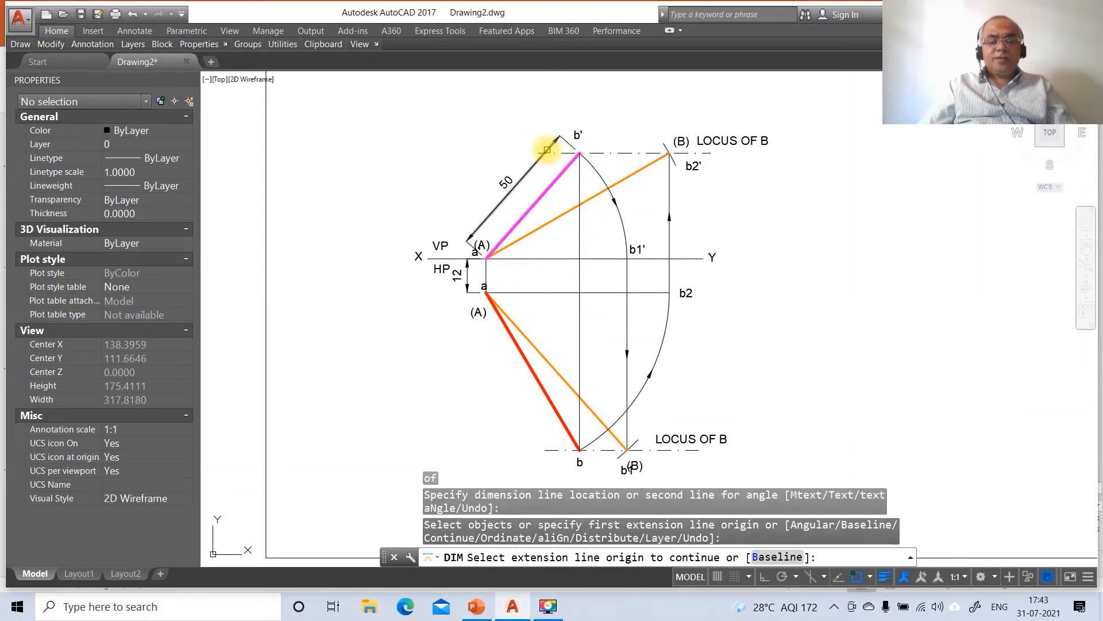
{"action": "key", "text": "Escape"}
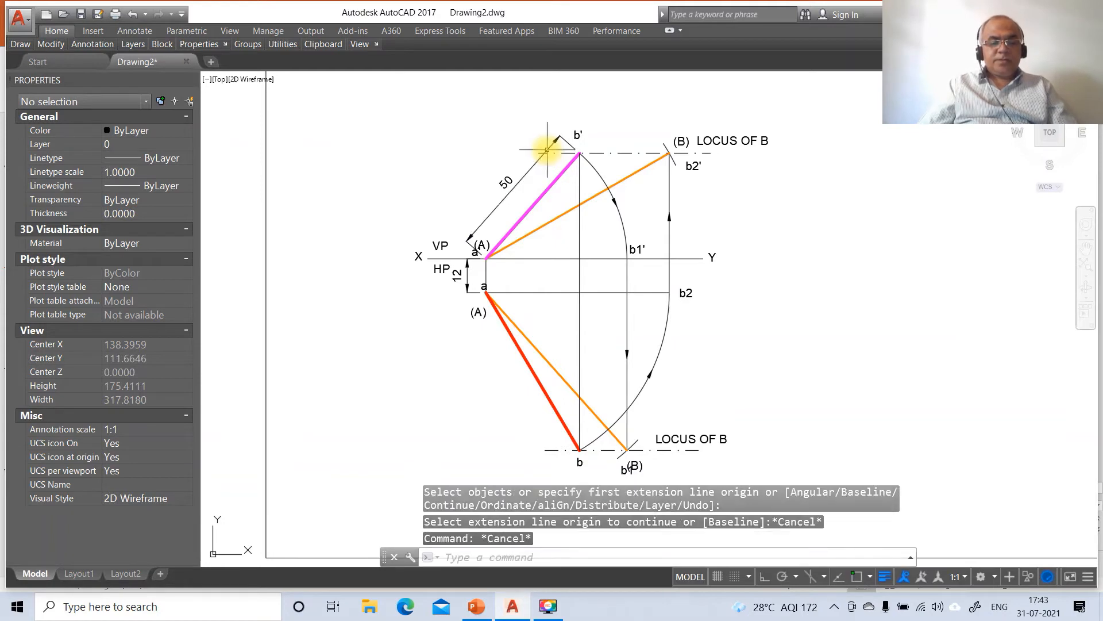
Break off the left end of the upper locus line where it meets the magenta line's dimension.
{"action": "type", "text": "br"}
{"action": "key", "text": "Return"}
{"action": "left_click", "coordinate": [563, 153]}
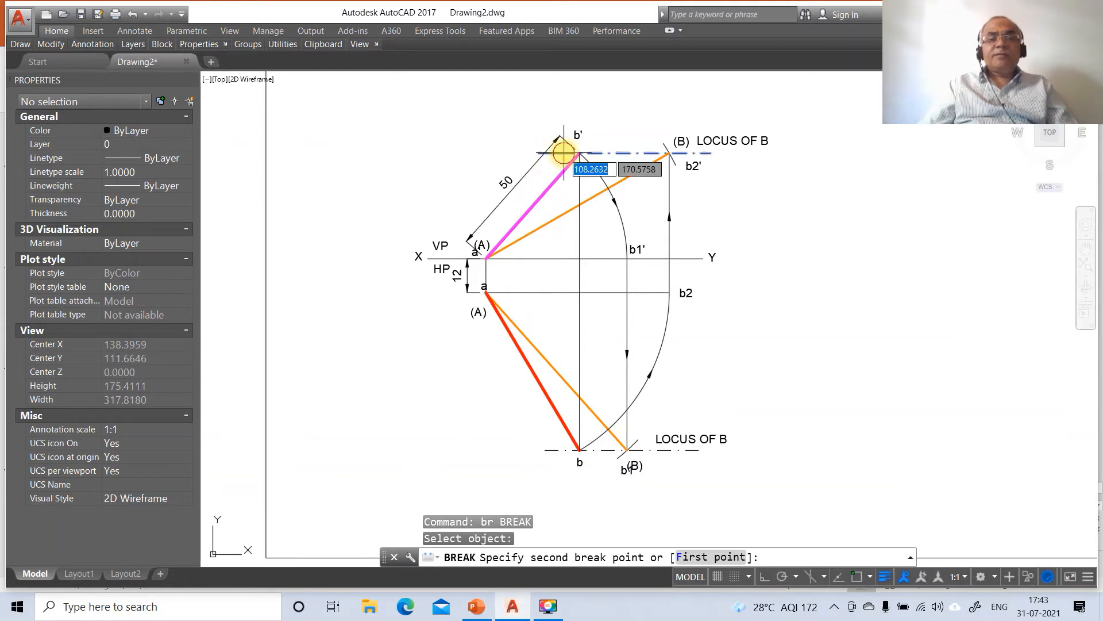
{"action": "left_click", "coordinate": [455, 153]}
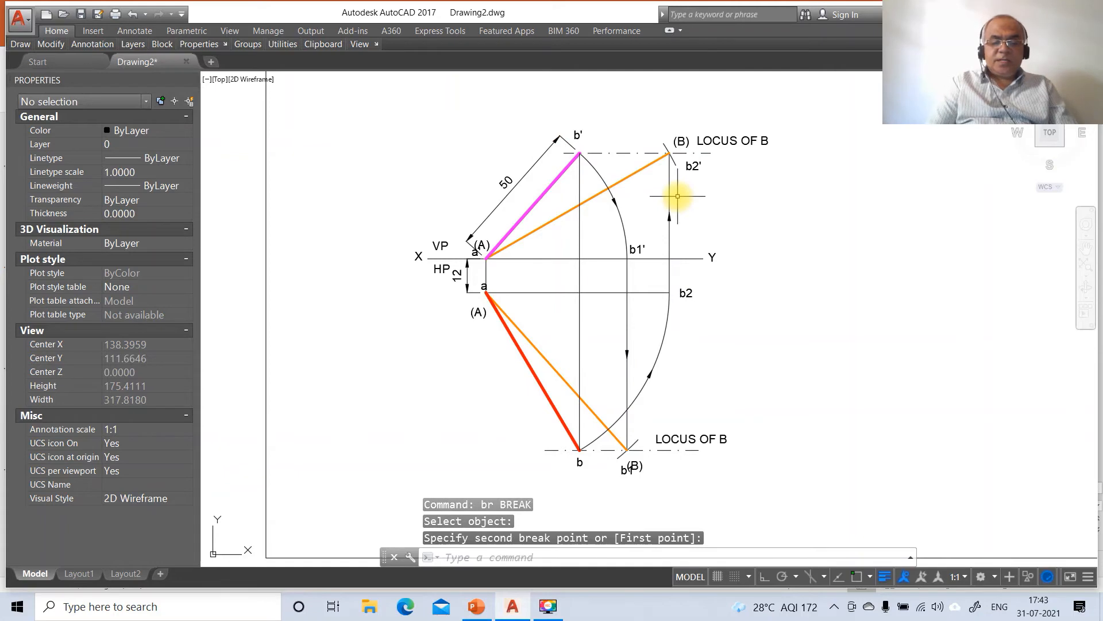
Add an aligned dimension from a' to b2' along the upper orange line using intersection snaps, placing it outside the magenta line's dimension.
{"action": "type", "text": "dim"}
{"action": "key", "text": "Return"}
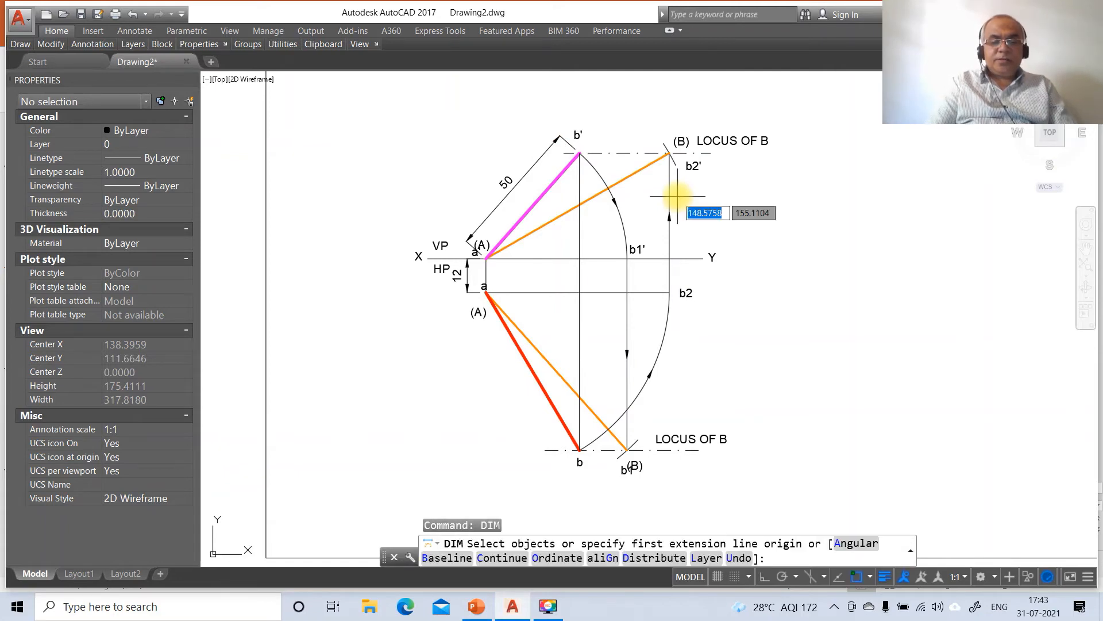
{"action": "type", "text": "int"}
{"action": "key", "text": "Return"}
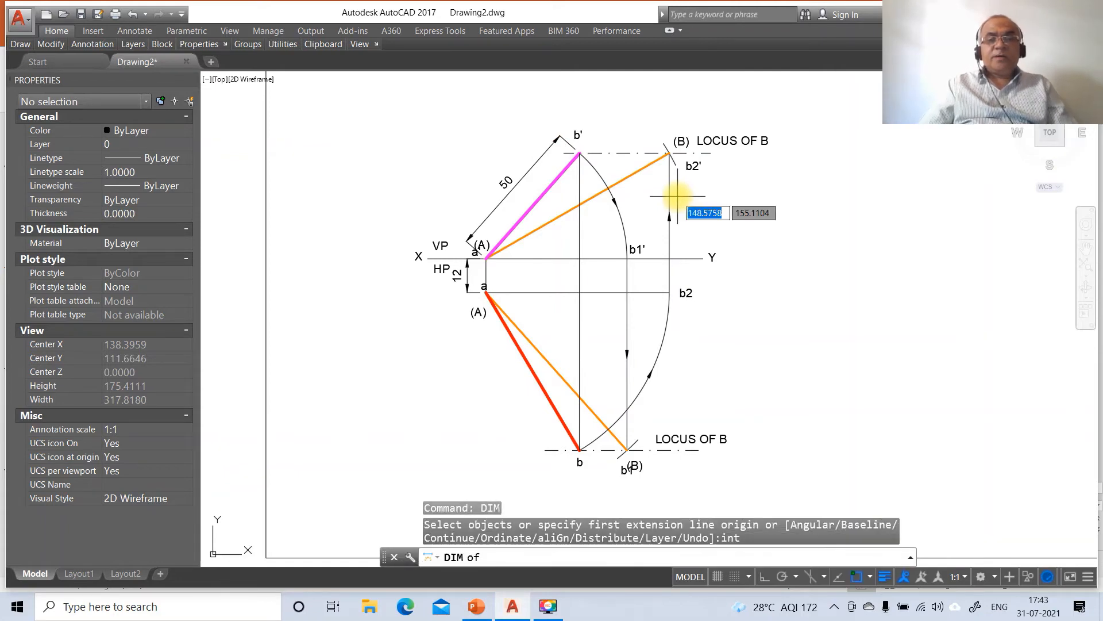
{"action": "left_click", "coordinate": [485, 258]}
{"action": "type", "text": "int"}
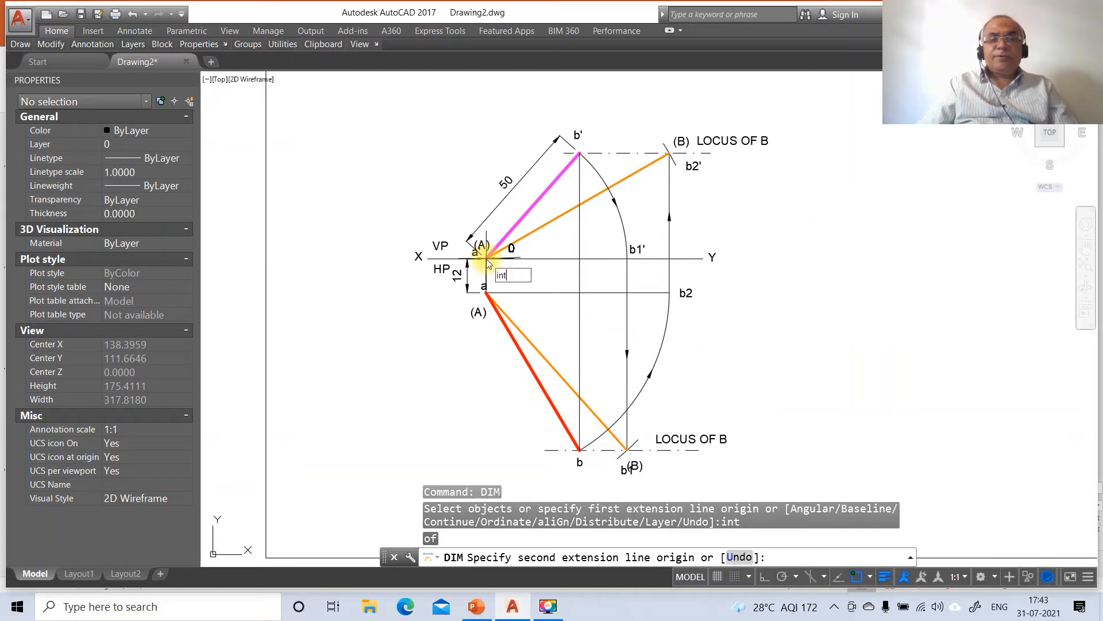
{"action": "key", "text": "Return"}
{"action": "left_click", "coordinate": [670, 155]}
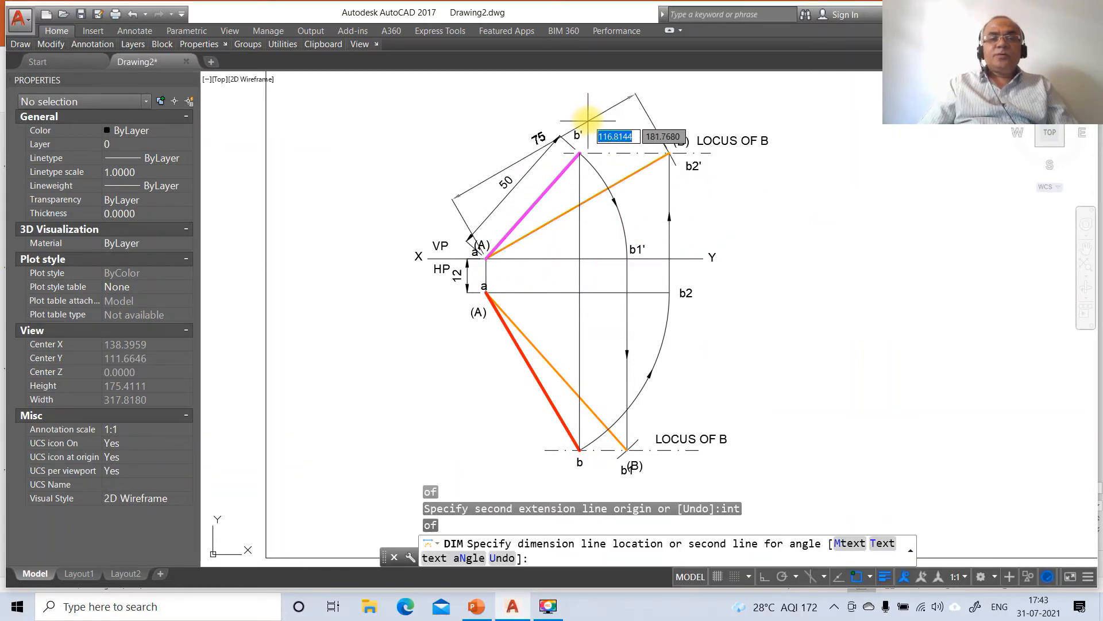
{"action": "left_click", "coordinate": [583, 104]}
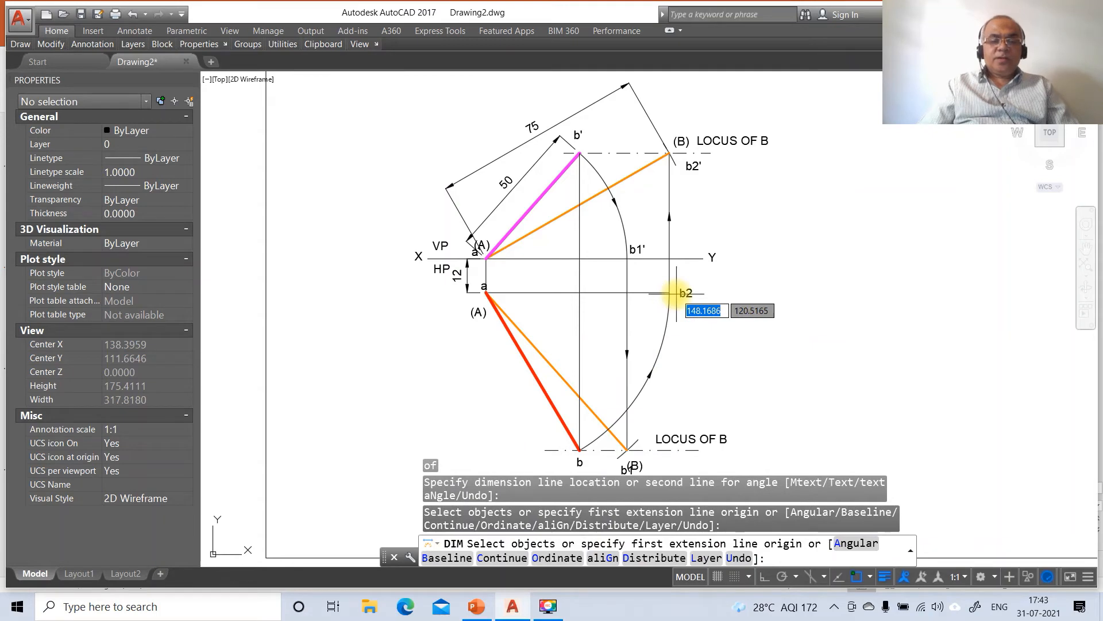
Add an aligned dimension from a to b using intersection snaps, placing it on the outer side of the red line.
{"action": "type", "text": "int"}
{"action": "key", "text": "Return"}
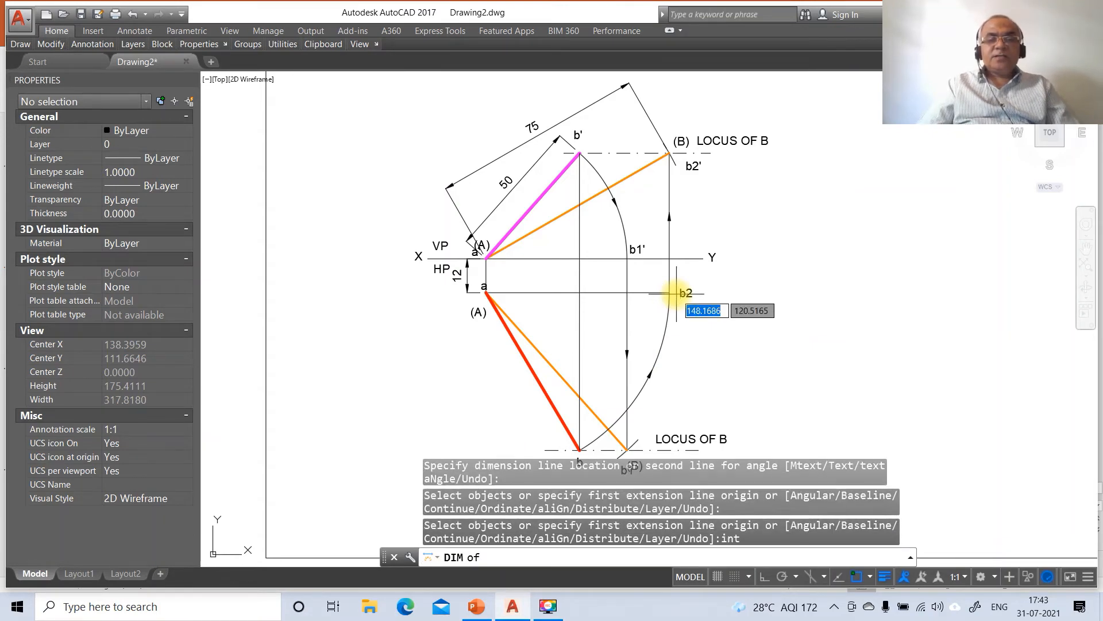
{"action": "left_click", "coordinate": [486, 292]}
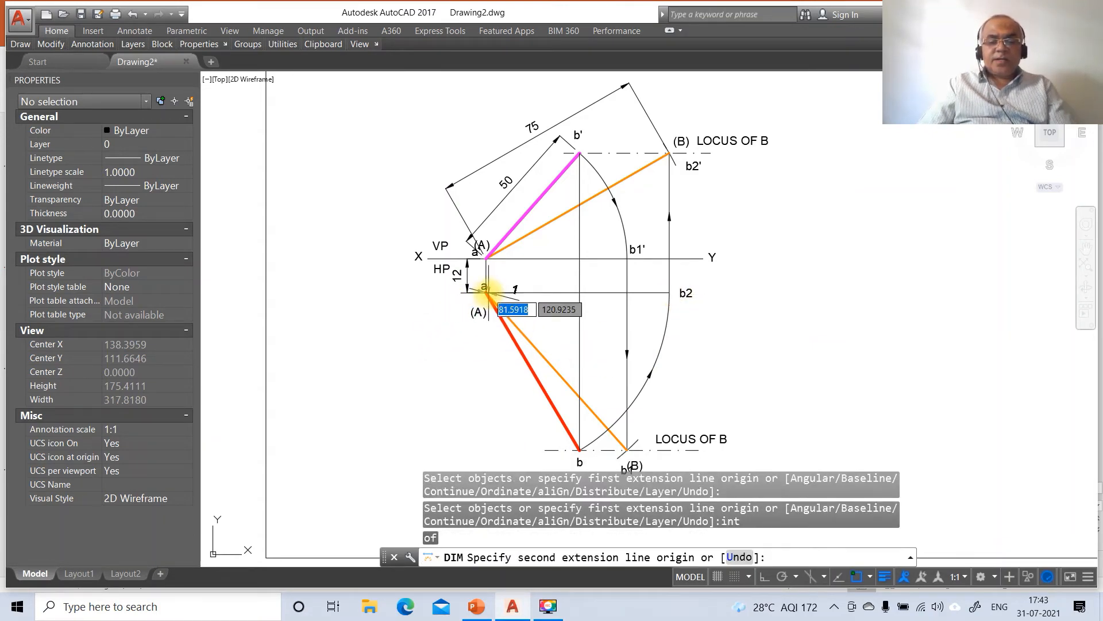
{"action": "type", "text": "int"}
{"action": "key", "text": "Return"}
{"action": "left_click", "coordinate": [579, 450]}
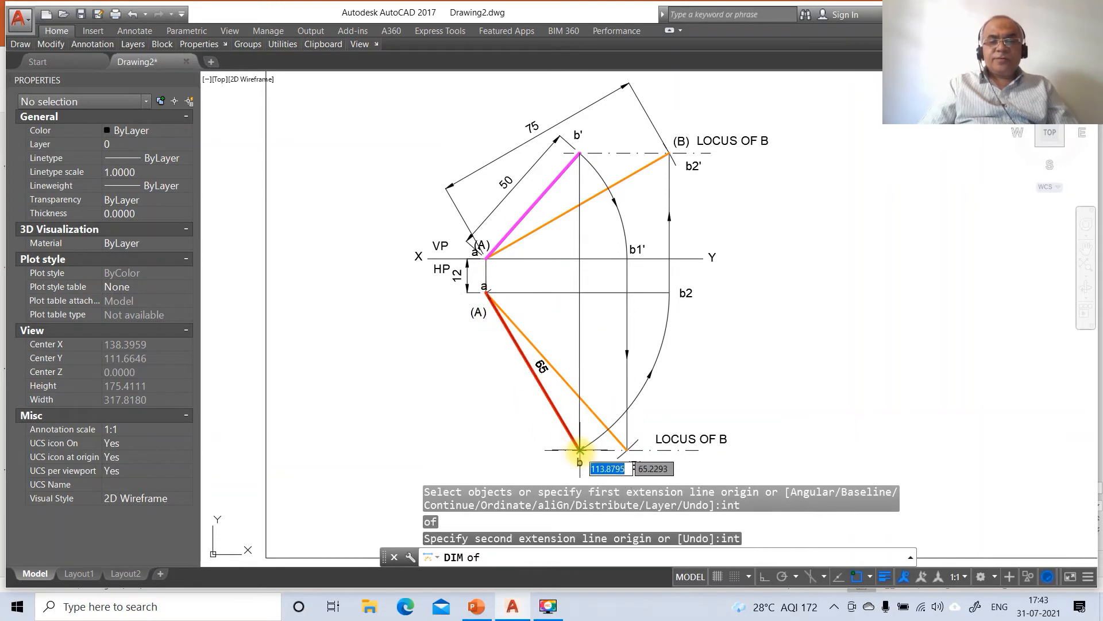
{"action": "left_click", "coordinate": [525, 439]}
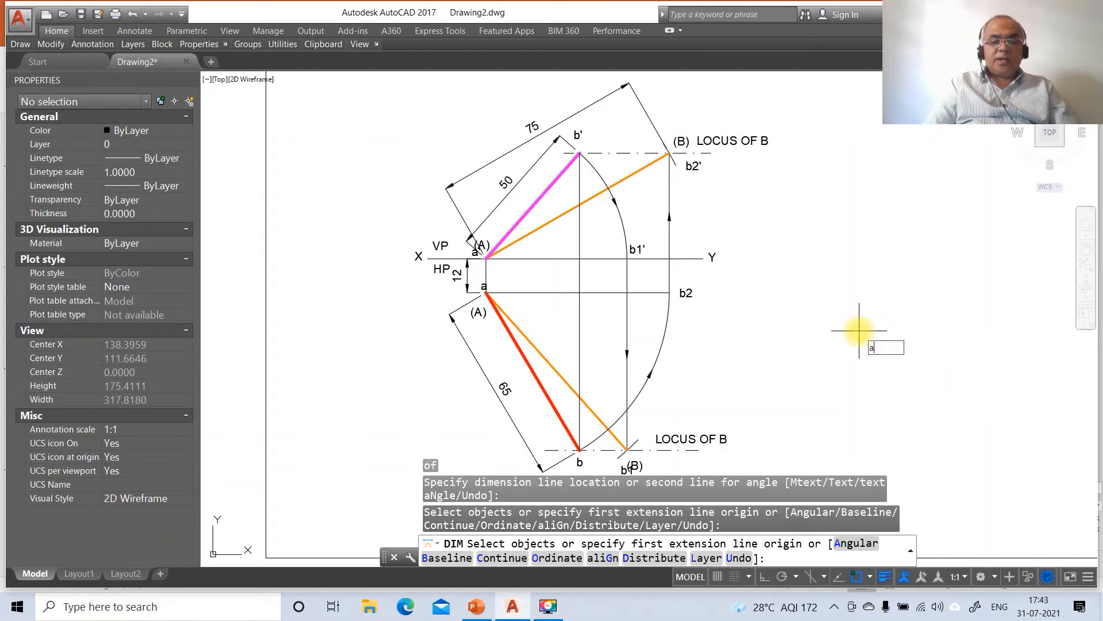
Check the PowerPoint answer table and add a blank-text angular dimension between the upper orange line and the XY line, close to a'.
{"action": "type", "text": "a"}
{"action": "key", "text": "Return"}
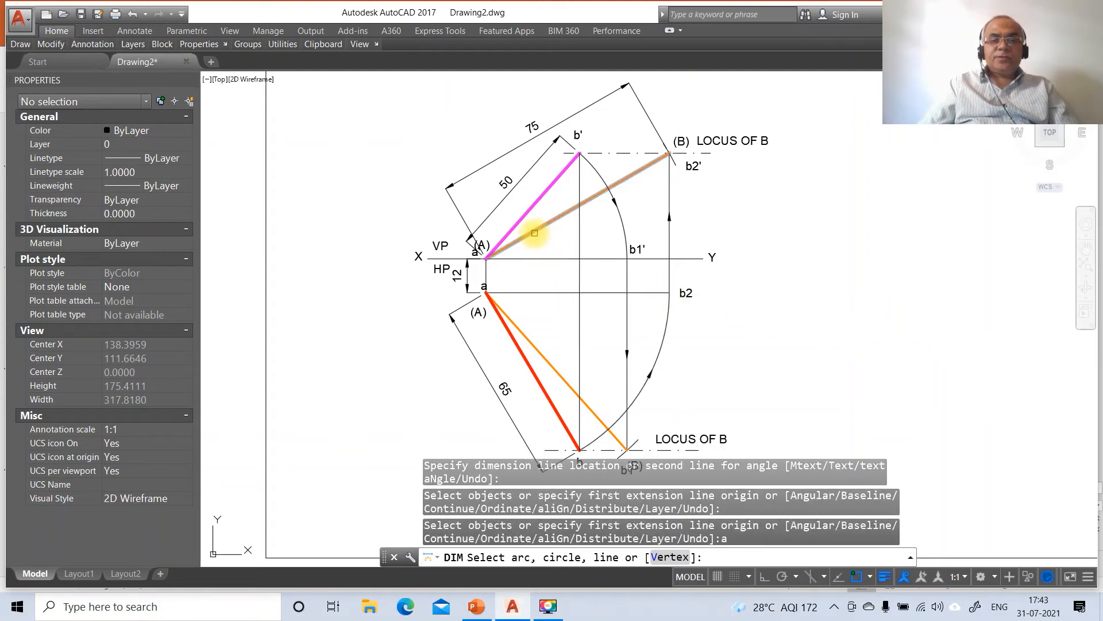
{"action": "left_click", "coordinate": [527, 235]}
{"action": "left_click", "coordinate": [543, 258]}
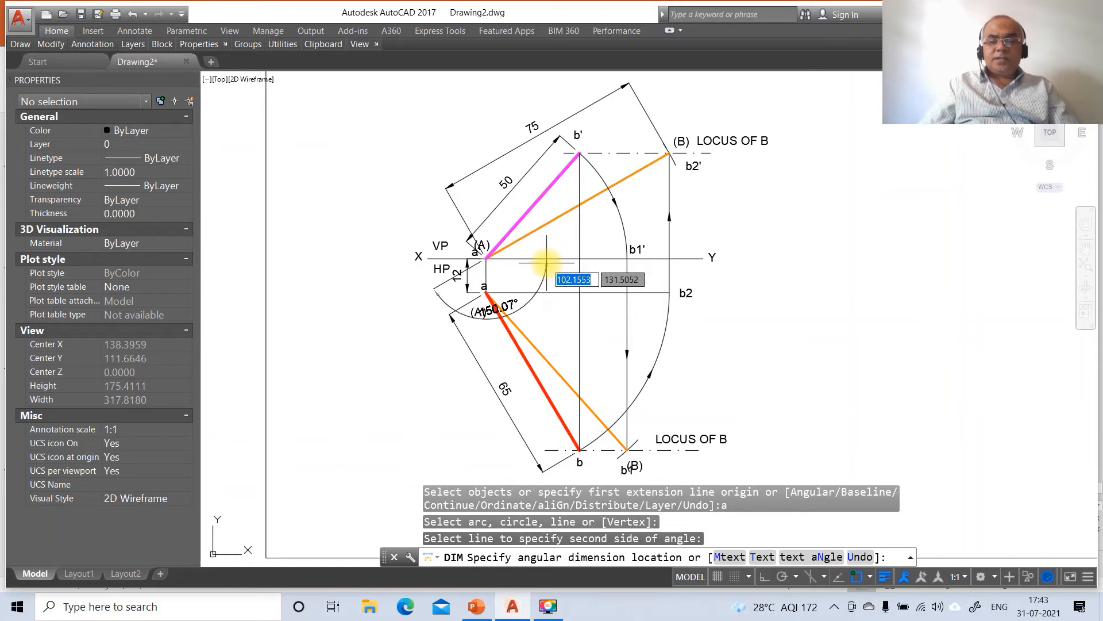
{"action": "type", "text": "t"}
{"action": "key", "text": "Return"}
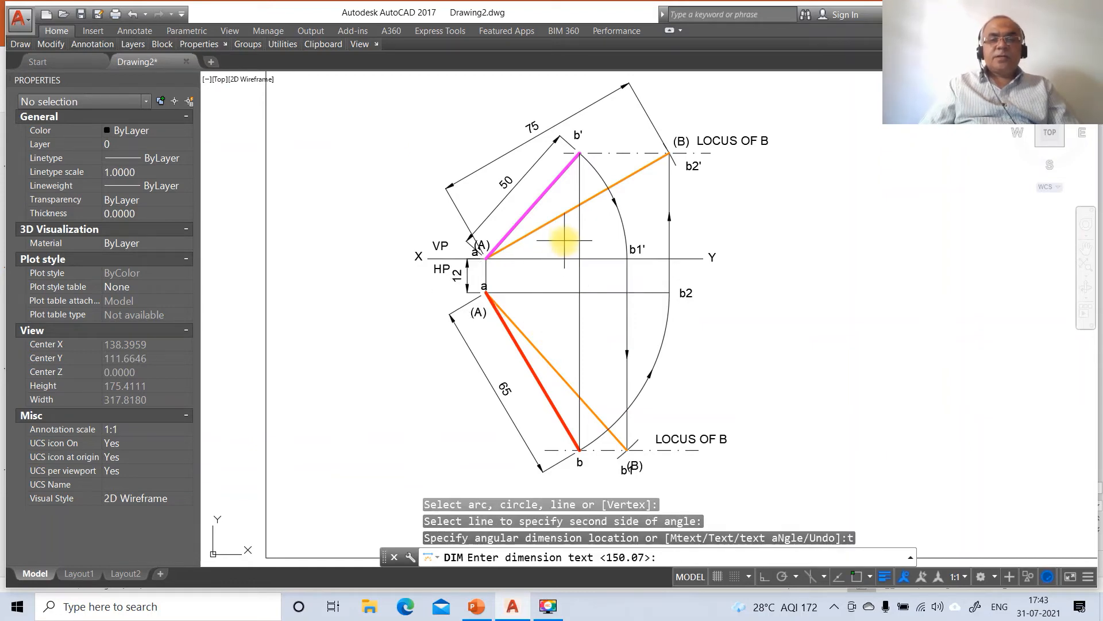
{"action": "key", "text": "Escape"}
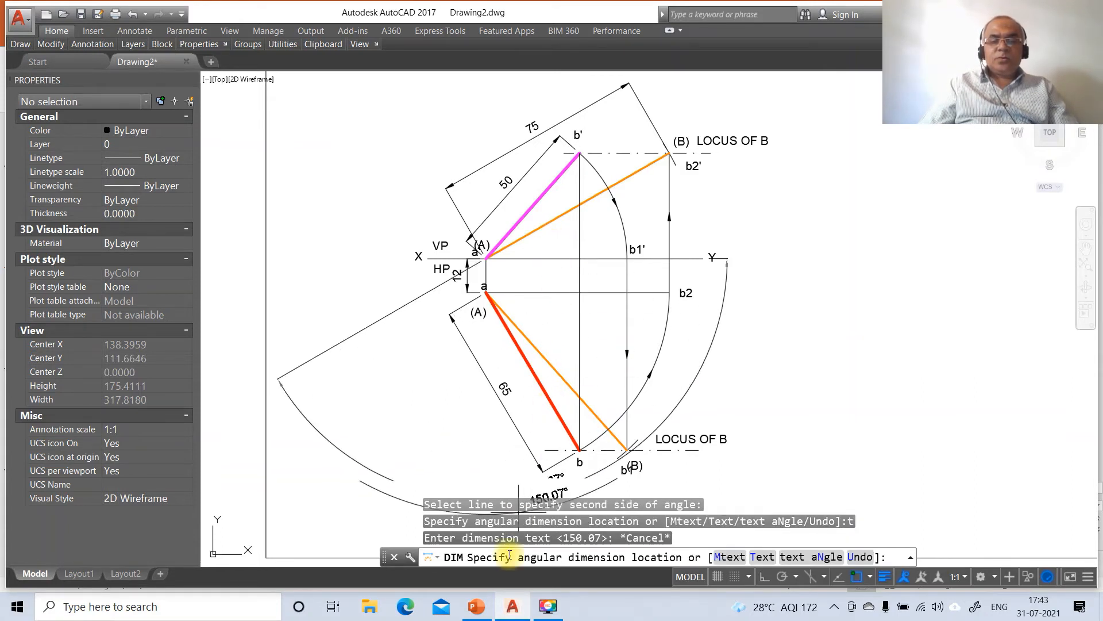
{"action": "left_click", "coordinate": [477, 606]}
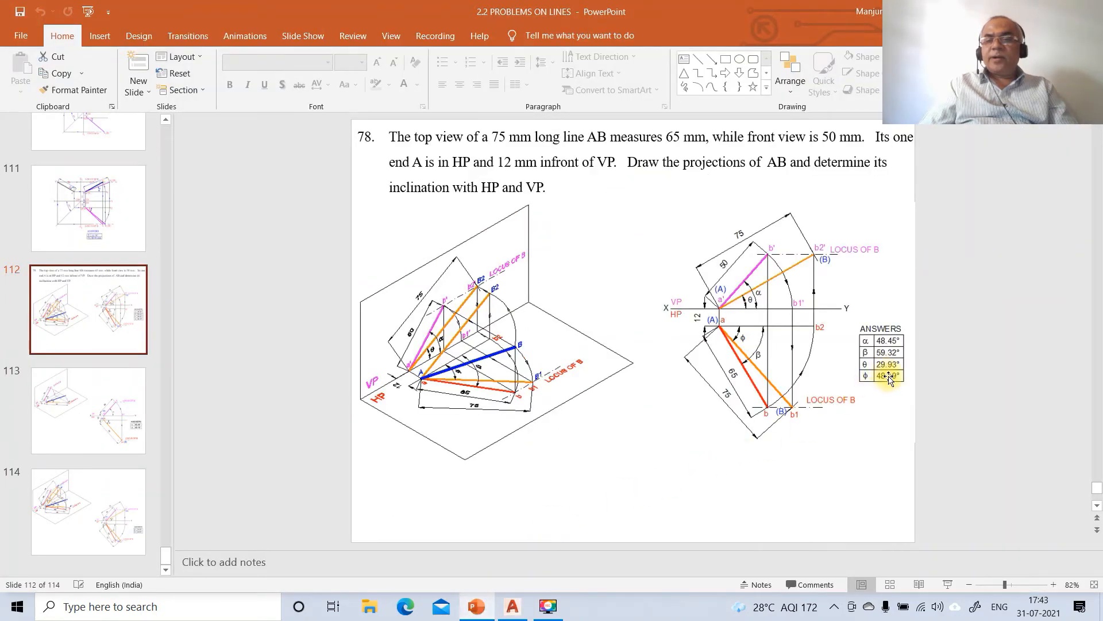
{"action": "left_click", "coordinate": [512, 607]}
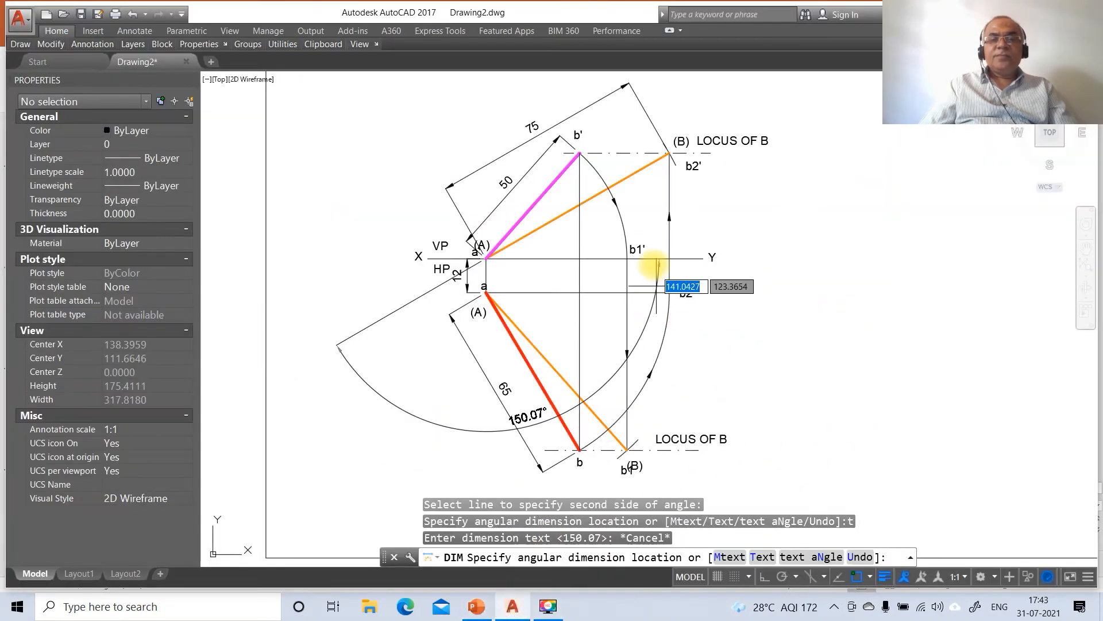
{"action": "type", "text": "t"}
{"action": "key", "text": "Return"}
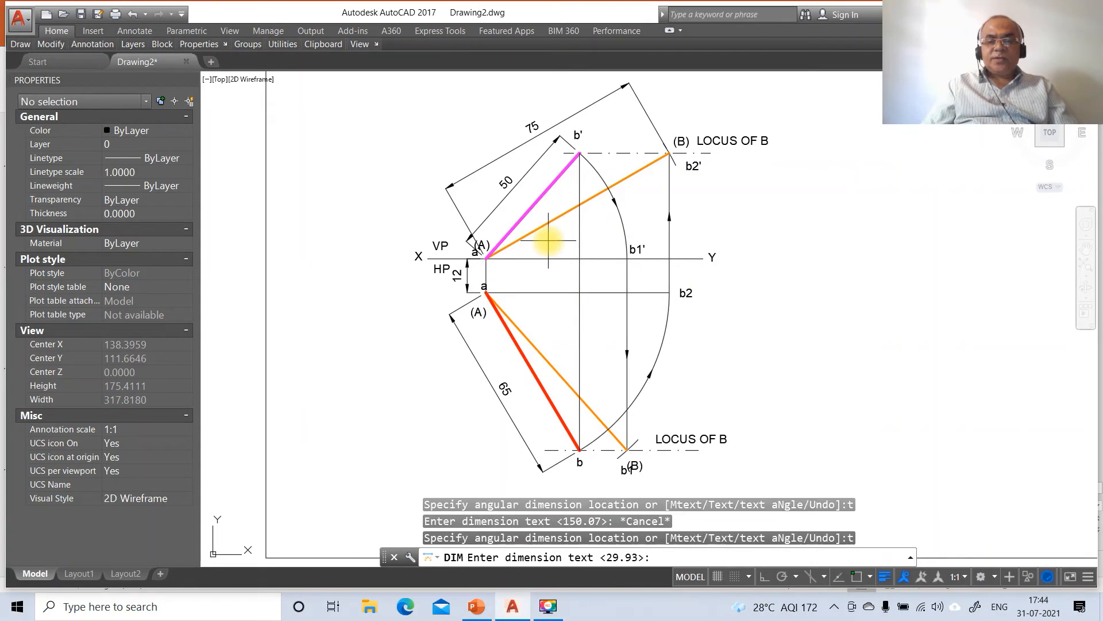
{"action": "key", "text": "Return"}
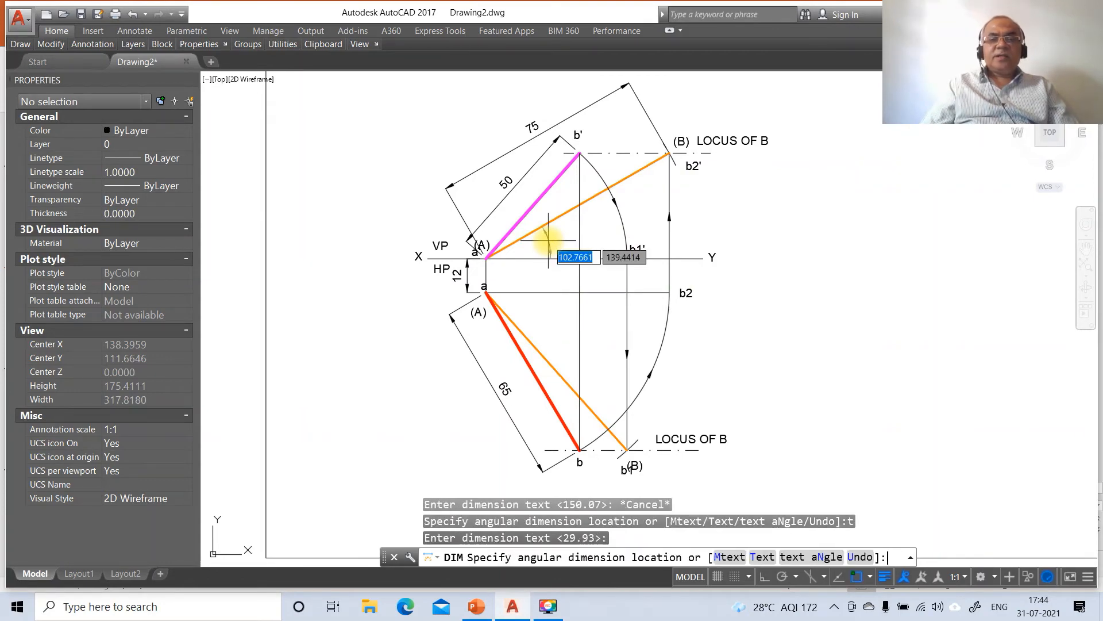
{"action": "left_click", "coordinate": [524, 247]}
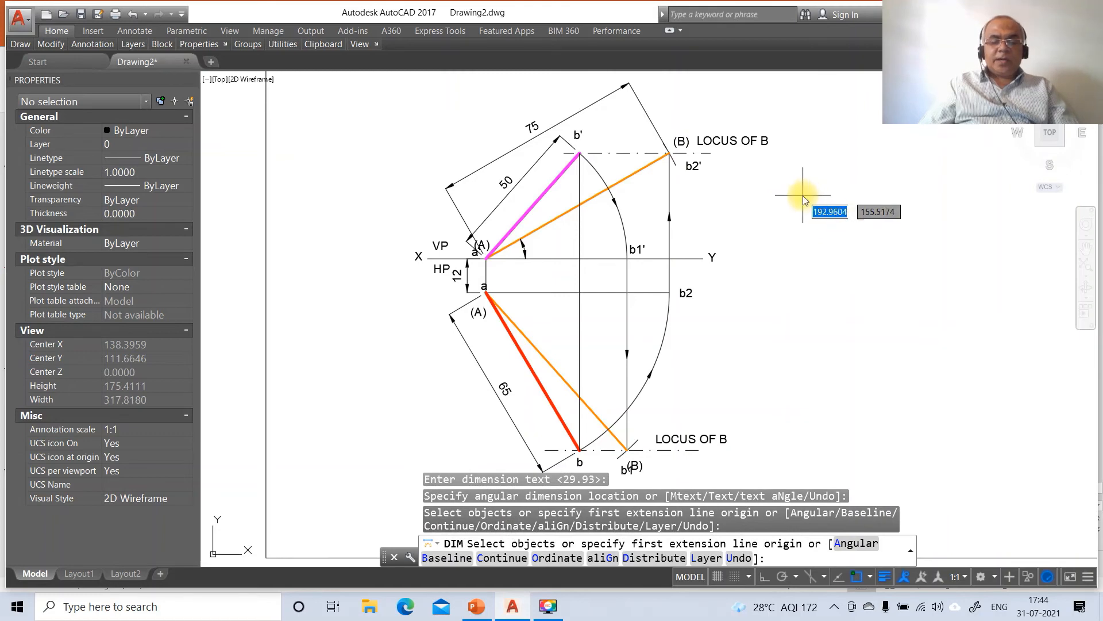
Add a blank-text angular dimension between the magenta line and XY outside the first arc, checking the angle on the PowerPoint slide.
{"action": "type", "text": "a"}
{"action": "key", "text": "Return"}
{"action": "left_click", "coordinate": [525, 212]}
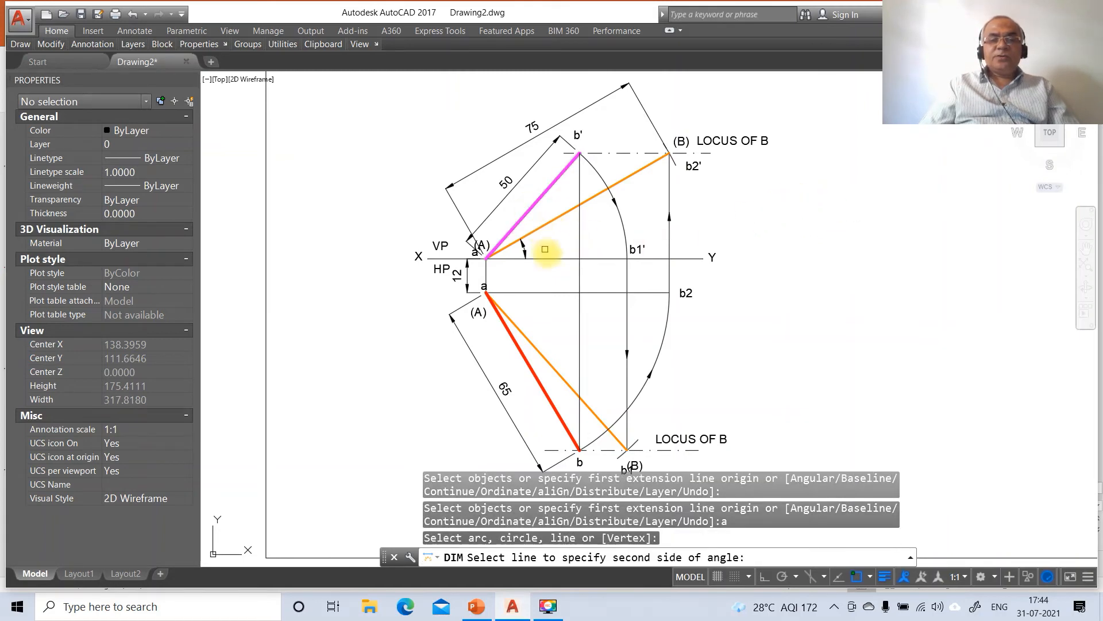
{"action": "left_click", "coordinate": [547, 258]}
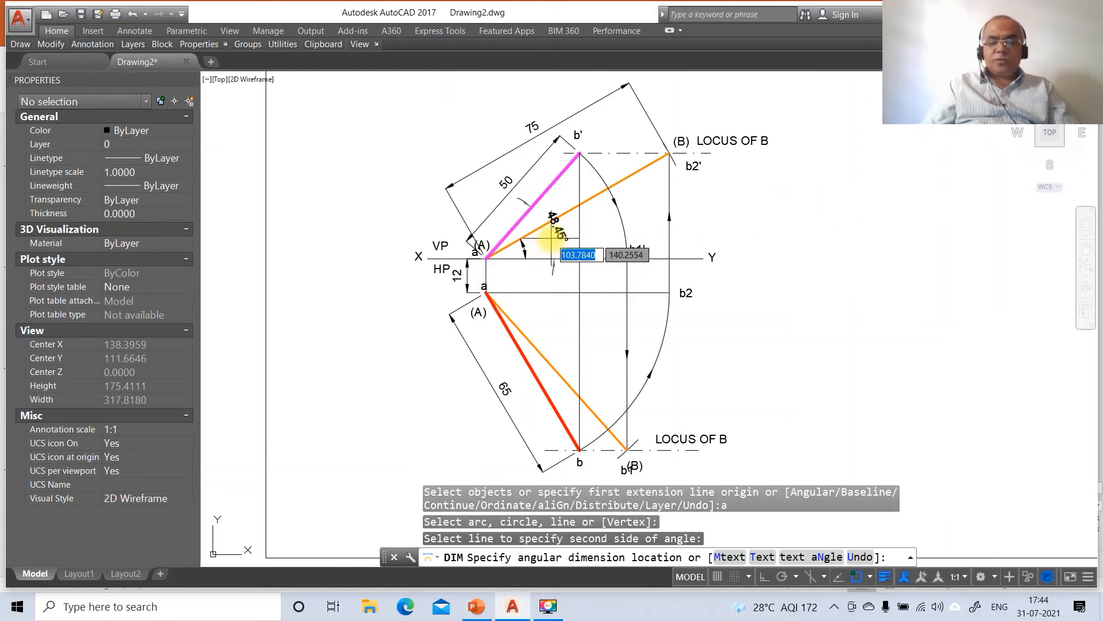
{"action": "type", "text": "t"}
{"action": "key", "text": "Return"}
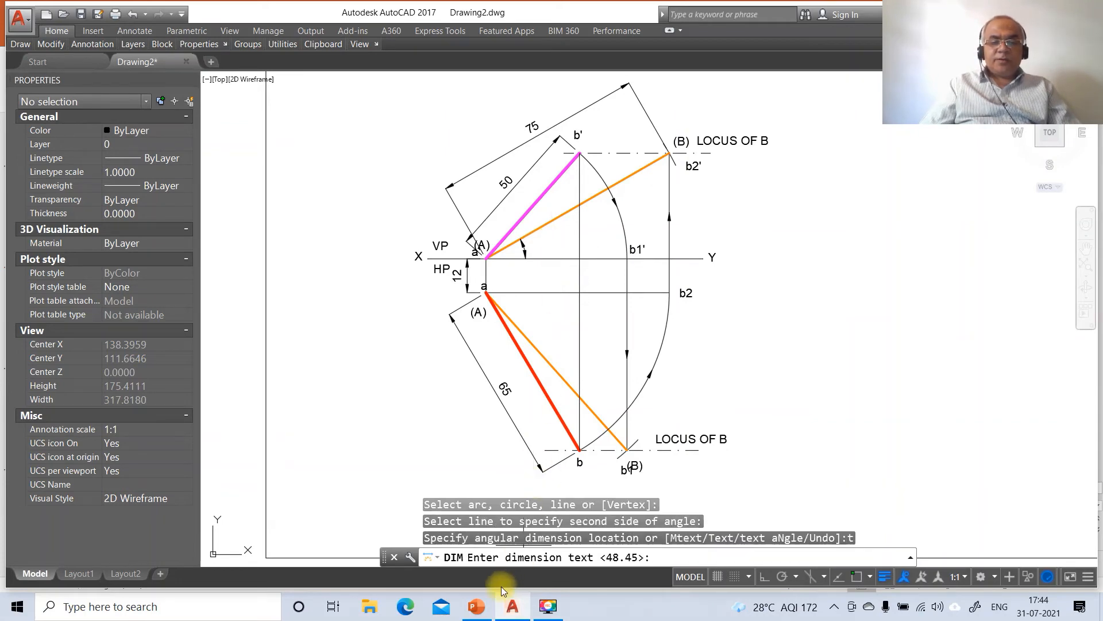
{"action": "left_click", "coordinate": [476, 607]}
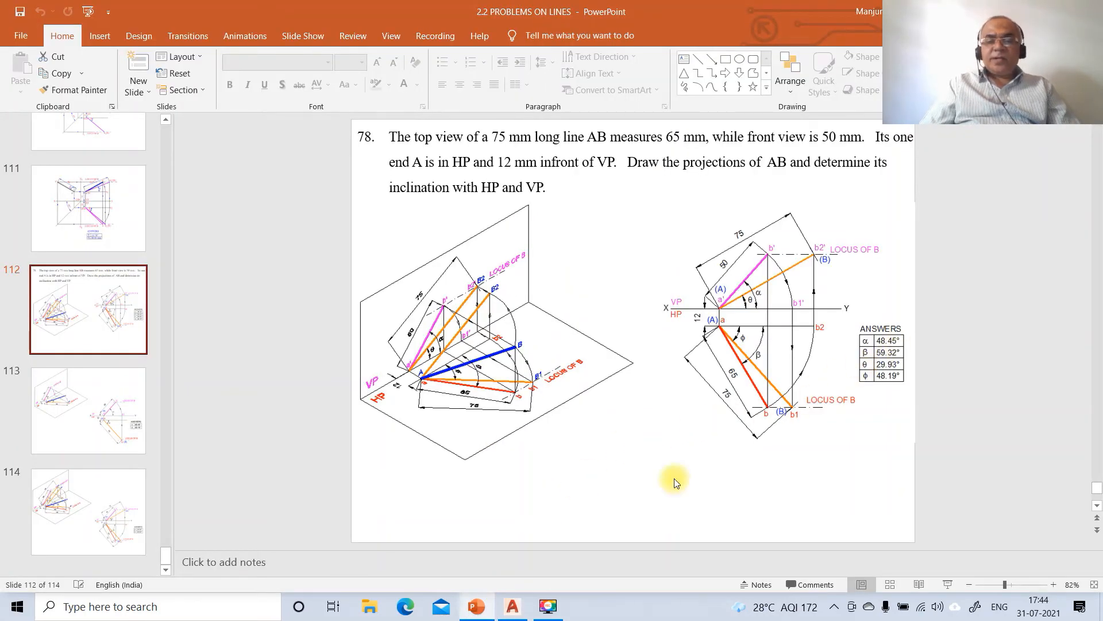
{"action": "left_click", "coordinate": [514, 606]}
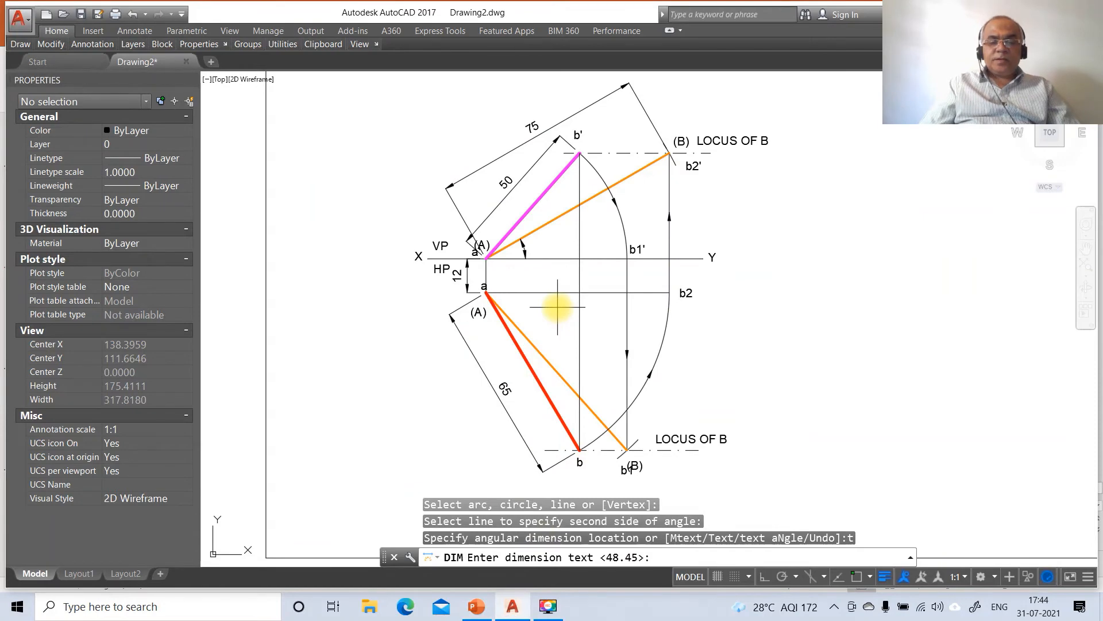
{"action": "key", "text": "Return"}
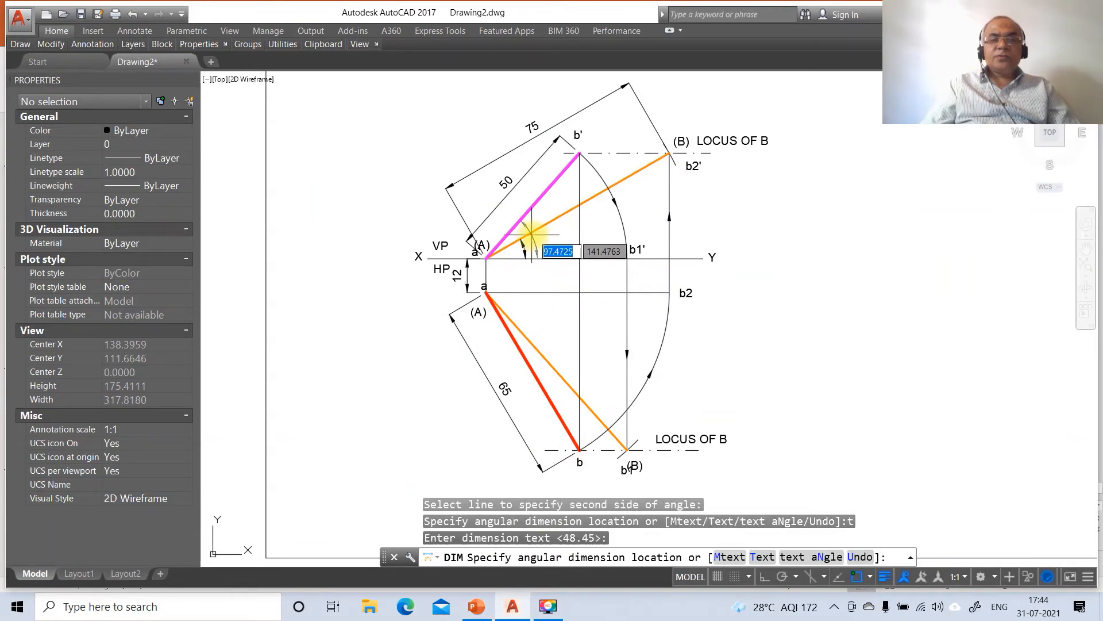
{"action": "left_click", "coordinate": [545, 235]}
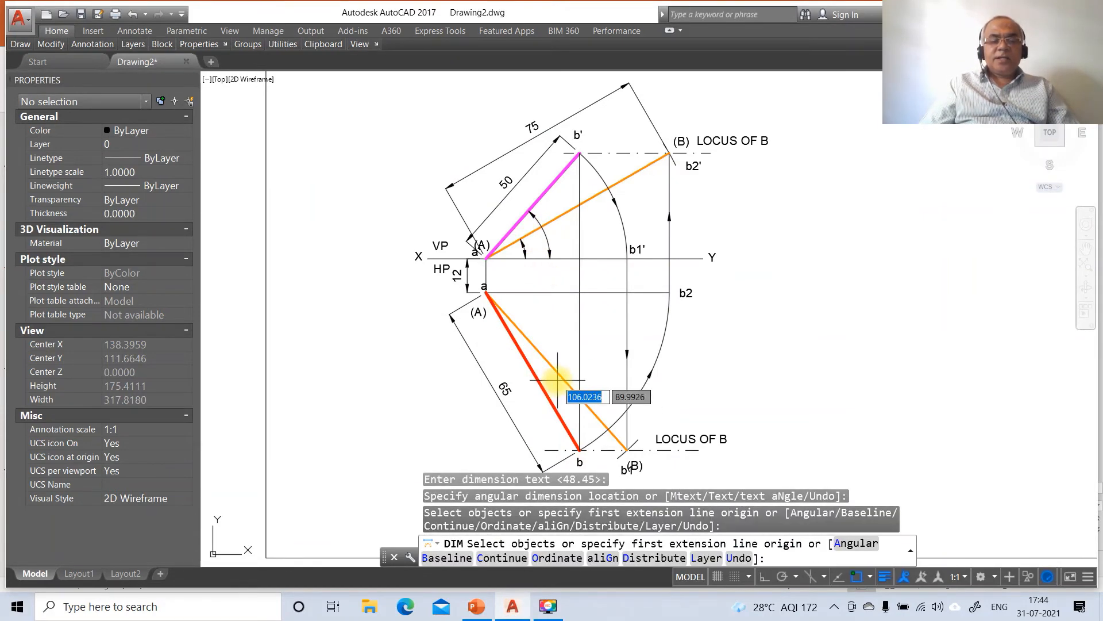
Add a blank-text angular dimension between the lower orange line and the horizontal through a, close to a, checking the PowerPoint answers.
{"action": "type", "text": "a"}
{"action": "key", "text": "Return"}
{"action": "left_click", "coordinate": [525, 336]}
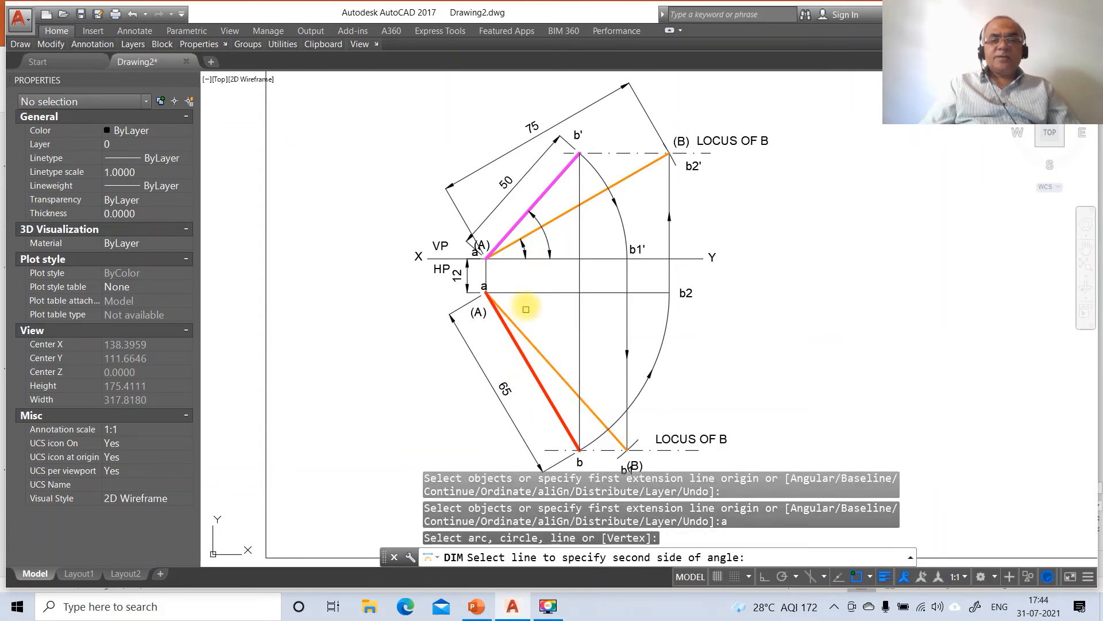
{"action": "left_click", "coordinate": [525, 295]}
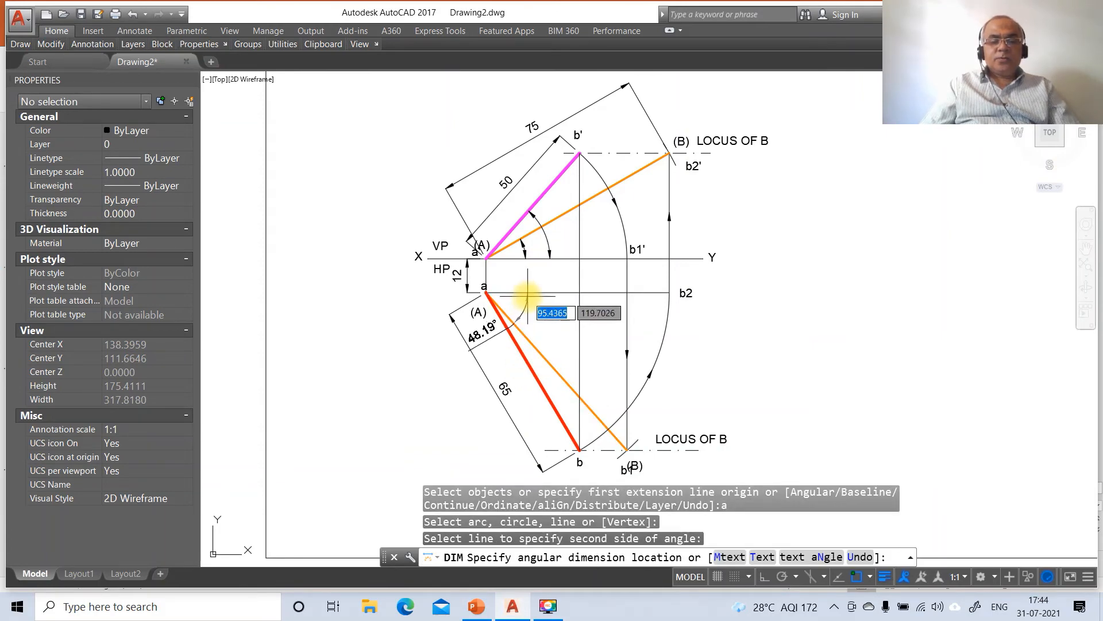
{"action": "type", "text": "t"}
{"action": "key", "text": "Return"}
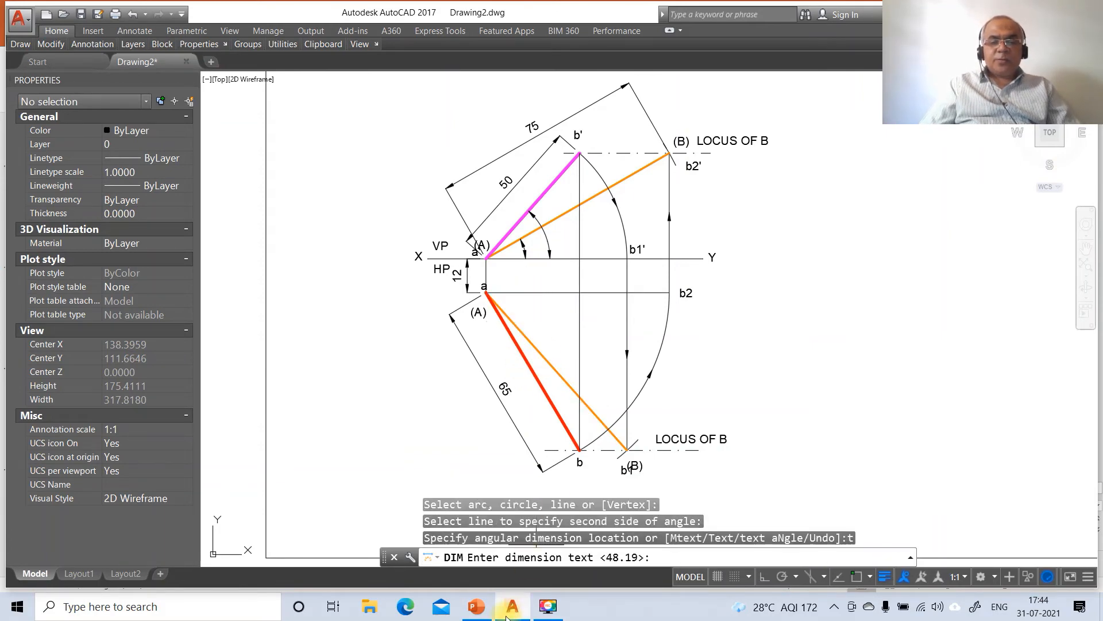
{"action": "left_click", "coordinate": [476, 606]}
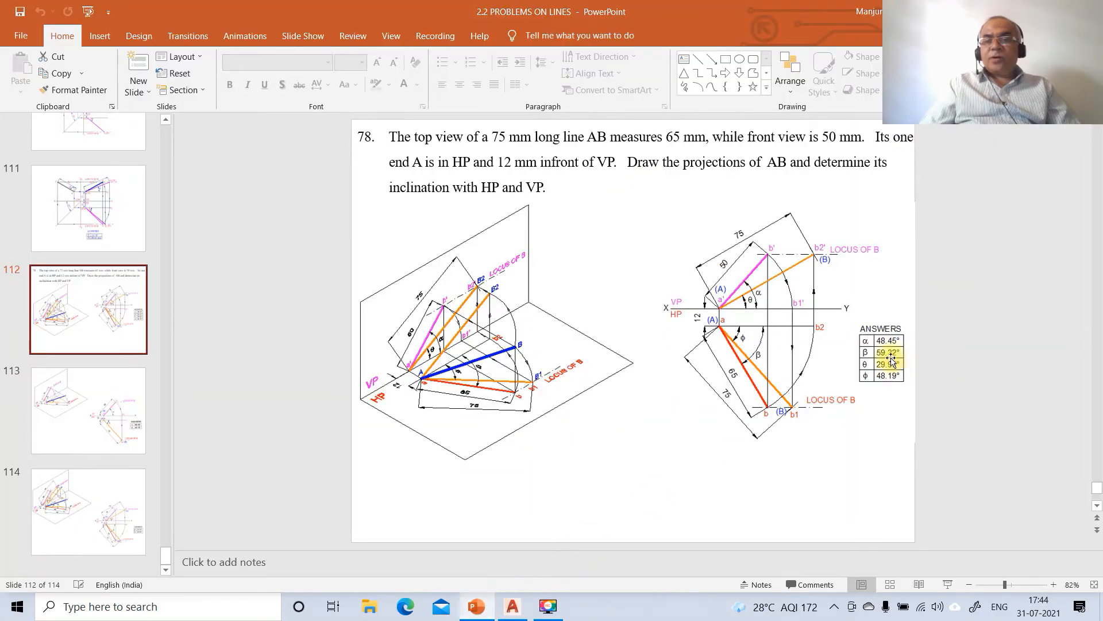
{"action": "left_click", "coordinate": [514, 607]}
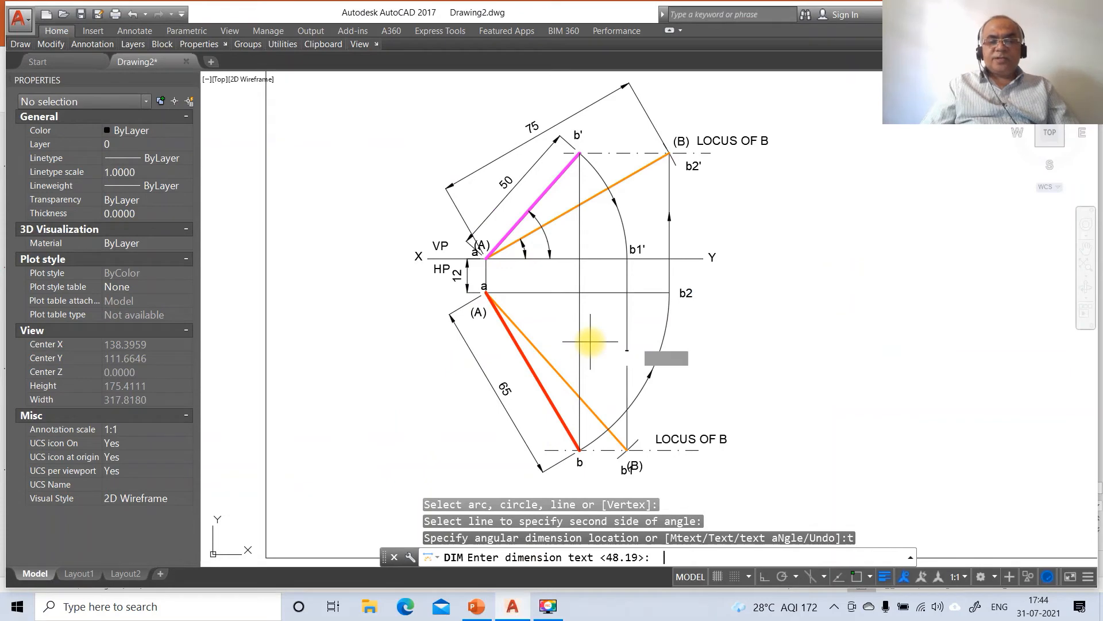
{"action": "key", "text": "Return"}
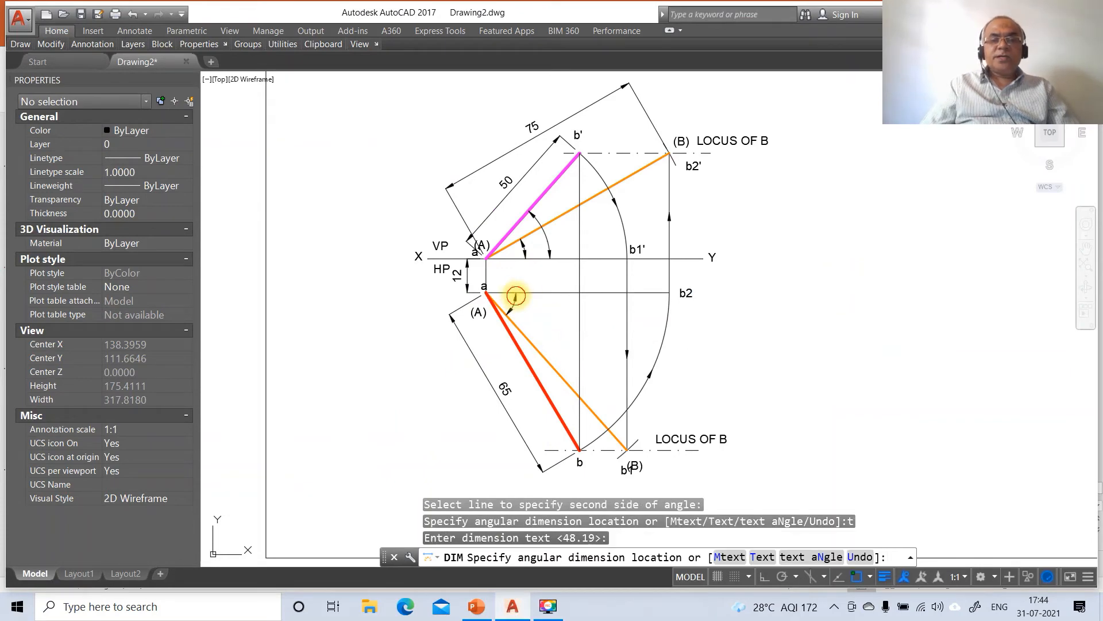
{"action": "left_click", "coordinate": [516, 296]}
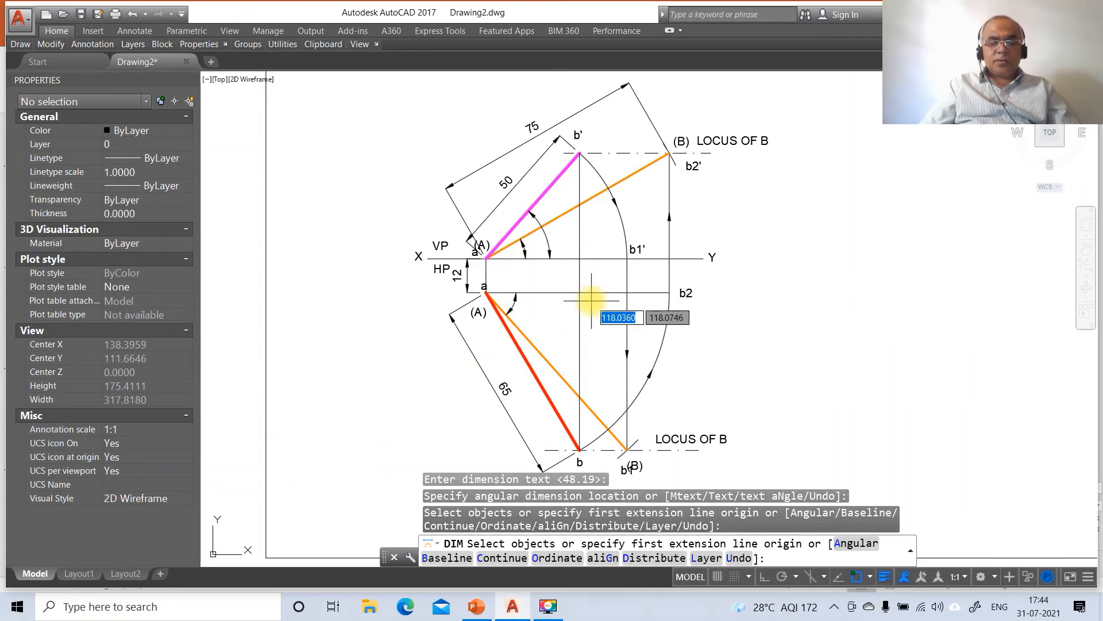
Add a blank-text angular dimension between the red line and the horizontal through a, outside the first arc, checking the PowerPoint answers.
{"action": "type", "text": "a"}
{"action": "key", "text": "Return"}
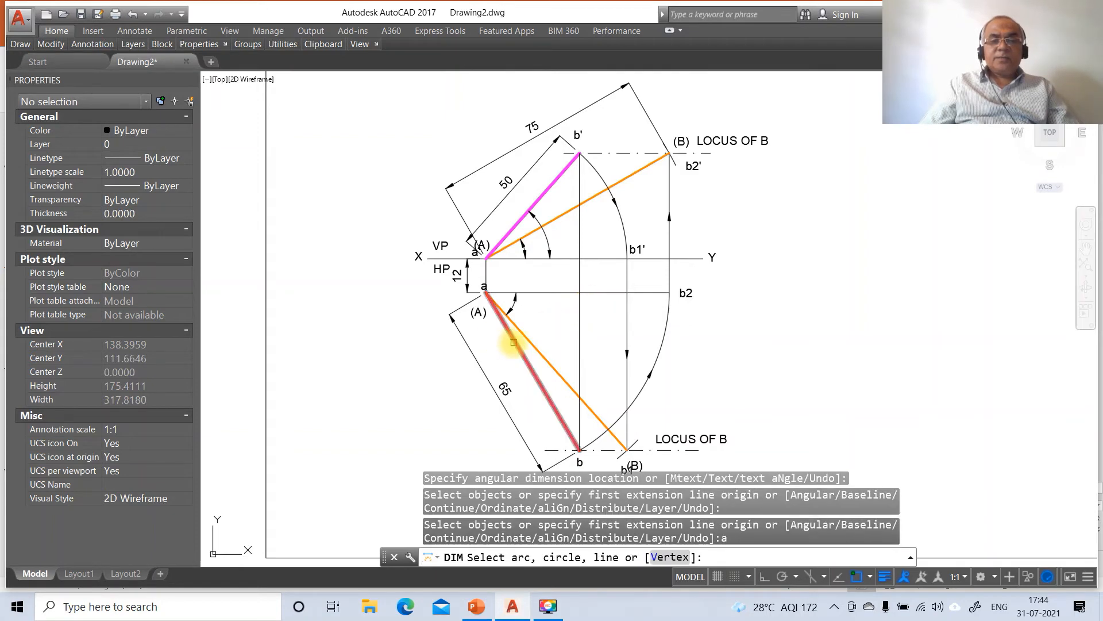
{"action": "left_click", "coordinate": [510, 335]}
{"action": "left_click", "coordinate": [538, 295]}
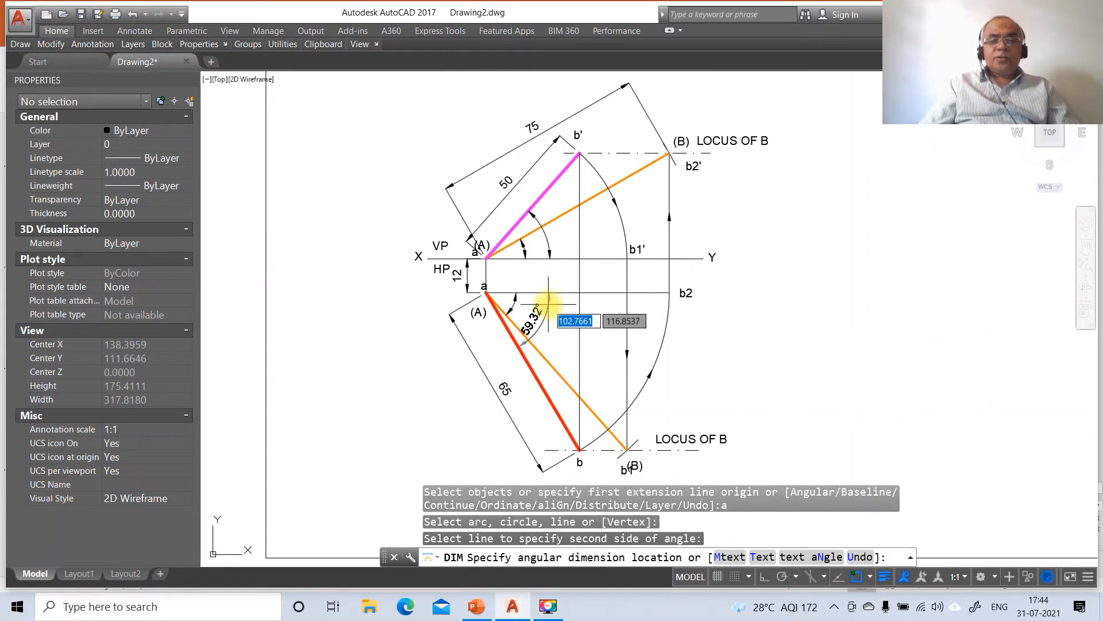
{"action": "type", "text": "t"}
{"action": "key", "text": "Return"}
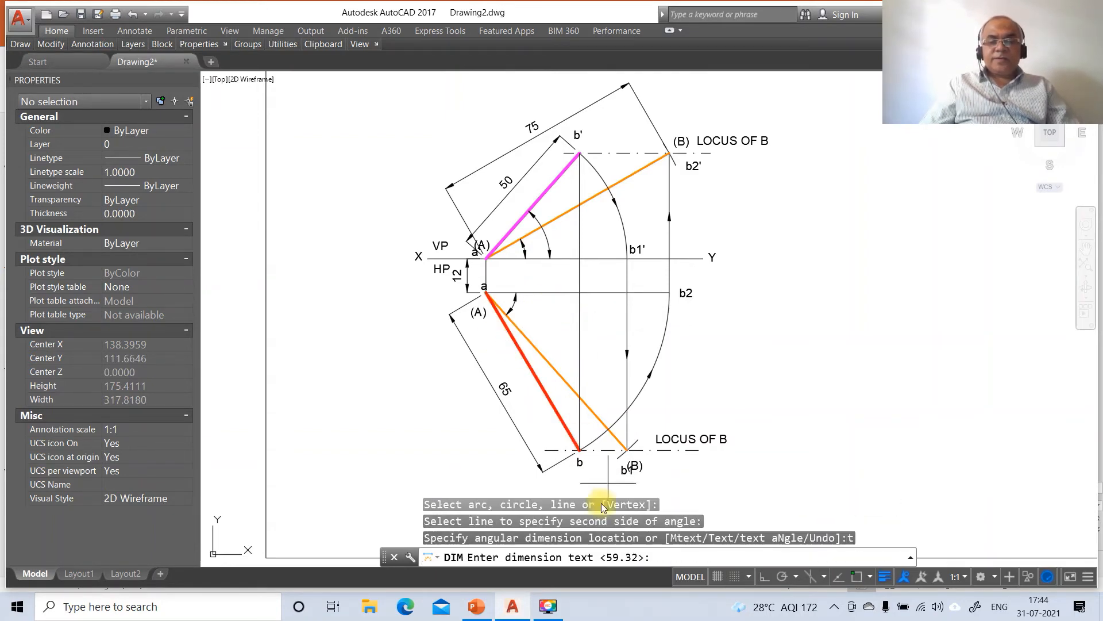
{"action": "left_click", "coordinate": [476, 606]}
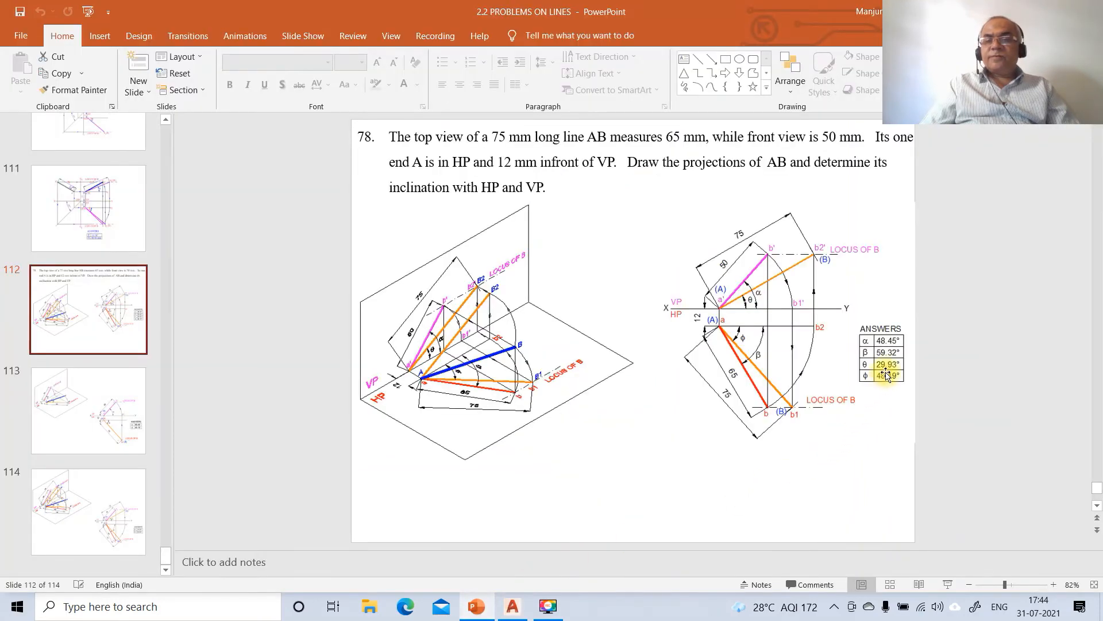
{"action": "left_click", "coordinate": [512, 606]}
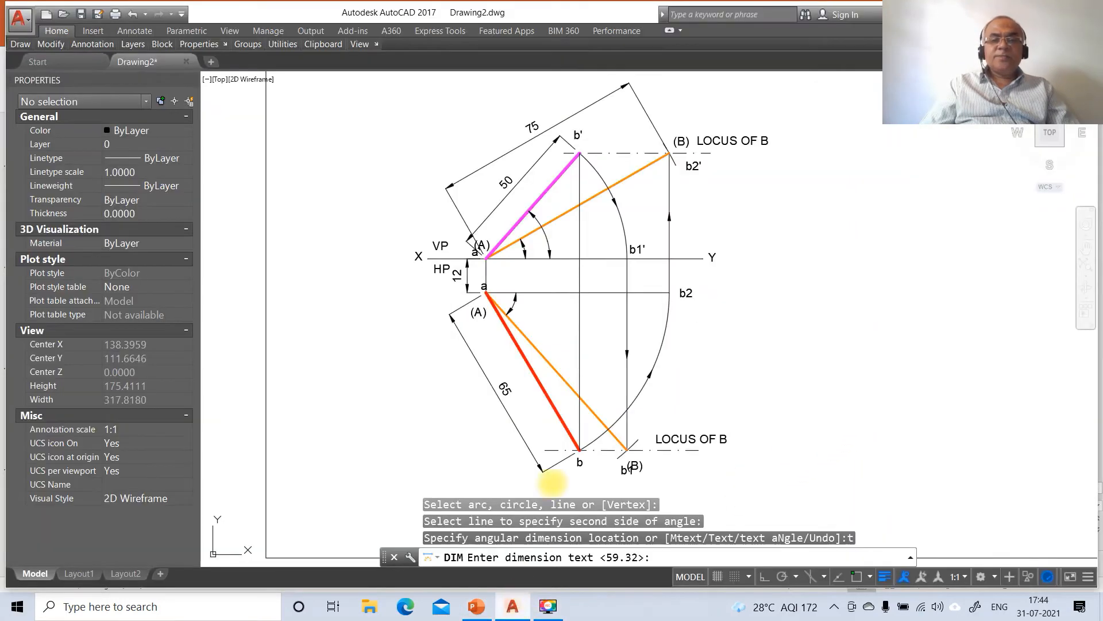
{"action": "key", "text": "Return"}
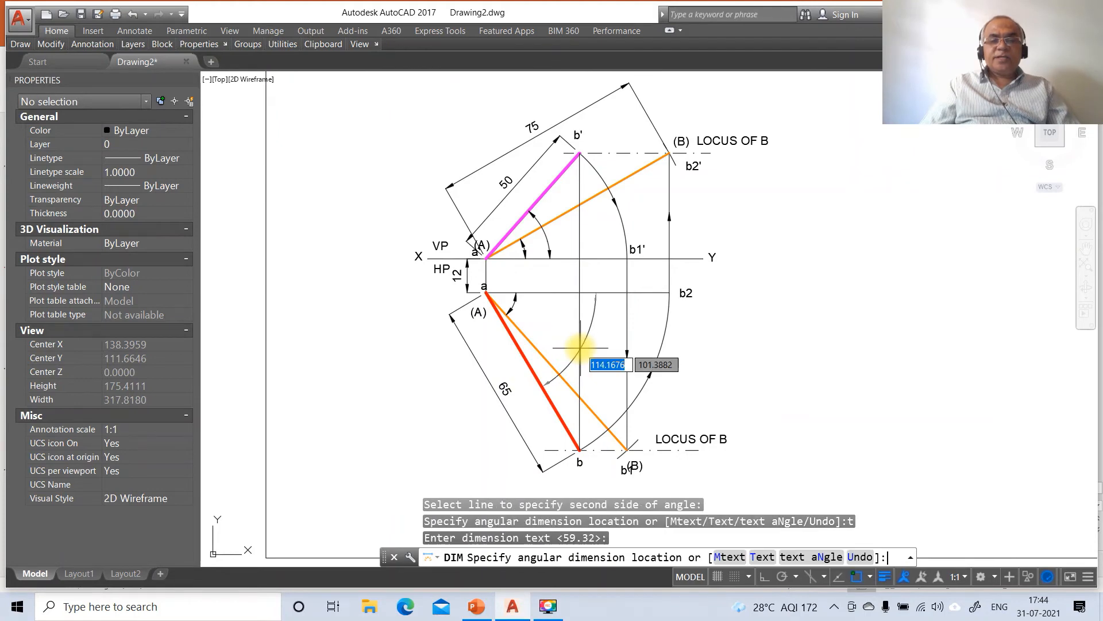
{"action": "left_click", "coordinate": [536, 315]}
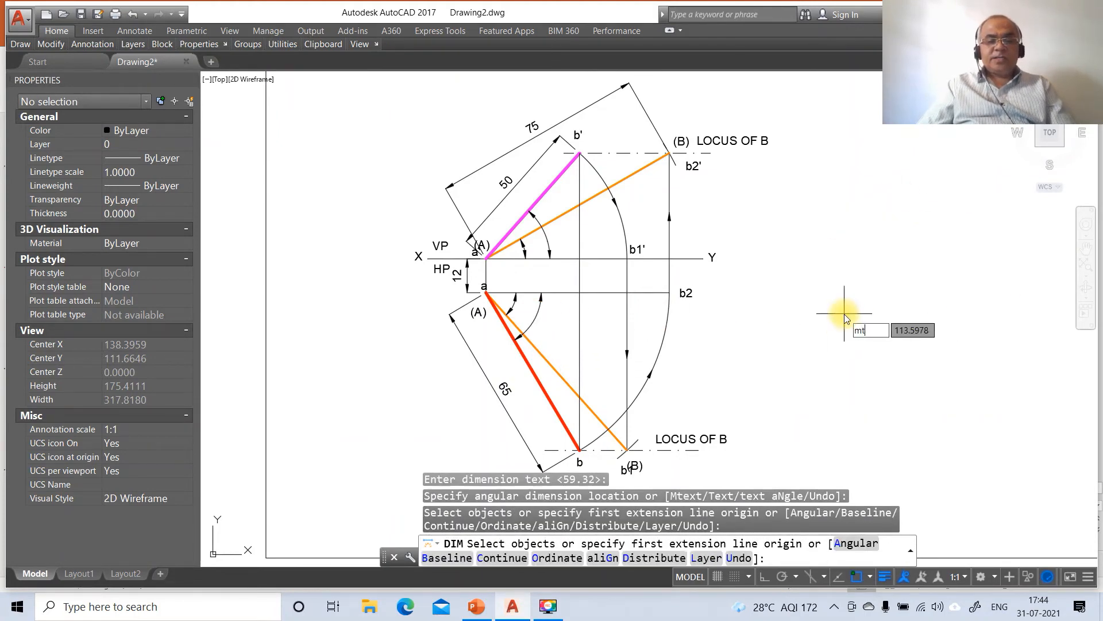
{"action": "type", "text": "mt"}
{"action": "key", "text": "Escape"}
Add a multiline text label α in the Symbol font beside the outer angle arc of the magenta line.
{"action": "type", "text": "mt"}
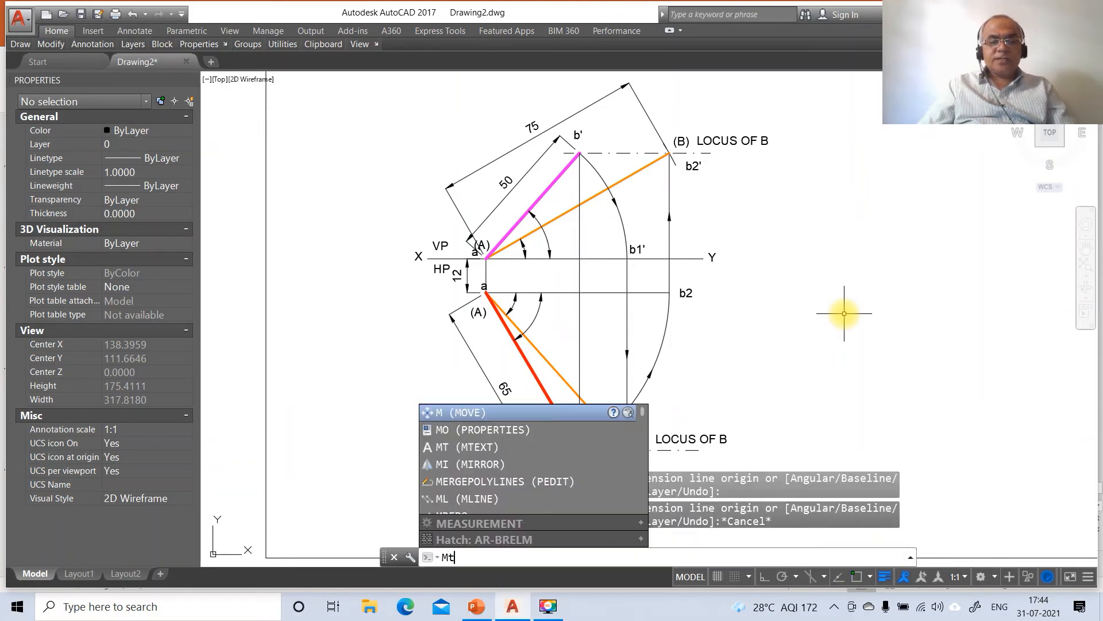
{"action": "key", "text": "Return"}
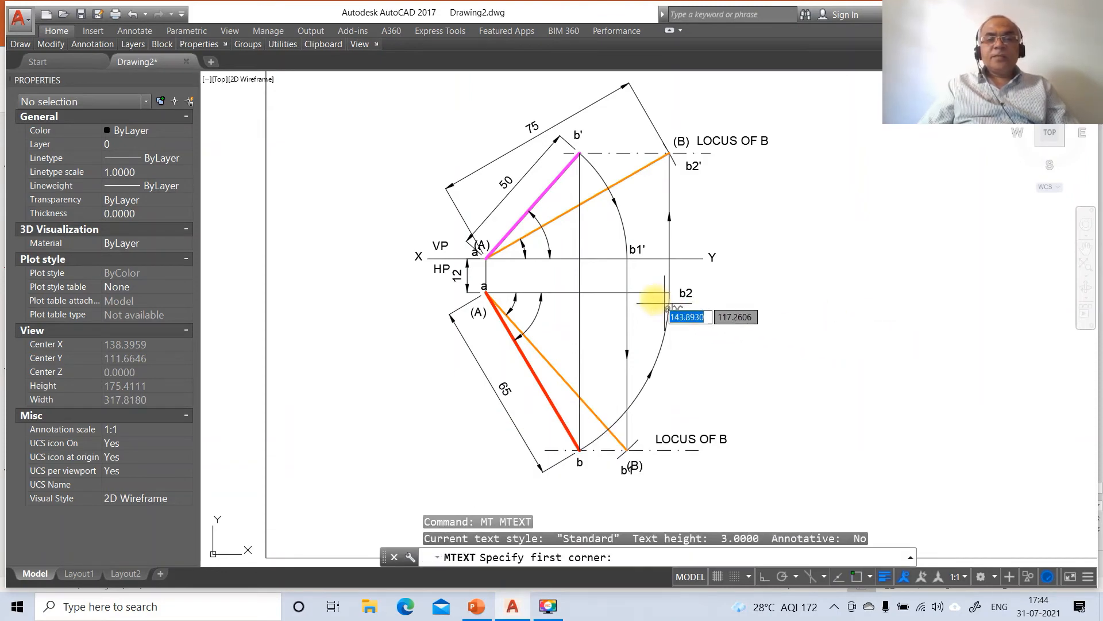
{"action": "left_click", "coordinate": [561, 236]}
{"action": "left_click", "coordinate": [568, 241]}
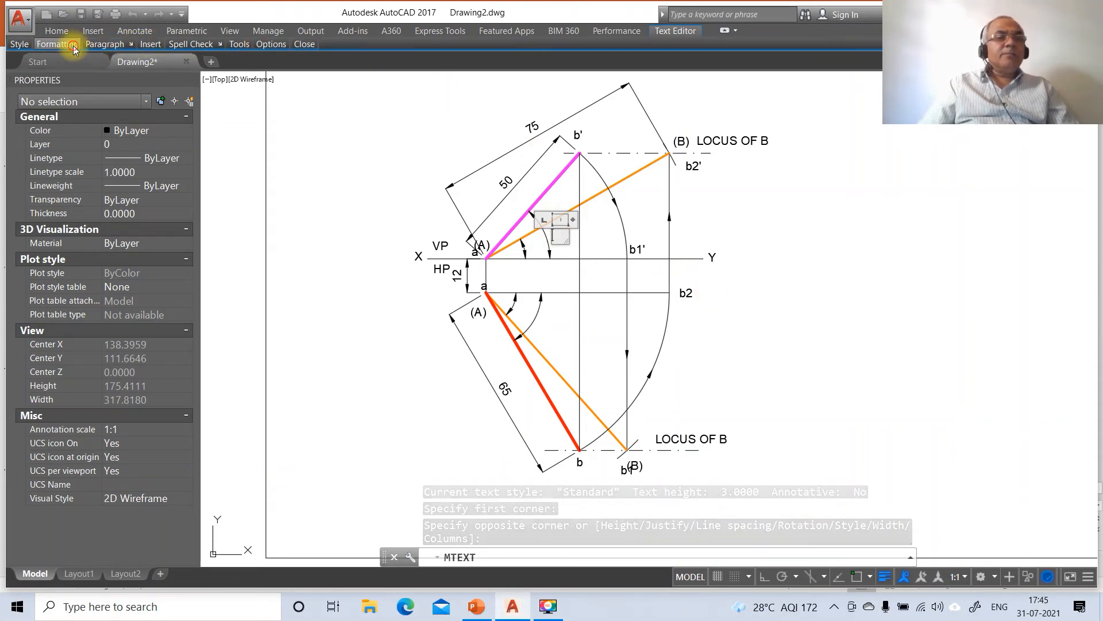
{"action": "mouse_move", "coordinate": [71, 51]}
{"action": "left_click", "coordinate": [154, 63]}
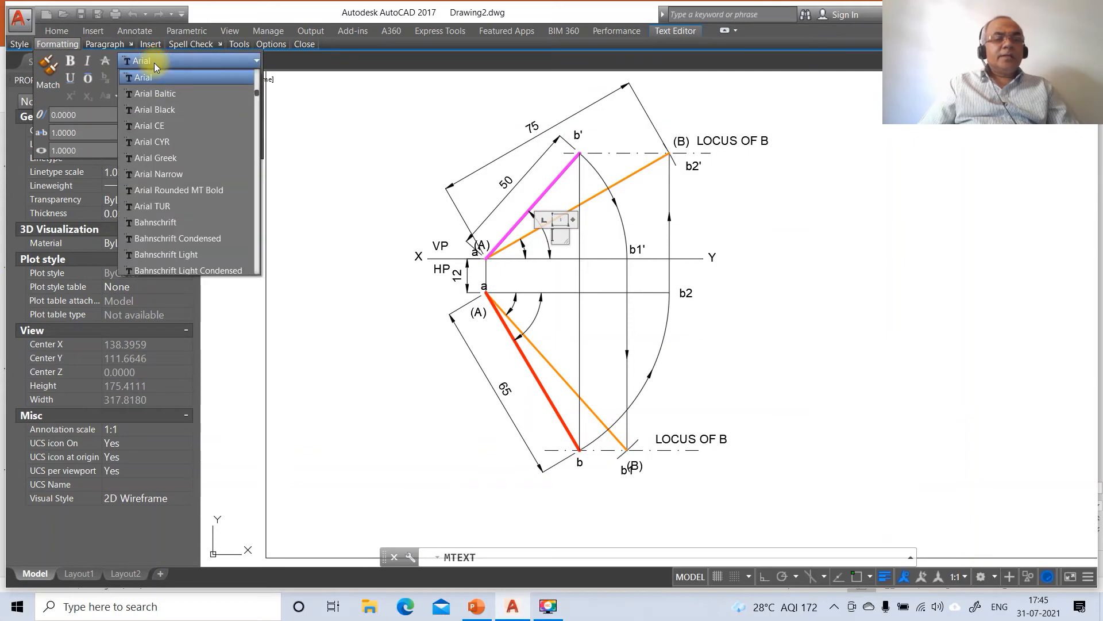
{"action": "scroll", "coordinate": [158, 241], "scroll_direction": "down", "scroll_amount": 10}
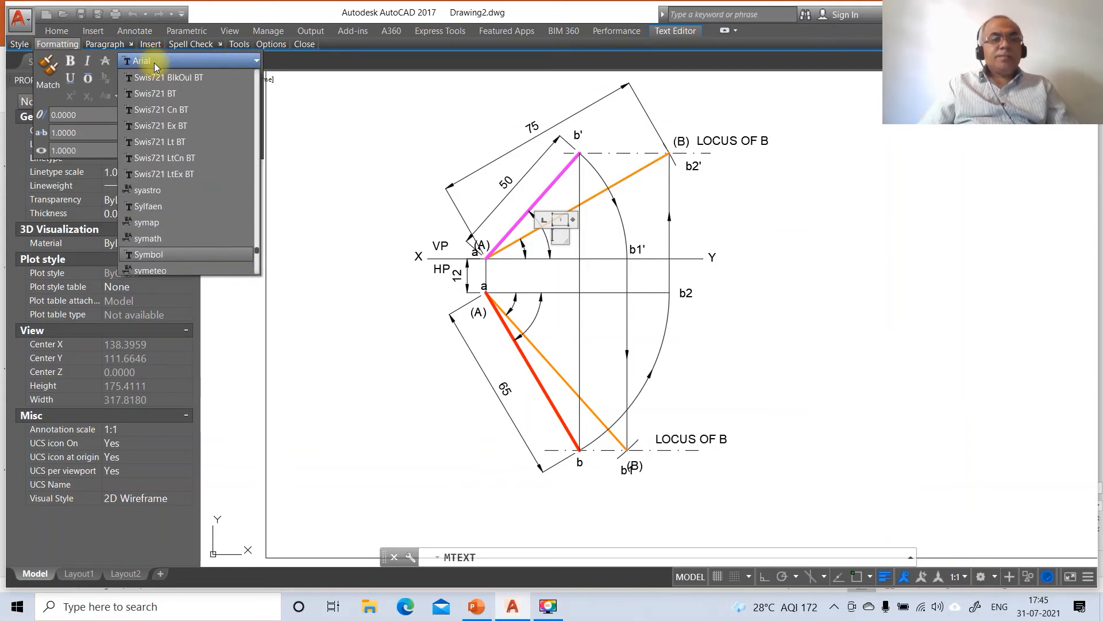
{"action": "left_click", "coordinate": [156, 253]}
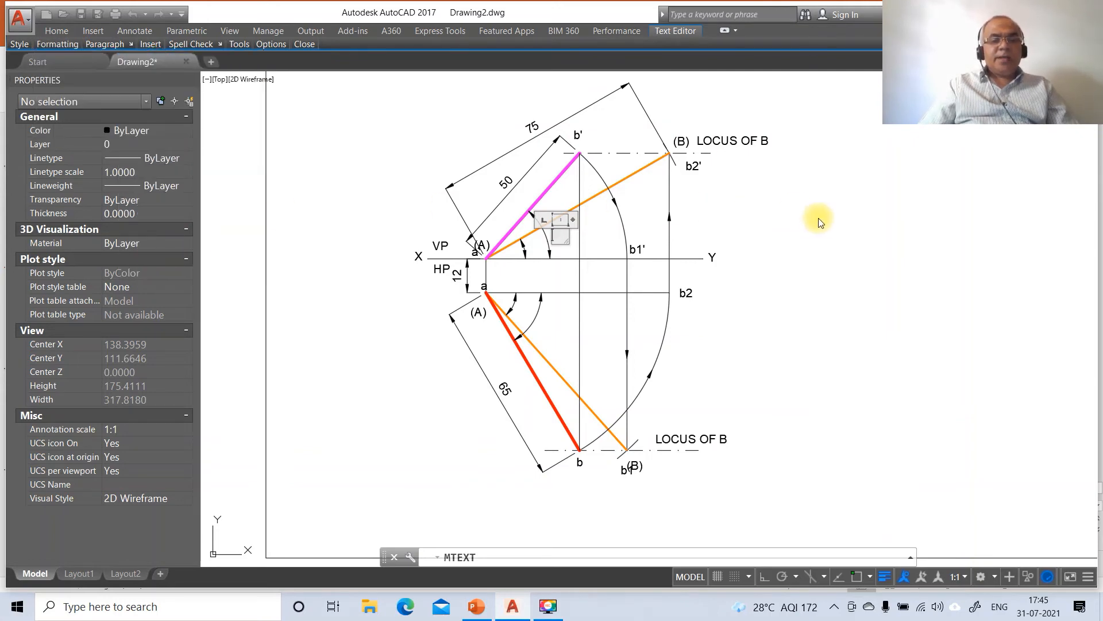
{"action": "type", "text": "a"}
{"action": "left_click", "coordinate": [815, 250]}
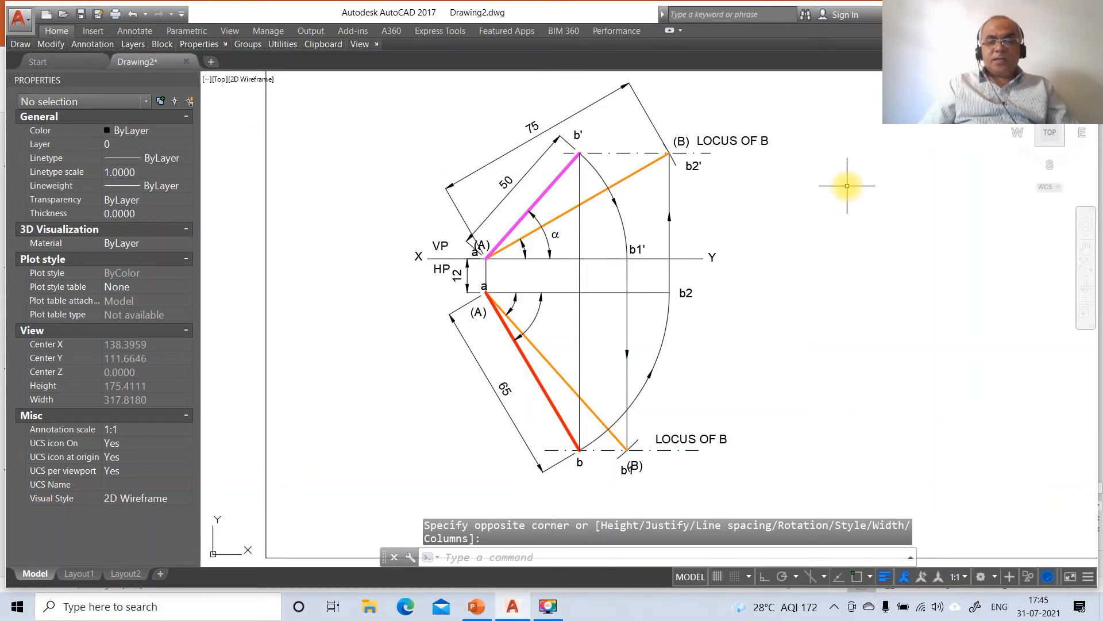
Copy the α label to the other three angle arcs, one above XY and two below the horizontal through a.
{"action": "type", "text": "Co"}
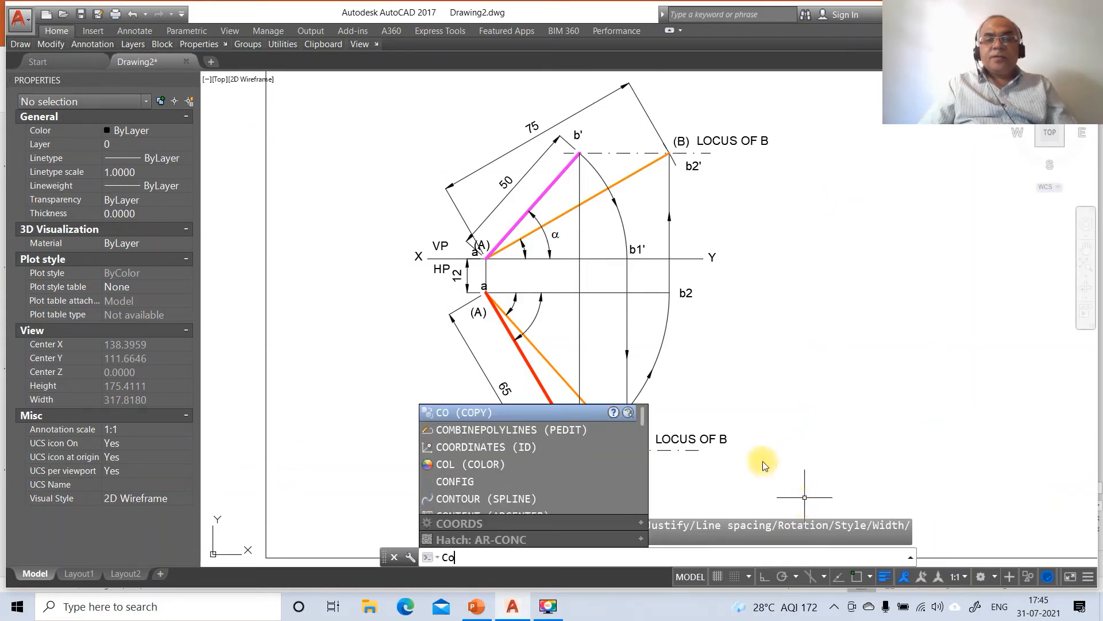
{"action": "key", "text": "Return"}
{"action": "left_click", "coordinate": [555, 234]}
{"action": "key", "text": "Return"}
{"action": "left_click", "coordinate": [592, 270]}
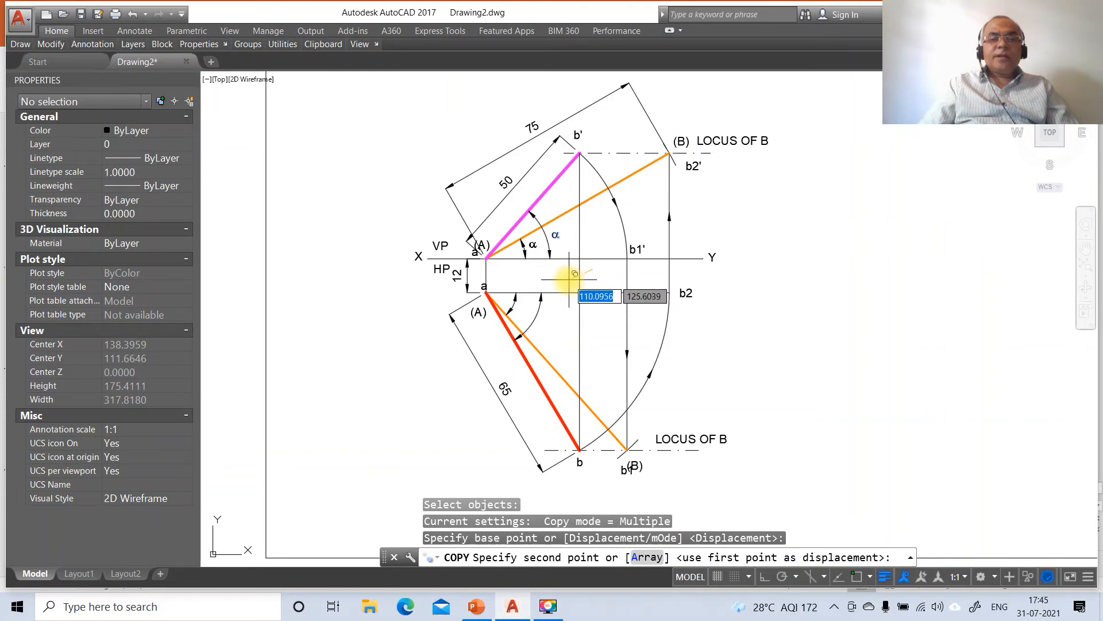
{"action": "left_click", "coordinate": [565, 337]}
{"action": "left_click", "coordinate": [562, 344]}
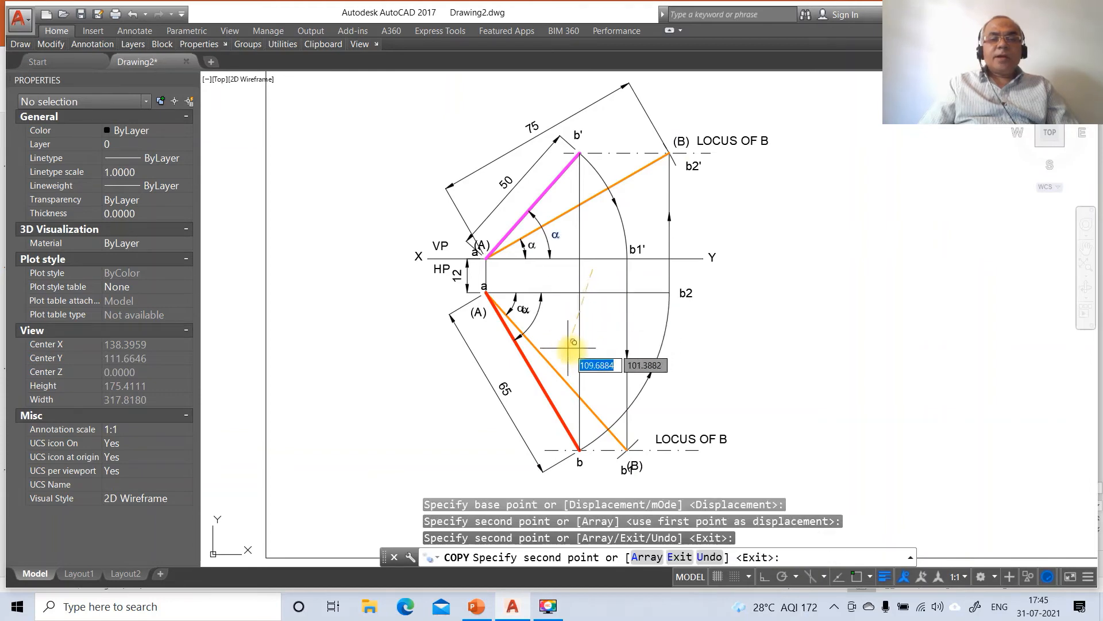
{"action": "left_click", "coordinate": [580, 355]}
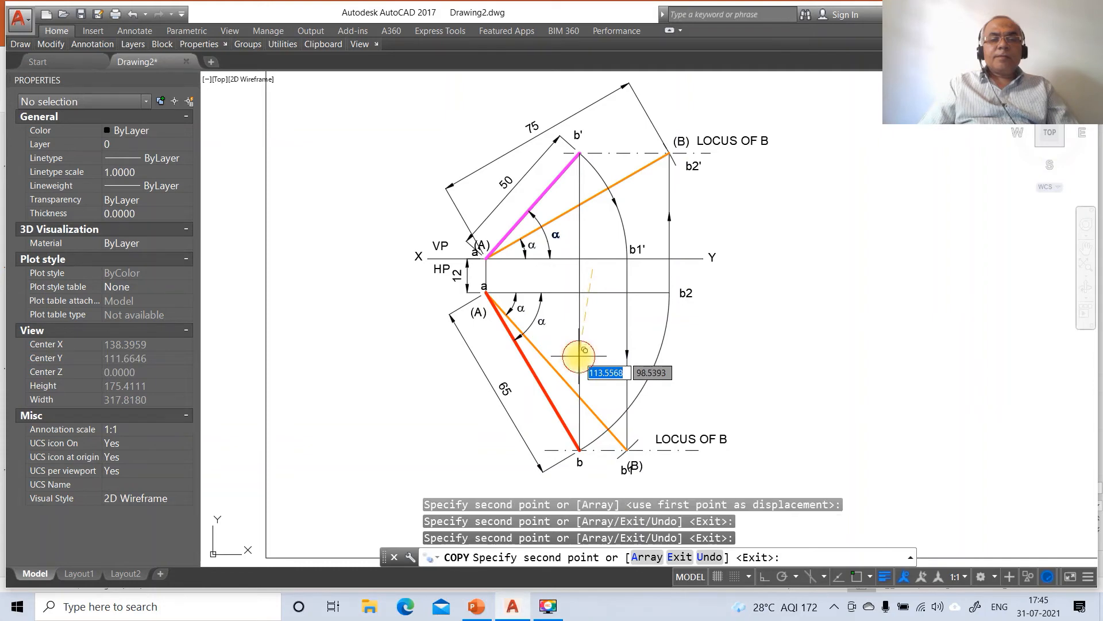
{"action": "key", "text": "Return"}
Edit the copied labels to θ at the upper orange line, ϕ at the lower orange line and β at the red line.
{"action": "type", "text": "ddedi"}
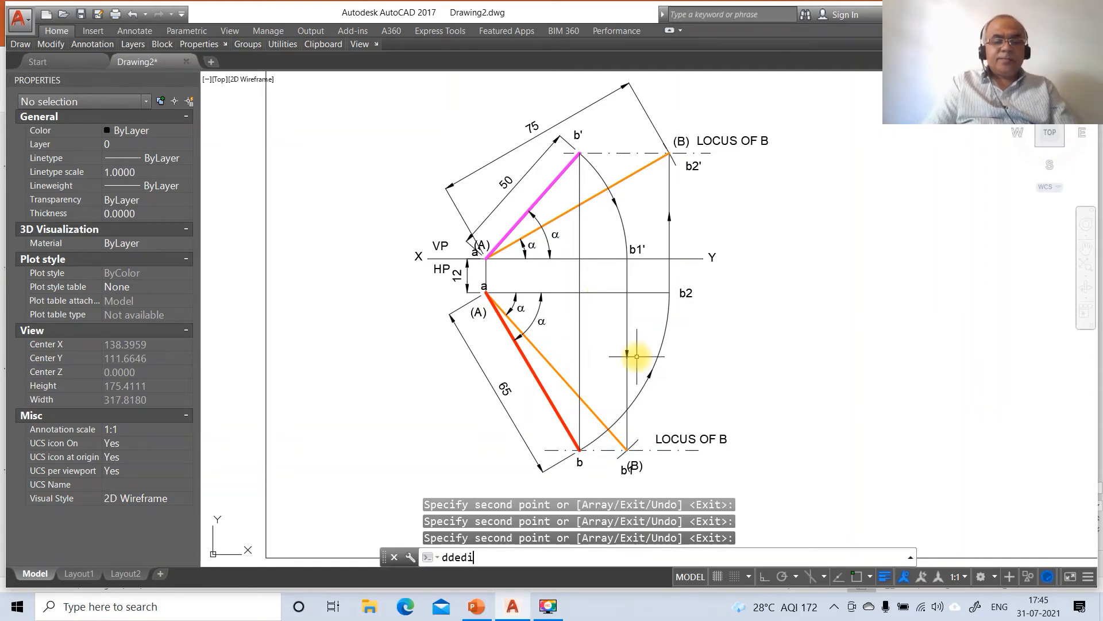
{"action": "type", "text": "t"}
{"action": "key", "text": "Return"}
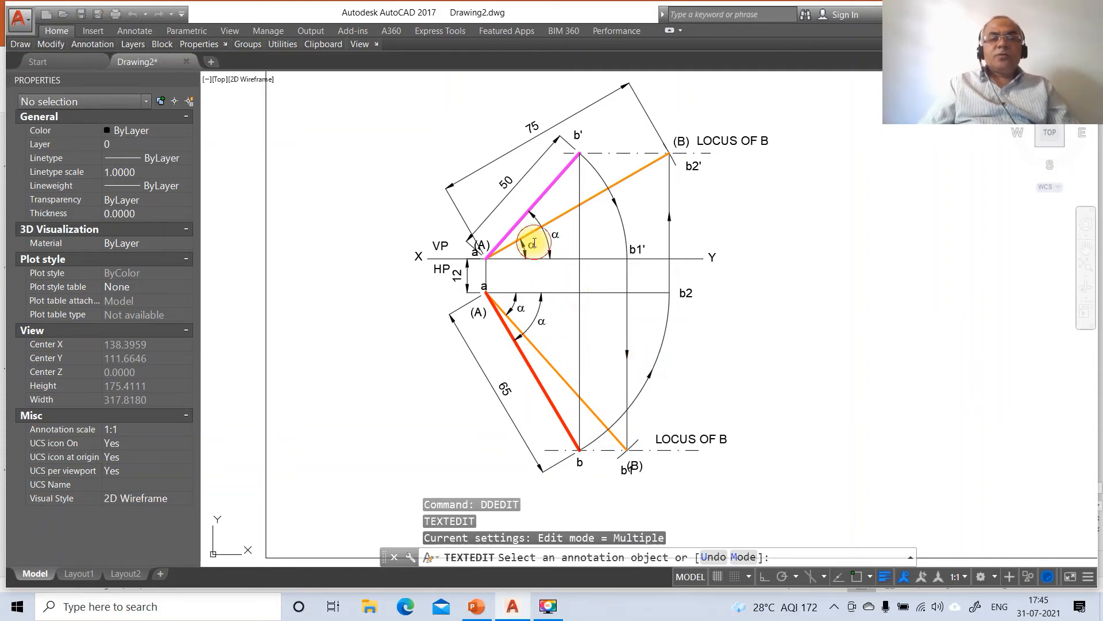
{"action": "left_click", "coordinate": [535, 243]}
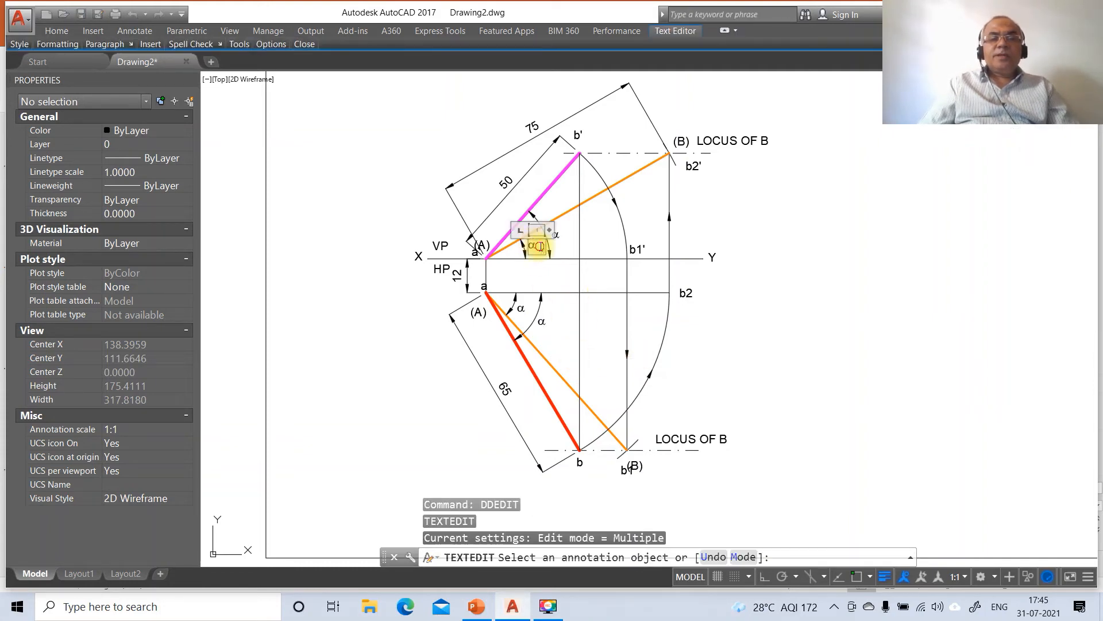
{"action": "left_click", "coordinate": [703, 322]}
{"action": "left_click", "coordinate": [520, 308]}
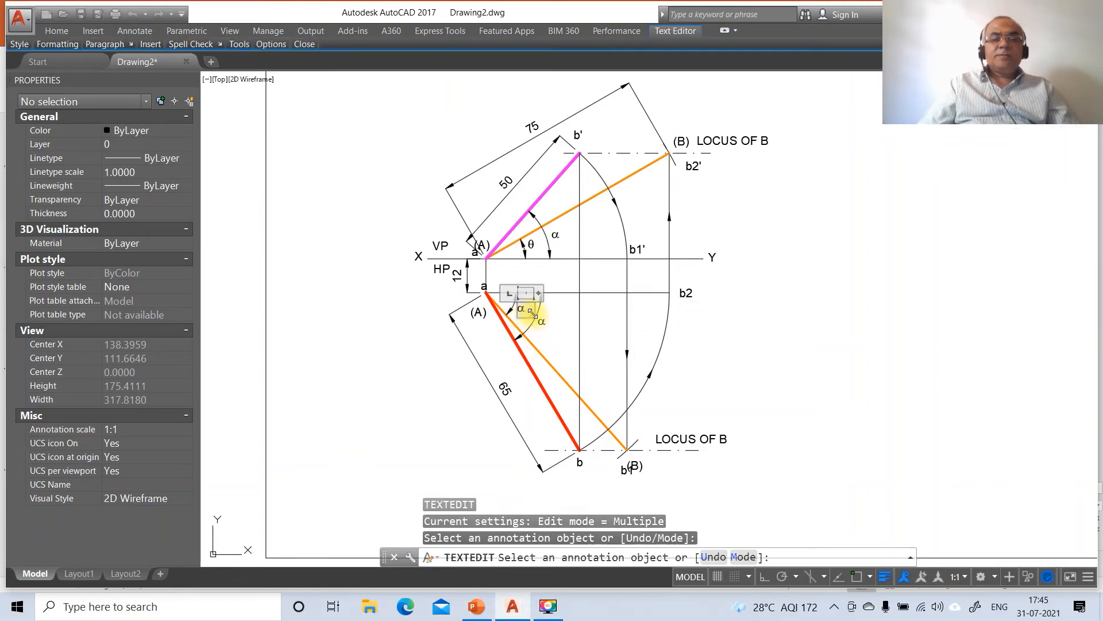
{"action": "left_click", "coordinate": [610, 340]}
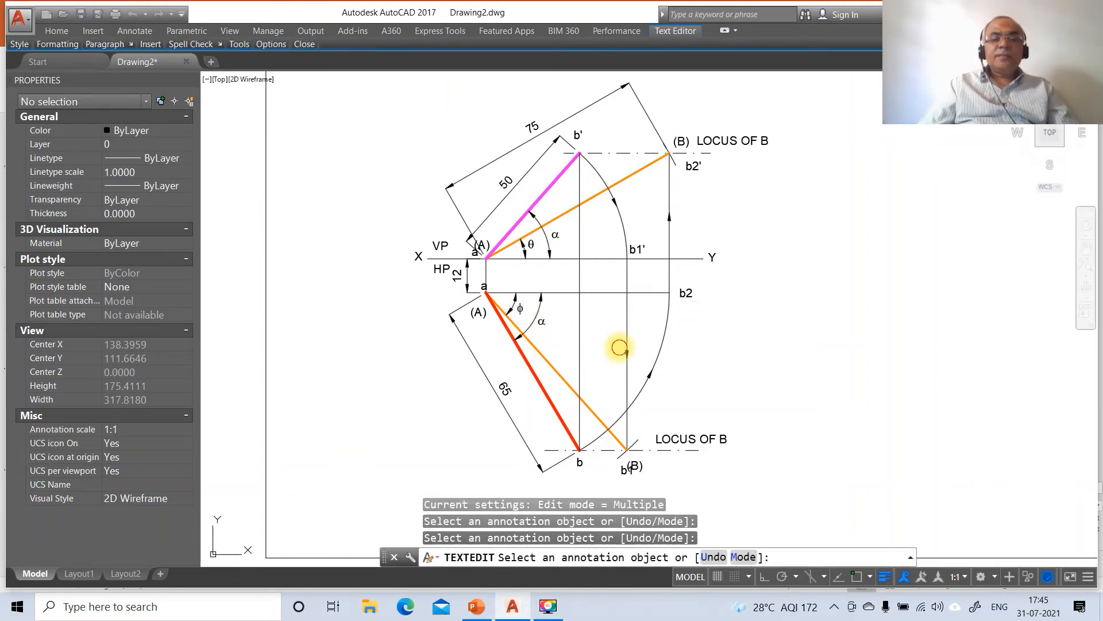
{"action": "left_click", "coordinate": [541, 325]}
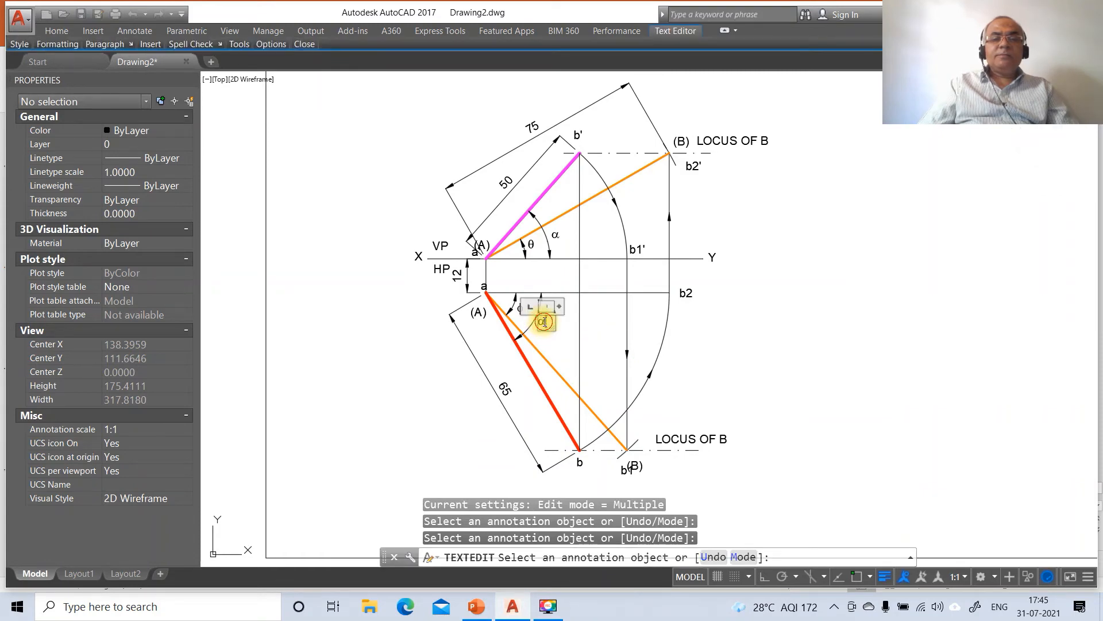
{"action": "type", "text": "b"}
{"action": "left_click", "coordinate": [850, 286]}
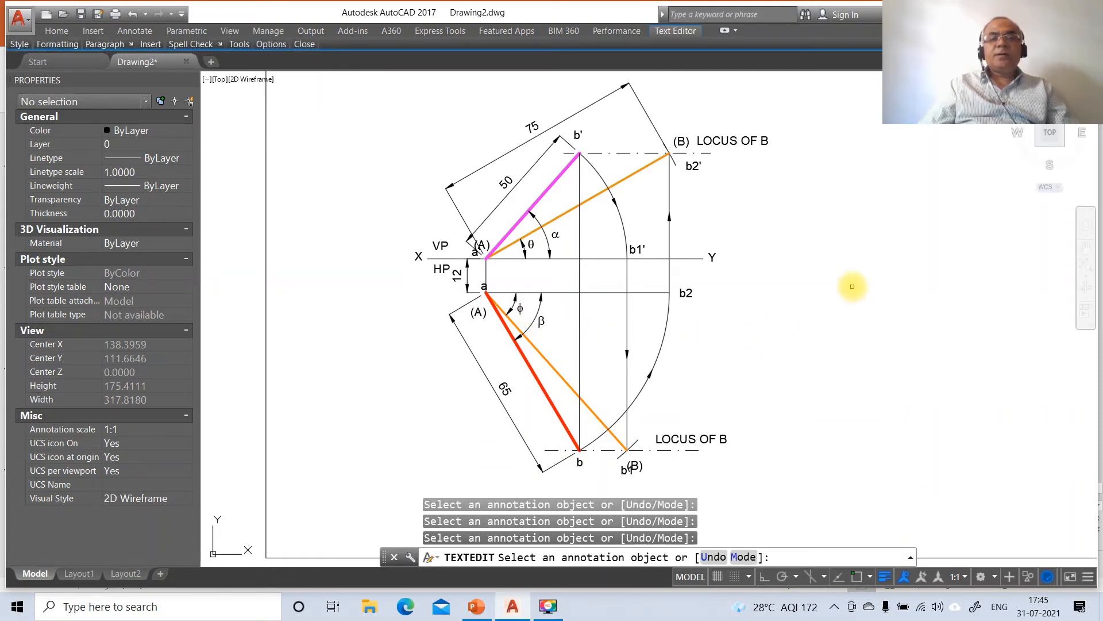
{"action": "key", "text": "Return"}
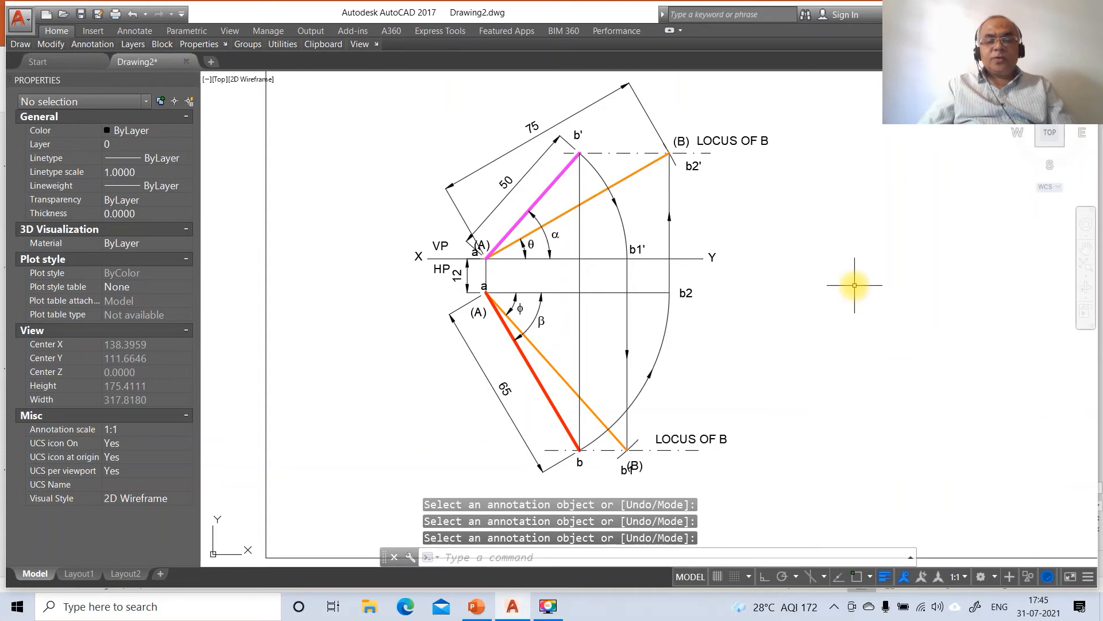
Move the X label slightly down so it lines up with the end of the XY line.
{"action": "type", "text": "m"}
{"action": "key", "text": "Return"}
{"action": "left_click", "coordinate": [418, 256]}
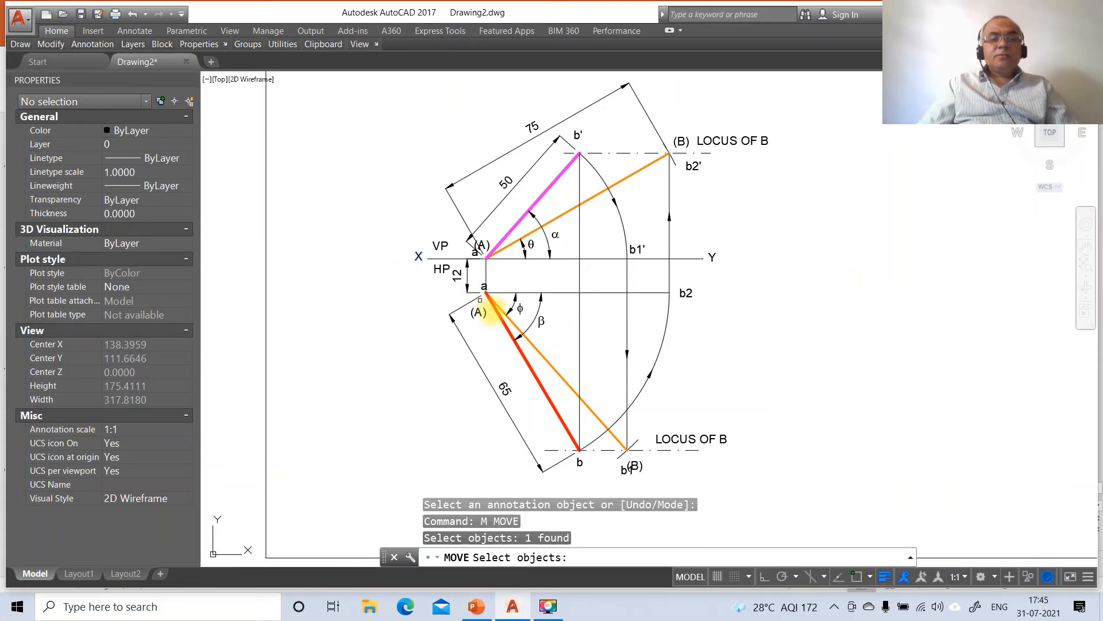
{"action": "key", "text": "Return"}
{"action": "left_click", "coordinate": [497, 310]}
{"action": "left_click", "coordinate": [534, 310]}
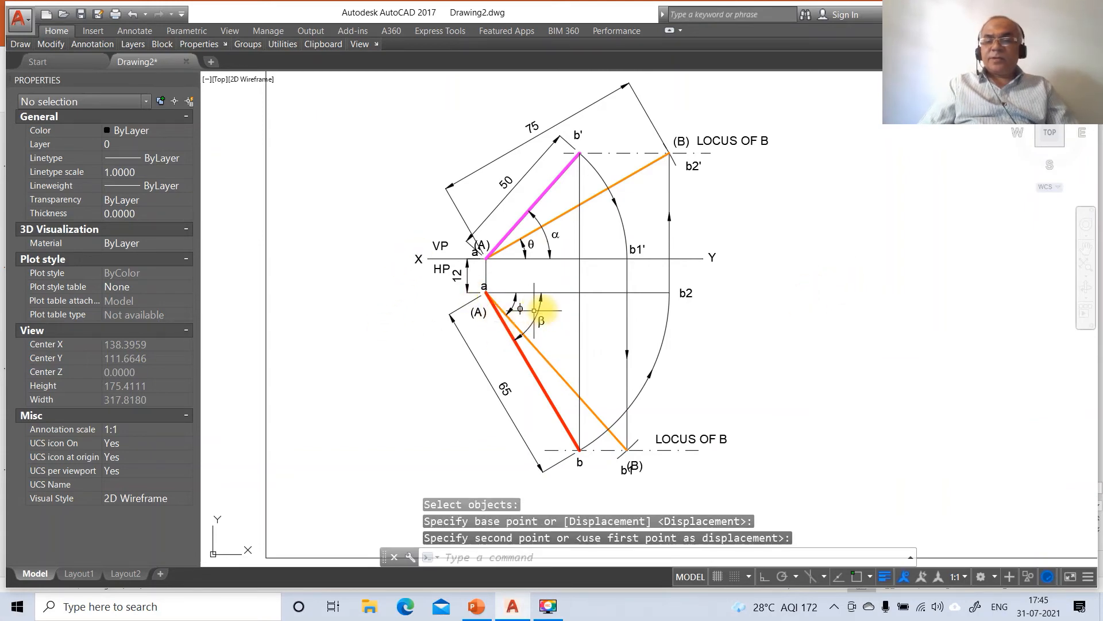
Move the VP and HP labels slightly toward the X end, bringing VP closer to the XY line.
{"action": "key", "text": "Return"}
{"action": "left_click", "coordinate": [440, 246]}
{"action": "key", "text": "Return"}
{"action": "left_click", "coordinate": [510, 313]}
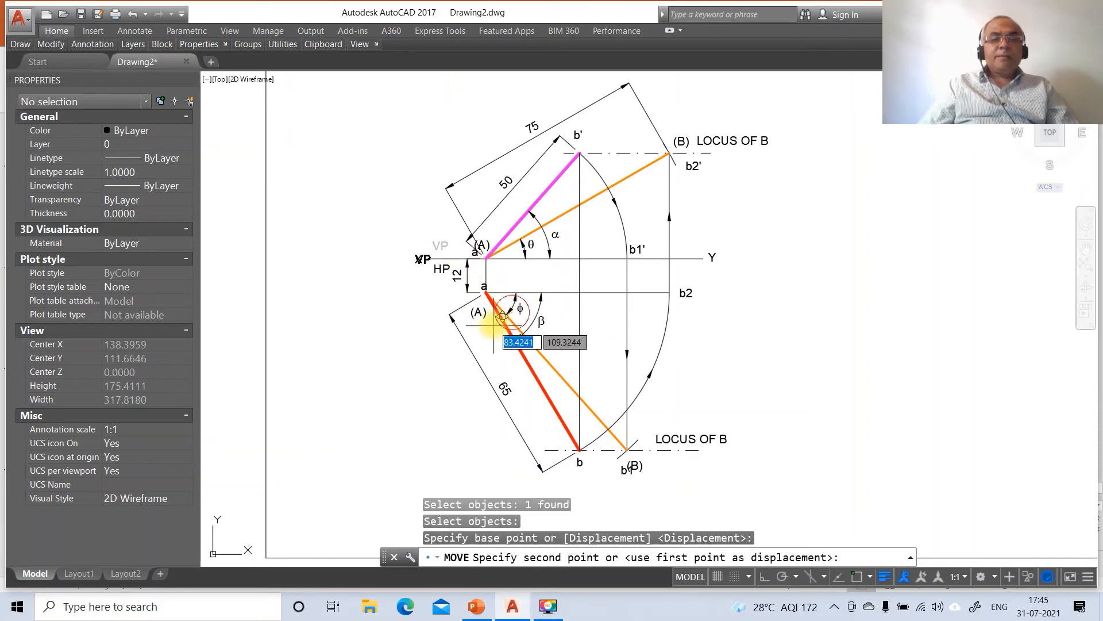
{"action": "left_click", "coordinate": [505, 316]}
{"action": "key", "text": "Return"}
{"action": "left_click", "coordinate": [441, 270]}
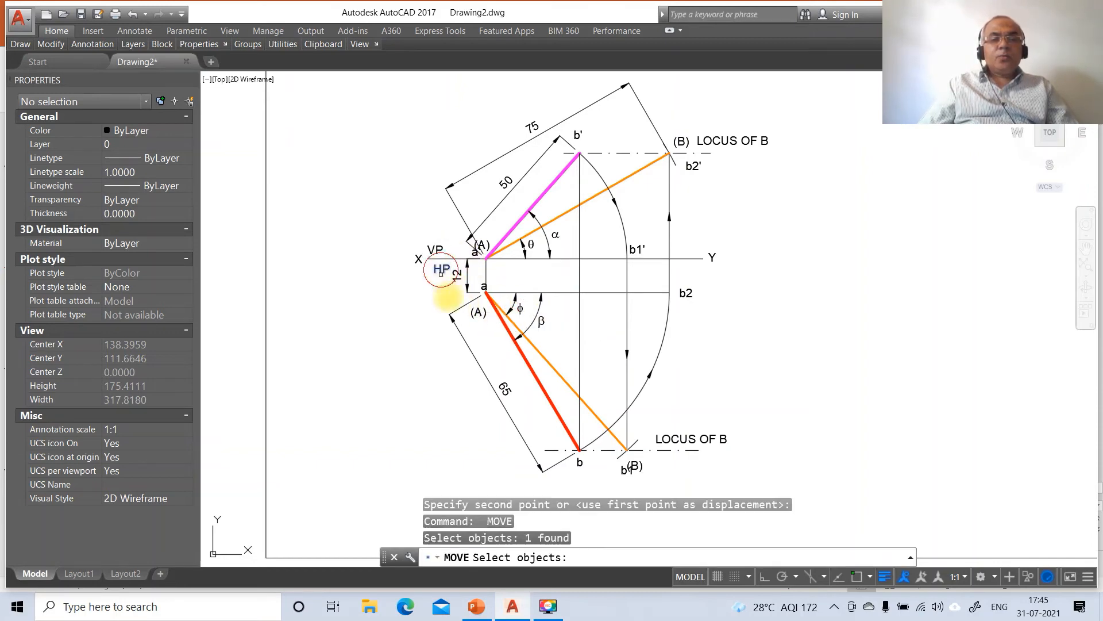
{"action": "key", "text": "Return"}
{"action": "left_click", "coordinate": [455, 312]}
{"action": "left_click", "coordinate": [450, 312]}
Move the Y label slightly closer to the end of the XY line.
{"action": "key", "text": "Return"}
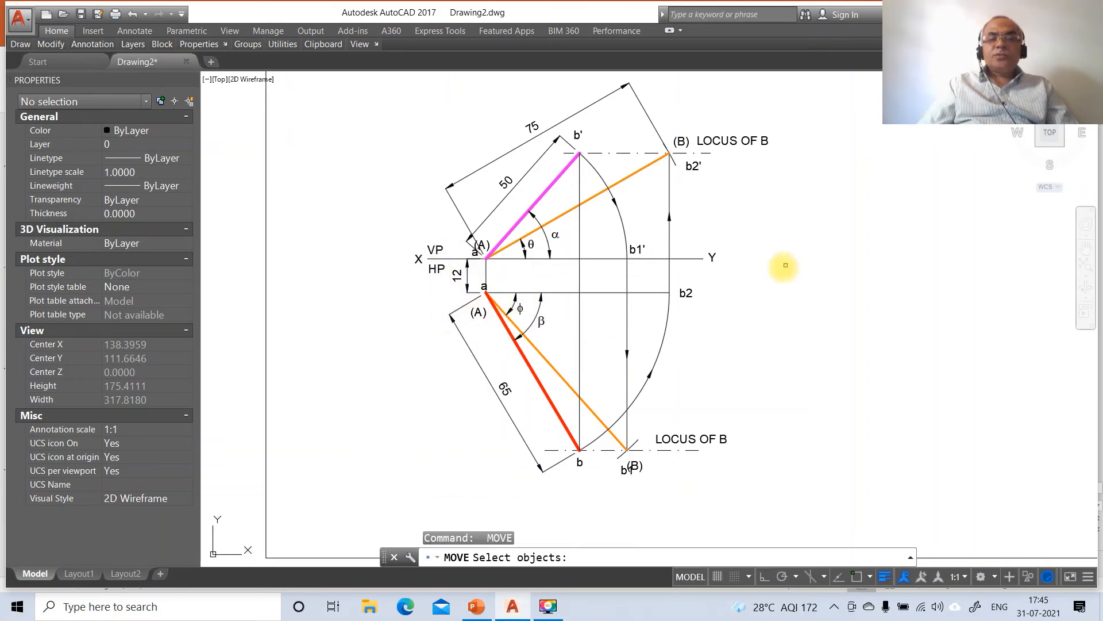
{"action": "left_click", "coordinate": [710, 258]}
{"action": "key", "text": "Return"}
{"action": "left_click", "coordinate": [712, 258]}
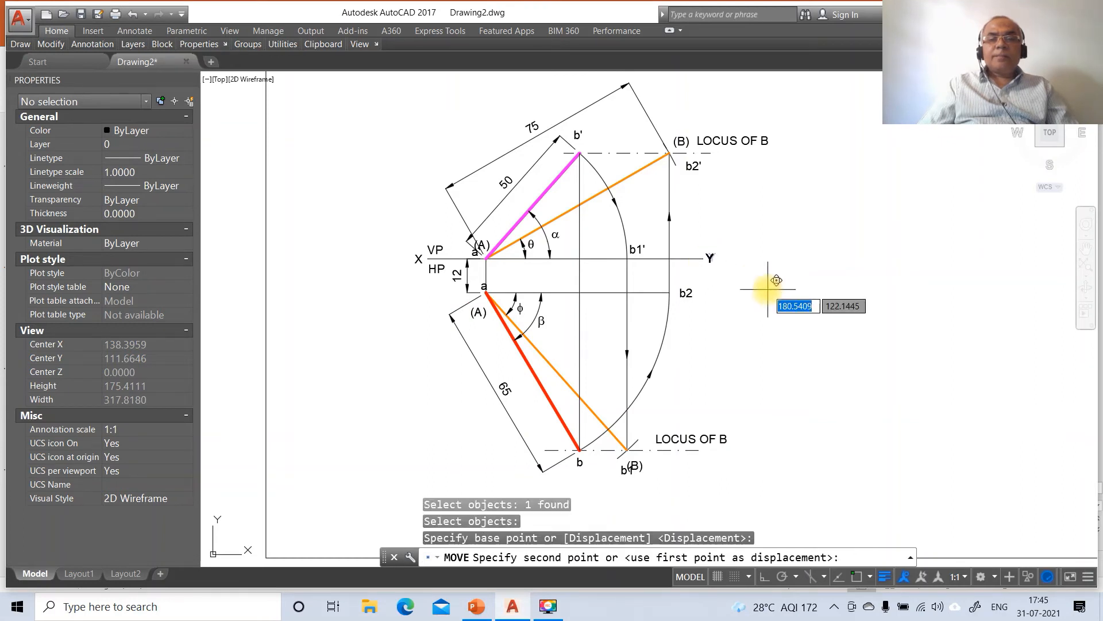
{"action": "left_click", "coordinate": [767, 290]}
Move the upper (A) label higher, clear of the 50 dimension's extension line, and place a' directly above its point.
{"action": "key", "text": "Return"}
{"action": "left_click", "coordinate": [484, 244]}
{"action": "key", "text": "Return"}
{"action": "left_click", "coordinate": [510, 277]}
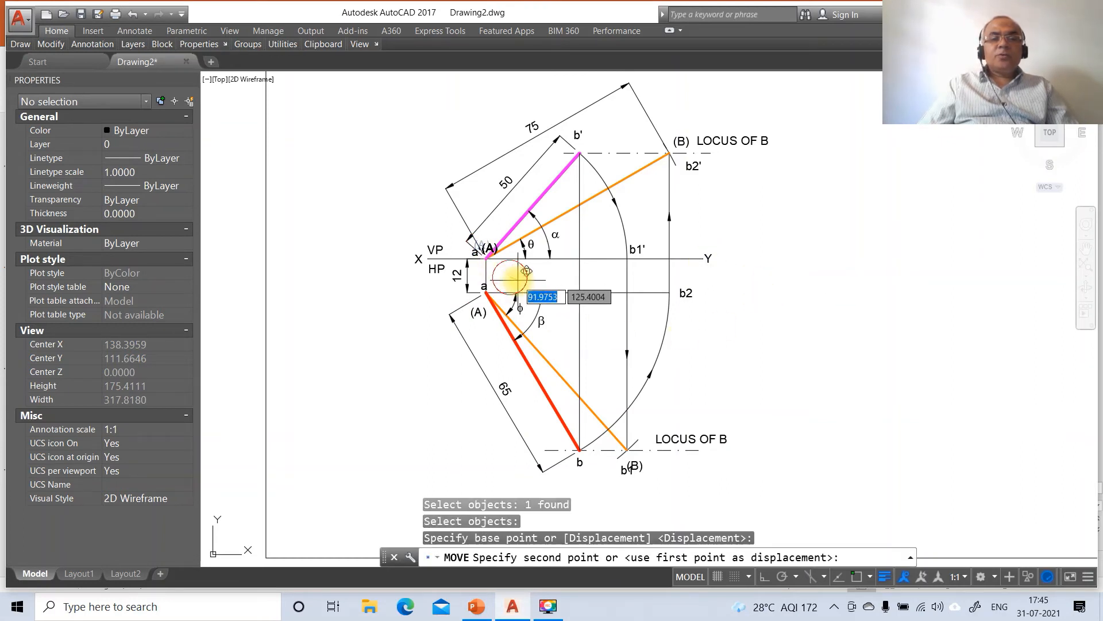
{"action": "left_click", "coordinate": [506, 272]}
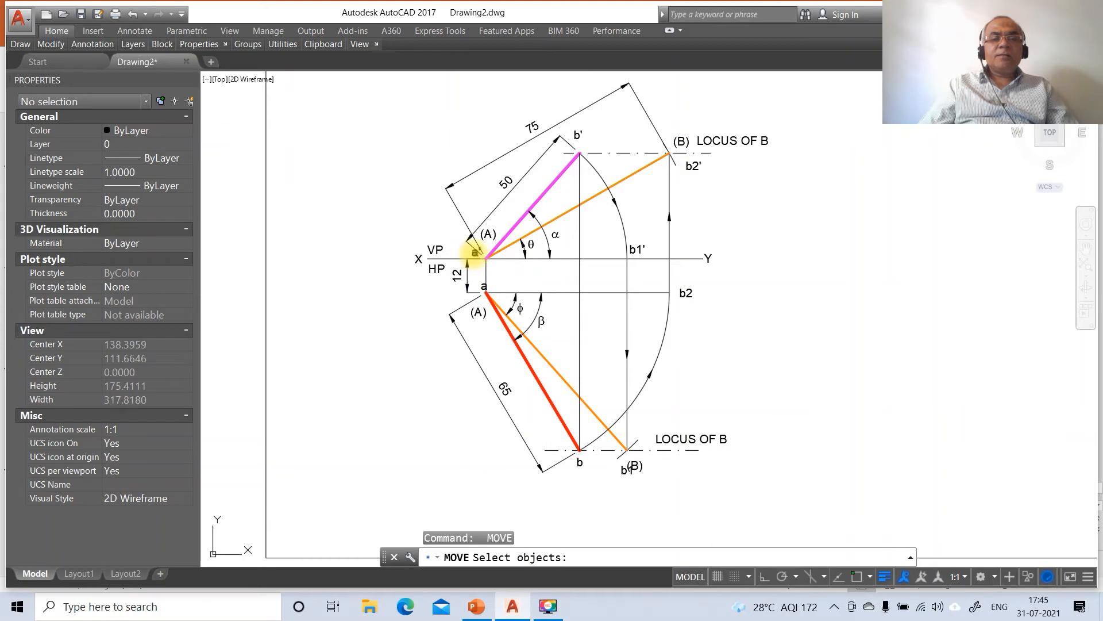
{"action": "left_click", "coordinate": [474, 252]}
{"action": "key", "text": "Return"}
{"action": "left_click", "coordinate": [487, 286]}
{"action": "left_click", "coordinate": [497, 281]}
{"action": "key", "text": "Return"}
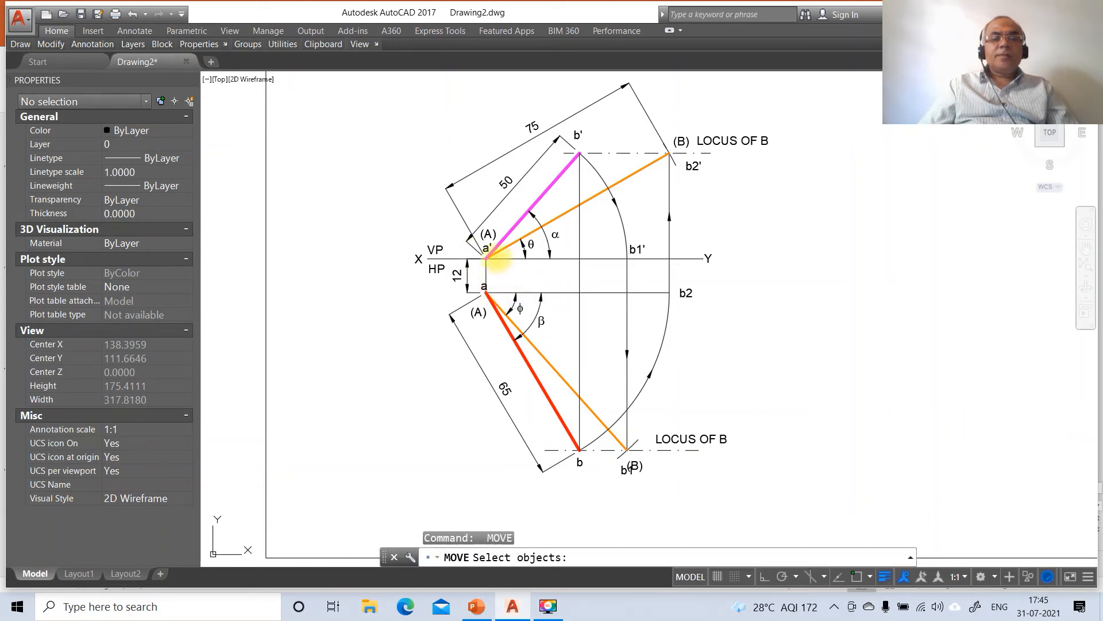
Nudge the upper (A) label slightly and move b' closer to the end of the magenta line.
{"action": "left_click", "coordinate": [487, 234]}
{"action": "key", "text": "Return"}
{"action": "left_click", "coordinate": [501, 253]}
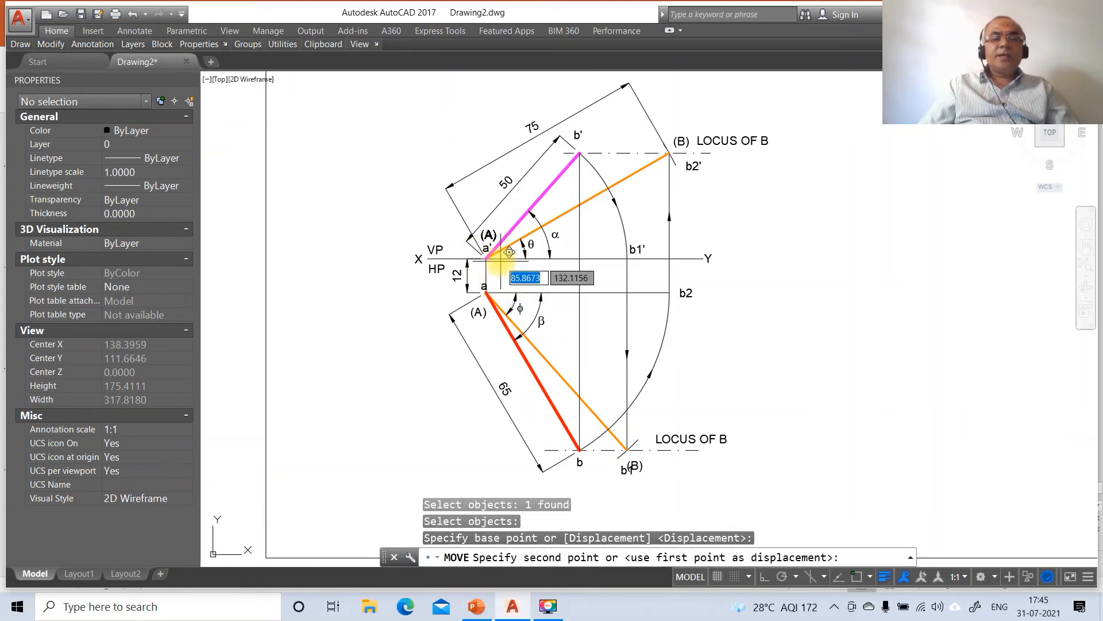
{"action": "left_click", "coordinate": [509, 251]}
{"action": "key", "text": "Return"}
{"action": "left_click", "coordinate": [576, 137]}
{"action": "key", "text": "Return"}
{"action": "left_click", "coordinate": [579, 143]}
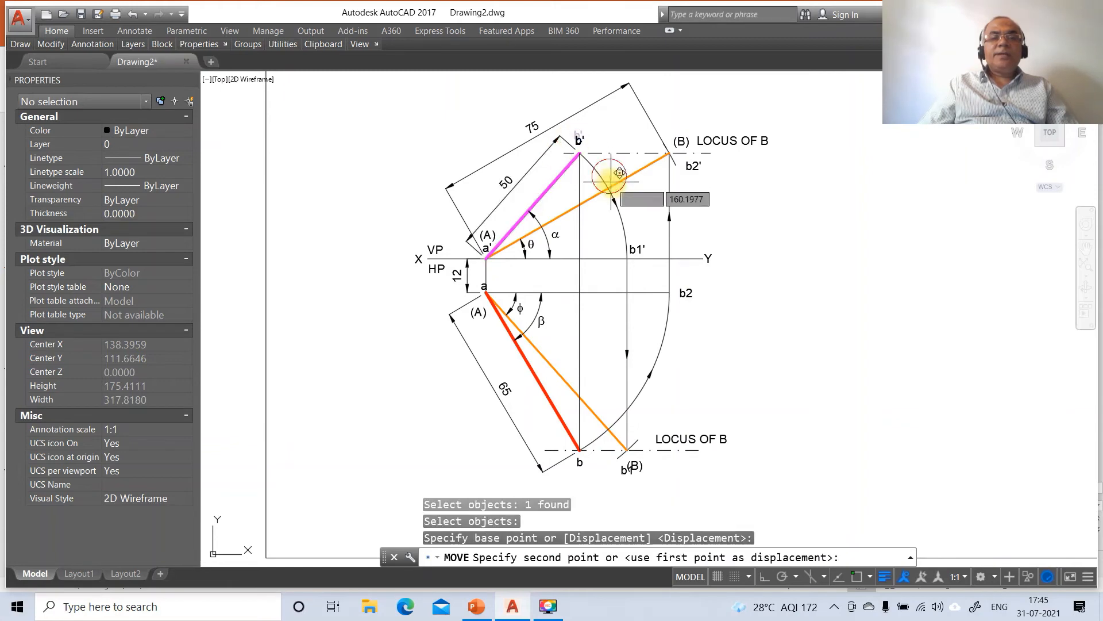
{"action": "left_click", "coordinate": [615, 173]}
Move the b1' label slightly closer to the XY line beside its point.
{"action": "key", "text": "Return"}
{"action": "left_click", "coordinate": [635, 248]}
{"action": "key", "text": "Return"}
{"action": "left_click", "coordinate": [645, 250]}
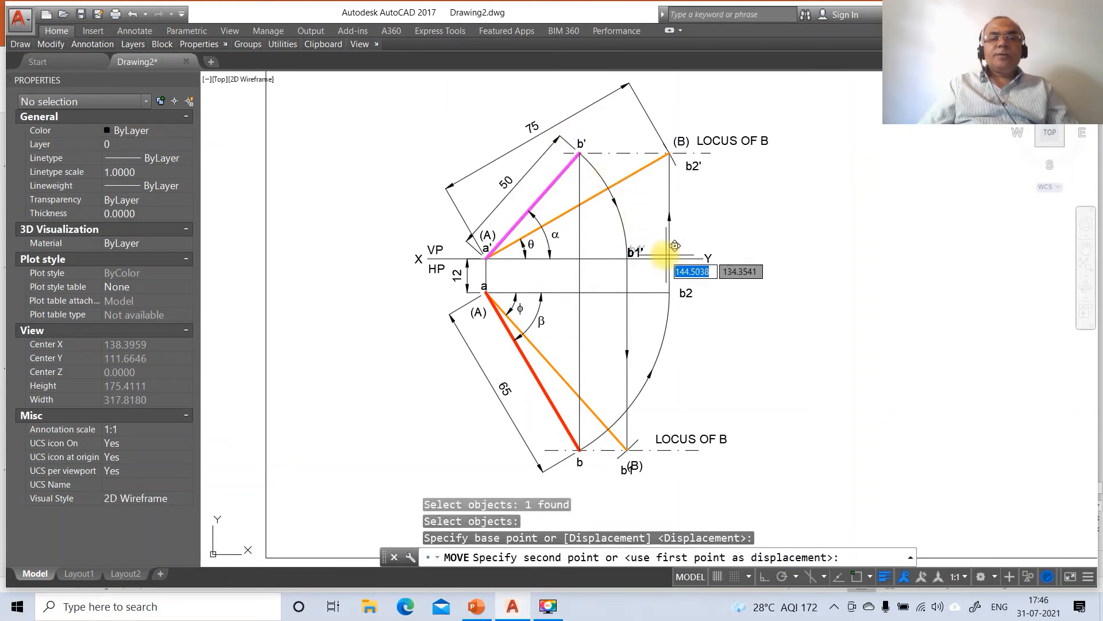
{"action": "left_click", "coordinate": [648, 249]}
Move the upper (B) label out of the way, below the upper LOCUS OF B text.
{"action": "key", "text": "Return"}
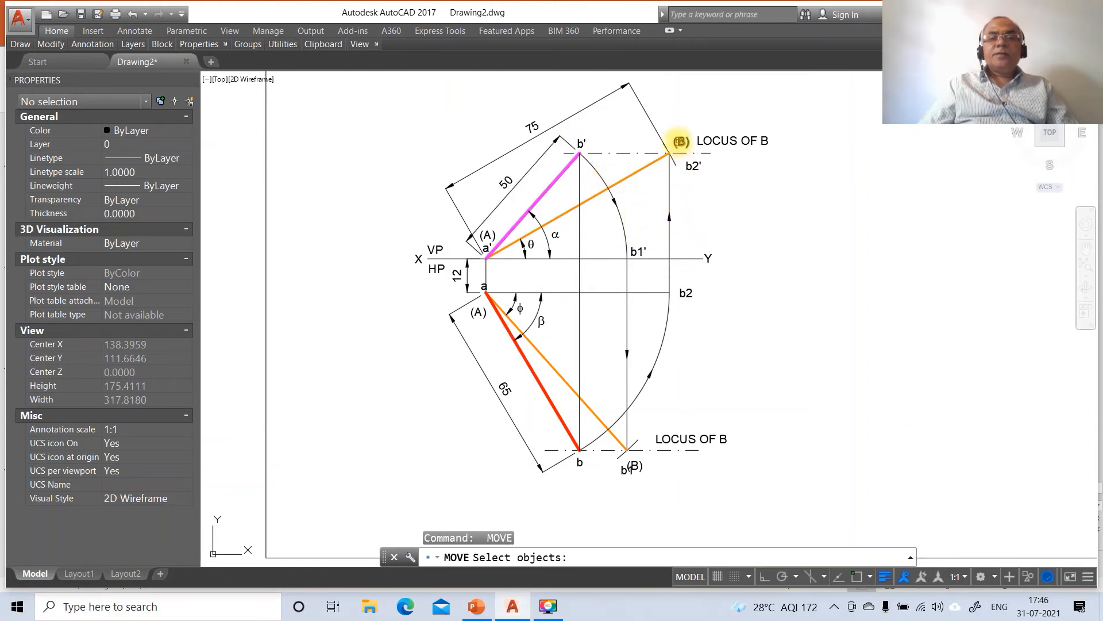
{"action": "left_click", "coordinate": [679, 142]}
{"action": "key", "text": "Return"}
{"action": "left_click", "coordinate": [706, 181]}
{"action": "left_click", "coordinate": [757, 215]}
Move the b2' label above the locus line, directly over the end of the upper orange line.
{"action": "key", "text": "Return"}
{"action": "left_click", "coordinate": [690, 166]}
{"action": "key", "text": "Return"}
{"action": "left_click", "coordinate": [739, 229]}
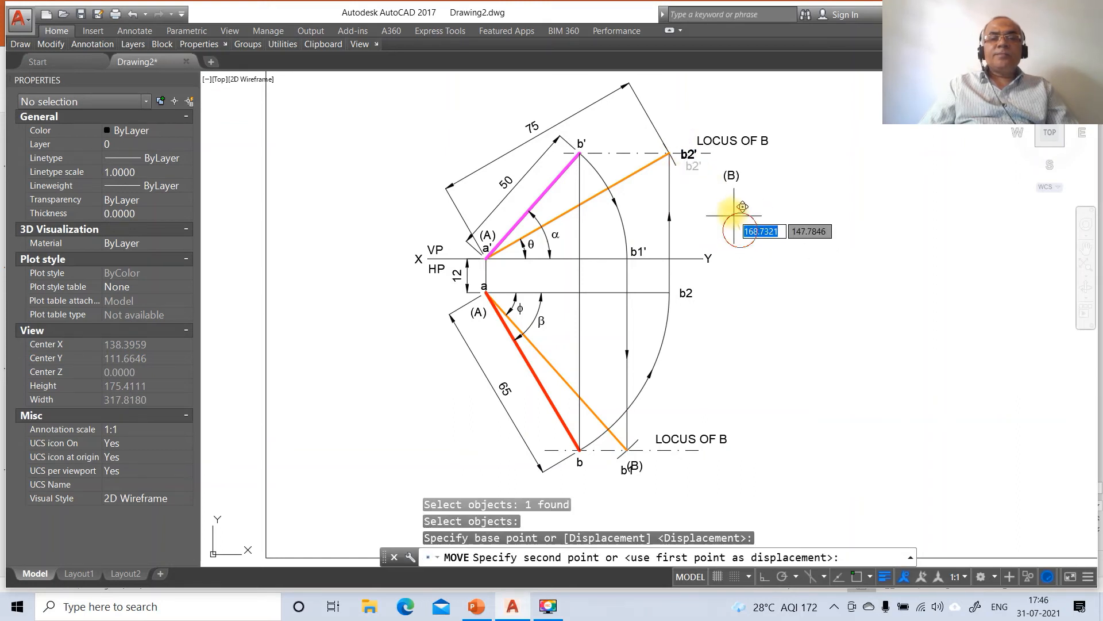
{"action": "left_click", "coordinate": [729, 216]}
Shift the upper LOCUS OF B text slightly away from b2' and down toward the locus line.
{"action": "key", "text": "Return"}
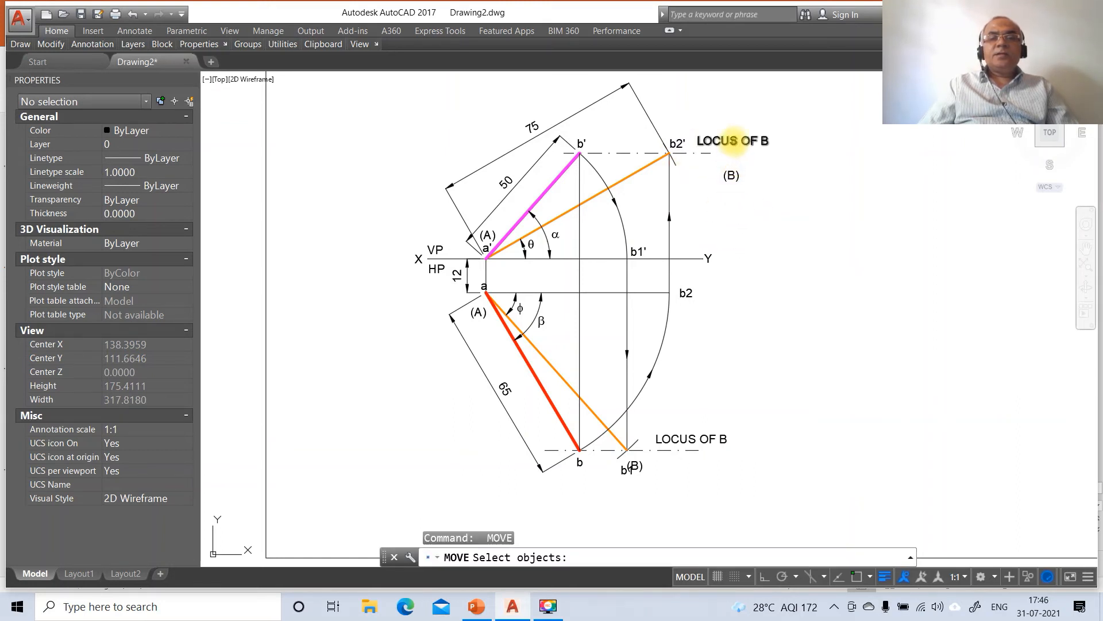
{"action": "left_click", "coordinate": [733, 140]}
{"action": "key", "text": "Return"}
{"action": "left_click", "coordinate": [745, 162]}
{"action": "left_click", "coordinate": [755, 165]}
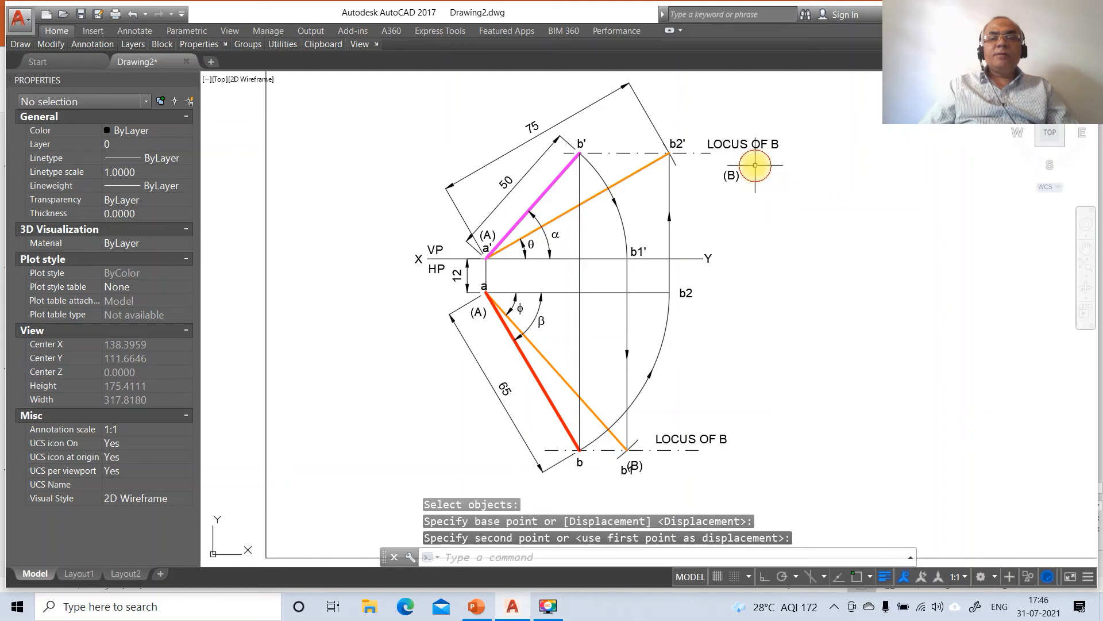
Place the upper (B) label between b2' and the upper LOCUS OF B text.
{"action": "key", "text": "Return"}
{"action": "left_click", "coordinate": [731, 175]}
{"action": "key", "text": "Return"}
{"action": "left_click", "coordinate": [788, 222]}
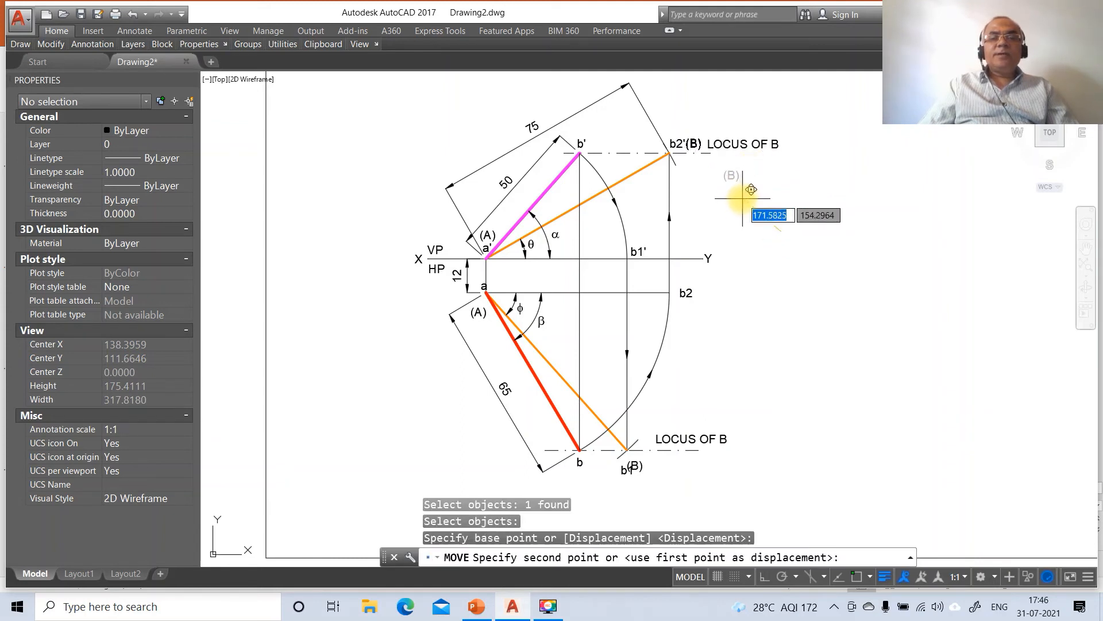
{"action": "left_click", "coordinate": [744, 198]}
Move the a label slightly up and away from the vertical projector, clear of the red line's start point.
{"action": "key", "text": "Return"}
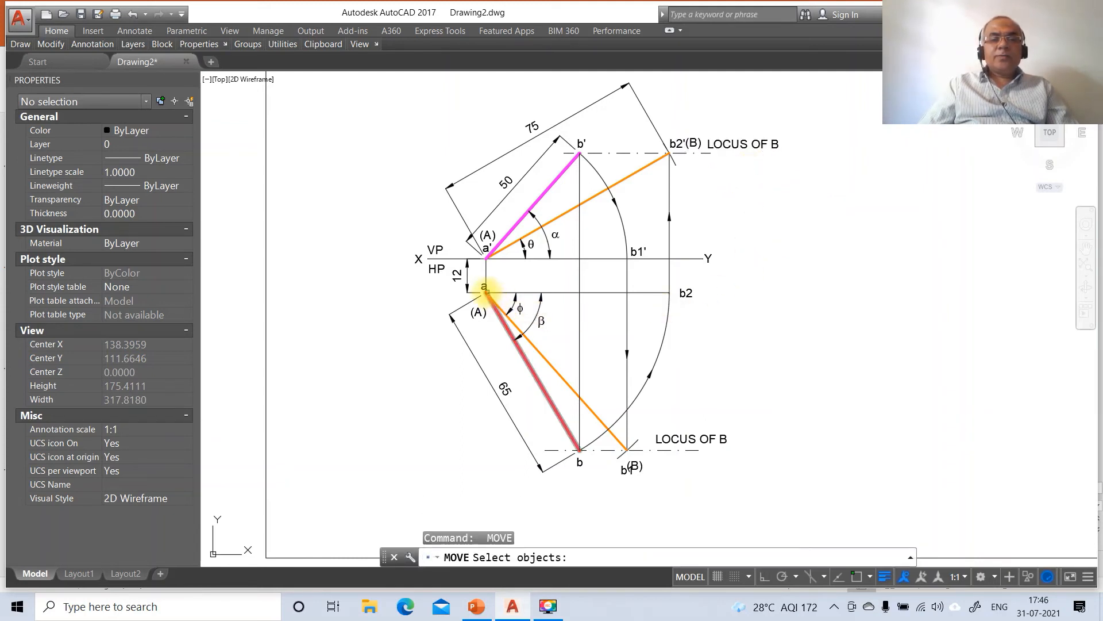
{"action": "left_click", "coordinate": [484, 288]}
{"action": "key", "text": "Return"}
{"action": "left_click", "coordinate": [510, 308]}
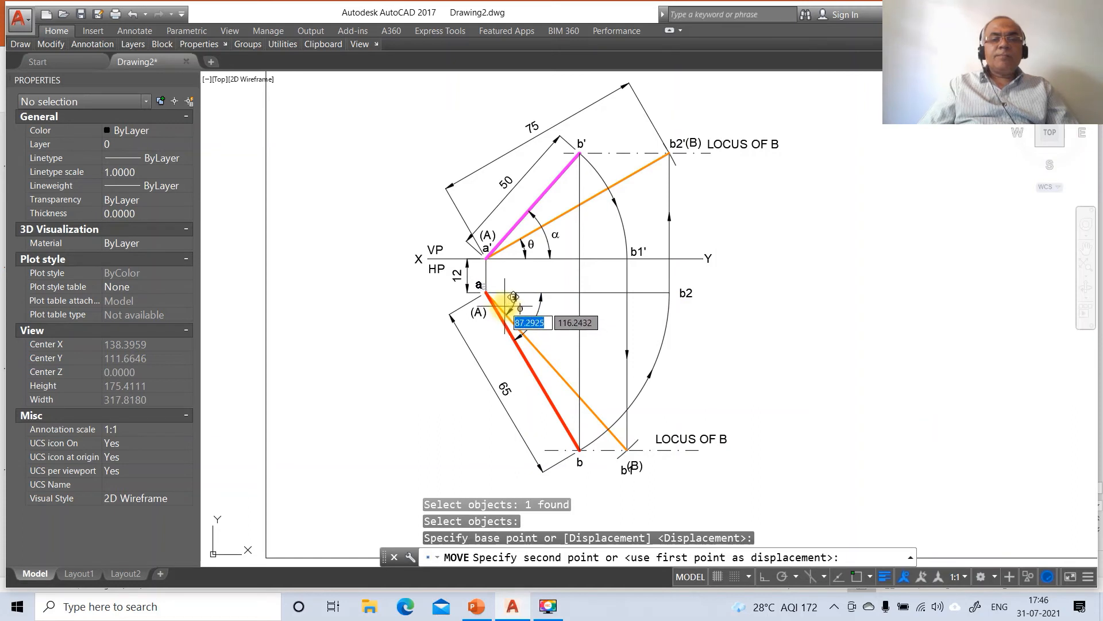
{"action": "left_click", "coordinate": [505, 307]}
Move the lower (A) label above the horizontal line from a, beside a on the other side of the projector.
{"action": "key", "text": "Return"}
{"action": "left_click", "coordinate": [480, 313]}
{"action": "key", "text": "Return"}
{"action": "left_click", "coordinate": [482, 353]}
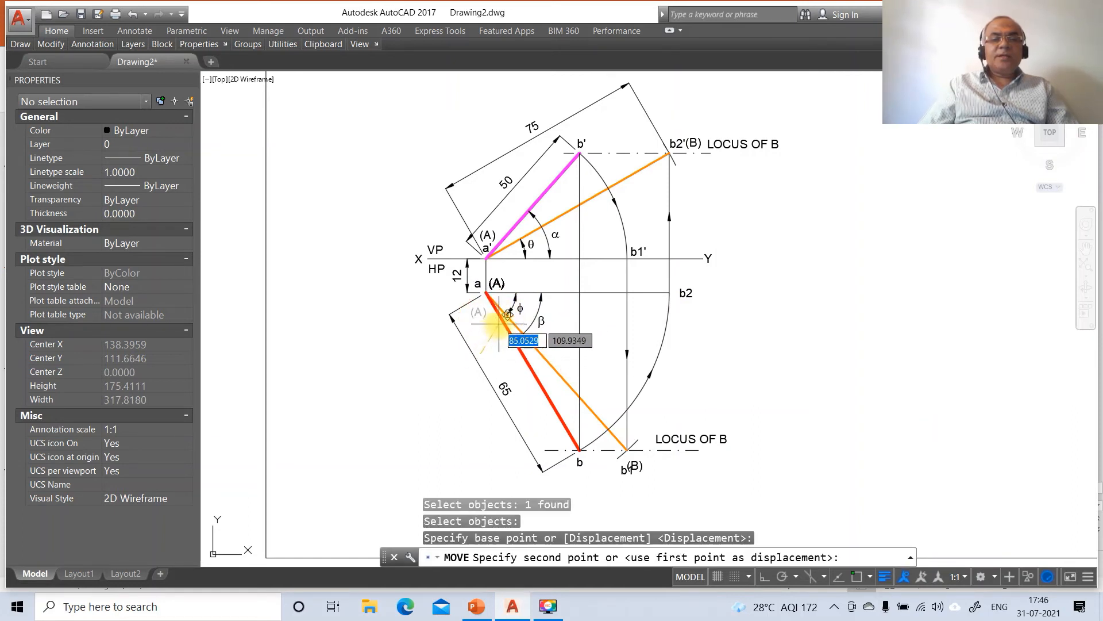
{"action": "left_click", "coordinate": [508, 313]}
Move the b label slightly up, closer to the end of the red line.
{"action": "key", "text": "Return"}
{"action": "left_click", "coordinate": [580, 462]}
{"action": "key", "text": "Return"}
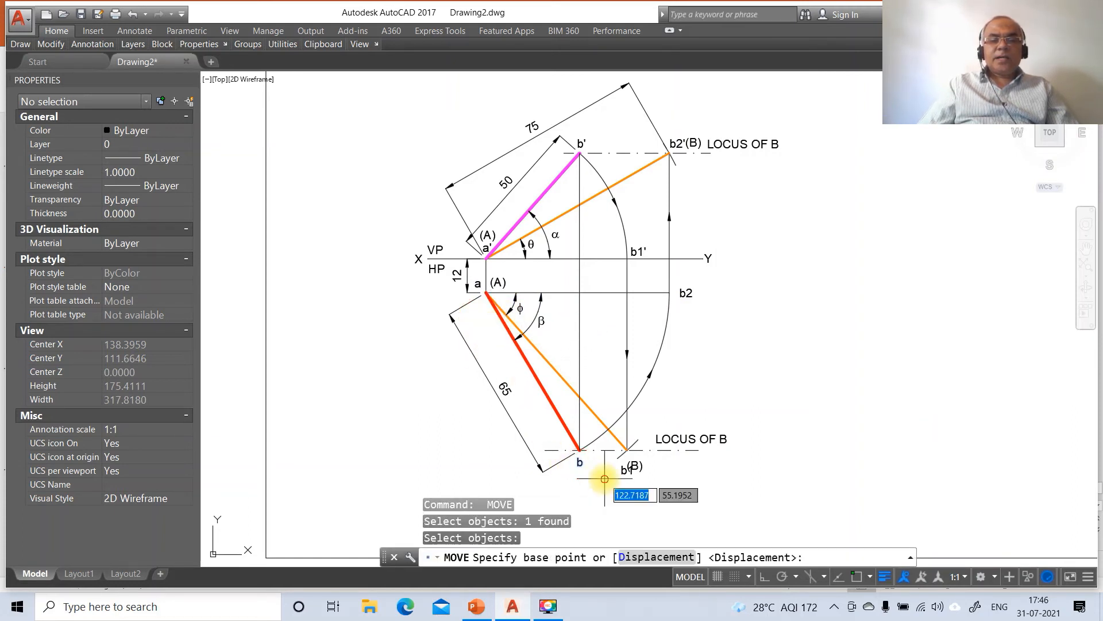
{"action": "left_click", "coordinate": [604, 479]}
{"action": "left_click", "coordinate": [606, 474]}
Move the b1 label off the lower (B) label, under the start of the lower LOCUS OF B text.
{"action": "key", "text": "Return"}
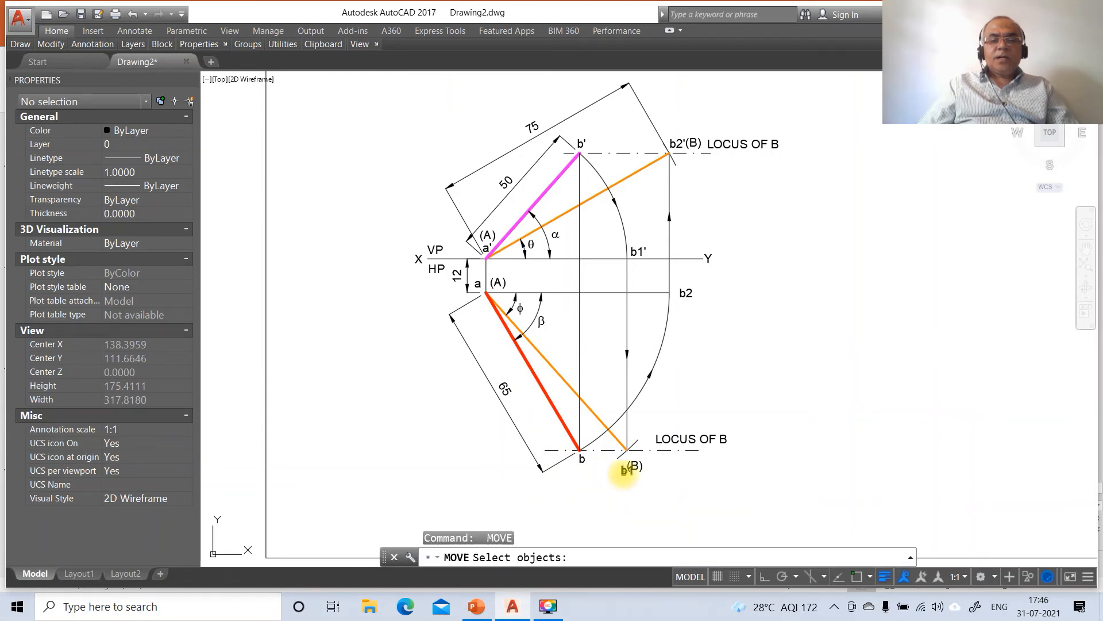
{"action": "left_click", "coordinate": [626, 469]}
{"action": "key", "text": "Return"}
{"action": "left_click", "coordinate": [626, 481]}
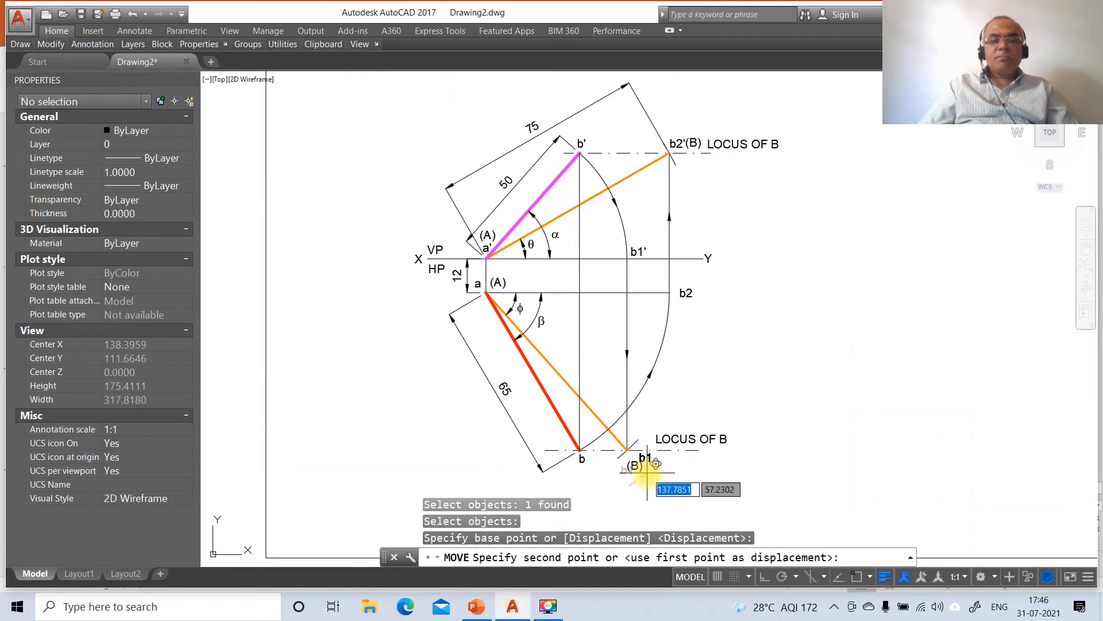
{"action": "left_click", "coordinate": [668, 463]}
Move the lower (B) label above the lower locus line, just before the LOCUS OF B text.
{"action": "key", "text": "Return"}
{"action": "left_click", "coordinate": [634, 466]}
{"action": "key", "text": "Return"}
{"action": "left_click", "coordinate": [644, 481]}
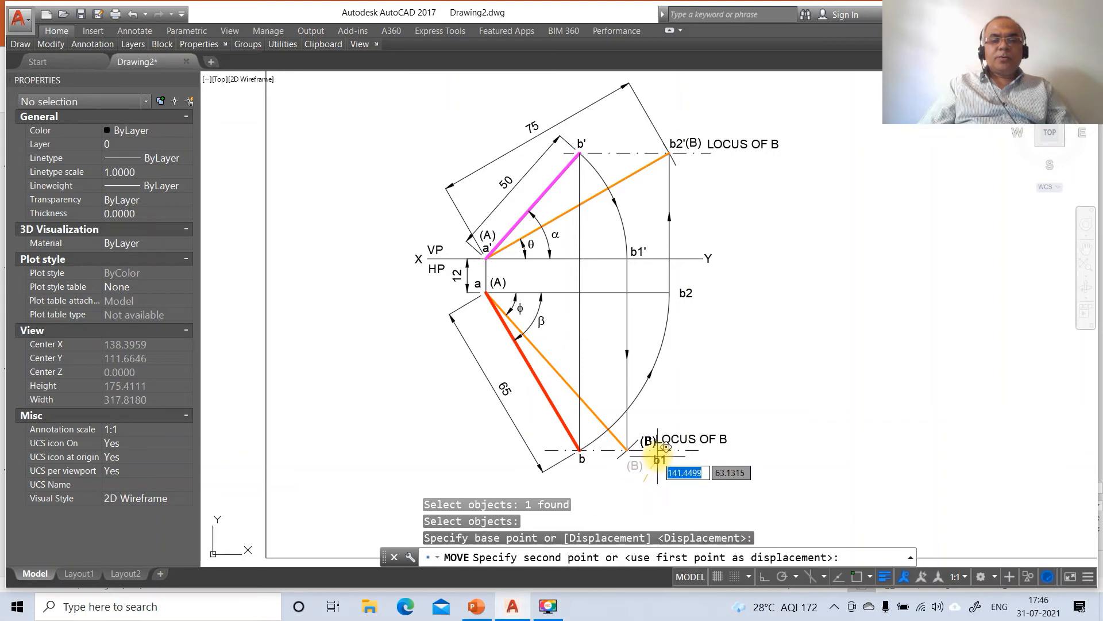
{"action": "left_click", "coordinate": [661, 448]}
Shift the lower LOCUS OF B text slightly down and away from (B), aligning the two labels.
{"action": "key", "text": "Return"}
{"action": "left_click", "coordinate": [687, 440]}
{"action": "key", "text": "Return"}
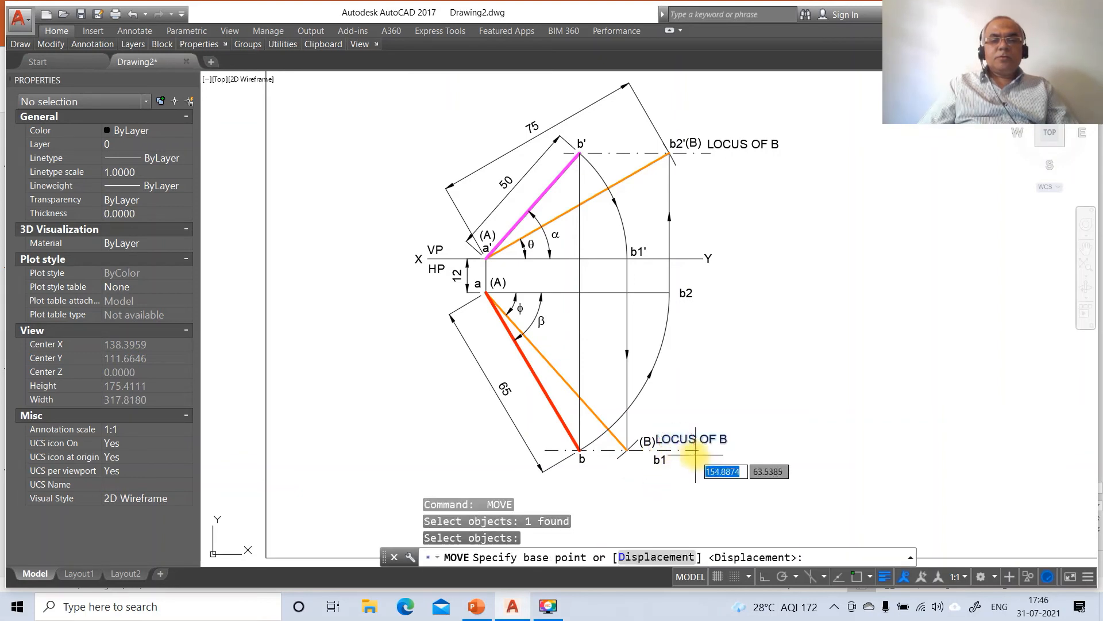
{"action": "left_click", "coordinate": [704, 443]}
{"action": "left_click", "coordinate": [698, 457]}
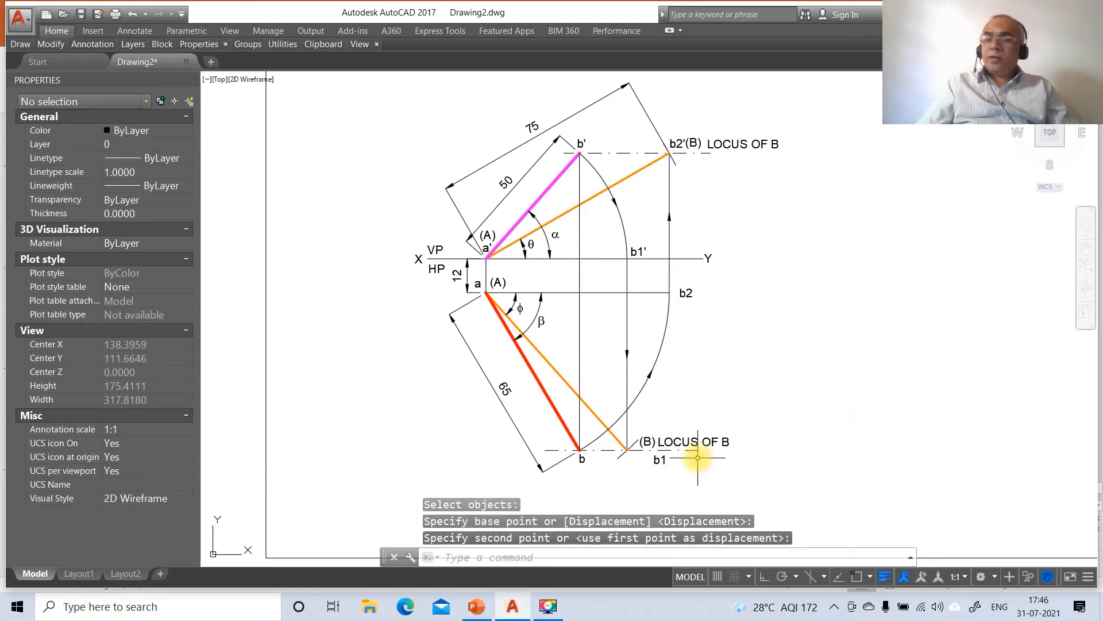
Place the b1 label directly below the end of the lower orange line.
{"action": "key", "text": "Return"}
{"action": "left_click", "coordinate": [659, 458]}
{"action": "key", "text": "Return"}
{"action": "left_click", "coordinate": [693, 488]}
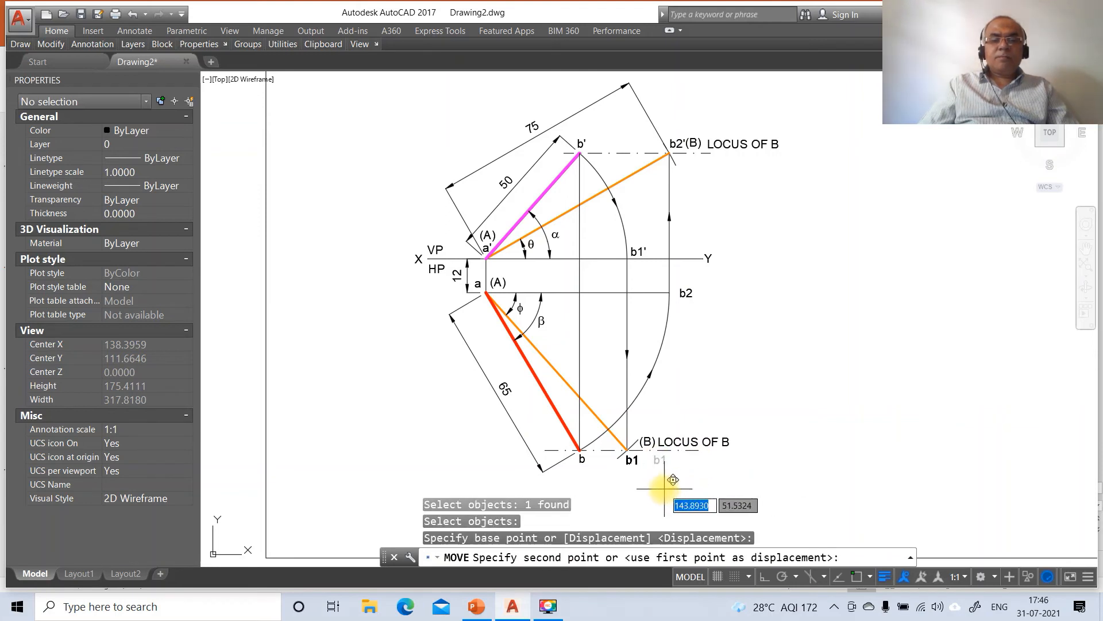
{"action": "left_click", "coordinate": [667, 489]}
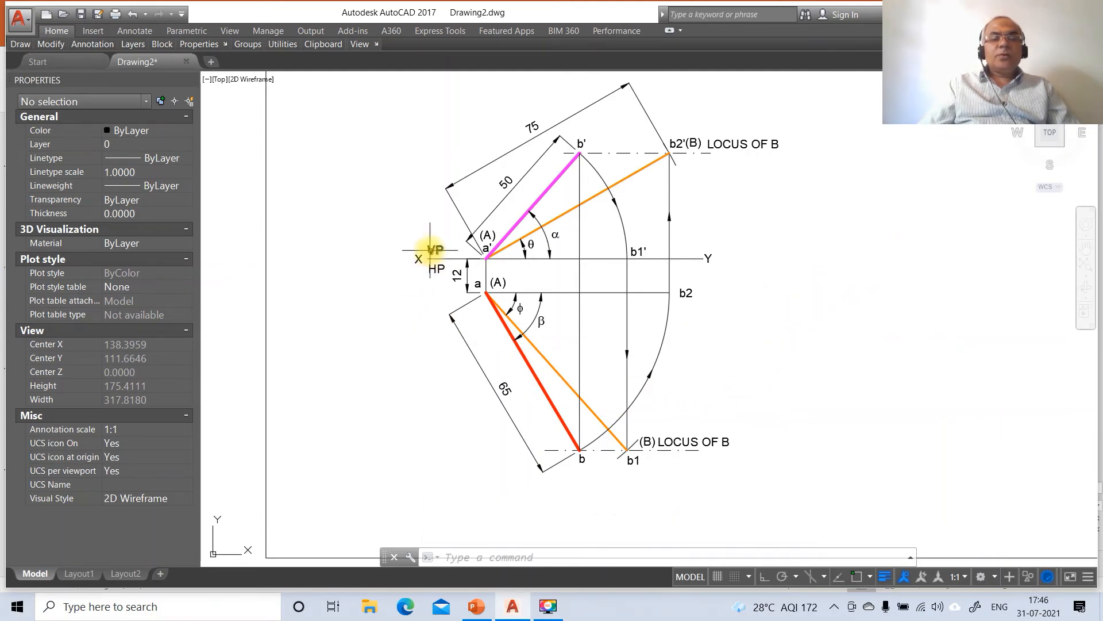
Assign the VP, b', b2', b1' and upper LOCUS OF B labels and the 75 dimension to layer FV.
{"action": "left_click", "coordinate": [433, 251]}
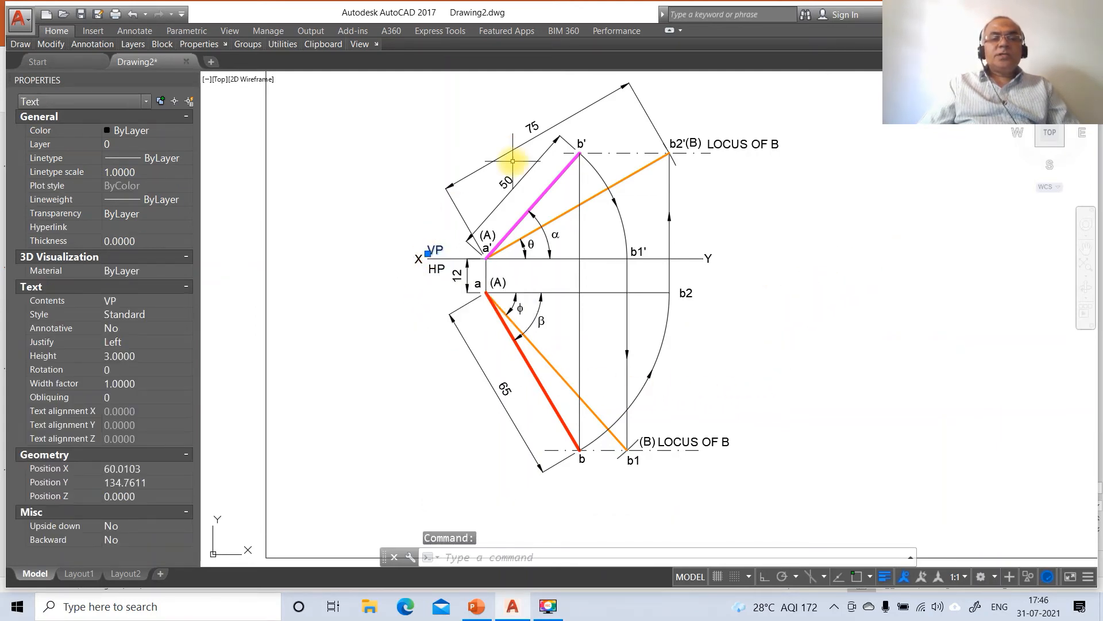
{"action": "left_click", "coordinate": [483, 248]}
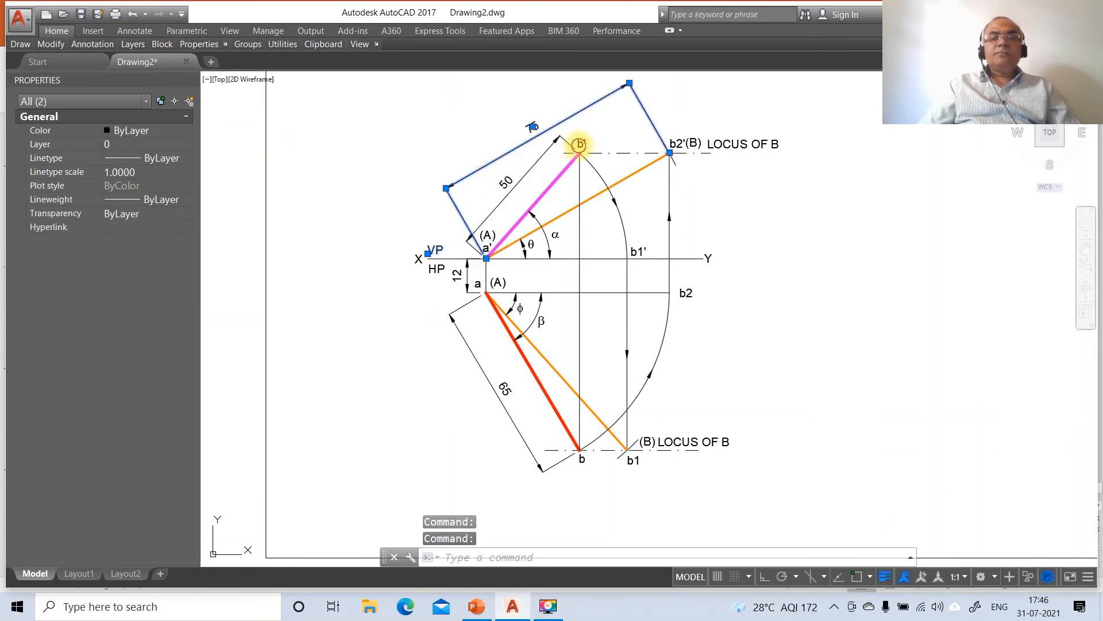
{"action": "left_click", "coordinate": [580, 145]}
{"action": "left_click", "coordinate": [753, 141]}
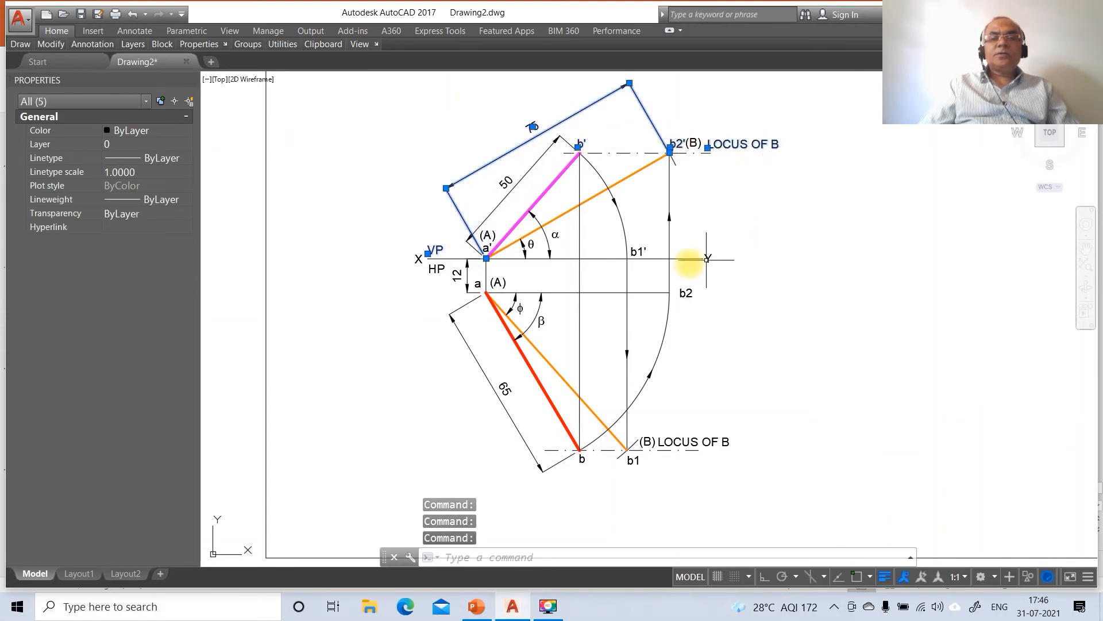
{"action": "left_click", "coordinate": [638, 252]}
{"action": "left_click", "coordinate": [57, 144]}
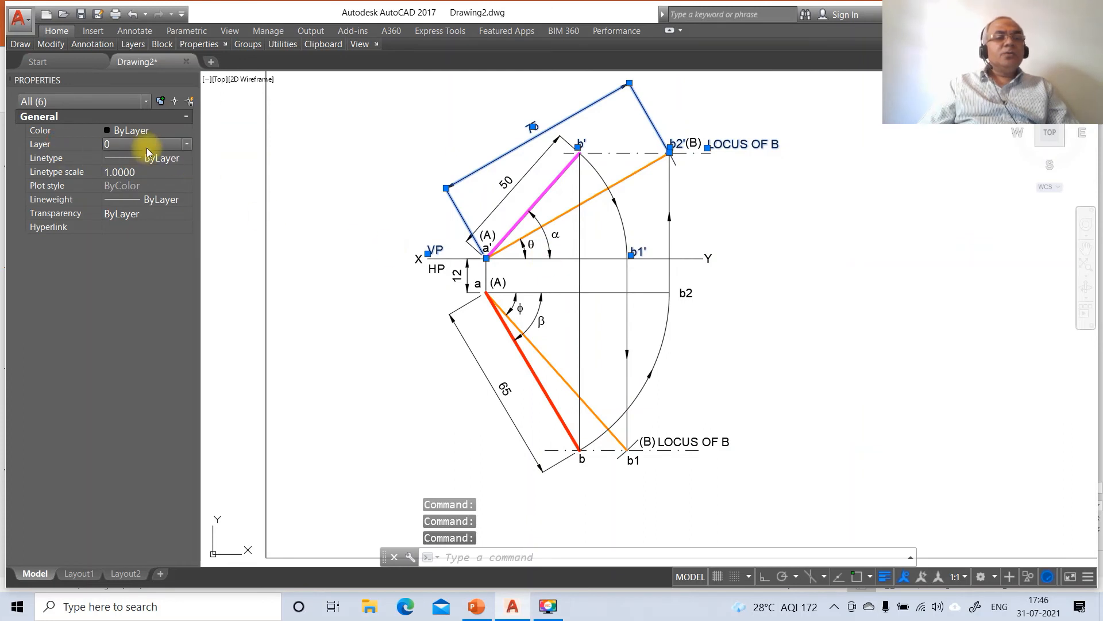
{"action": "left_click", "coordinate": [187, 144]}
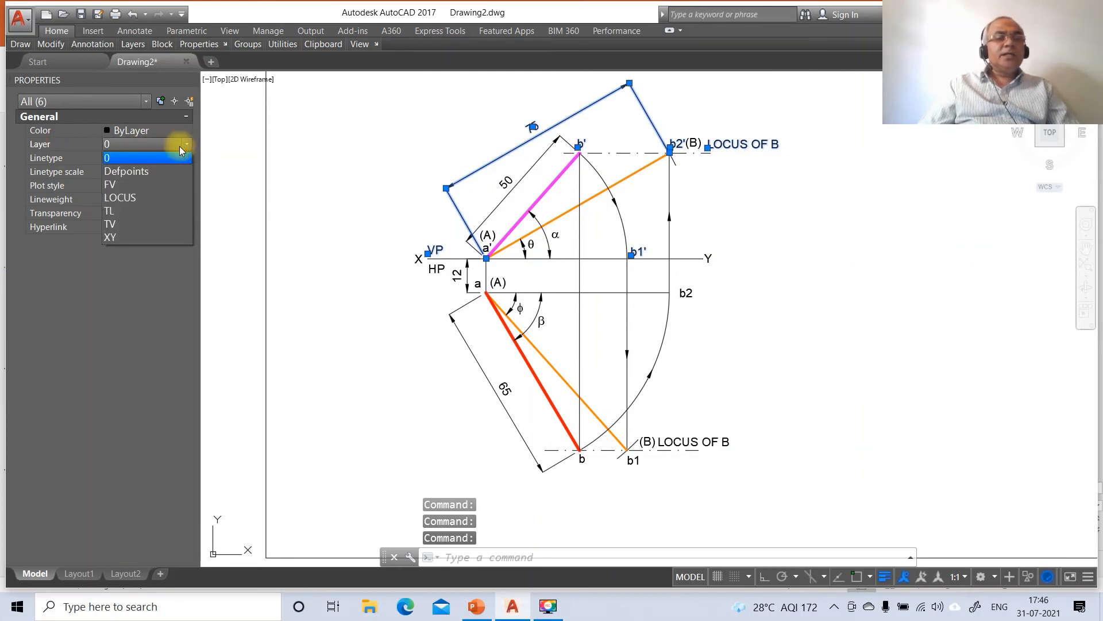
{"action": "left_click", "coordinate": [147, 189]}
{"action": "key", "text": "Escape"}
{"action": "key", "text": "Escape"}
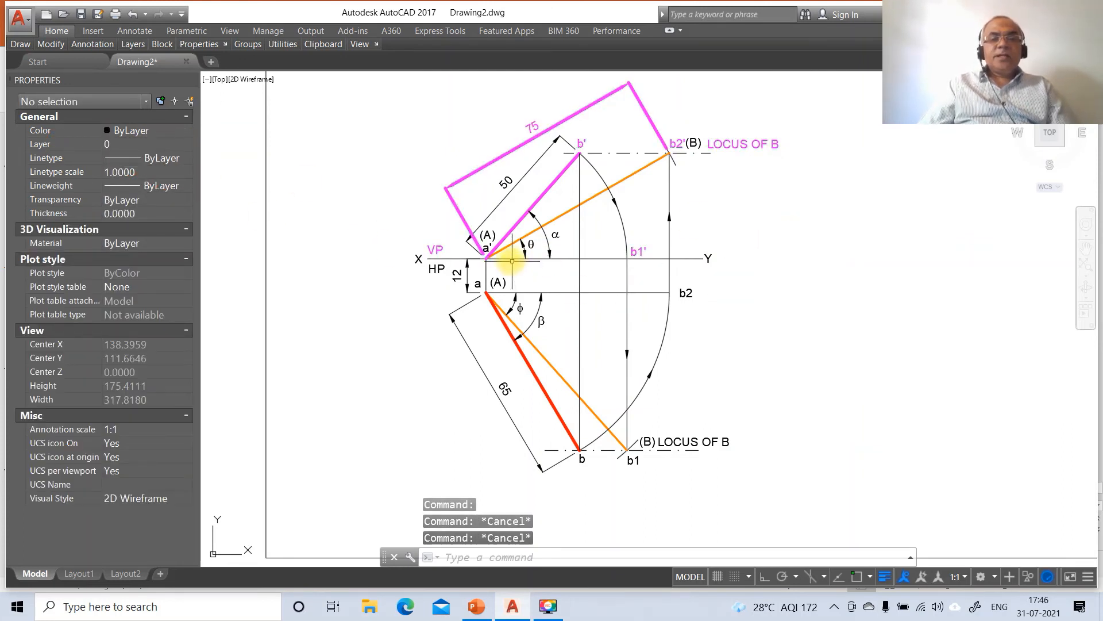
Set the colour of both (A) labels and both (B) labels to Blue.
{"action": "left_click", "coordinate": [487, 235]}
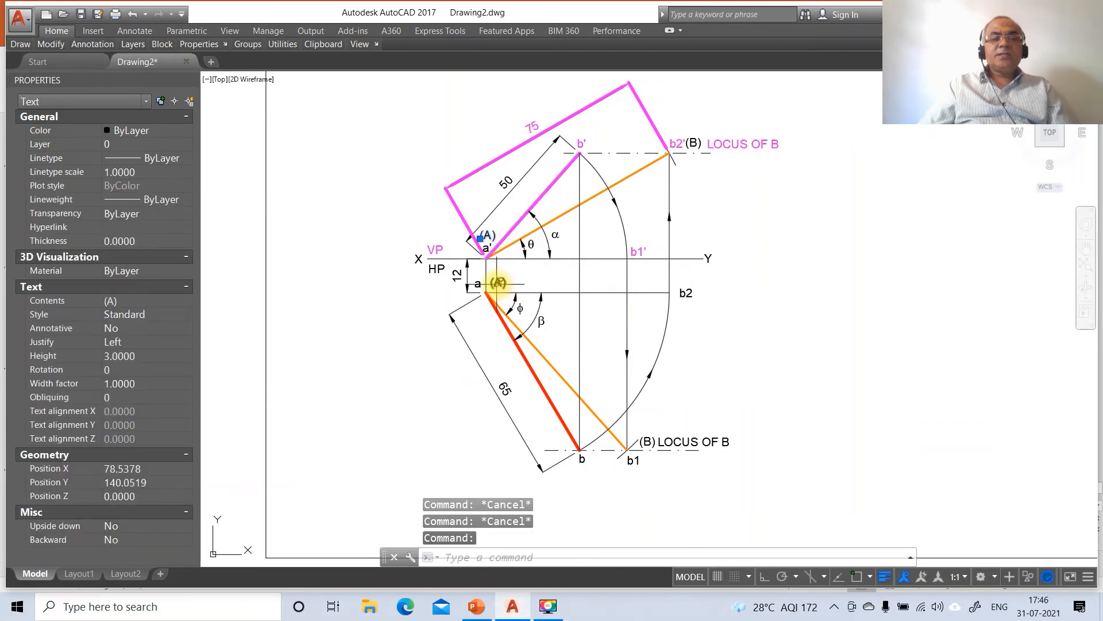
{"action": "left_click", "coordinate": [498, 282]}
{"action": "left_click", "coordinate": [698, 144]}
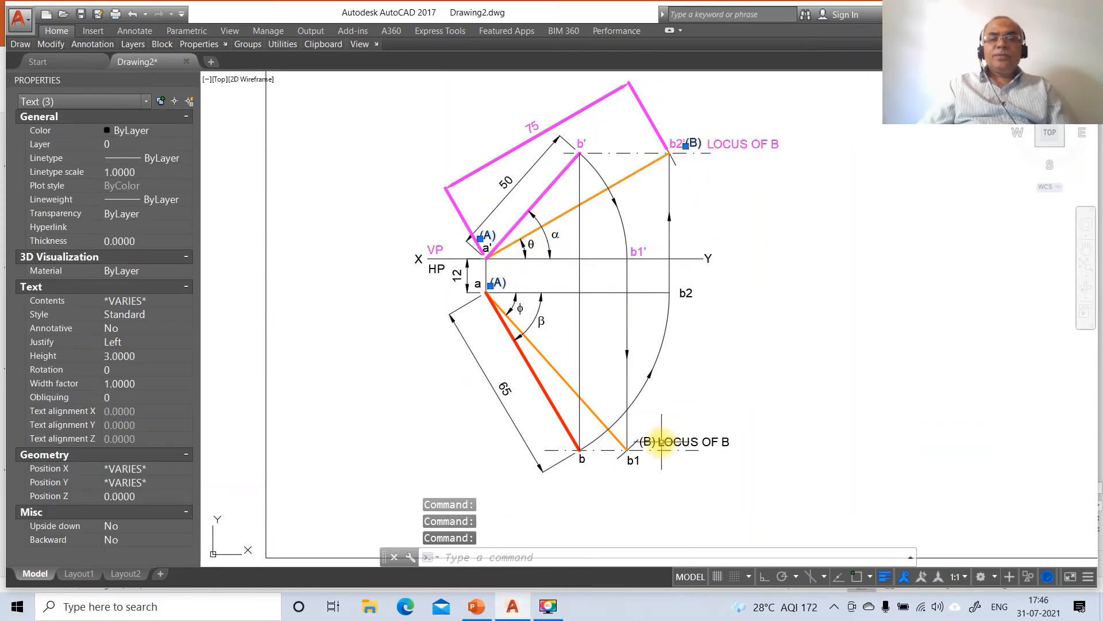
{"action": "left_click", "coordinate": [642, 451]}
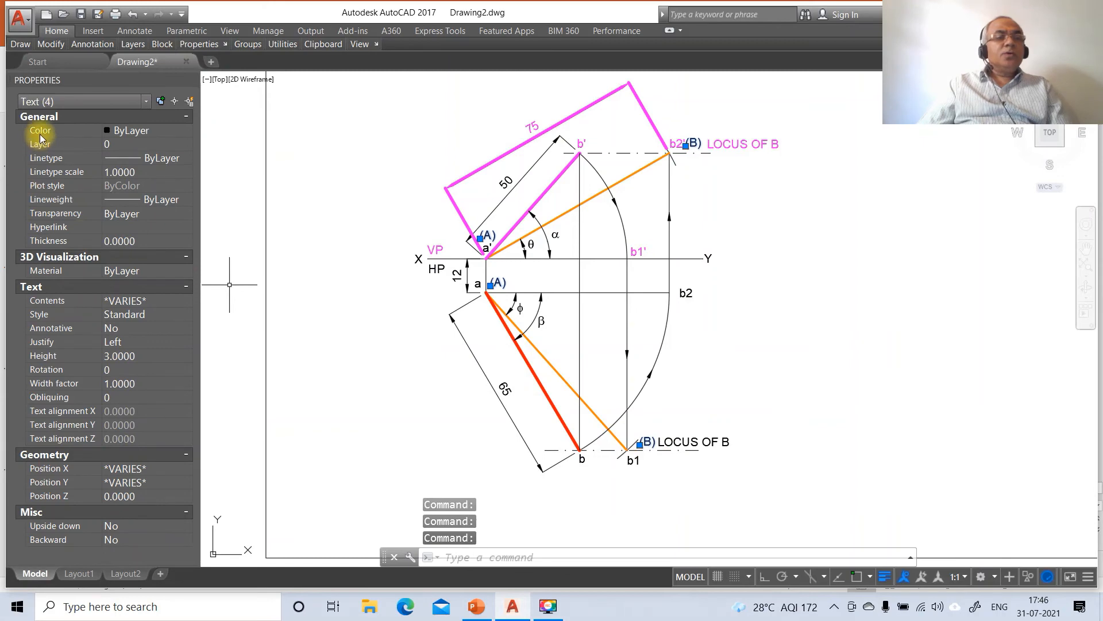
{"action": "left_click", "coordinate": [181, 130]}
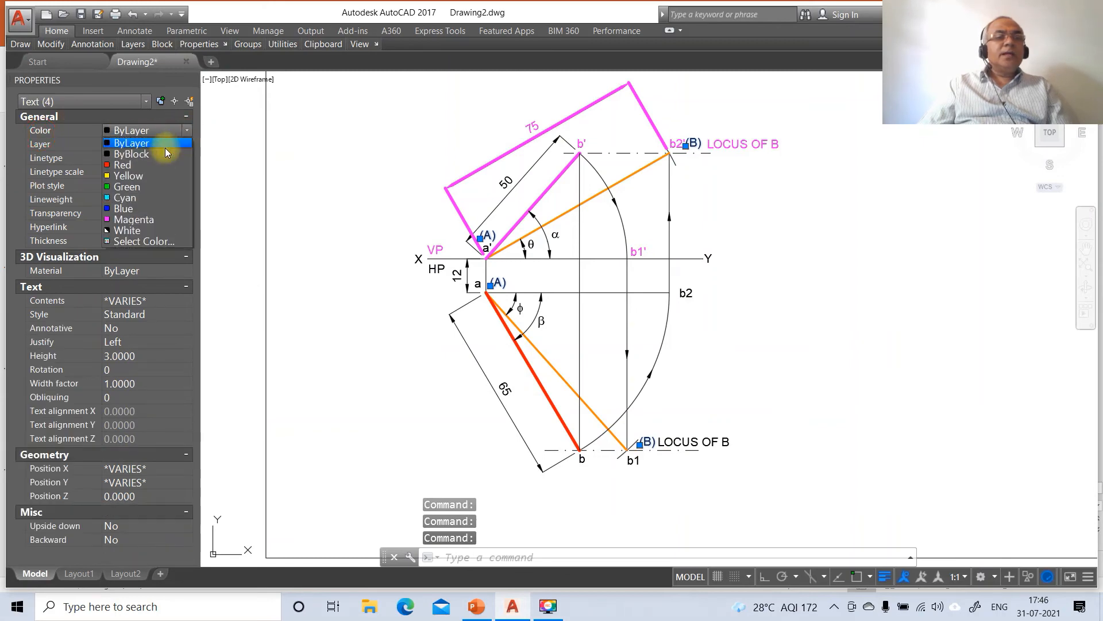
{"action": "left_click", "coordinate": [131, 212]}
{"action": "key", "text": "Escape"}
{"action": "key", "text": "Escape"}
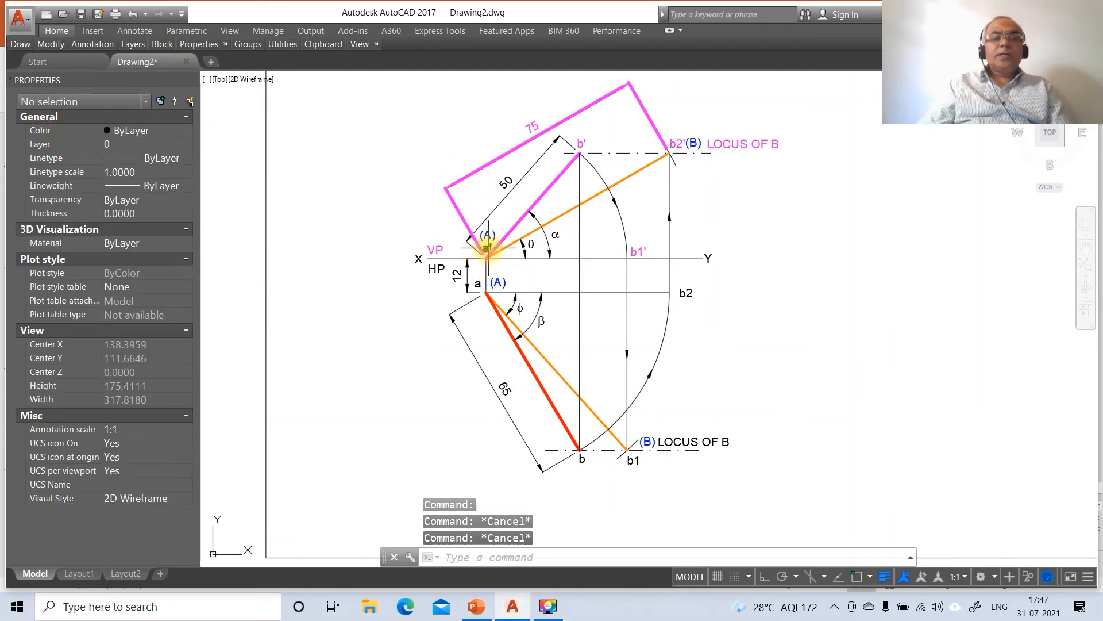
Assign the a' label to layer FV.
{"action": "left_click", "coordinate": [486, 248]}
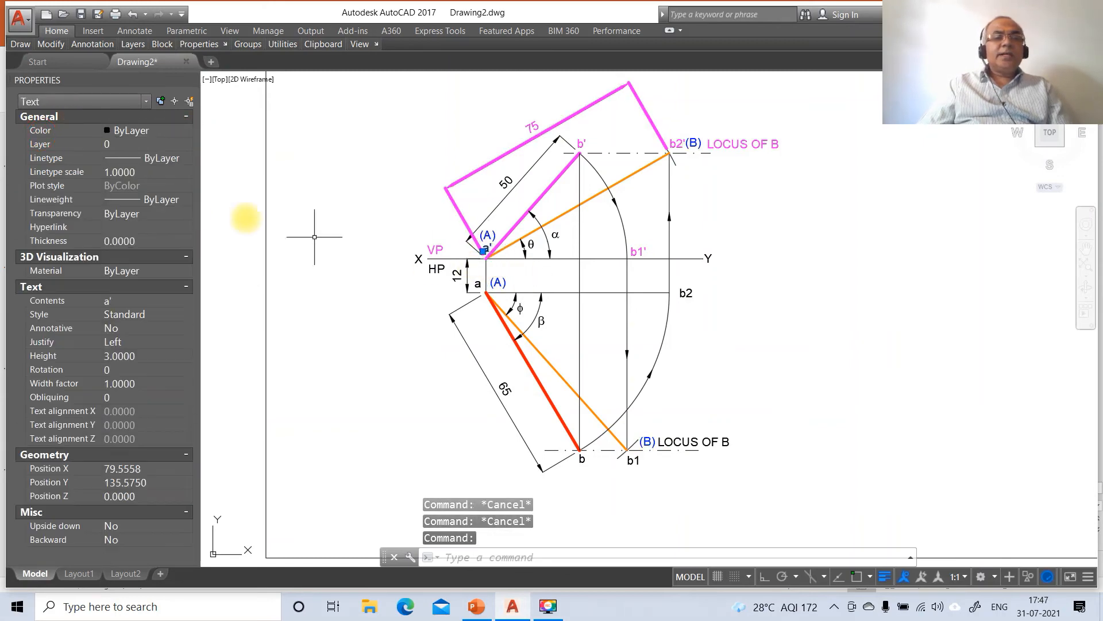
{"action": "left_click", "coordinate": [185, 145]}
{"action": "left_click", "coordinate": [131, 183]}
{"action": "key", "text": "Escape"}
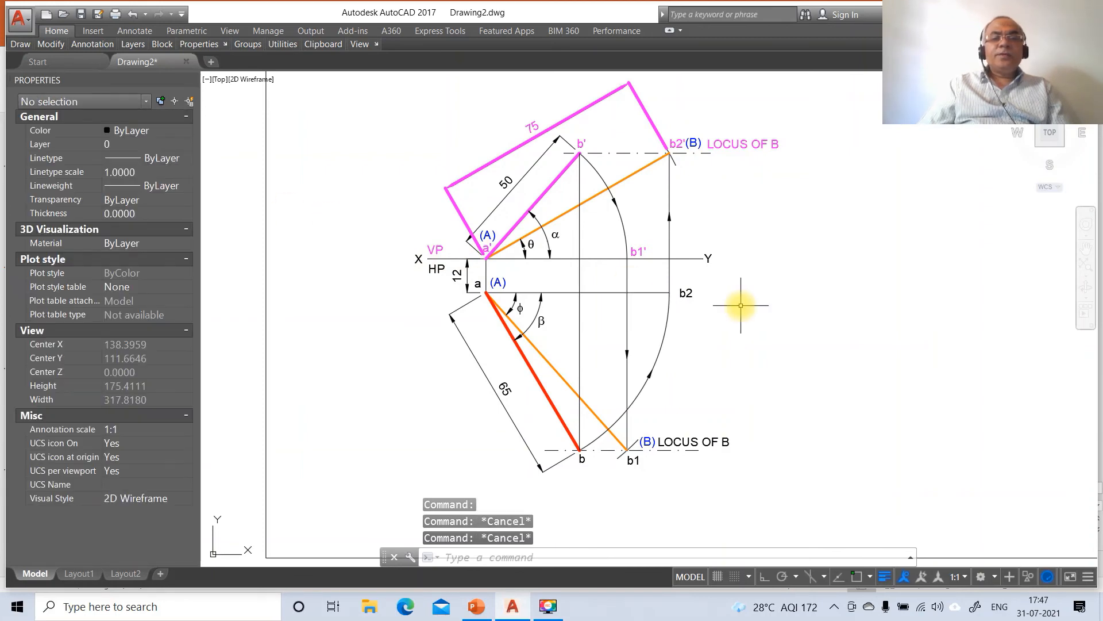
Assign the a, b, b1, b2, HP and lower LOCUS OF B labels to layer TV.
{"action": "left_click", "coordinate": [477, 284]}
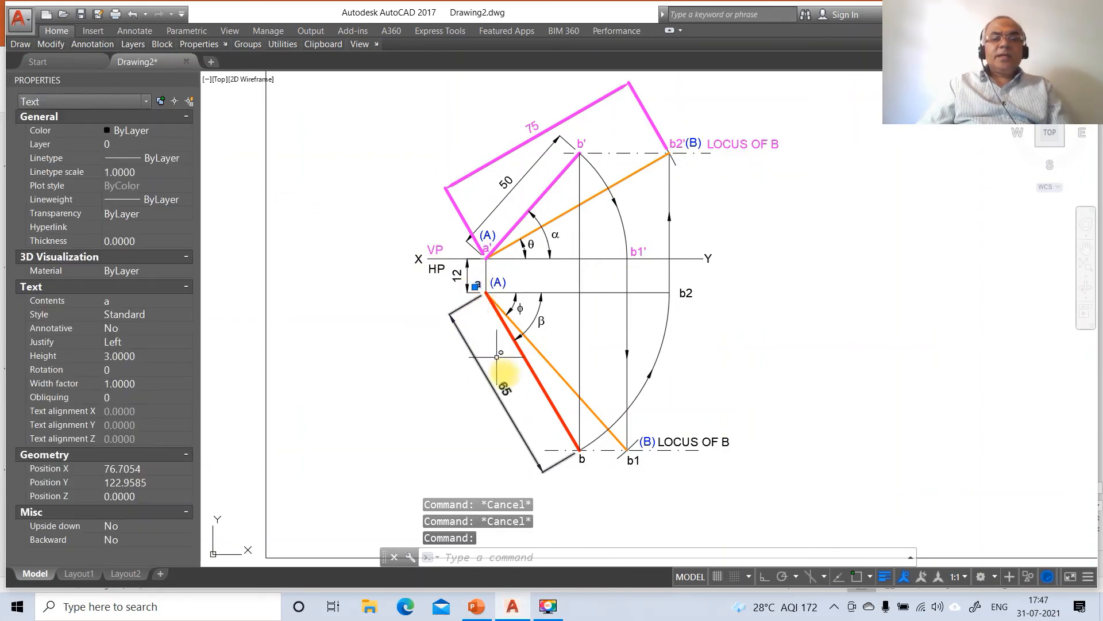
{"action": "left_click", "coordinate": [581, 459]}
{"action": "left_click", "coordinate": [641, 467]}
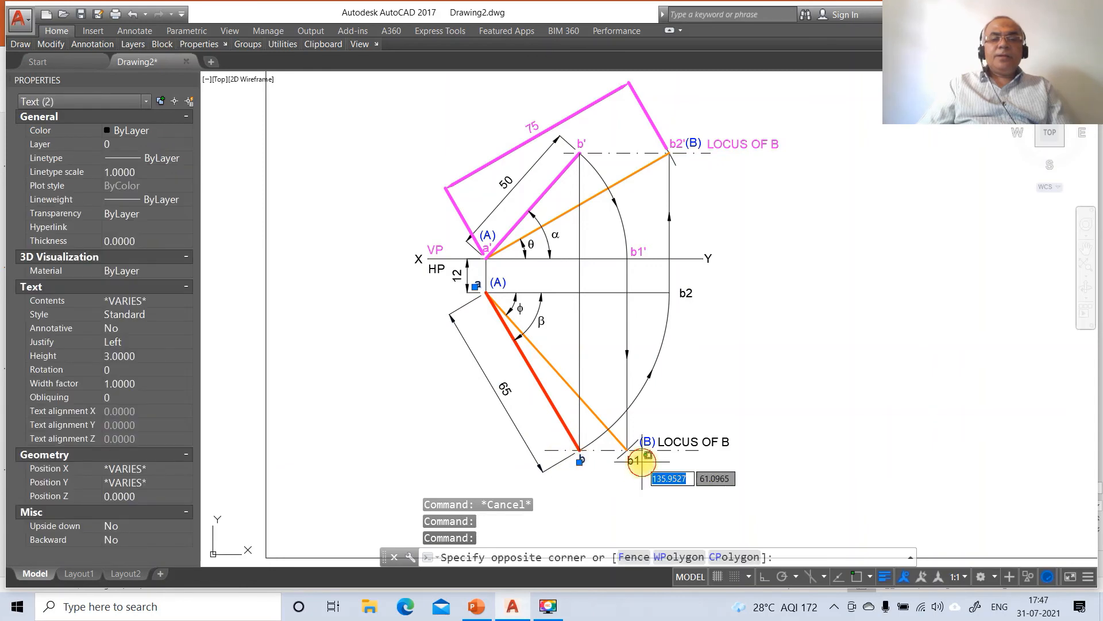
{"action": "left_click", "coordinate": [575, 493]}
{"action": "left_click", "coordinate": [725, 451]}
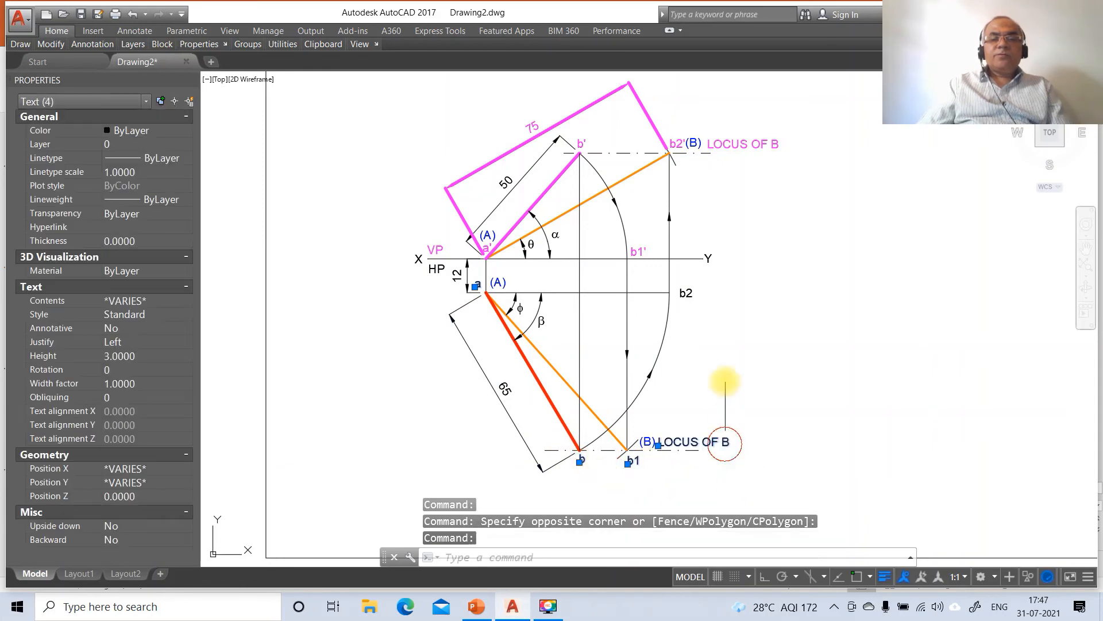
{"action": "left_click", "coordinate": [681, 293]}
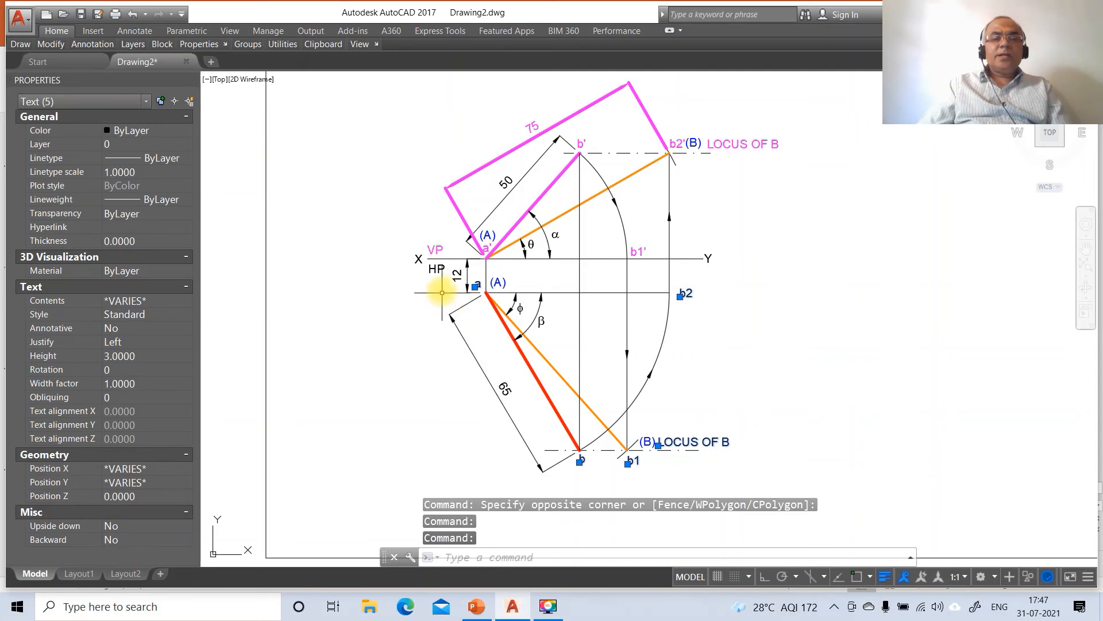
{"action": "left_click", "coordinate": [437, 269]}
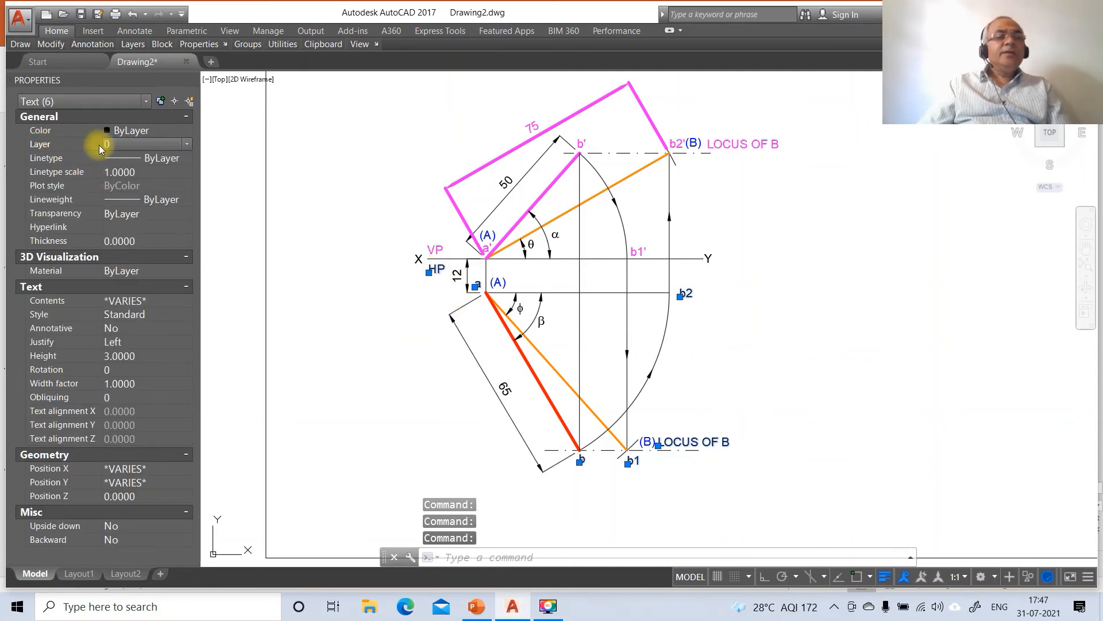
{"action": "left_click", "coordinate": [187, 145]}
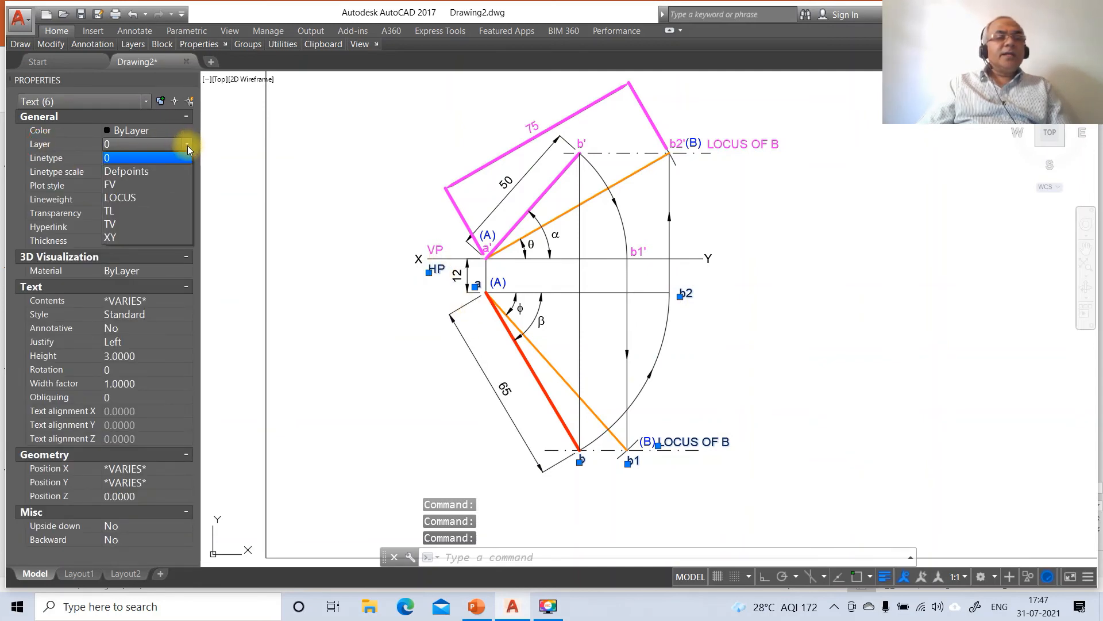
{"action": "left_click", "coordinate": [139, 219]}
{"action": "key", "text": "Escape"}
{"action": "key", "text": "Escape"}
{"action": "key", "text": "Escape"}
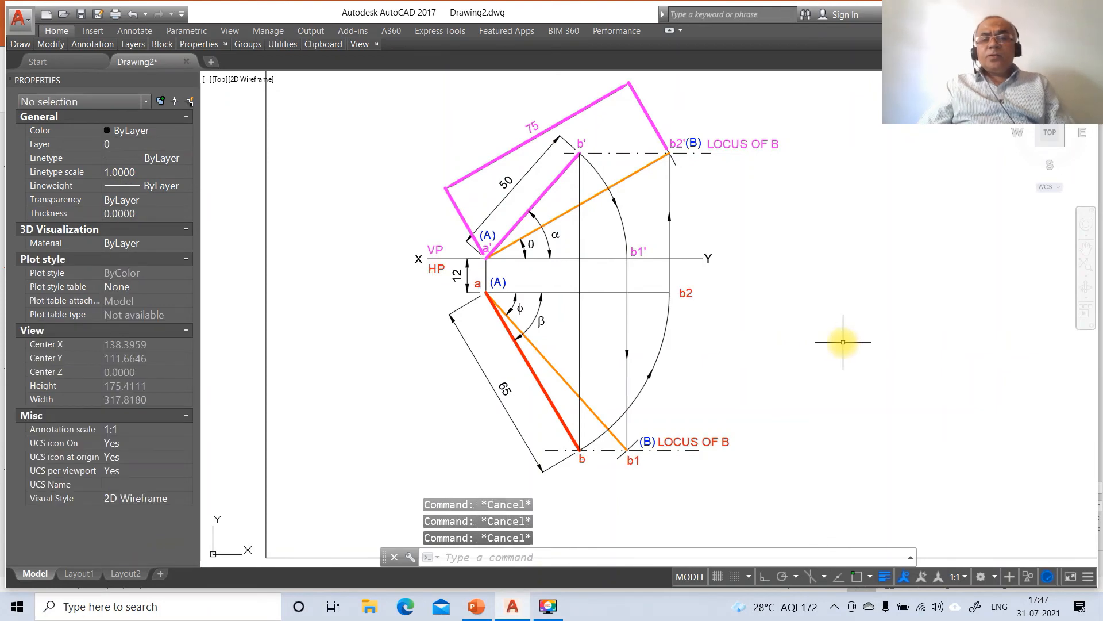
Move the b2 label slightly left so it sits close to the end of the horizontal line through a.
{"action": "type", "text": "m"}
{"action": "key", "text": "Return"}
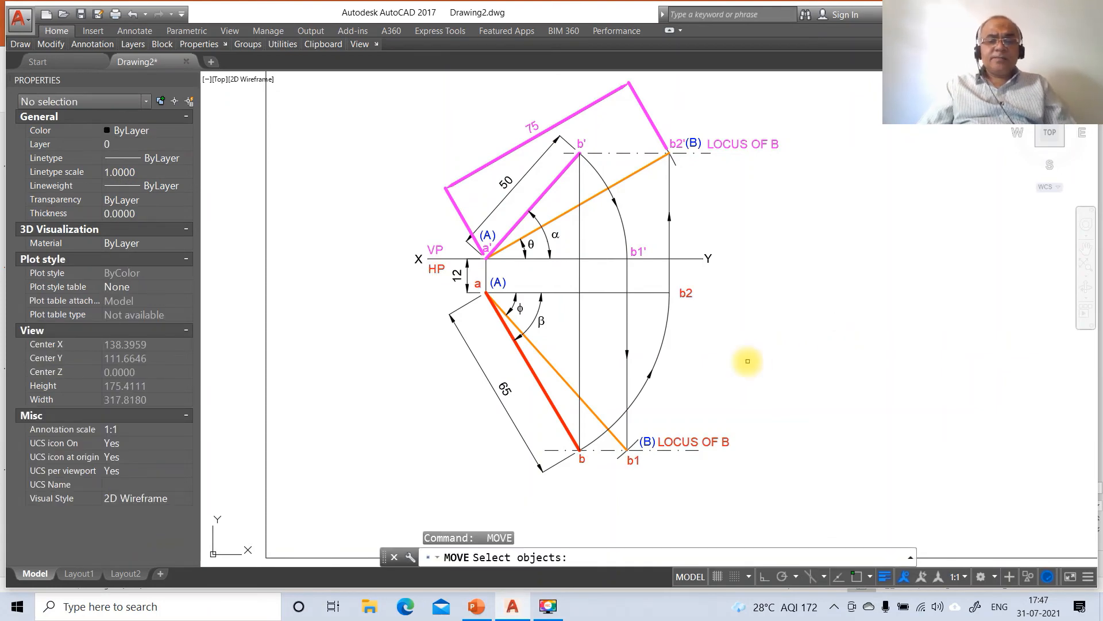
{"action": "left_click", "coordinate": [689, 294]}
{"action": "key", "text": "Return"}
{"action": "left_click", "coordinate": [717, 337]}
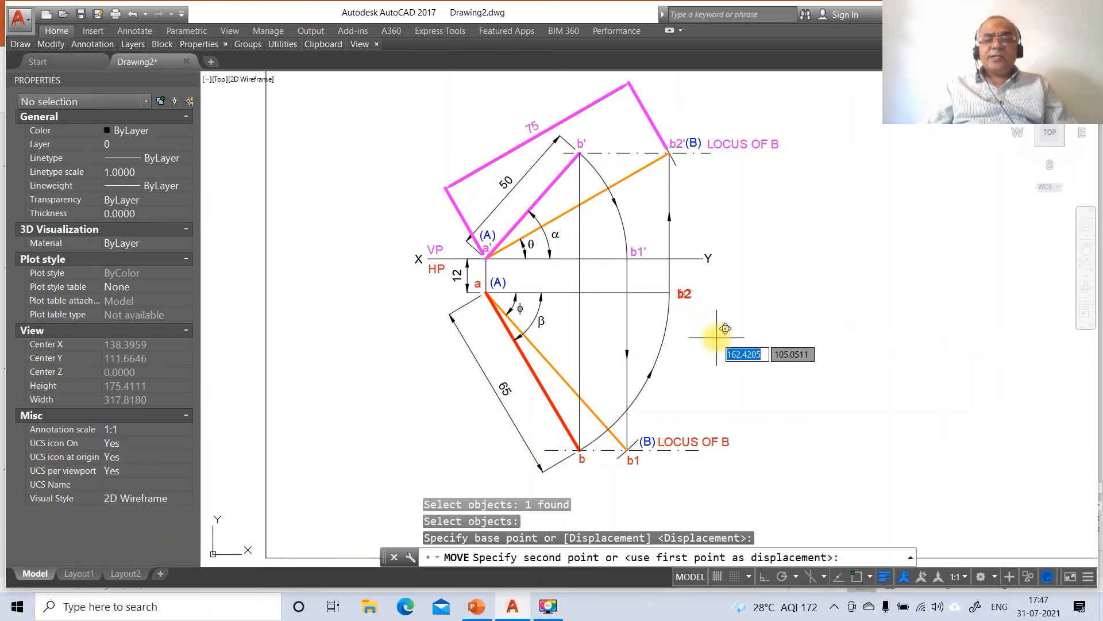
{"action": "left_click", "coordinate": [714, 336]}
Add the single-line text ANSWERS in the empty area right of the projections, keeping the default height and rotation.
{"action": "type", "text": "dt"}
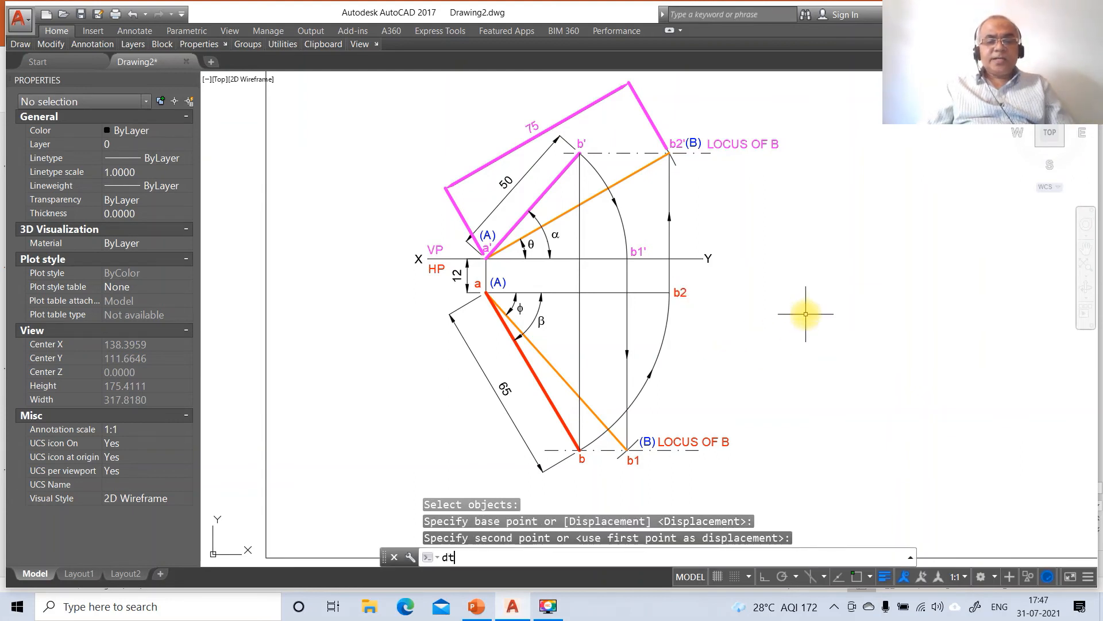
{"action": "key", "text": "Return"}
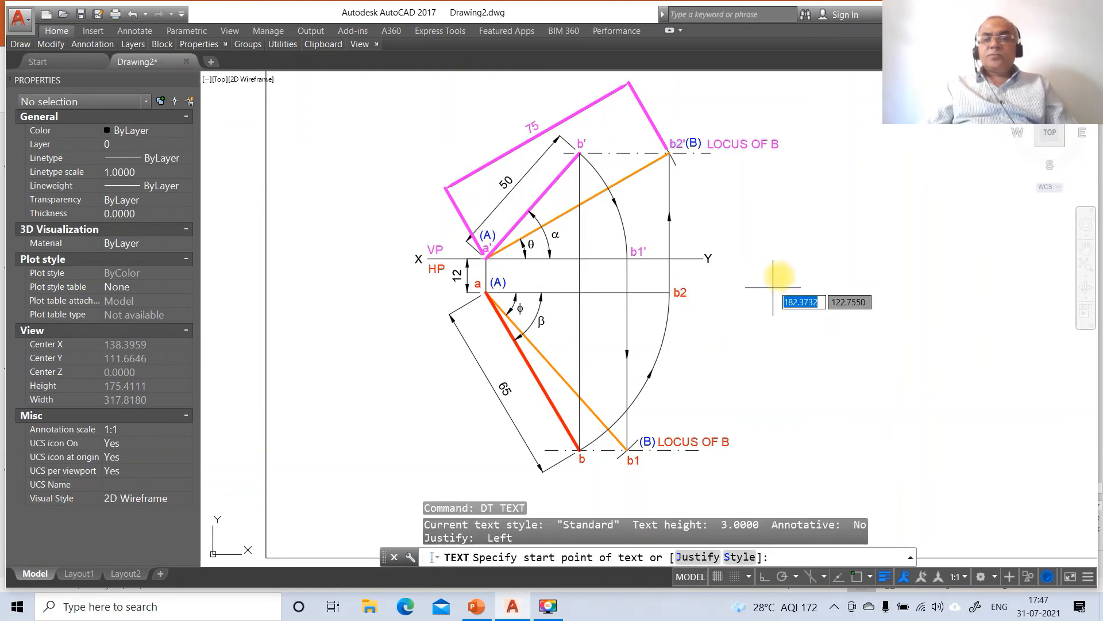
{"action": "left_click", "coordinate": [812, 265]}
{"action": "key", "text": "Return"}
{"action": "key", "text": "Return"}
{"action": "type", "text": "ANSWERS"}
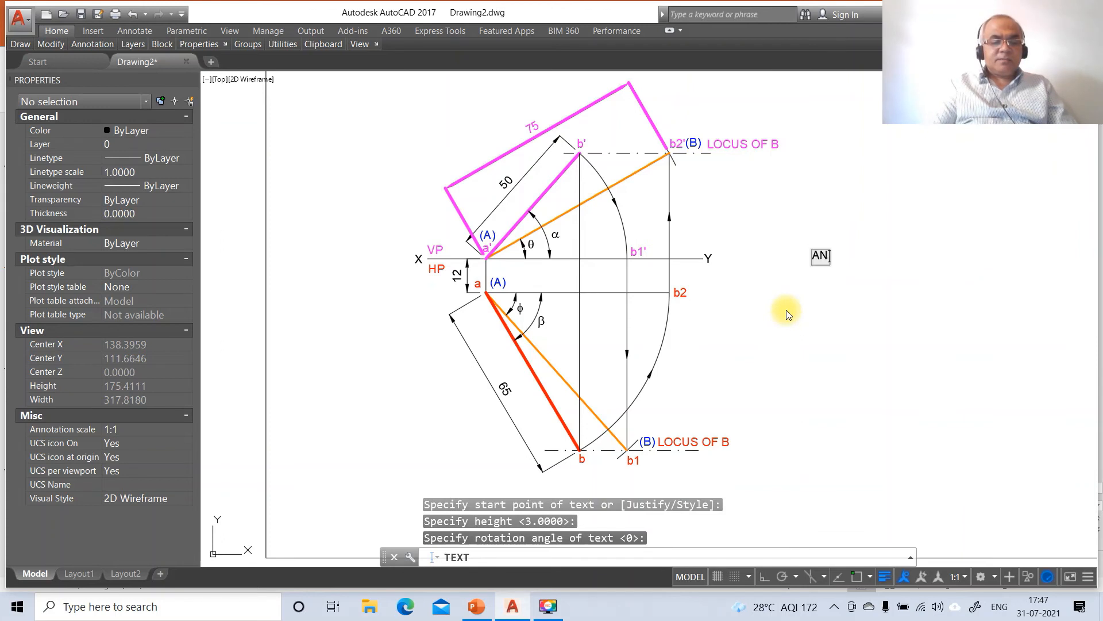
{"action": "key", "text": "Return"}
{"action": "key", "text": "Return"}
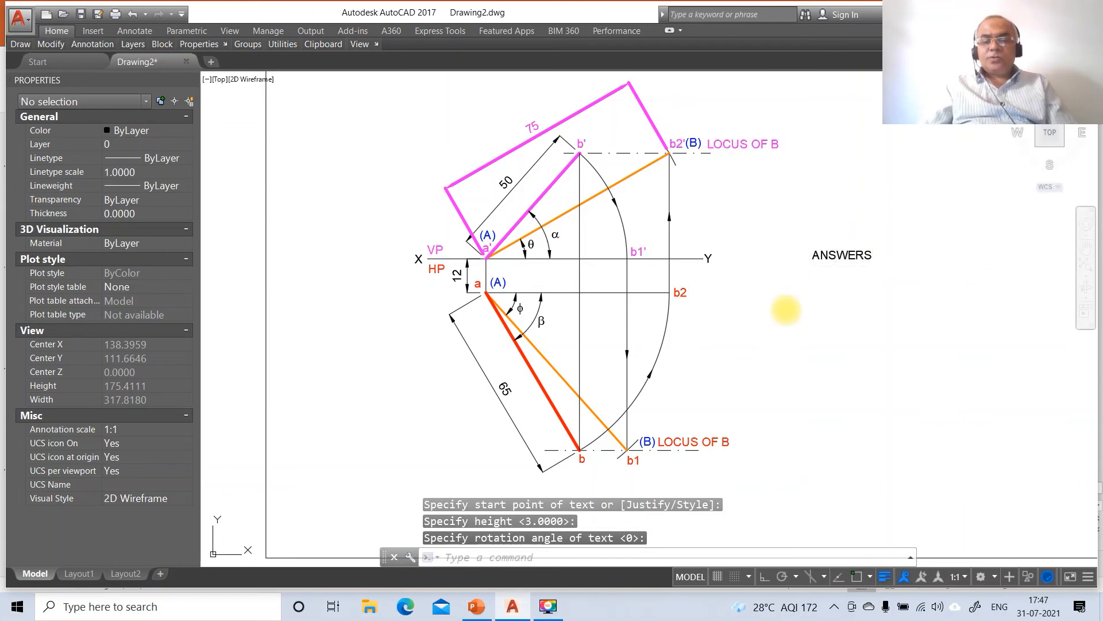
With Ortho on, draw a horizontal line under the ANSWERS heading and continue it vertically down from its right end.
{"action": "type", "text": "l"}
{"action": "key", "text": "Return"}
{"action": "left_click", "coordinate": [765, 577]}
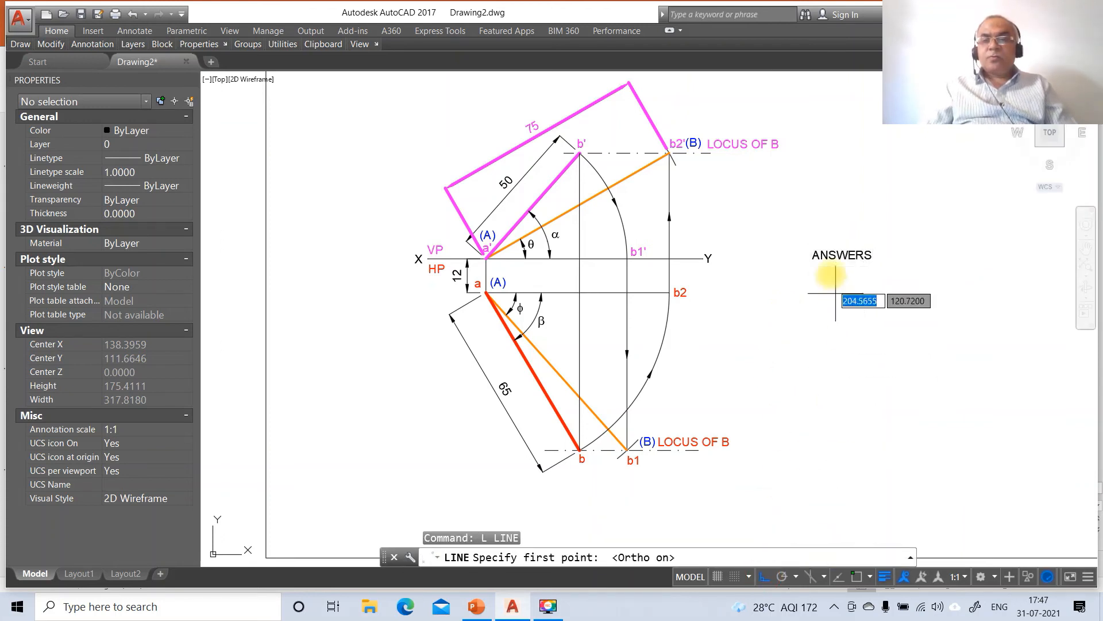
{"action": "left_click", "coordinate": [799, 265]}
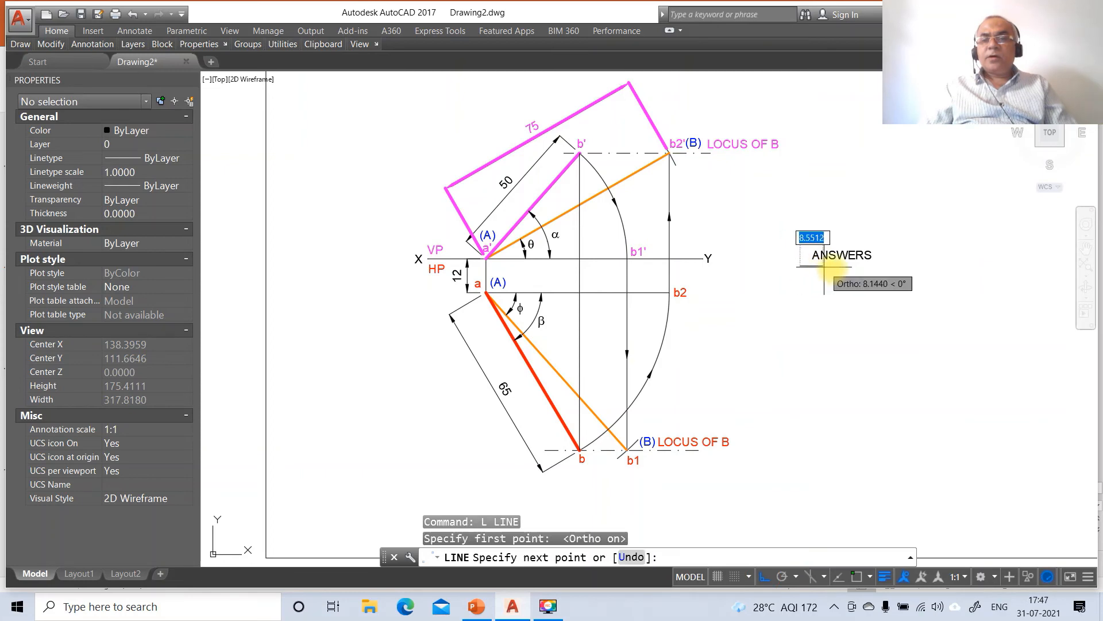
{"action": "left_click", "coordinate": [875, 266]}
{"action": "left_click", "coordinate": [891, 400]}
{"action": "key", "text": "Return"}
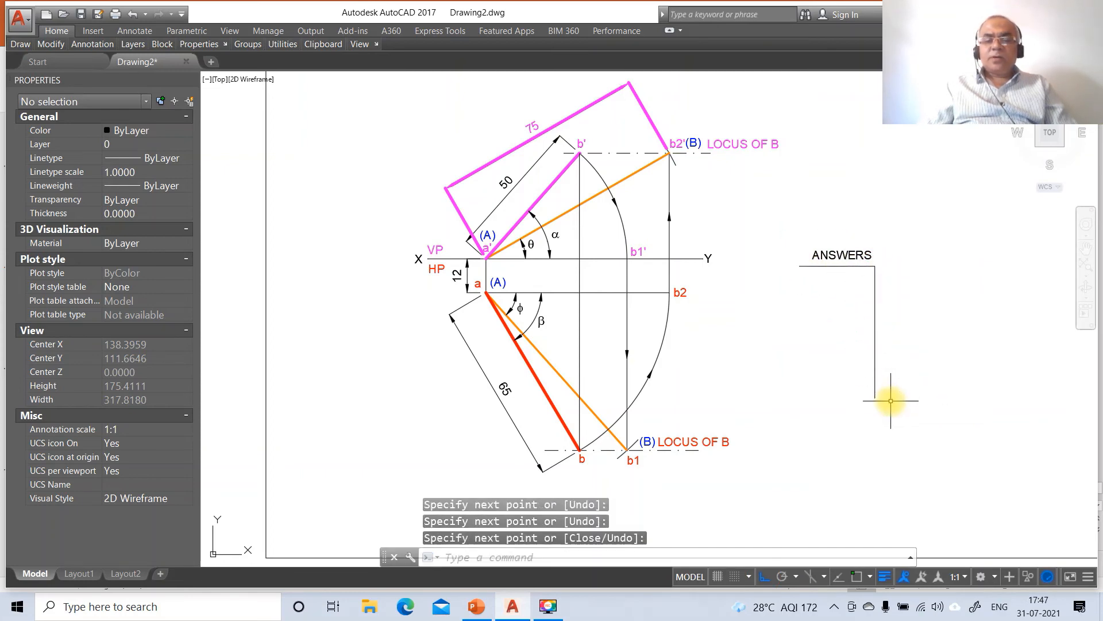
Check the answers table in the PowerPoint reference, return to AutoCAD and add the text 48.45° below the heading line.
{"action": "left_click", "coordinate": [512, 611]}
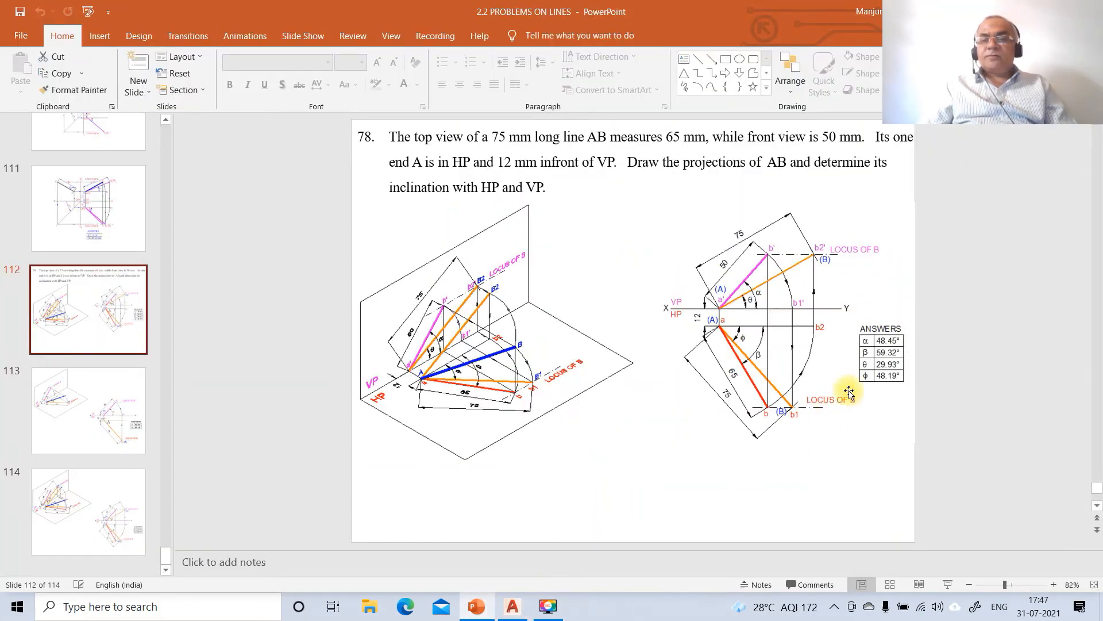
{"action": "left_click", "coordinate": [509, 612]}
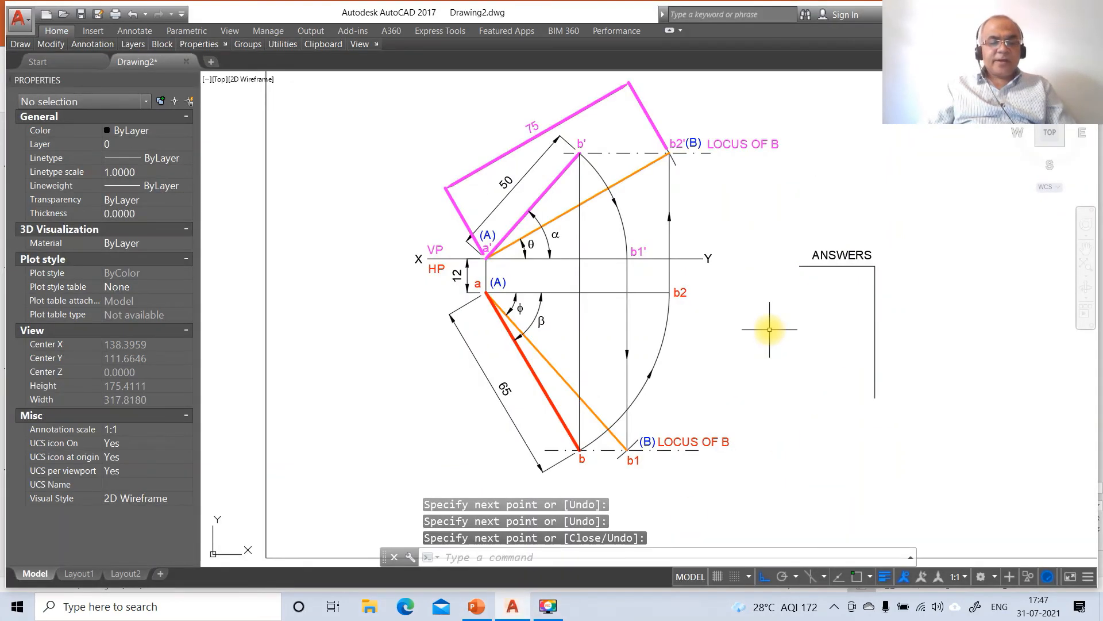
{"action": "type", "text": "DT"}
{"action": "key", "text": "Return"}
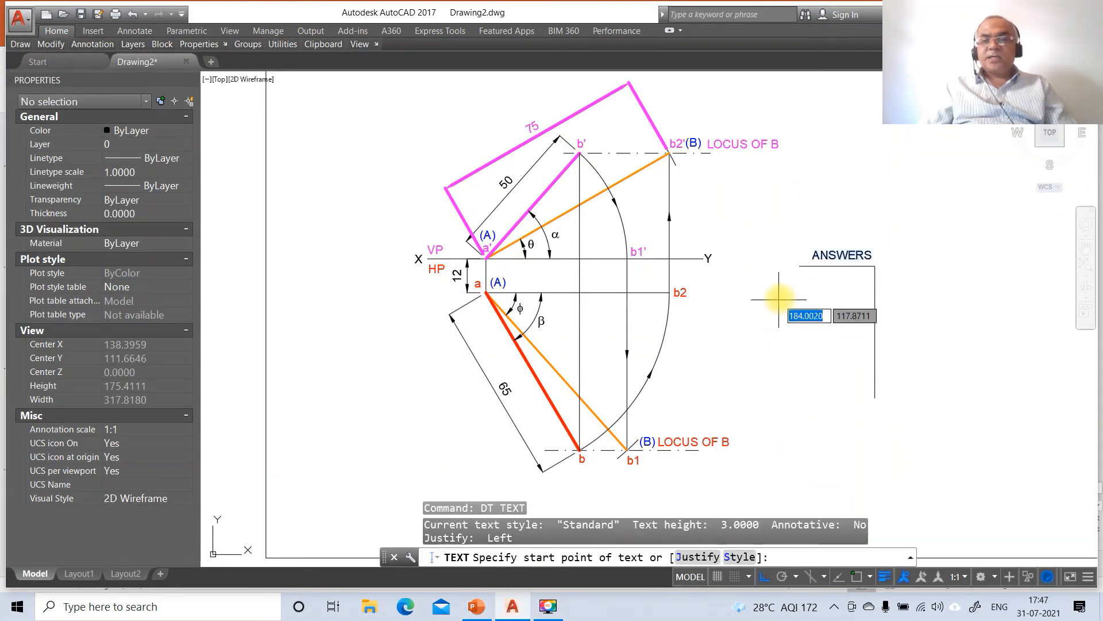
{"action": "left_click", "coordinate": [827, 279]}
{"action": "key", "text": "Return"}
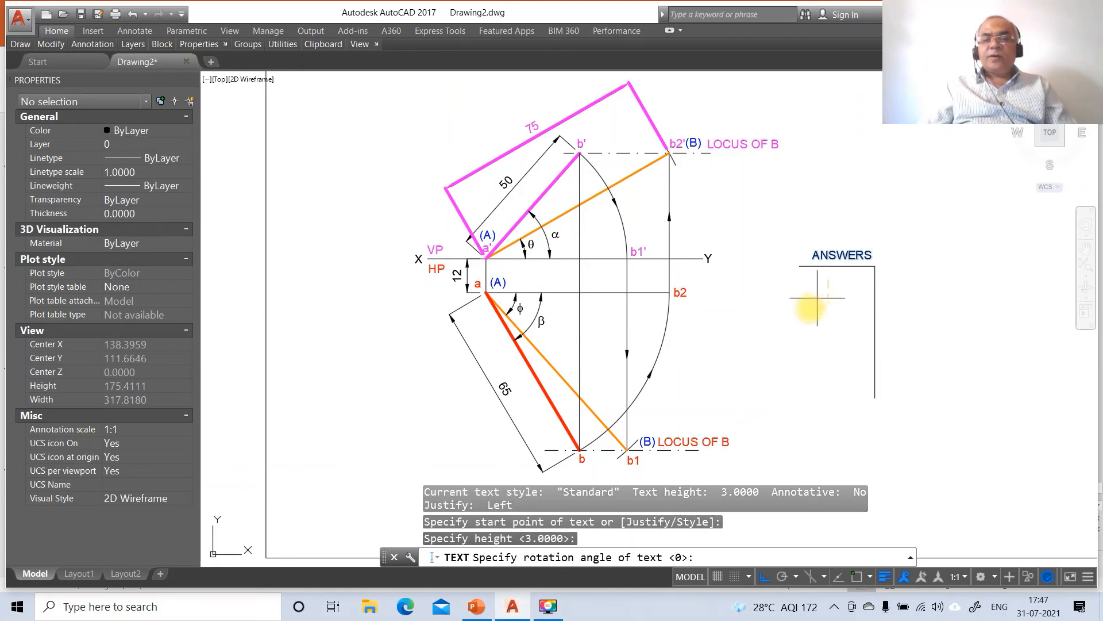
{"action": "type", "text": "48.45"}
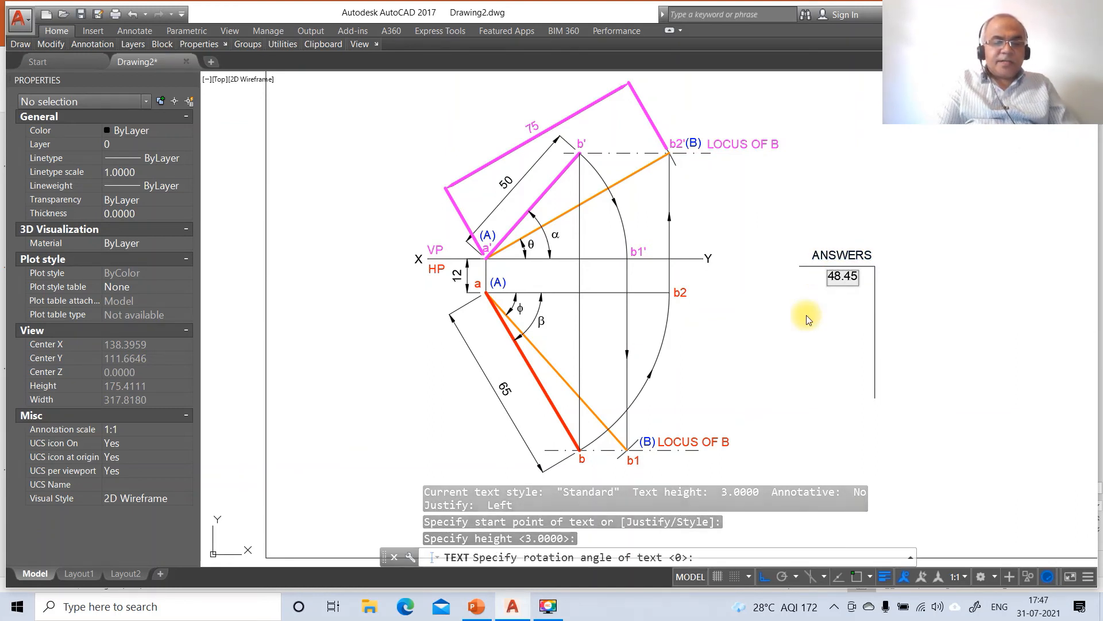
{"action": "type", "text": "%%d"}
{"action": "key", "text": "Return"}
{"action": "key", "text": "Return"}
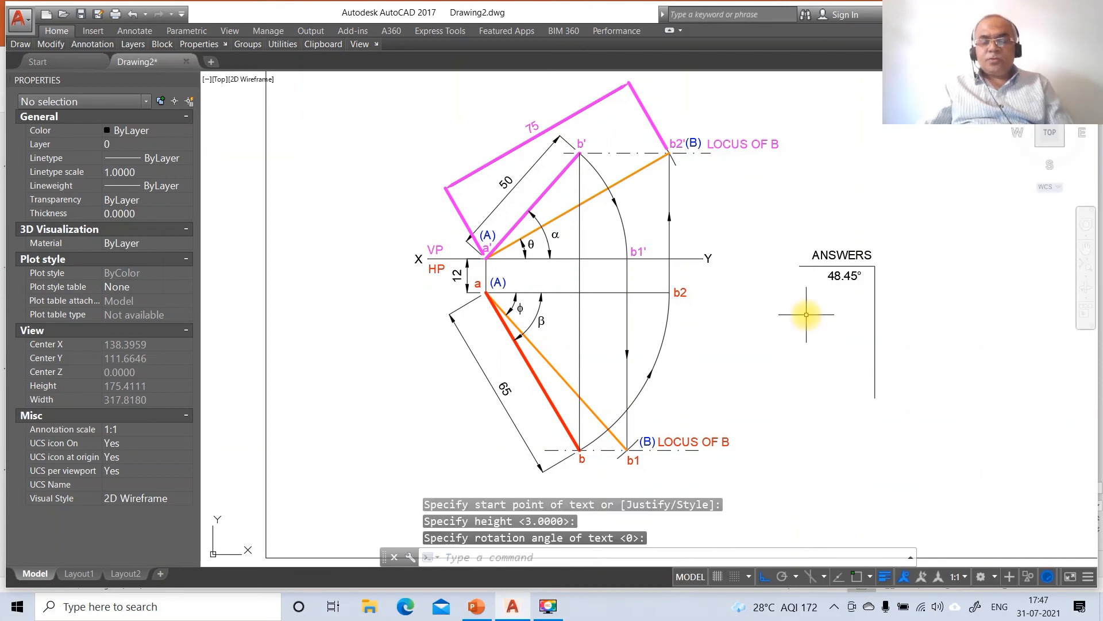
With Ortho off, move the 48.45° text slightly up and right, closer to the table's right vertical line.
{"action": "type", "text": "m"}
{"action": "key", "text": "Return"}
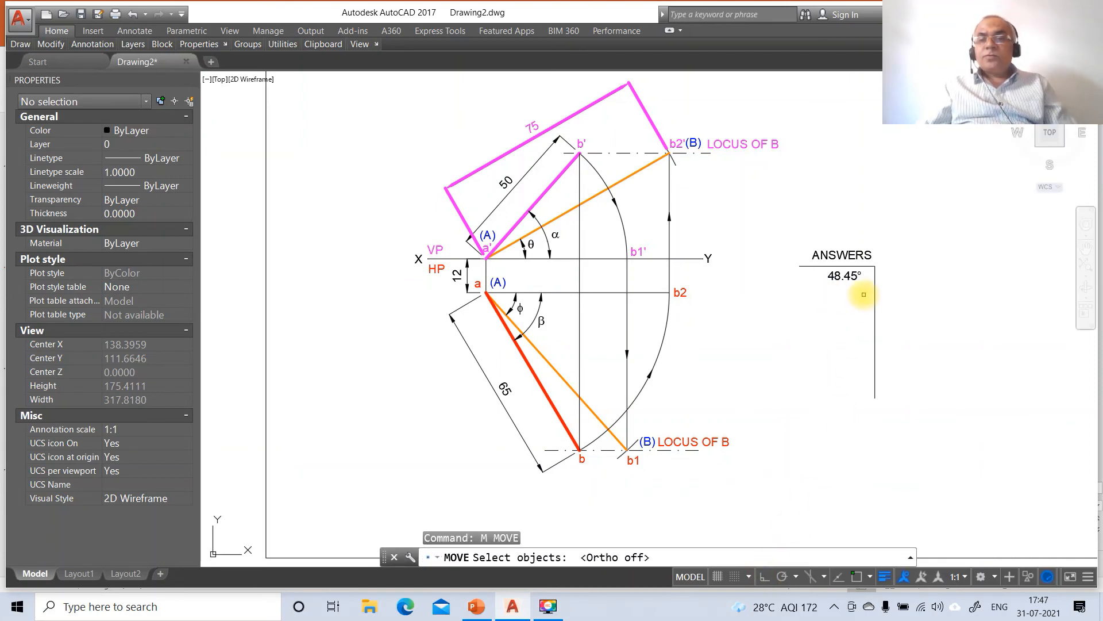
{"action": "left_click", "coordinate": [858, 276]}
{"action": "key", "text": "Return"}
{"action": "left_click", "coordinate": [867, 320]}
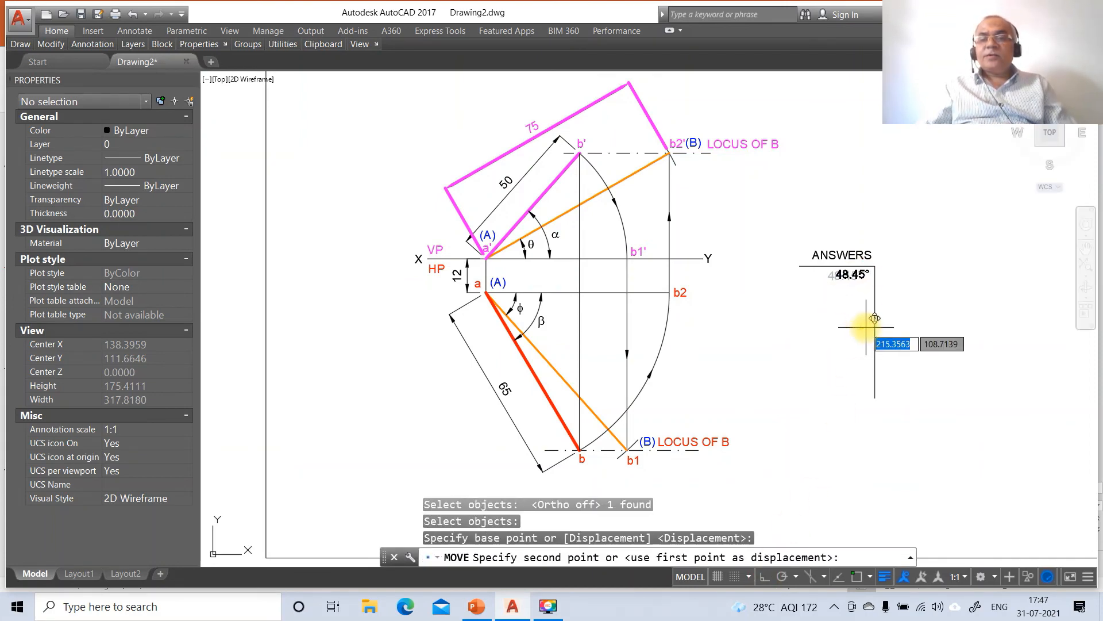
{"action": "left_click", "coordinate": [874, 319]}
With Ortho on, draw the table's left vertical line down from the heading line's left endpoint, about level with the right line's lower end.
{"action": "type", "text": "z"}
{"action": "key", "text": "Return"}
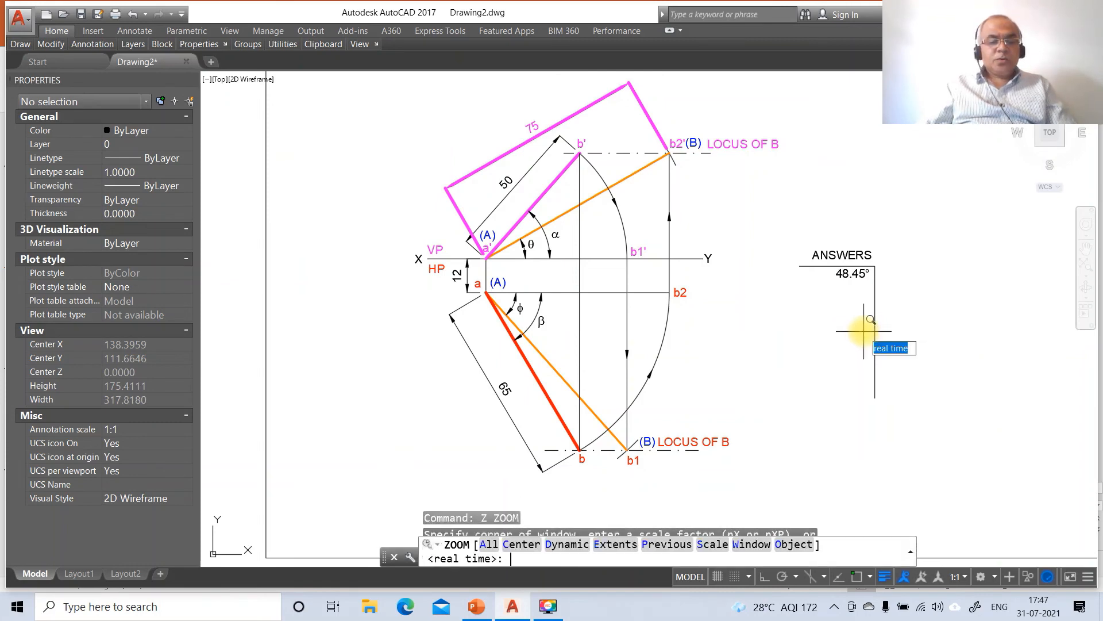
{"action": "type", "text": "w"}
{"action": "key", "text": "Return"}
{"action": "left_click", "coordinate": [746, 210]}
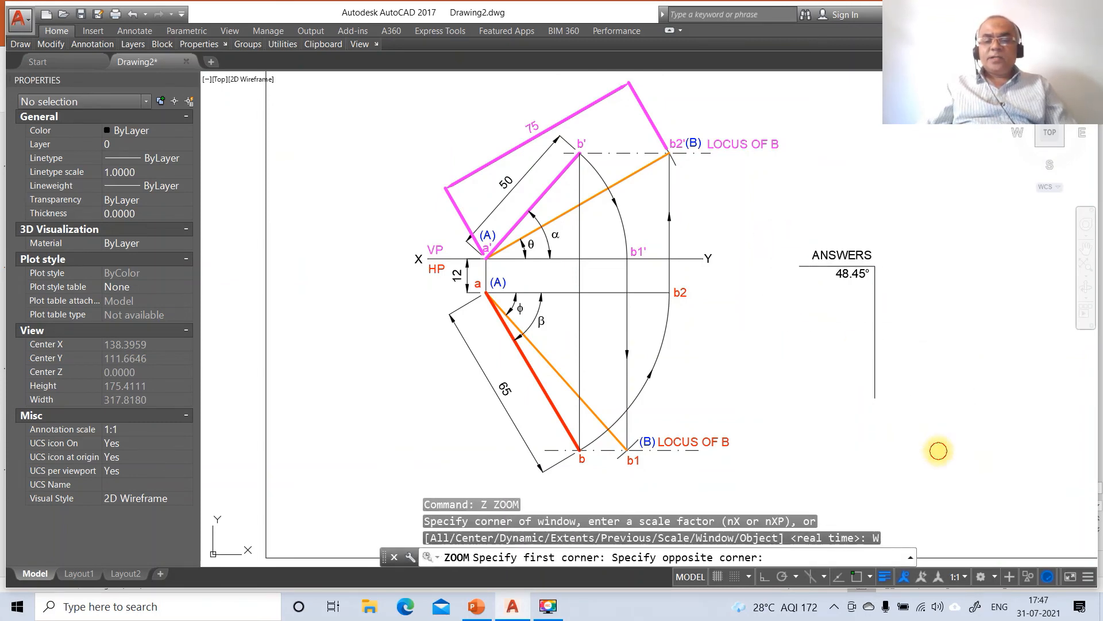
{"action": "left_click", "coordinate": [914, 463]}
{"action": "left_click", "coordinate": [765, 577]}
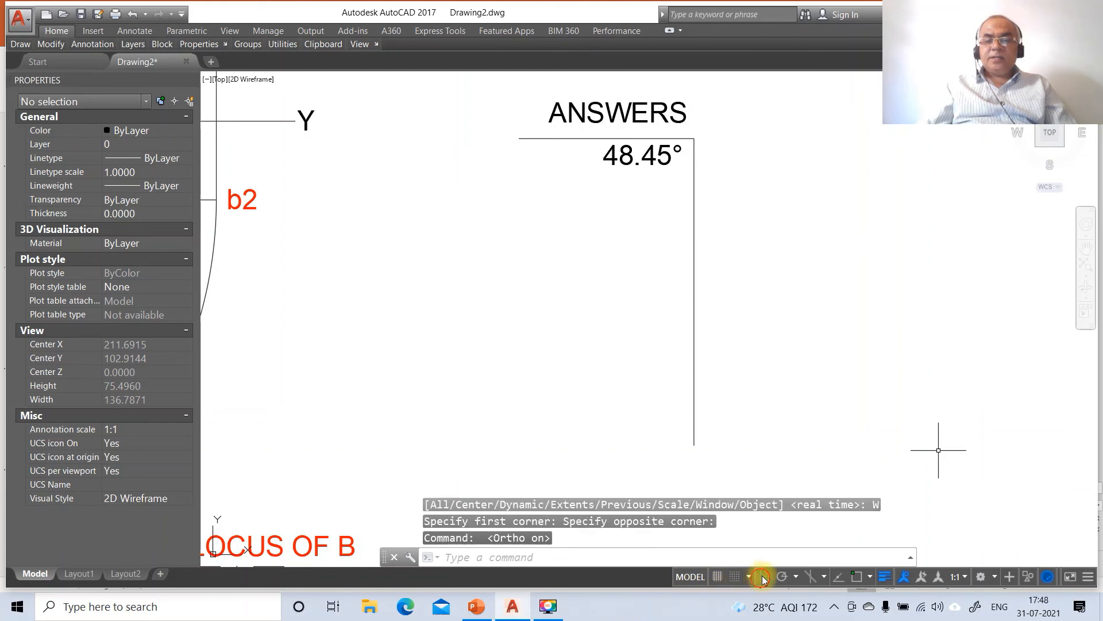
{"action": "type", "text": "L"}
{"action": "key", "text": "Return"}
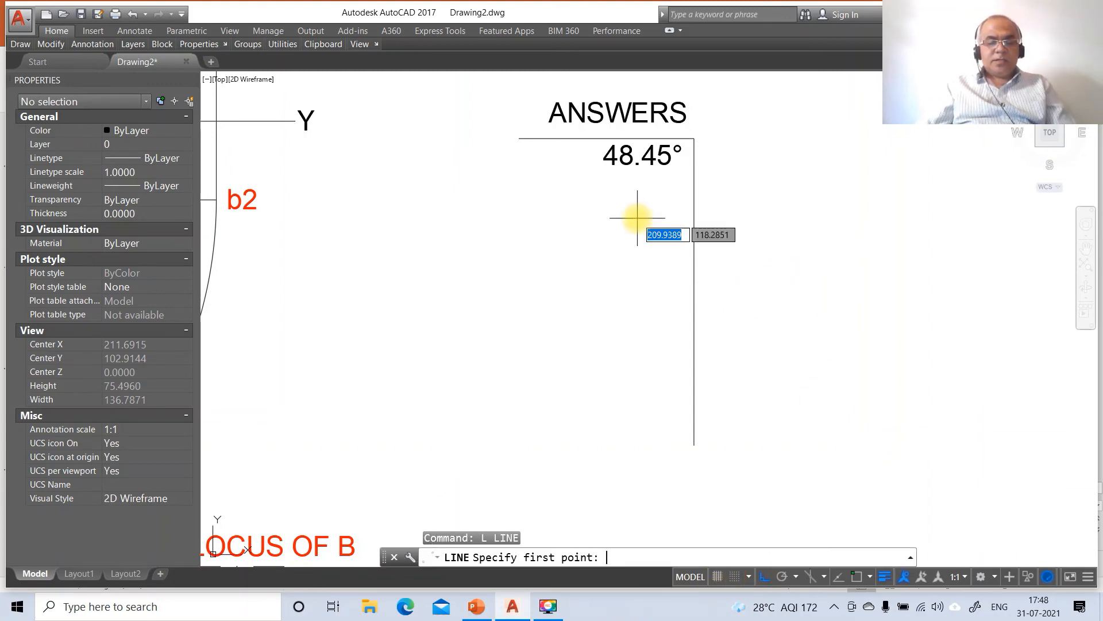
{"action": "type", "text": "END"}
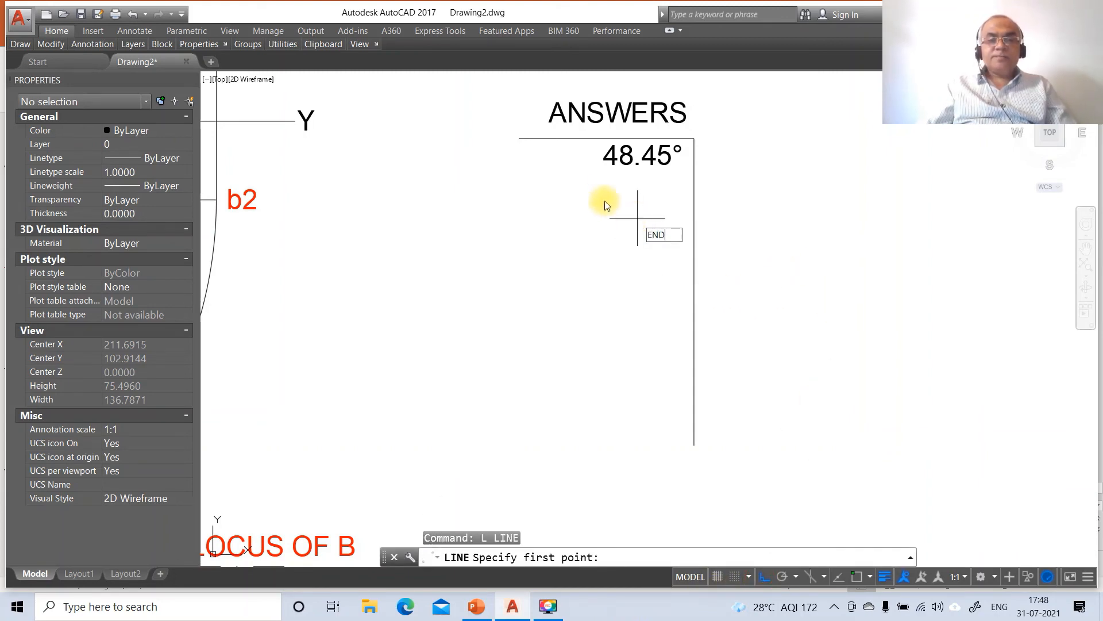
{"action": "key", "text": "Return"}
{"action": "left_click", "coordinate": [519, 138]}
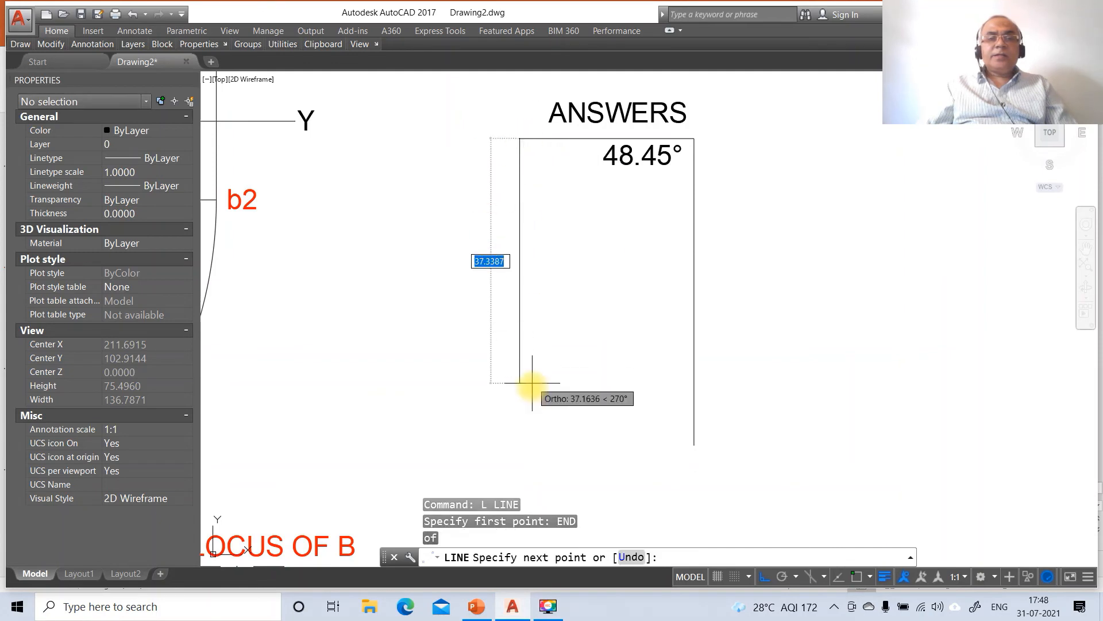
{"action": "left_click", "coordinate": [524, 442]}
{"action": "key", "text": "Return"}
Draw a vertical column divider down from the heading line, just left of the 48.45° text, using the Nearest snap.
{"action": "key", "text": "Return"}
{"action": "type", "text": "NEA"}
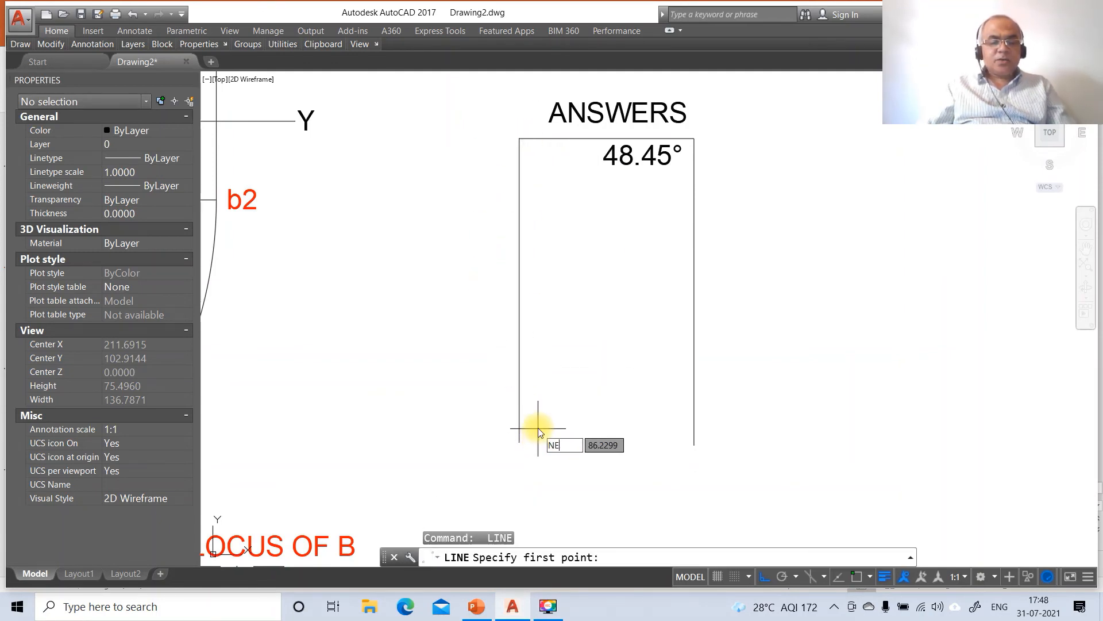
{"action": "key", "text": "Return"}
{"action": "left_click", "coordinate": [565, 140]}
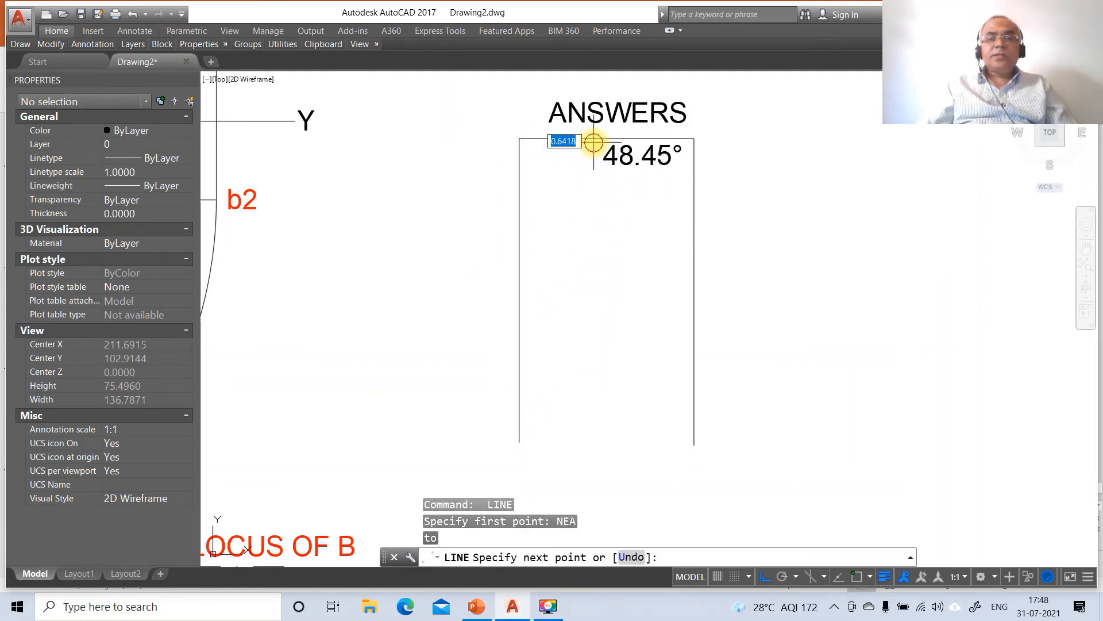
{"action": "key", "text": "Return"}
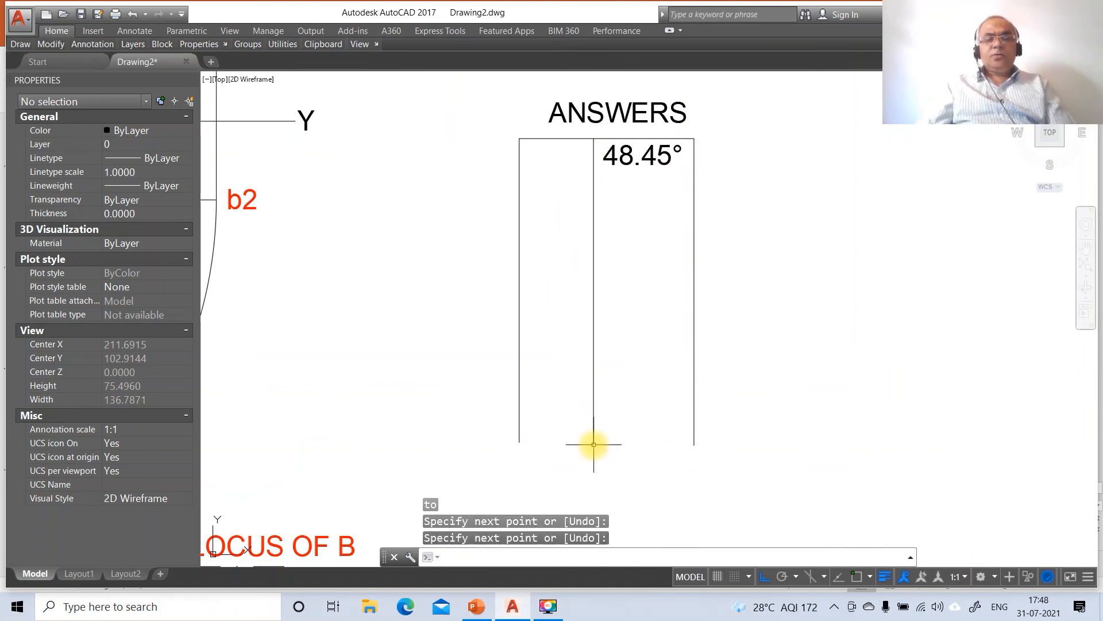
Move the table's left vertical line to the right, narrowing the first column.
{"action": "type", "text": "m"}
{"action": "key", "text": "Return"}
{"action": "left_click", "coordinate": [518, 207]}
{"action": "key", "text": "Return"}
{"action": "left_click", "coordinate": [536, 240]}
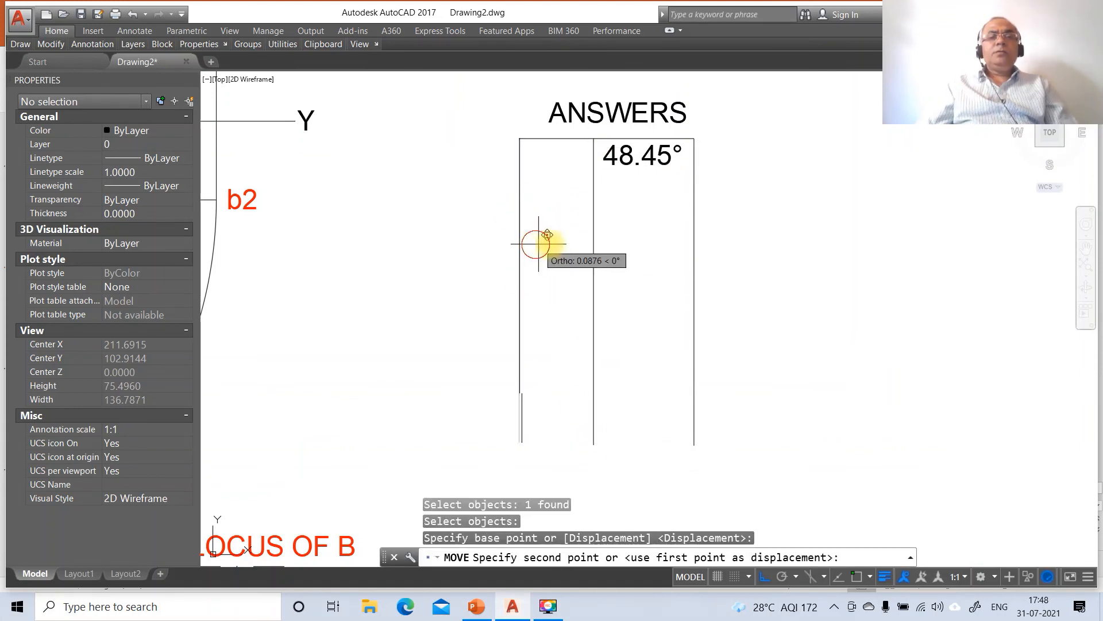
{"action": "left_click", "coordinate": [560, 244]}
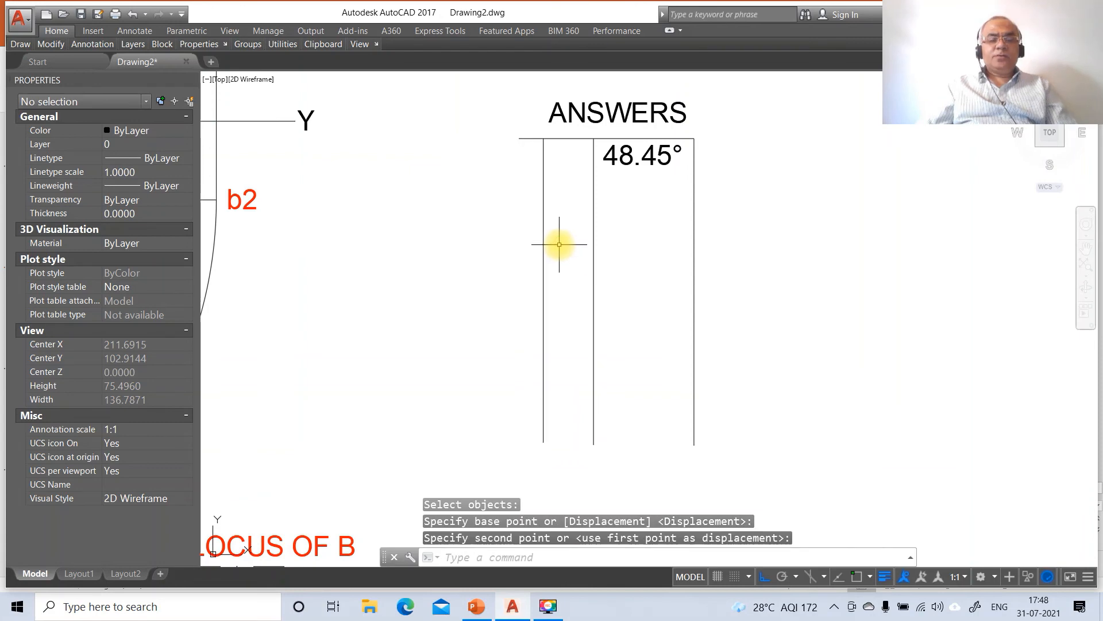
Fillet the table's left vertical line with the heading line at radius 0 to form a clean top-left corner.
{"action": "type", "text": "f"}
{"action": "key", "text": "Return"}
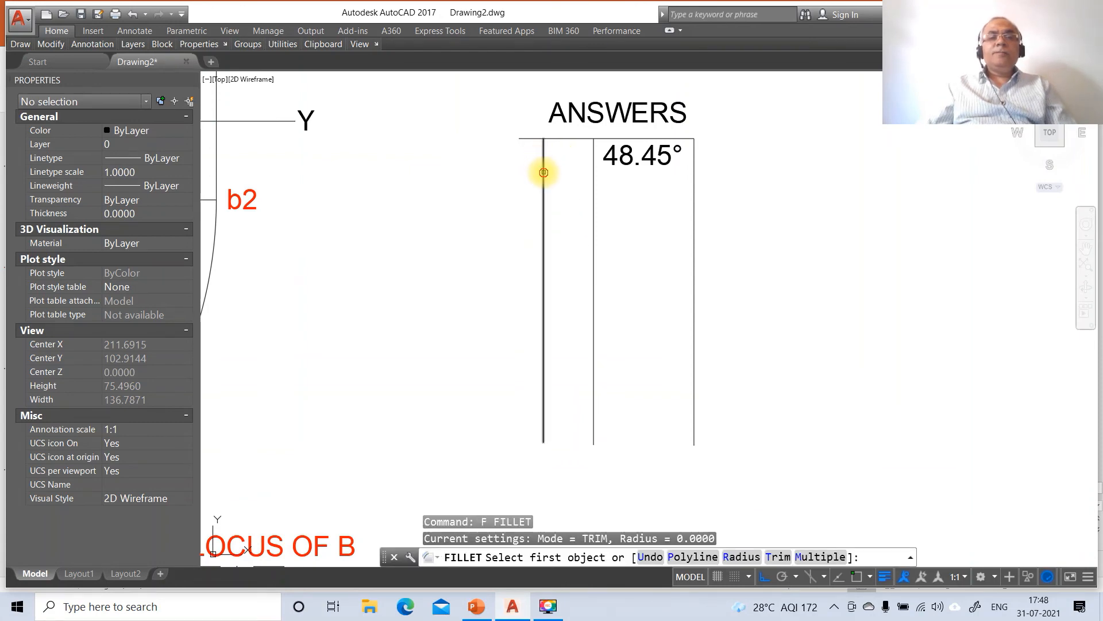
{"action": "left_click", "coordinate": [541, 166]}
{"action": "left_click", "coordinate": [559, 138]}
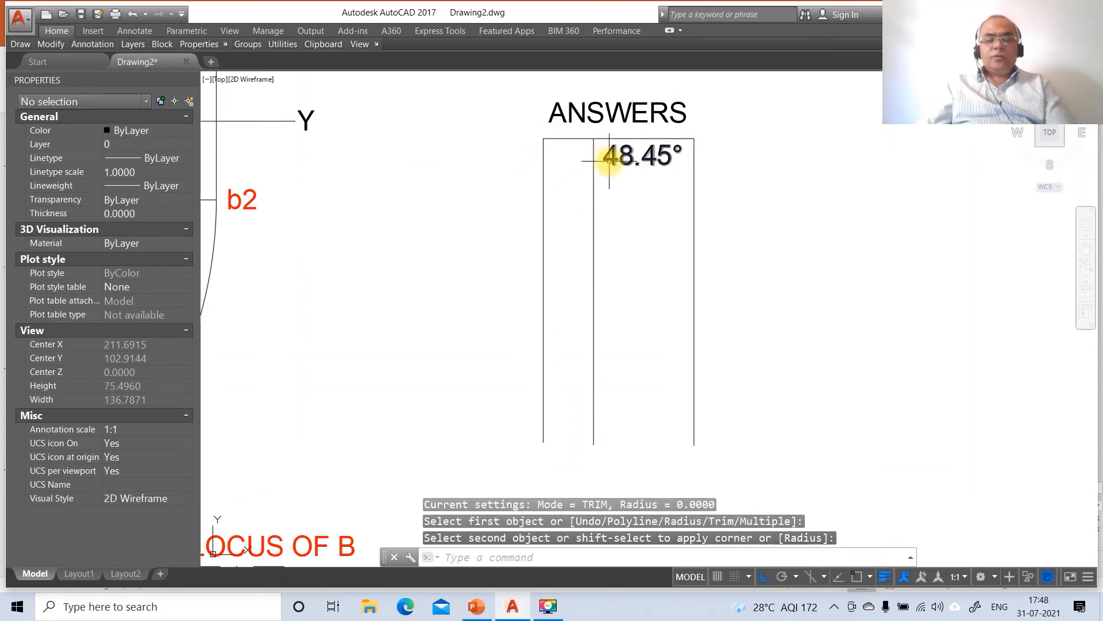
Offset the heading line downward by 6 four times in succession to form four equal table rows.
{"action": "type", "text": "o"}
{"action": "key", "text": "Return"}
{"action": "type", "text": "6"}
{"action": "key", "text": "Return"}
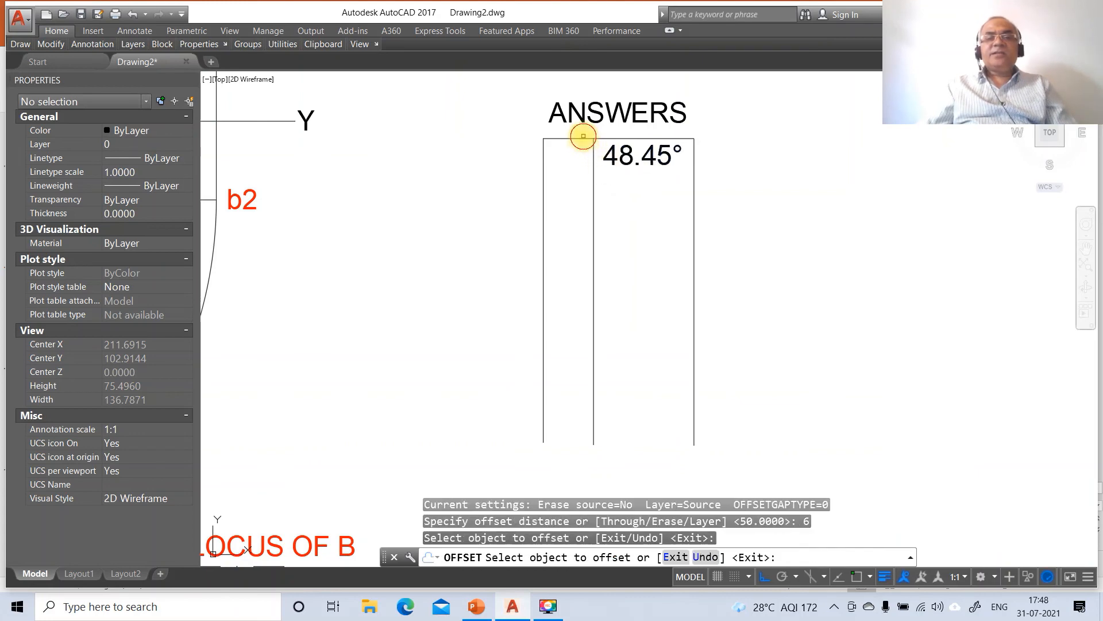
{"action": "left_click", "coordinate": [580, 138]}
{"action": "left_click", "coordinate": [580, 179]}
{"action": "left_click", "coordinate": [580, 178]}
{"action": "left_click", "coordinate": [580, 198]}
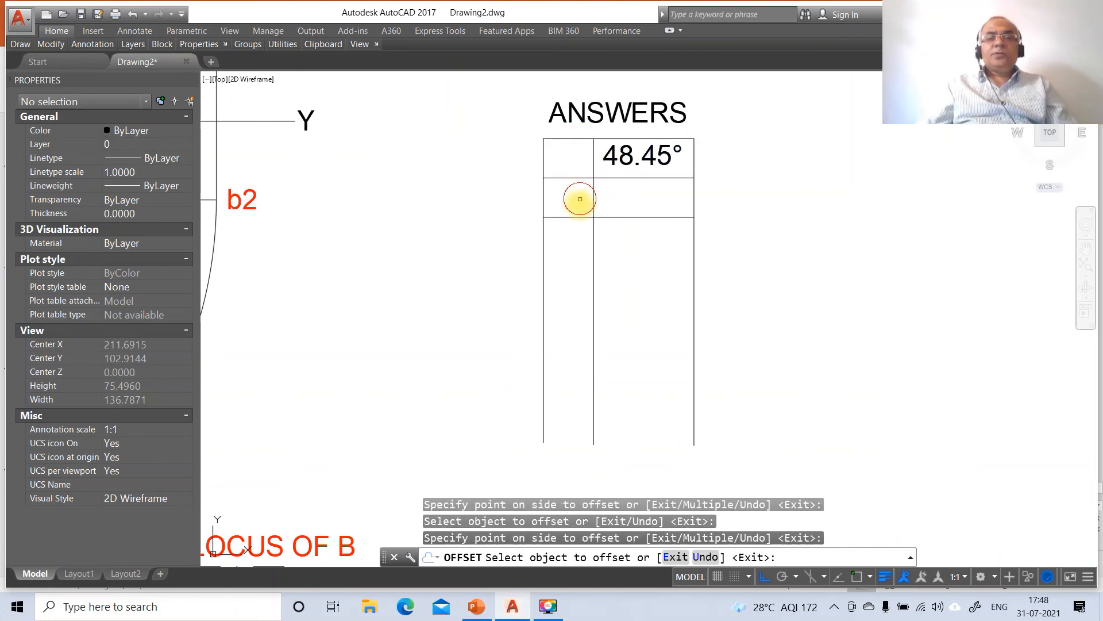
{"action": "left_click", "coordinate": [579, 216]}
{"action": "left_click", "coordinate": [575, 240]}
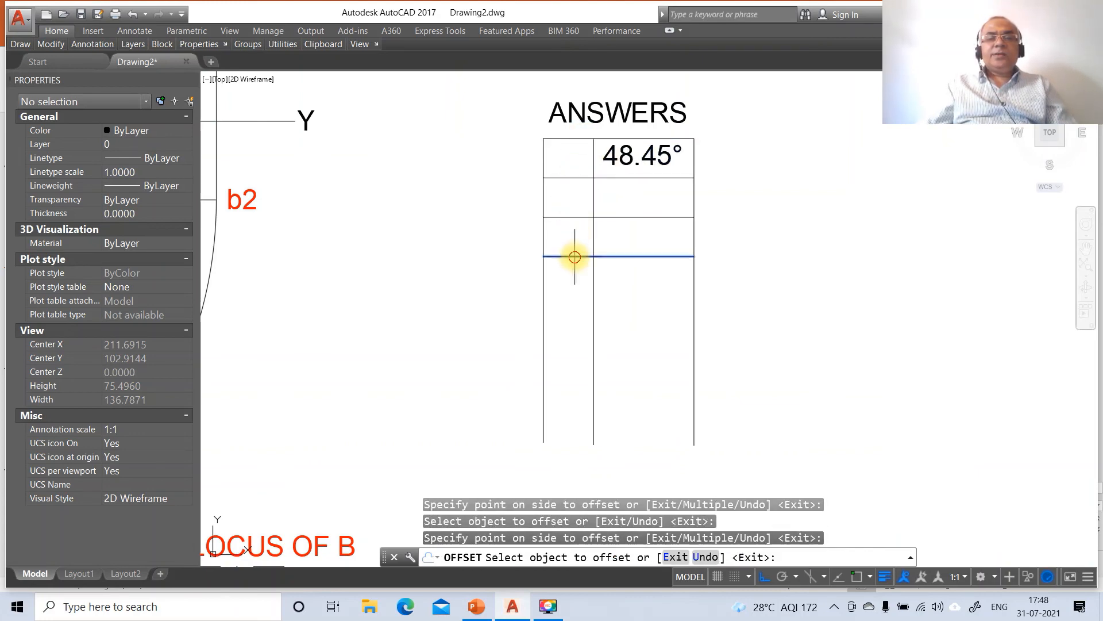
{"action": "left_click", "coordinate": [574, 256]}
{"action": "left_click", "coordinate": [574, 290]}
{"action": "key", "text": "Return"}
Copy the 48.45° text straight down into the three empty rows below it in the second column.
{"action": "type", "text": "co"}
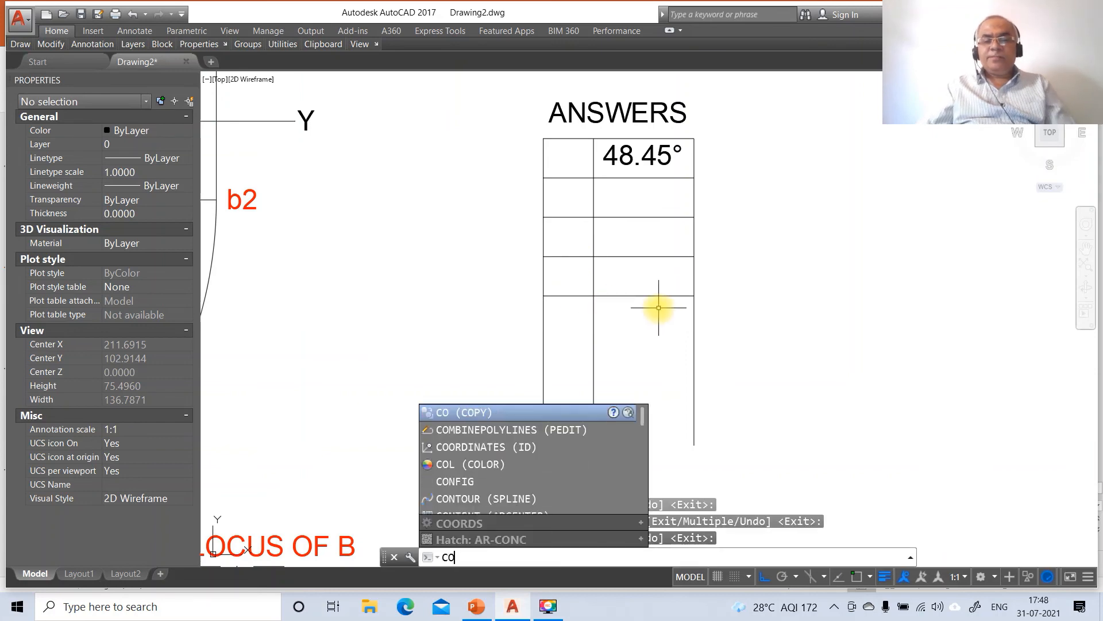
{"action": "key", "text": "Return"}
{"action": "left_click", "coordinate": [645, 157]}
{"action": "key", "text": "Return"}
{"action": "left_click", "coordinate": [653, 202]}
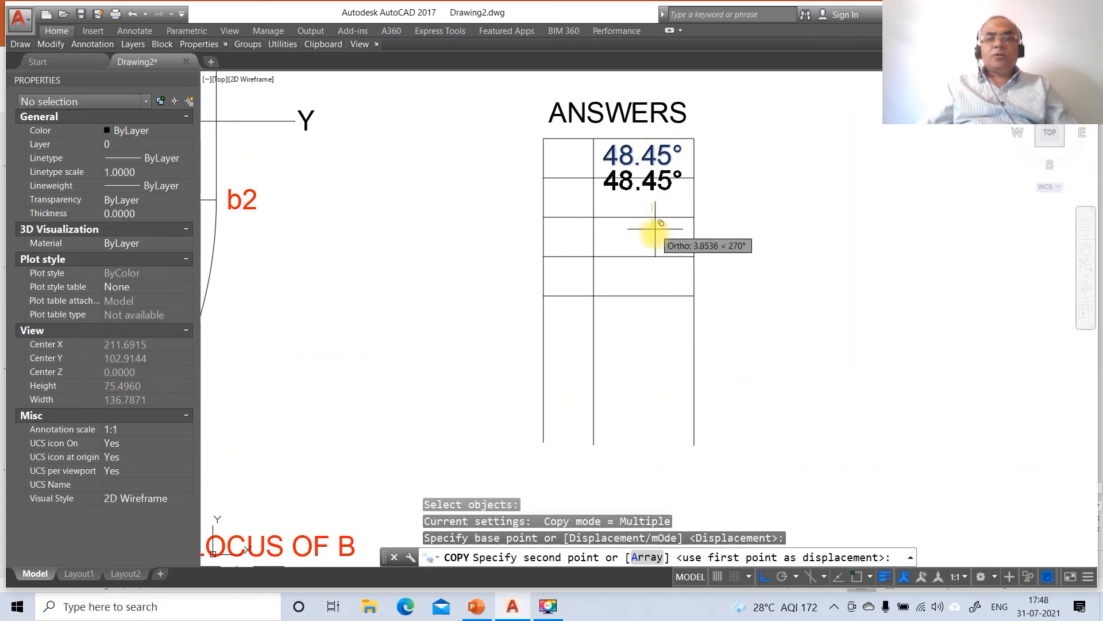
{"action": "left_click", "coordinate": [656, 242]}
{"action": "left_click", "coordinate": [663, 282]}
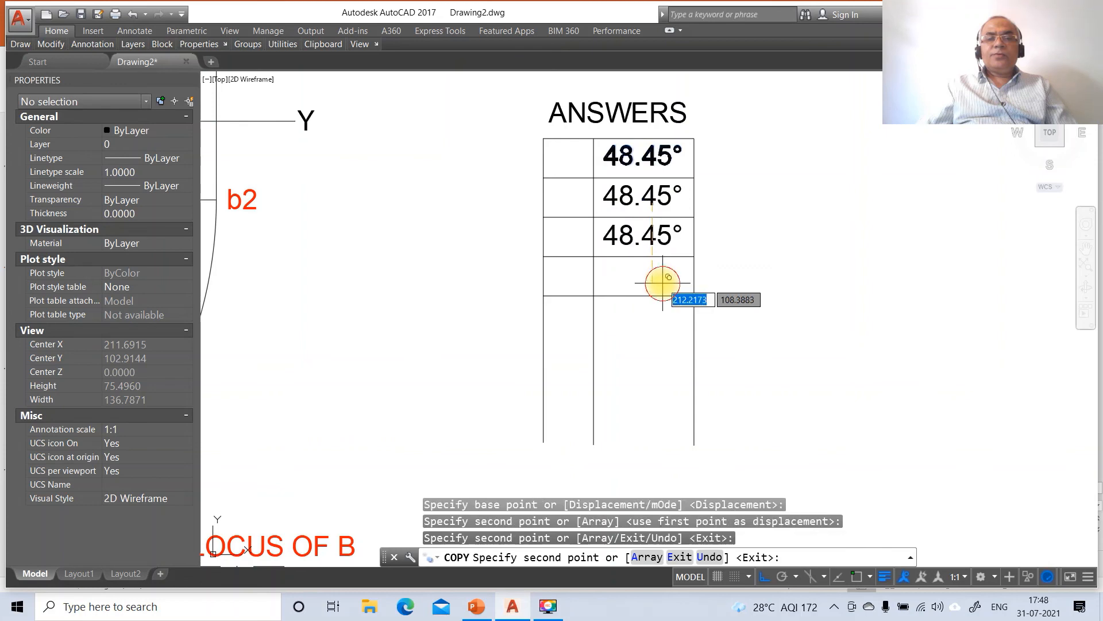
{"action": "left_click", "coordinate": [660, 324]}
{"action": "key", "text": "Return"}
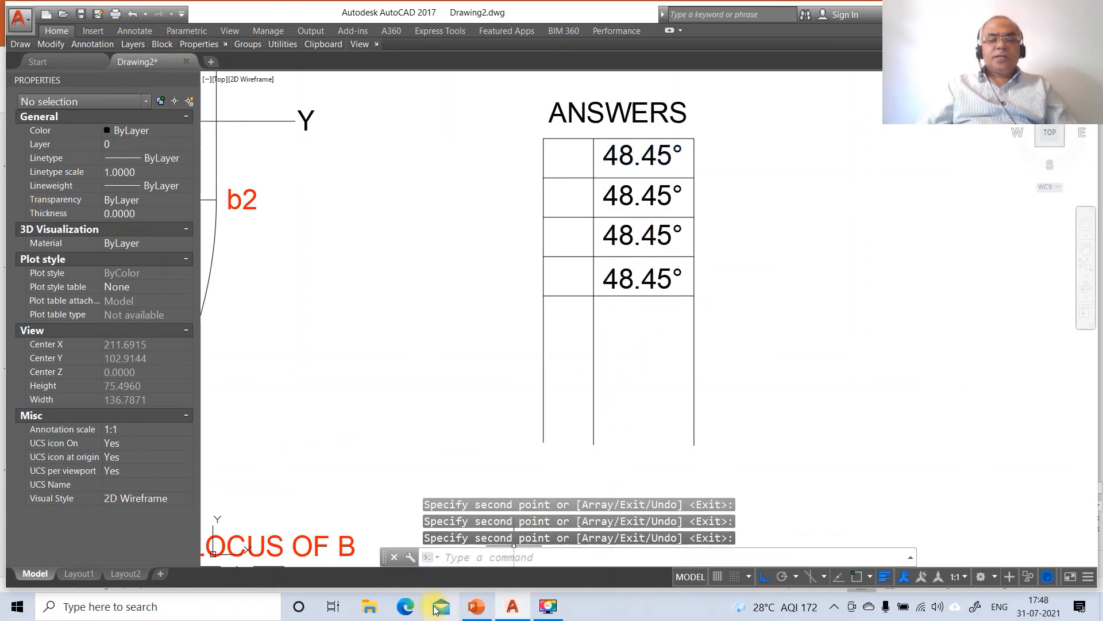
Check the answers table in PowerPoint, return to AutoCAD and change the second row's angle text to 59.32°.
{"action": "left_click", "coordinate": [477, 606]}
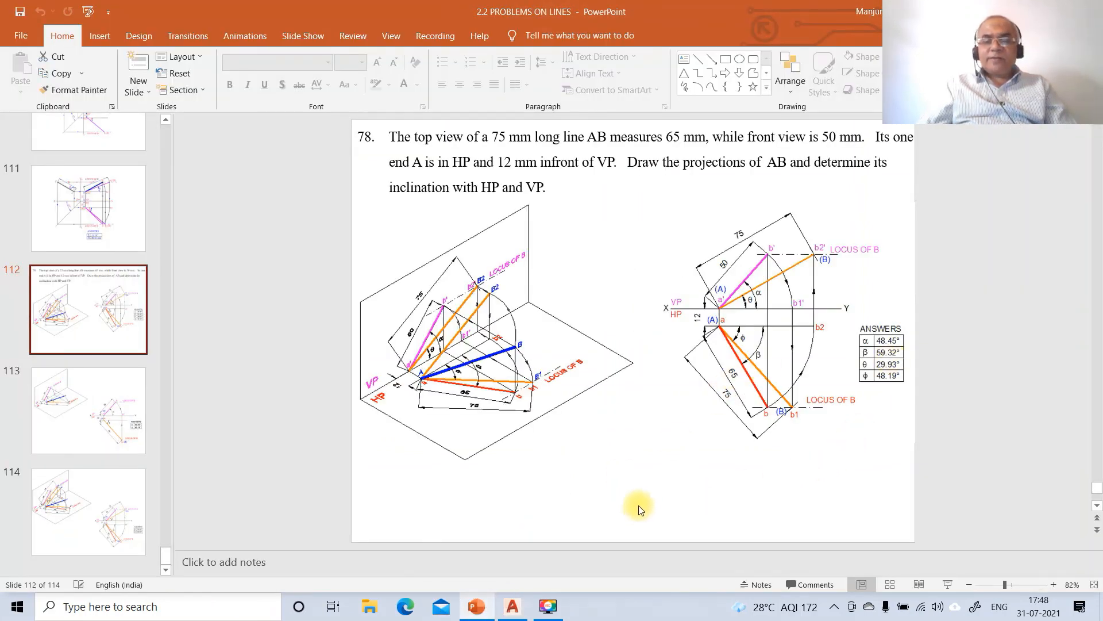
{"action": "left_click", "coordinate": [512, 606]}
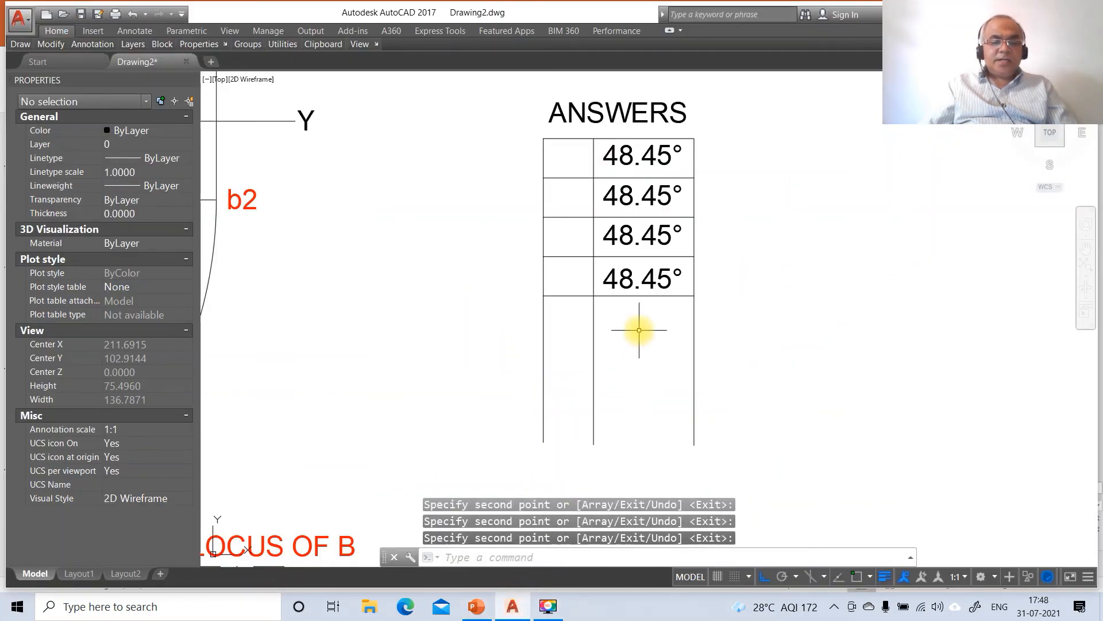
{"action": "type", "text": "DDEDIT"}
{"action": "key", "text": "Return"}
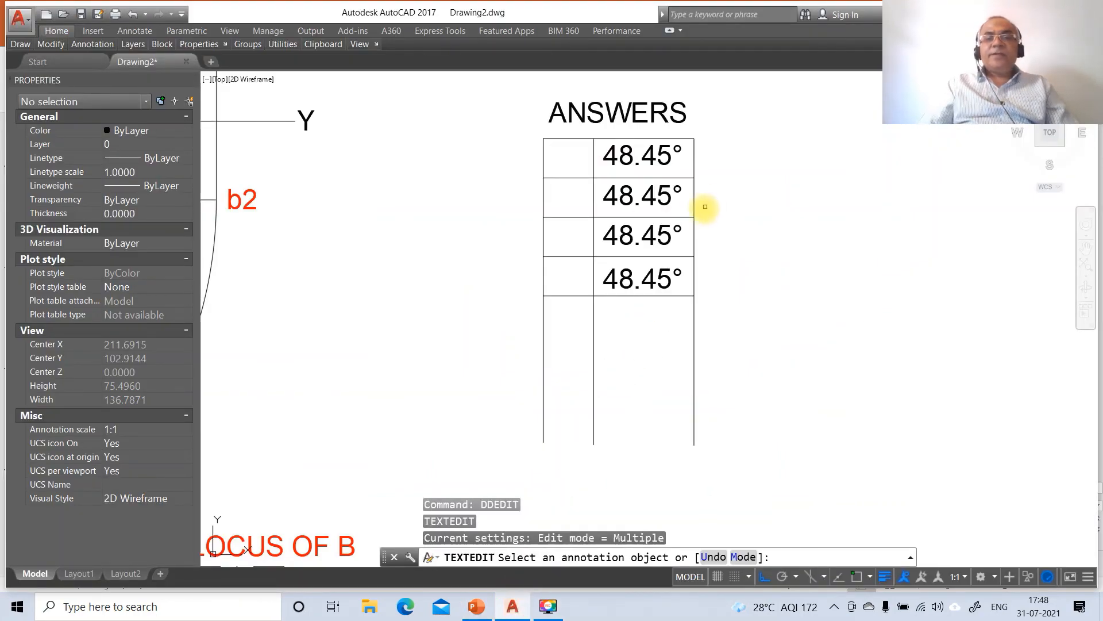
{"action": "left_click", "coordinate": [670, 200]}
{"action": "left_click", "coordinate": [671, 200]}
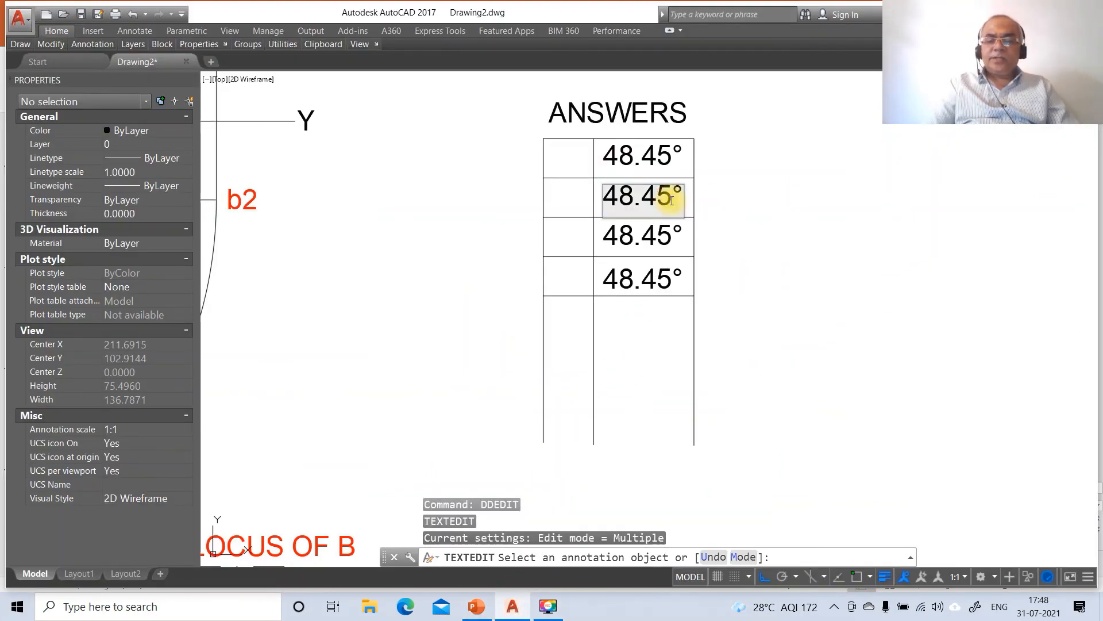
{"action": "key", "text": "BackSpace"}
{"action": "key", "text": "BackSpace"}
{"action": "key", "text": "BackSpace"}
{"action": "key", "text": "BackSpace"}
{"action": "type", "text": "59.32"}
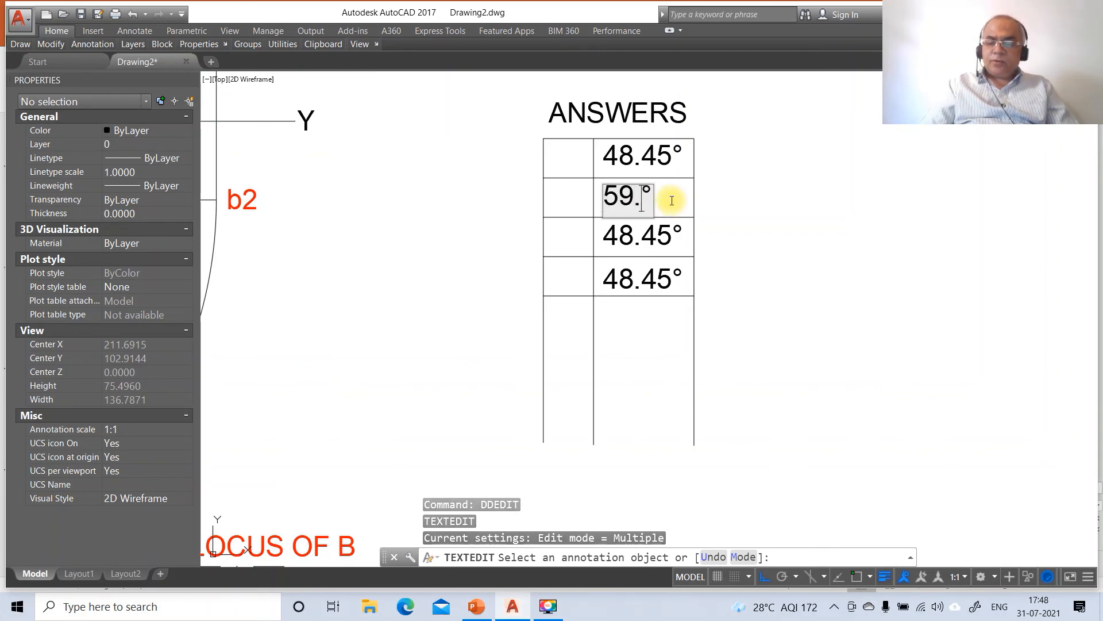
{"action": "key", "text": "Return"}
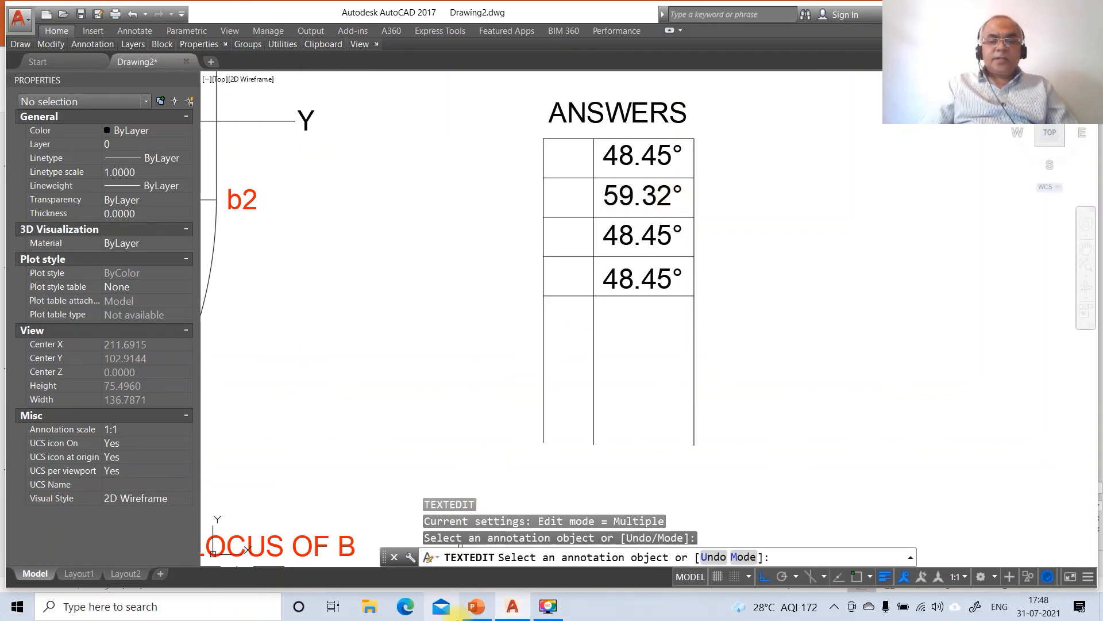
Consult the PowerPoint answers again and, back in AutoCAD, change the third row's angle text to 29.93°.
{"action": "left_click", "coordinate": [475, 607]}
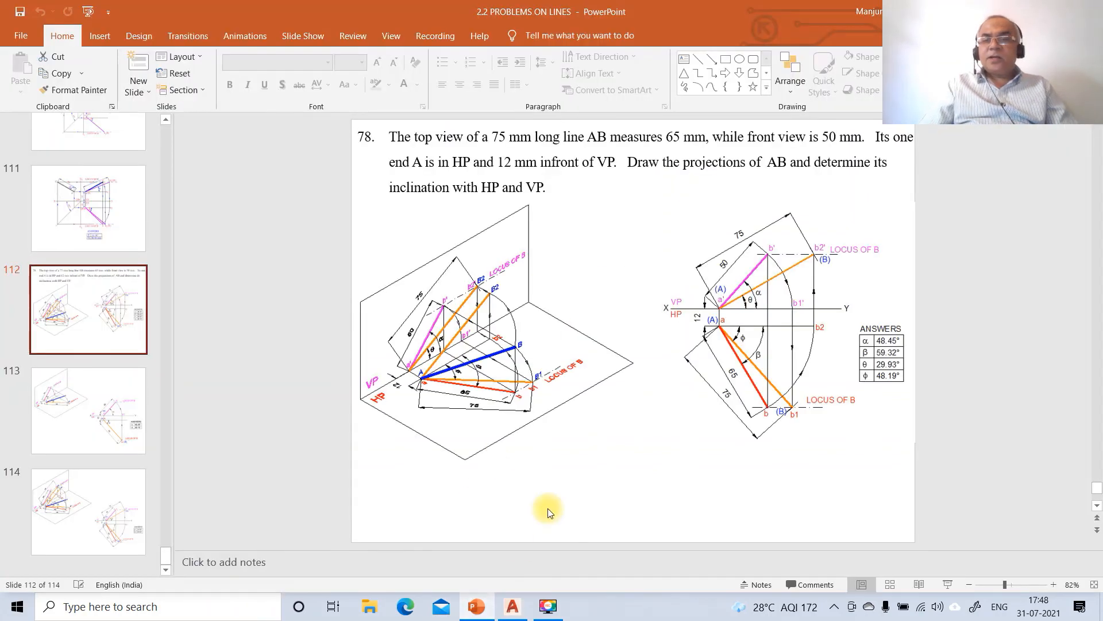
{"action": "left_click", "coordinate": [512, 606]}
{"action": "left_click", "coordinate": [655, 242]}
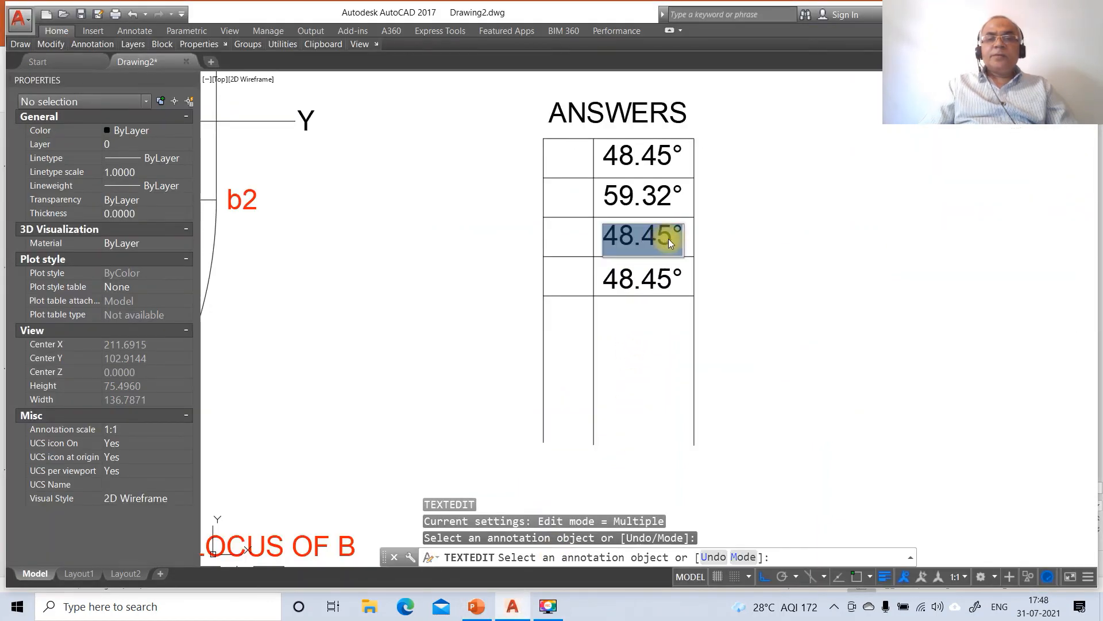
{"action": "left_click", "coordinate": [670, 242]}
{"action": "key", "text": "BackSpace"}
{"action": "key", "text": "BackSpace"}
{"action": "key", "text": "BackSpace"}
{"action": "key", "text": "BackSpace"}
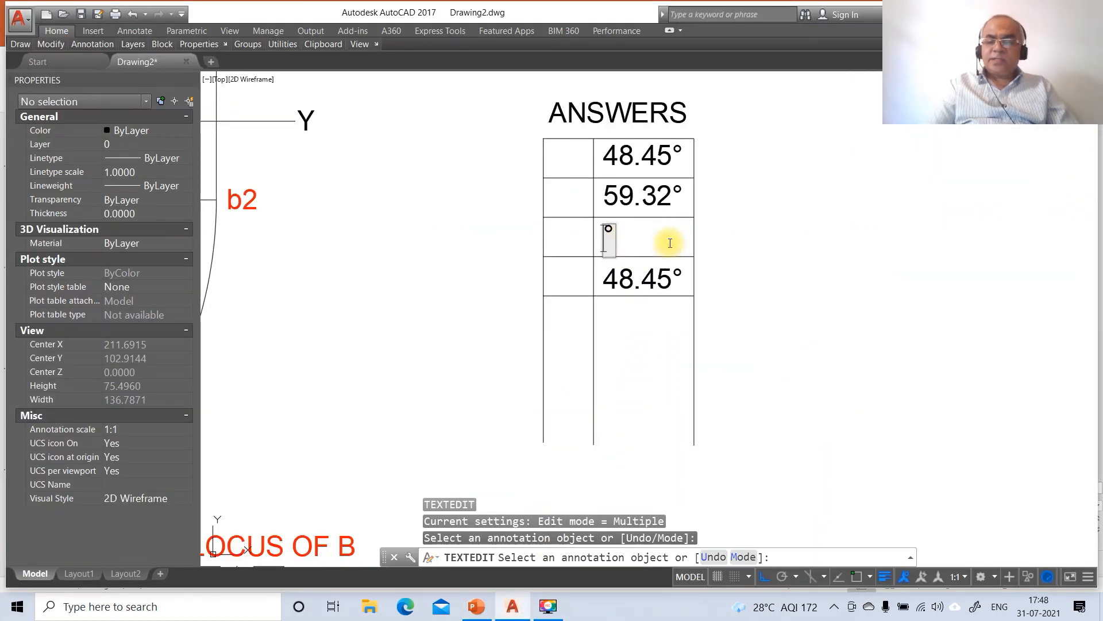
{"action": "type", "text": "29.93"}
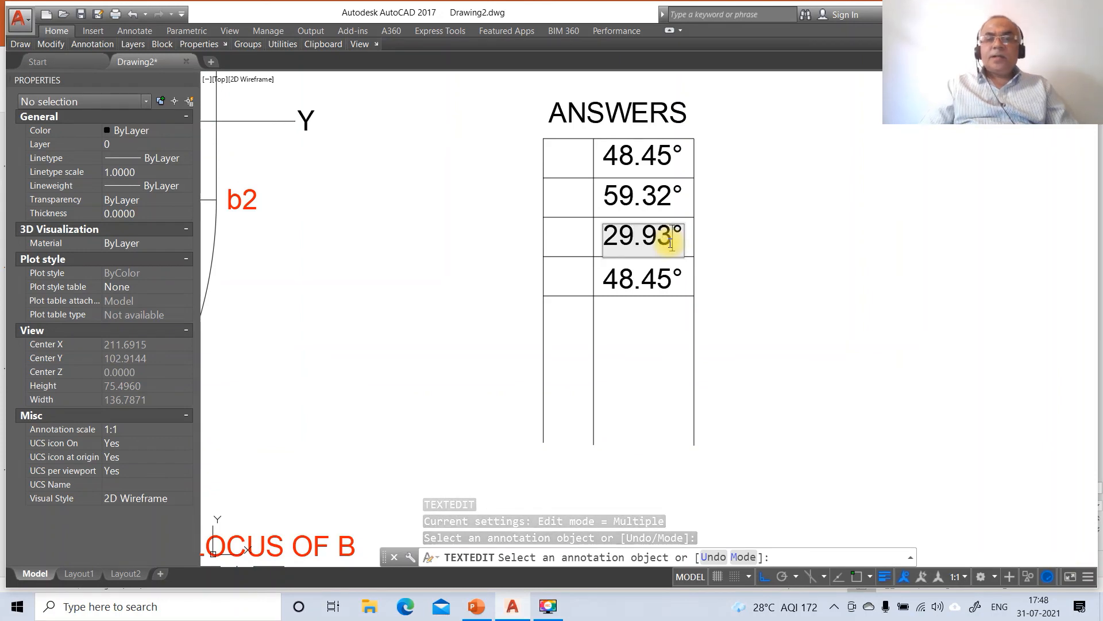
{"action": "key", "text": "Return"}
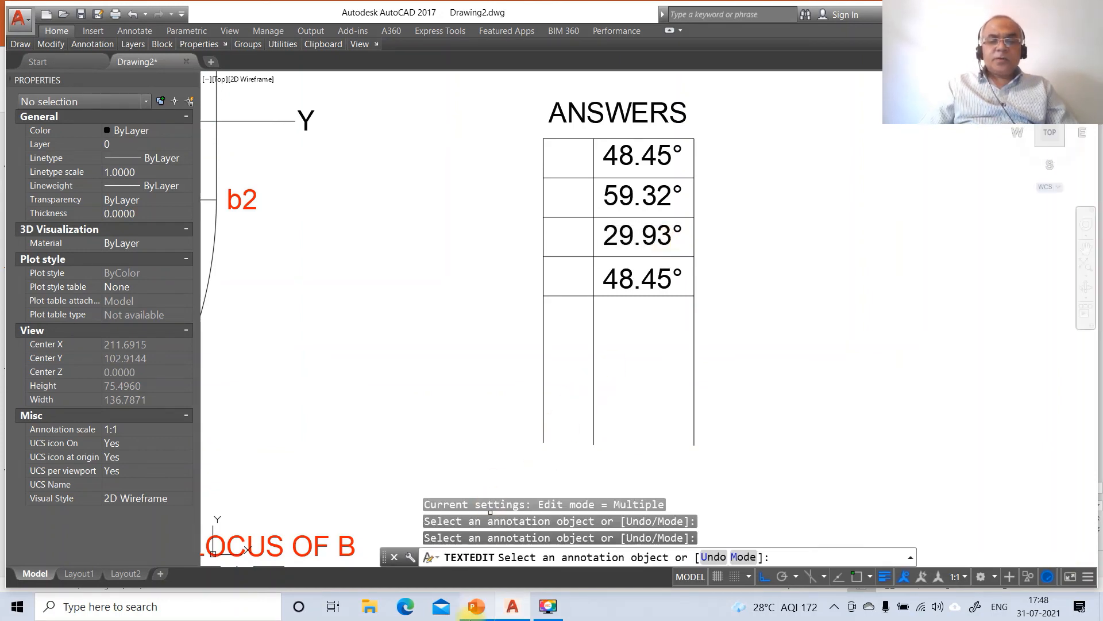
Look up the last answer in PowerPoint, return to AutoCAD and change the fourth row's angle text to 48.19°.
{"action": "left_click", "coordinate": [476, 607]}
{"action": "left_click", "coordinate": [510, 604]}
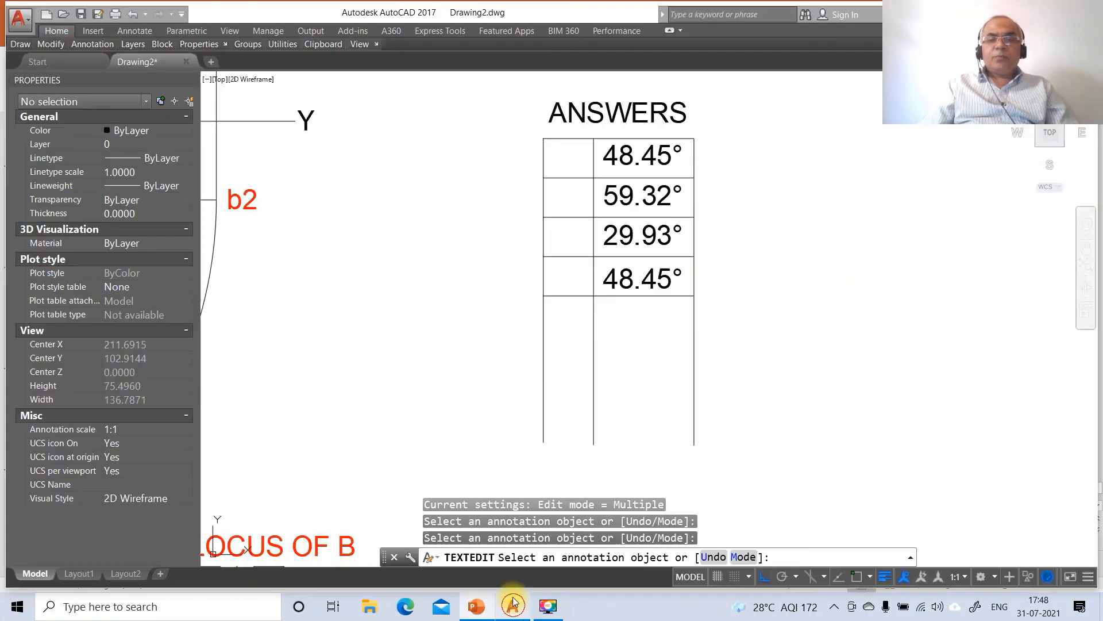
{"action": "left_click", "coordinate": [655, 280]}
{"action": "left_click", "coordinate": [670, 282]}
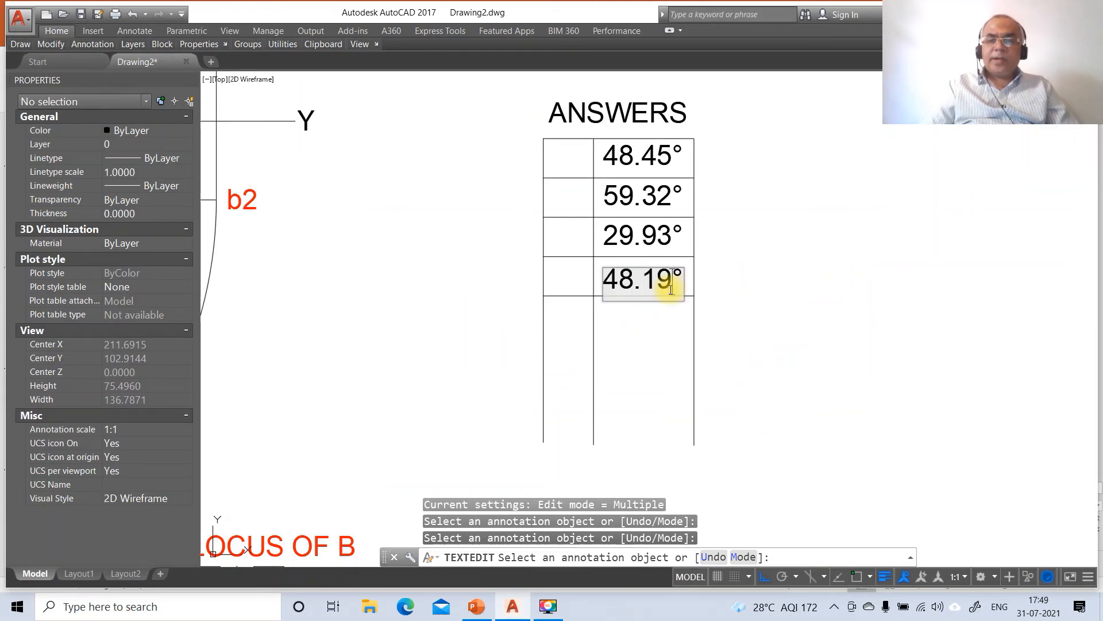
{"action": "key", "text": "Escape"}
{"action": "key", "text": "Escape"}
Trim the three vertical table lines below the lowest row line, using that line as the cutting edge.
{"action": "type", "text": "TR"}
{"action": "key", "text": "Return"}
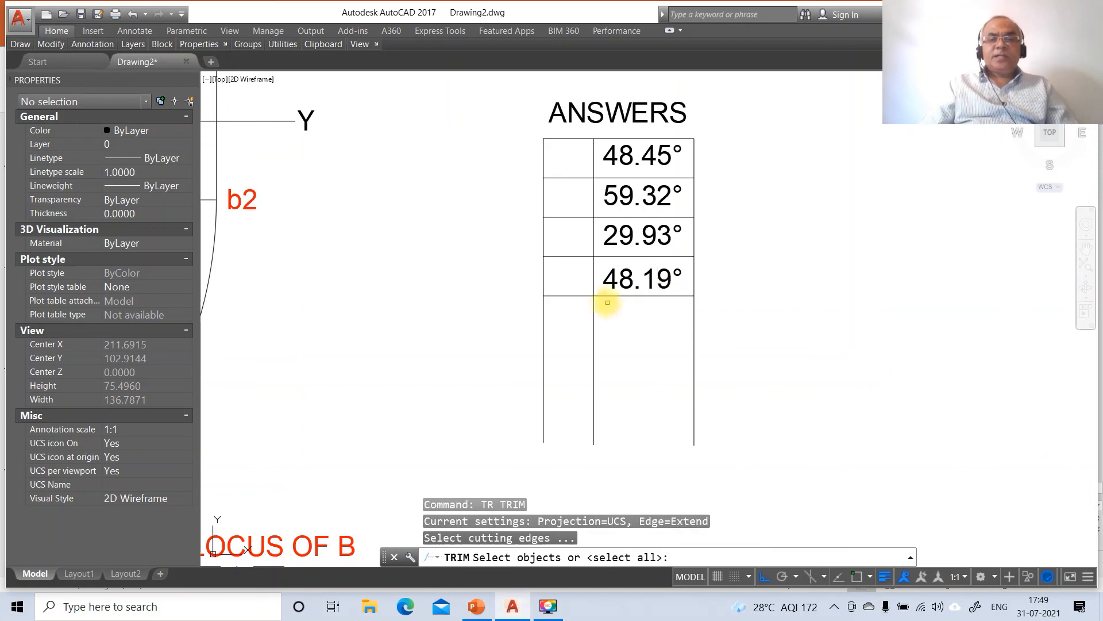
{"action": "left_click", "coordinate": [569, 297]}
{"action": "key", "text": "Return"}
{"action": "left_click", "coordinate": [746, 342]}
{"action": "left_click", "coordinate": [512, 407]}
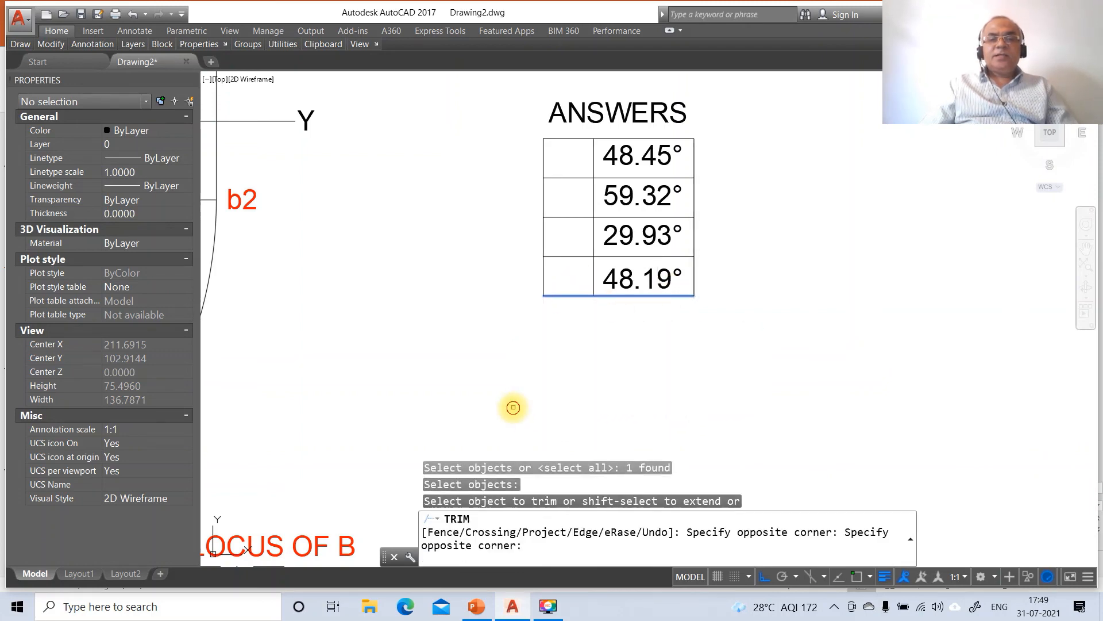
{"action": "key", "text": "Return"}
With Ortho off, copy the α label from the front view into the table's first-column cell beside 48.45°.
{"action": "type", "text": "Z"}
{"action": "key", "text": "Return"}
{"action": "type", "text": "P"}
{"action": "key", "text": "Return"}
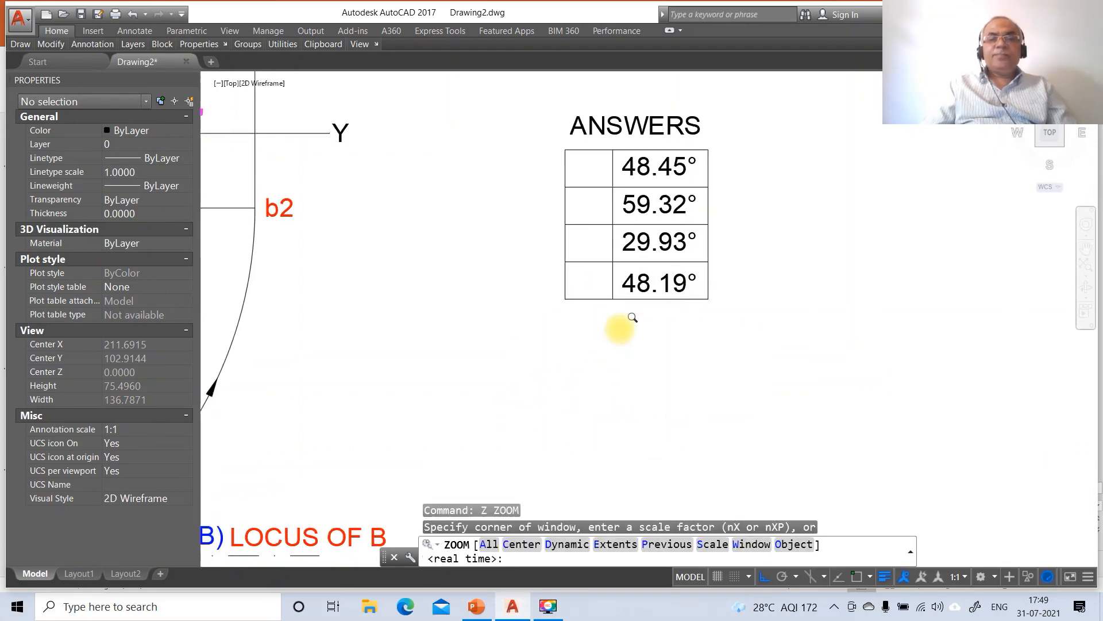
{"action": "type", "text": "c"}
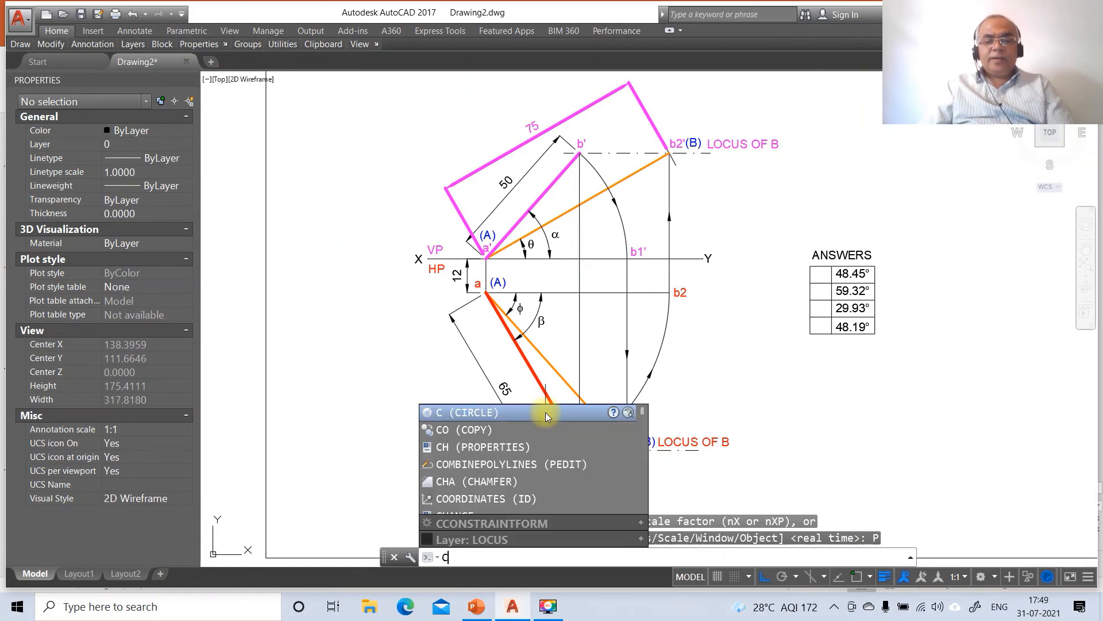
{"action": "type", "text": "o"}
{"action": "key", "text": "Return"}
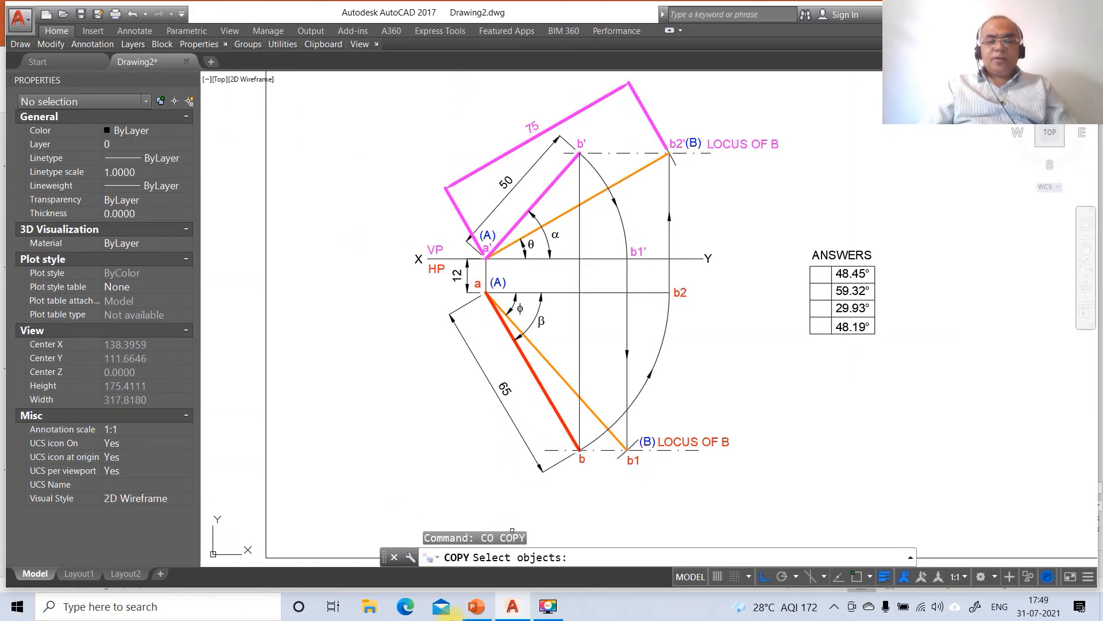
{"action": "left_click", "coordinate": [558, 236]}
{"action": "key", "text": "Return"}
{"action": "left_click", "coordinate": [423, 217]}
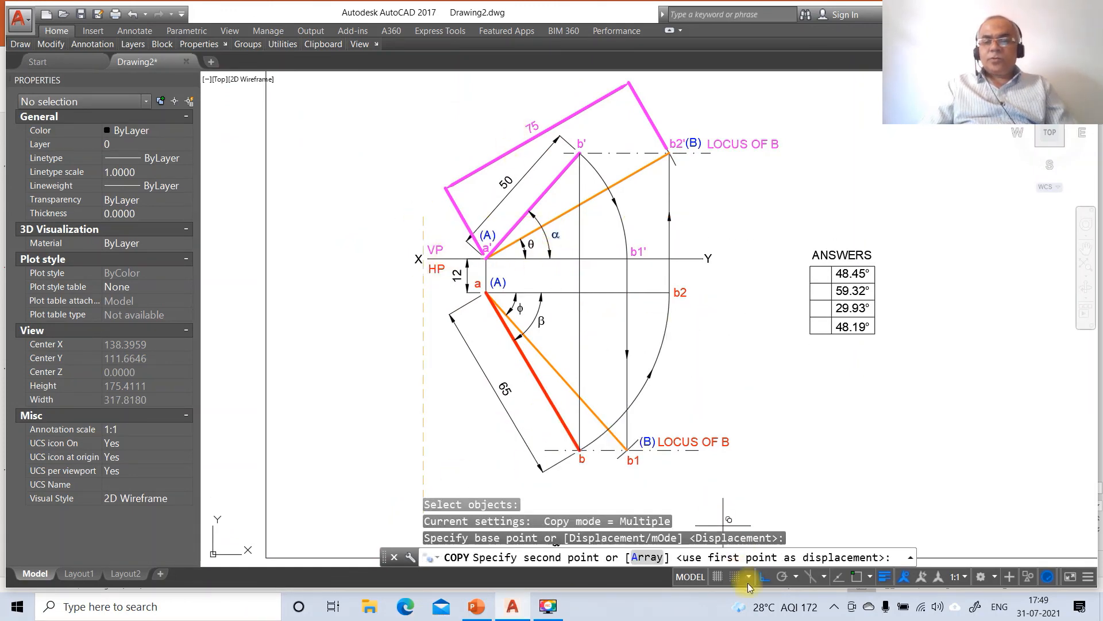
{"action": "left_click", "coordinate": [768, 576]}
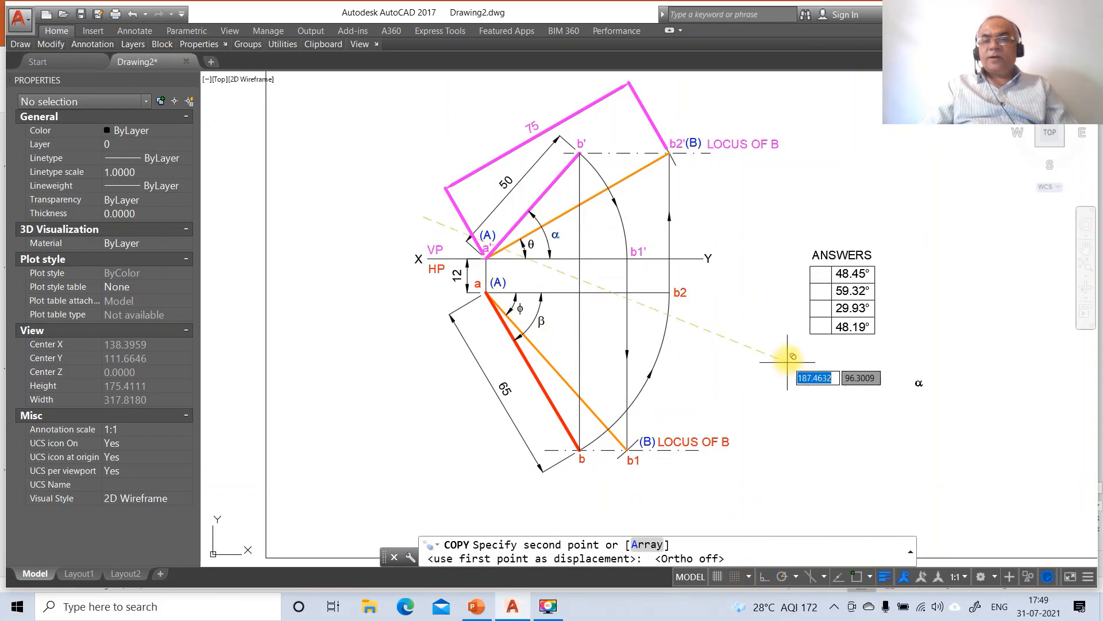
{"action": "left_click", "coordinate": [690, 254]}
{"action": "key", "text": "Return"}
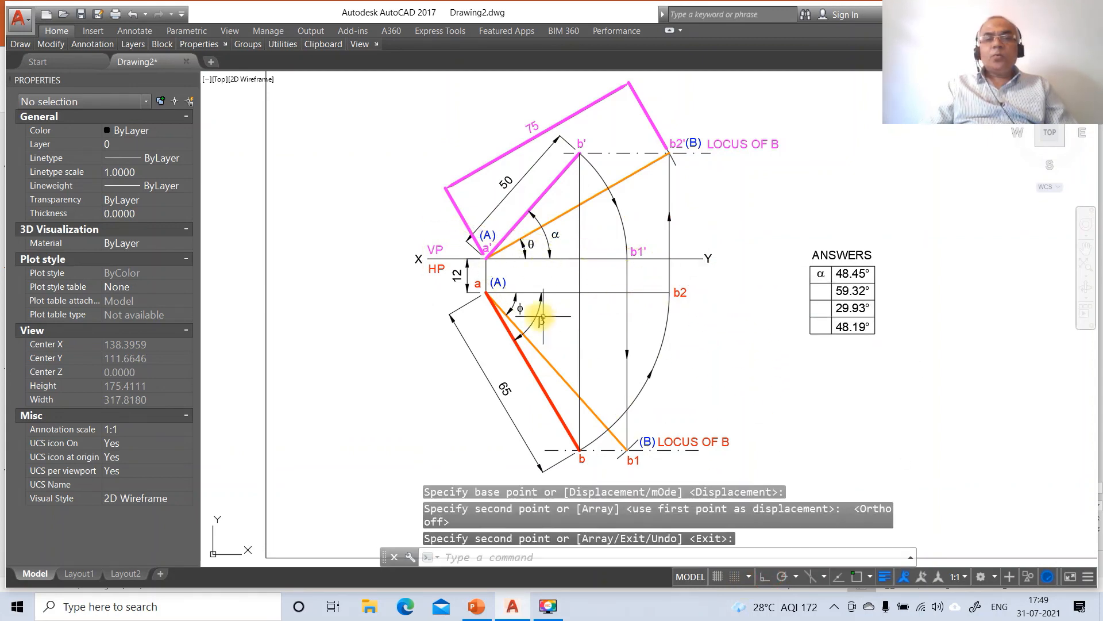
Copy the β label from the top view into the table's first-column cell beside 59.32°.
{"action": "key", "text": "Return"}
{"action": "left_click", "coordinate": [539, 320]}
{"action": "key", "text": "Return"}
{"action": "left_click", "coordinate": [520, 401]}
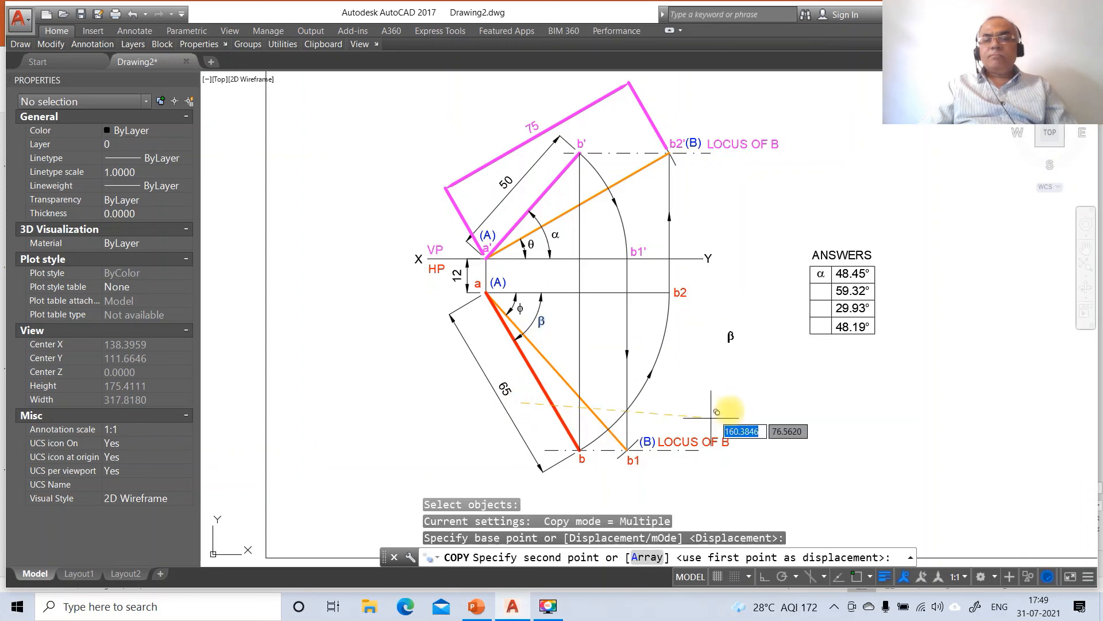
{"action": "left_click", "coordinate": [802, 372]}
{"action": "key", "text": "Return"}
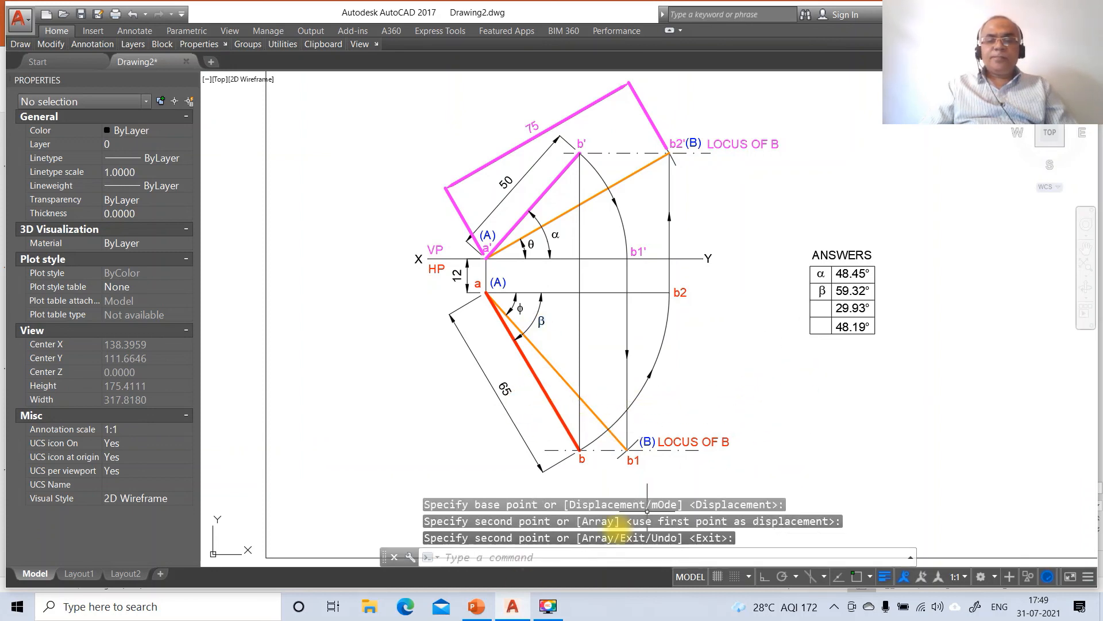
Check the answer symbols in PowerPoint, return to AutoCAD and copy the front view's θ label into the table cell beside 29.93°.
{"action": "left_click", "coordinate": [477, 606]}
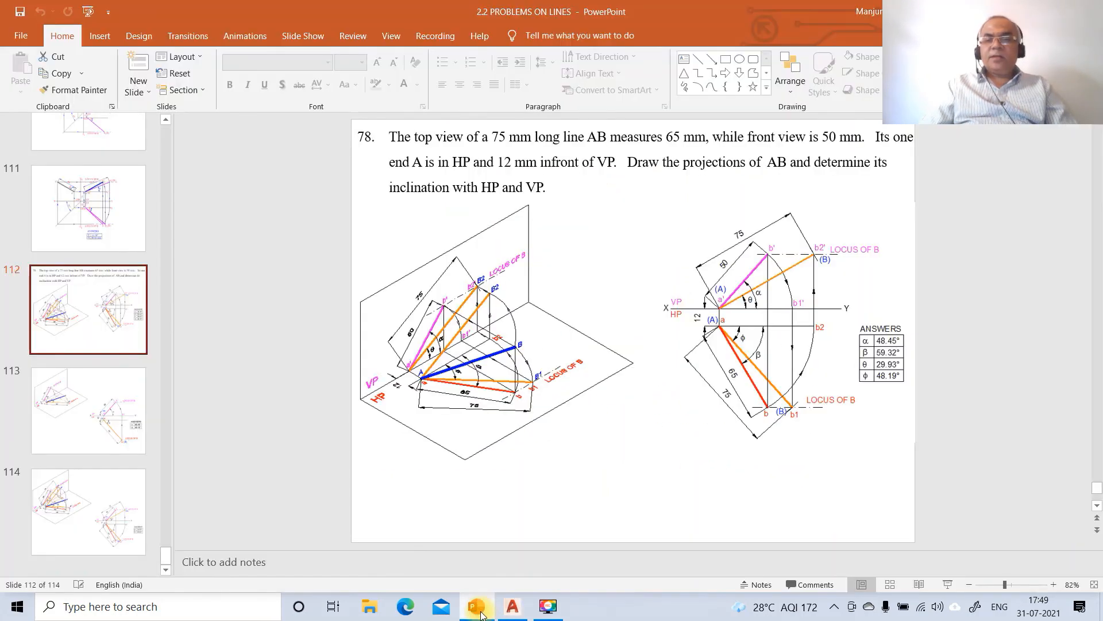
{"action": "left_click", "coordinate": [513, 606]}
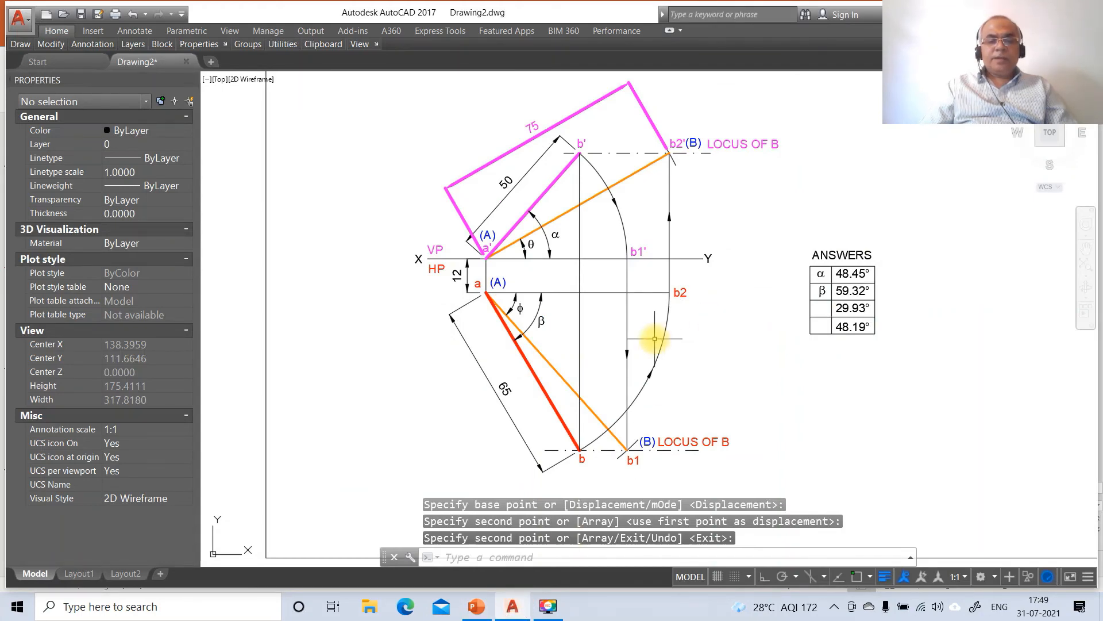
{"action": "key", "text": "Return"}
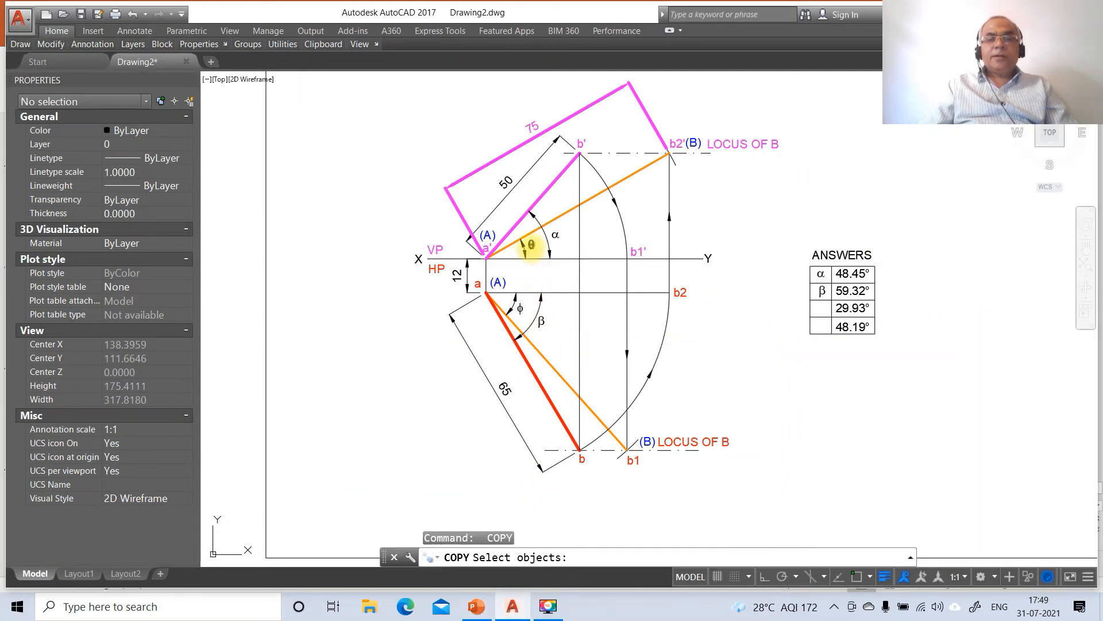
{"action": "left_click", "coordinate": [531, 246]}
{"action": "key", "text": "Return"}
{"action": "left_click", "coordinate": [452, 319]}
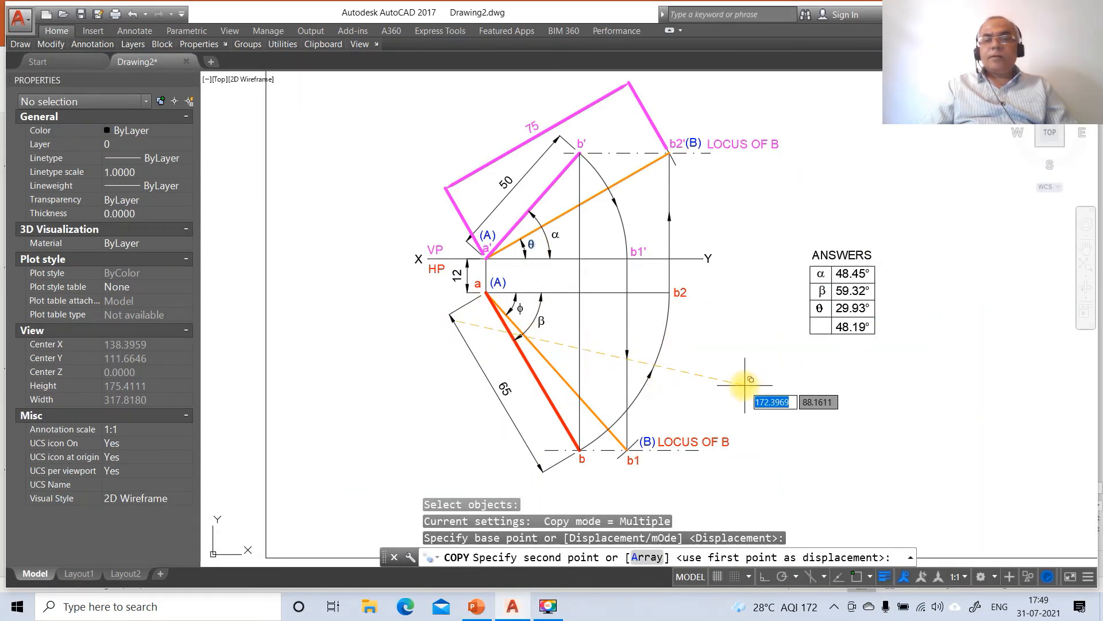
{"action": "left_click", "coordinate": [745, 381]}
{"action": "key", "text": "Return"}
Copy the ϕ label from the top view into the table's first-column cell beside 48.19°.
{"action": "key", "text": "Return"}
{"action": "left_click", "coordinate": [520, 309]}
{"action": "key", "text": "Return"}
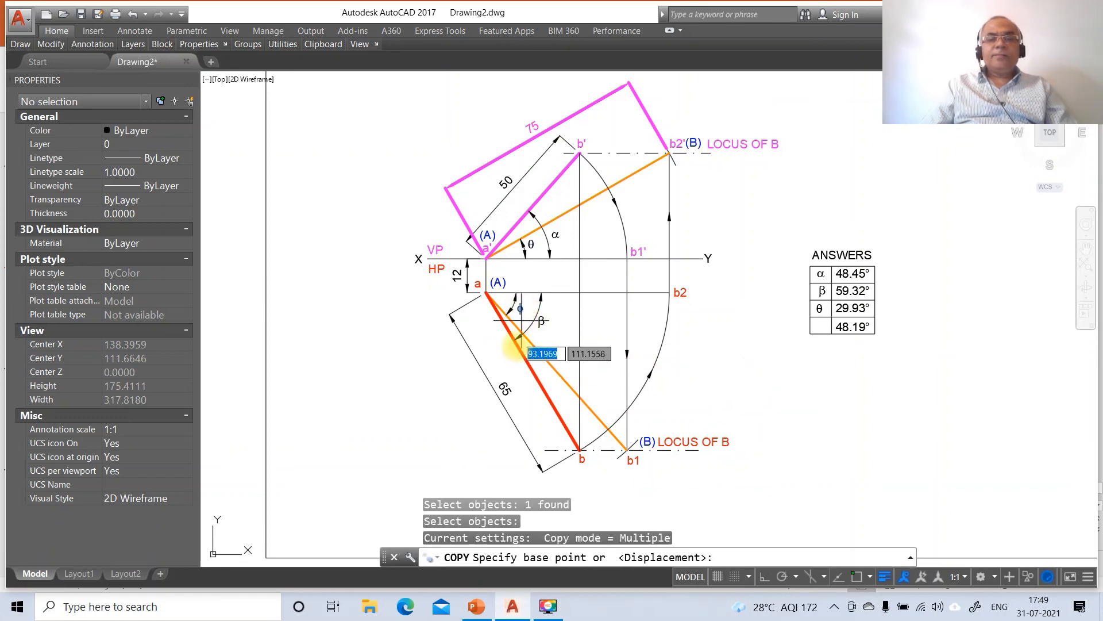
{"action": "left_click", "coordinate": [514, 360]}
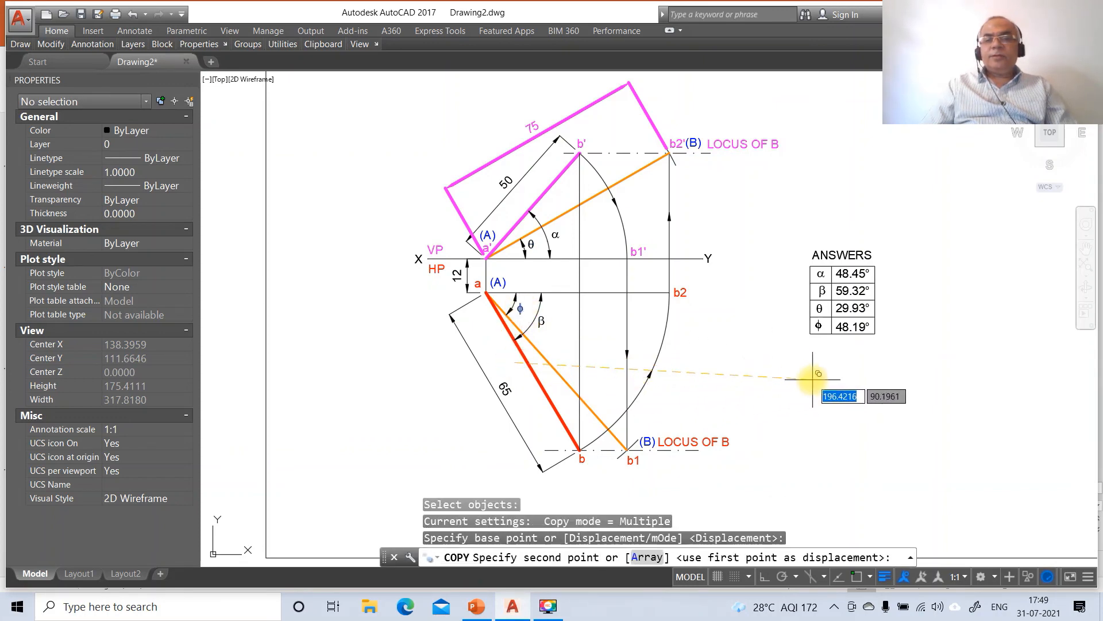
{"action": "left_click", "coordinate": [813, 379]}
{"action": "key", "text": "Return"}
Move the front view's aligned 75 dimension from layer FV to layer 0 and clear the selection.
{"action": "type", "text": "z"}
{"action": "key", "text": "Return"}
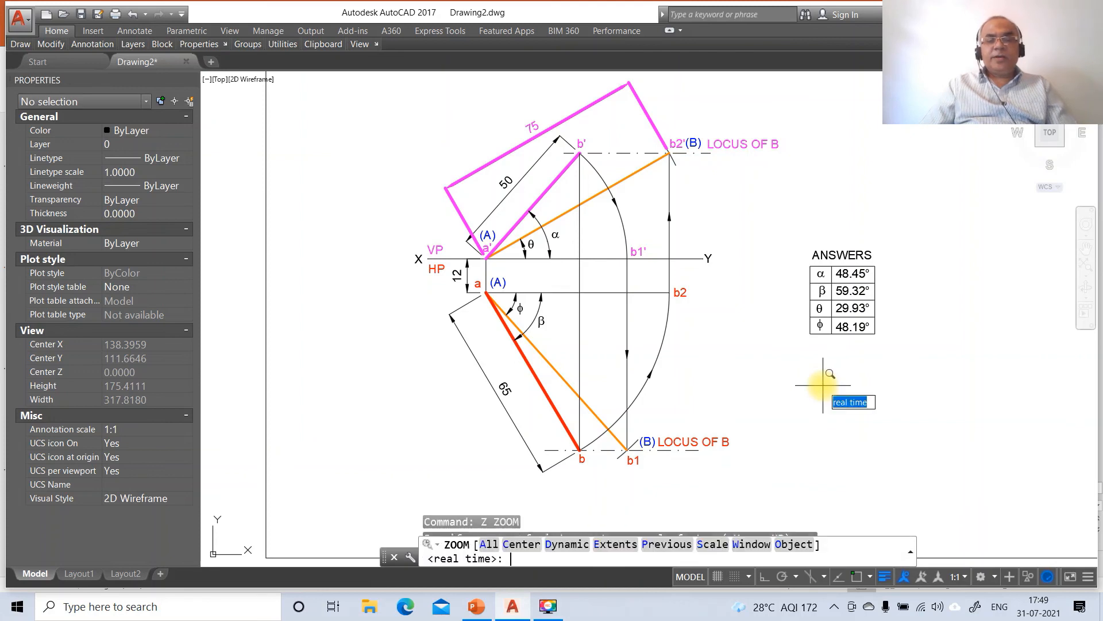
{"action": "scroll", "coordinate": [823, 386], "scroll_direction": "down", "scroll_amount": 3}
{"action": "key", "text": "Escape"}
{"action": "key", "text": "Escape"}
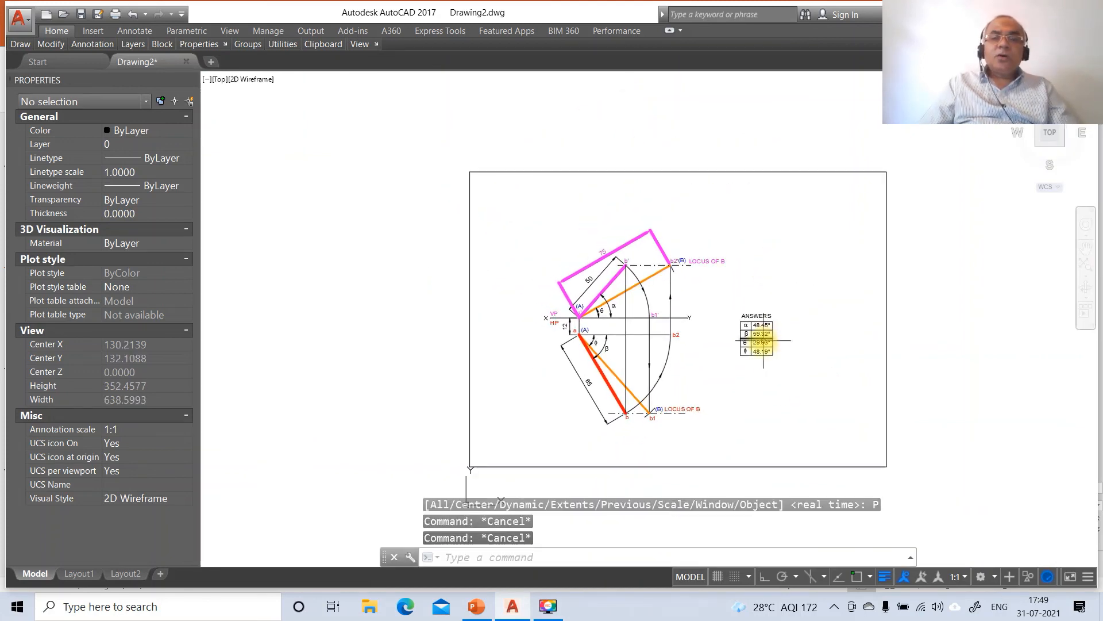
{"action": "key", "text": "Escape"}
{"action": "type", "text": "ZW"}
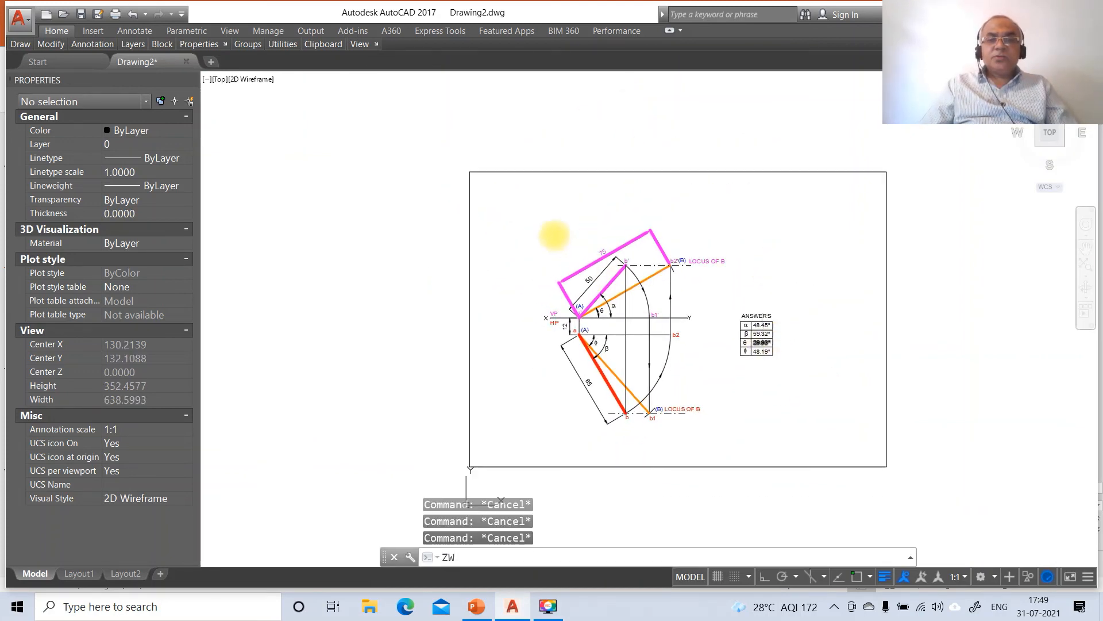
{"action": "key", "text": "Return"}
{"action": "type", "text": "Z"}
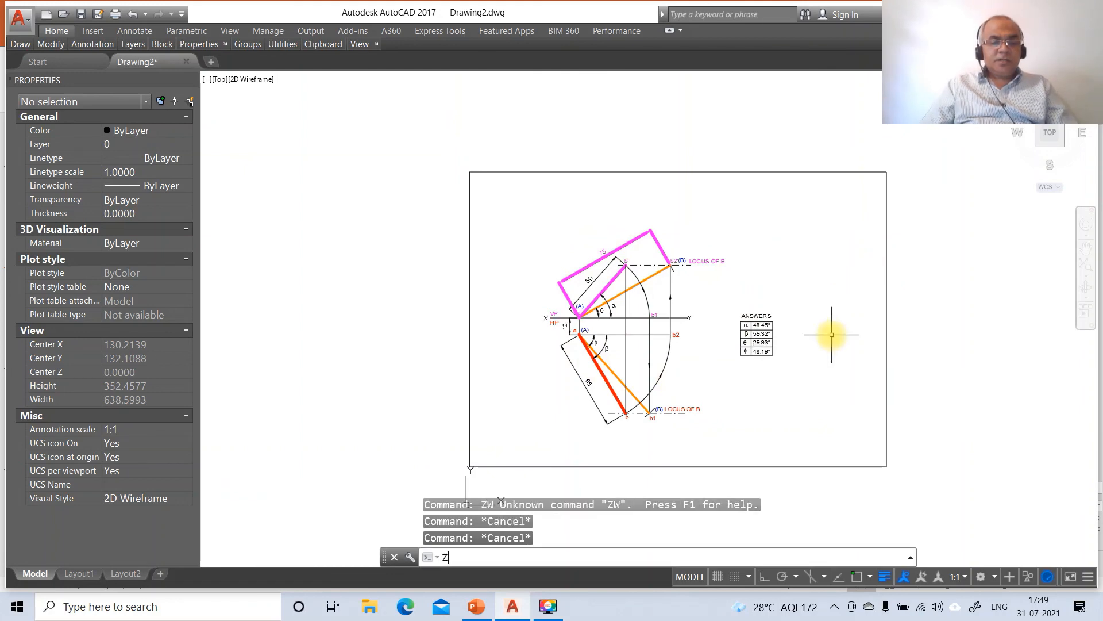
{"action": "key", "text": "Return"}
{"action": "type", "text": "W"}
{"action": "key", "text": "Return"}
{"action": "left_click", "coordinate": [492, 218]}
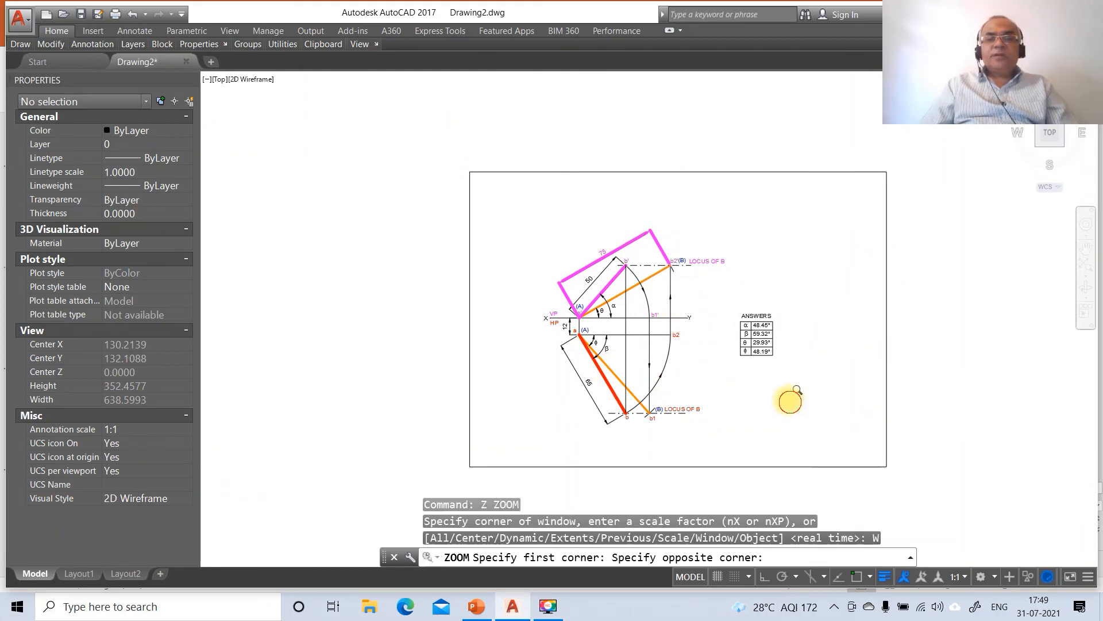
{"action": "left_click", "coordinate": [789, 400]}
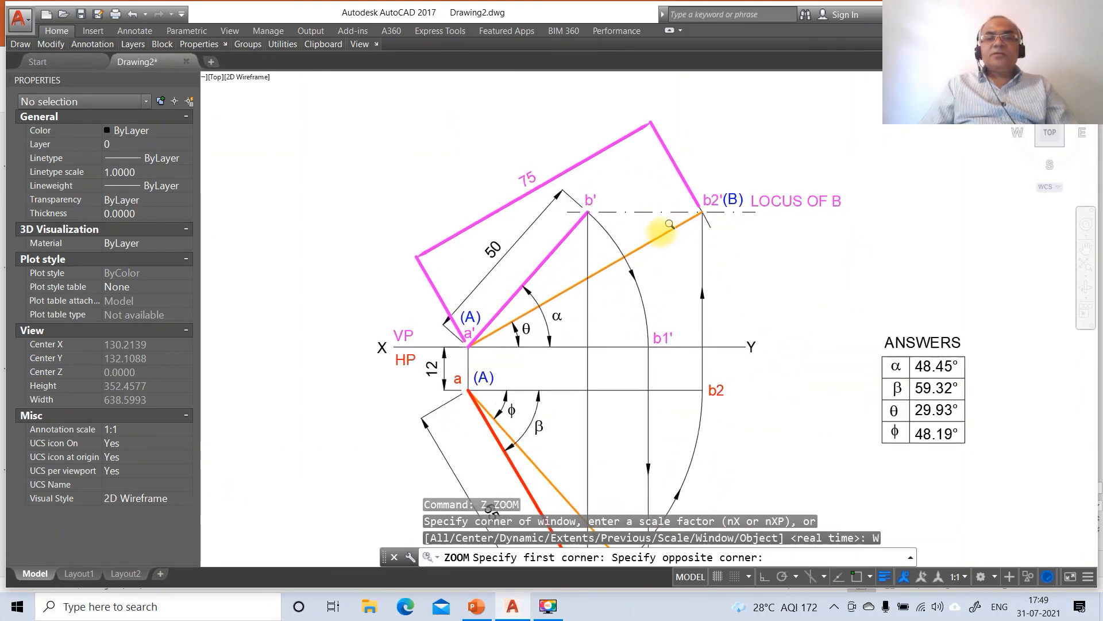
{"action": "left_click", "coordinate": [667, 159]}
{"action": "left_click", "coordinate": [73, 149]}
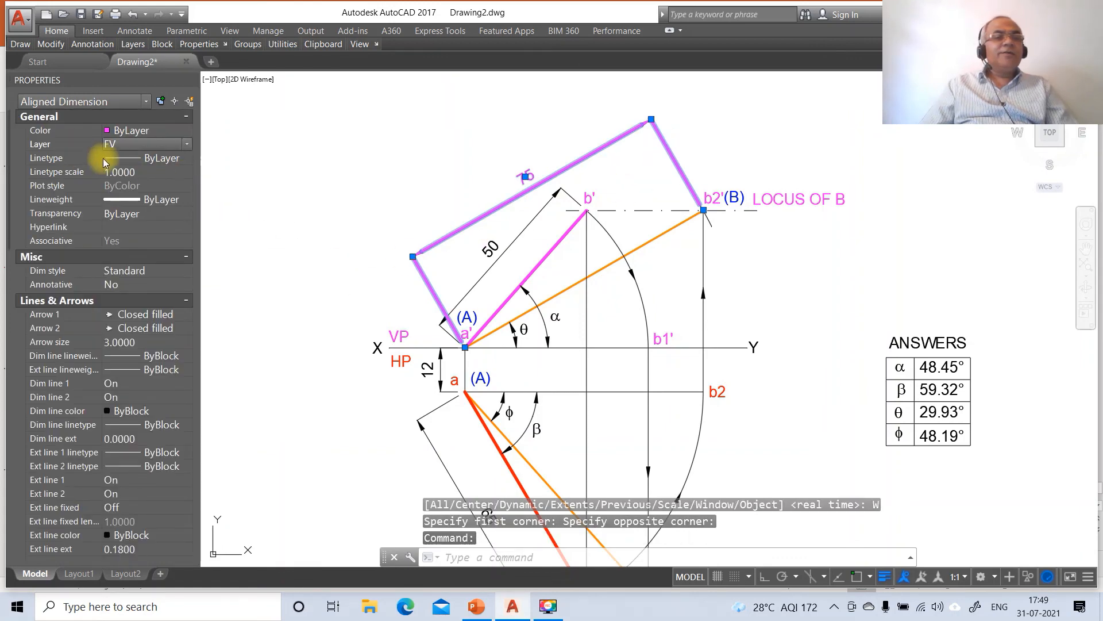
{"action": "left_click", "coordinate": [185, 146]}
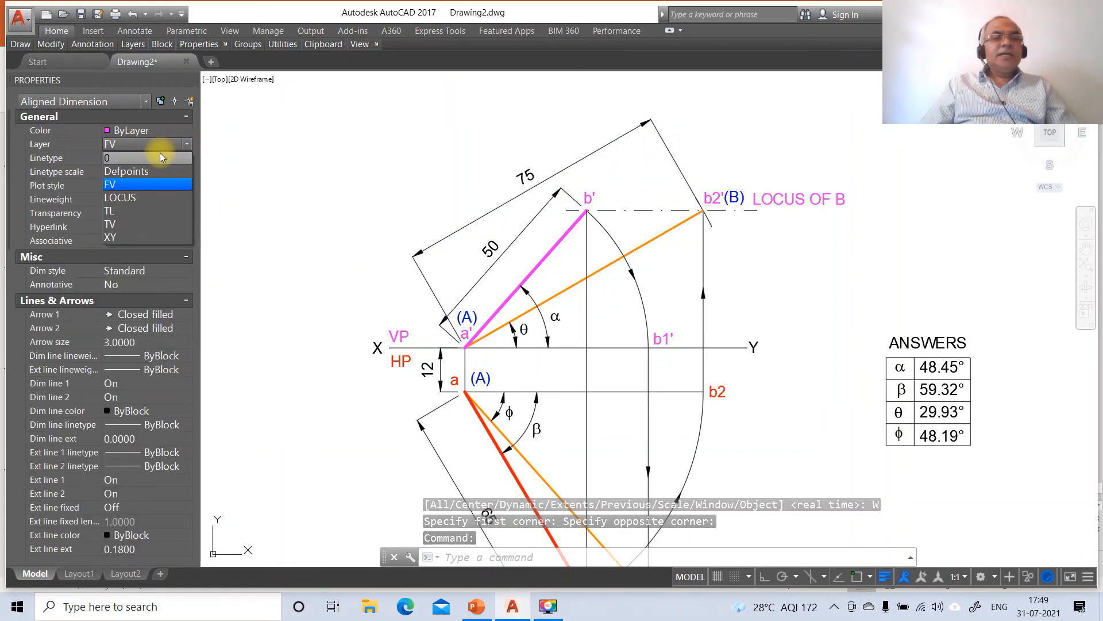
{"action": "left_click", "coordinate": [160, 152]}
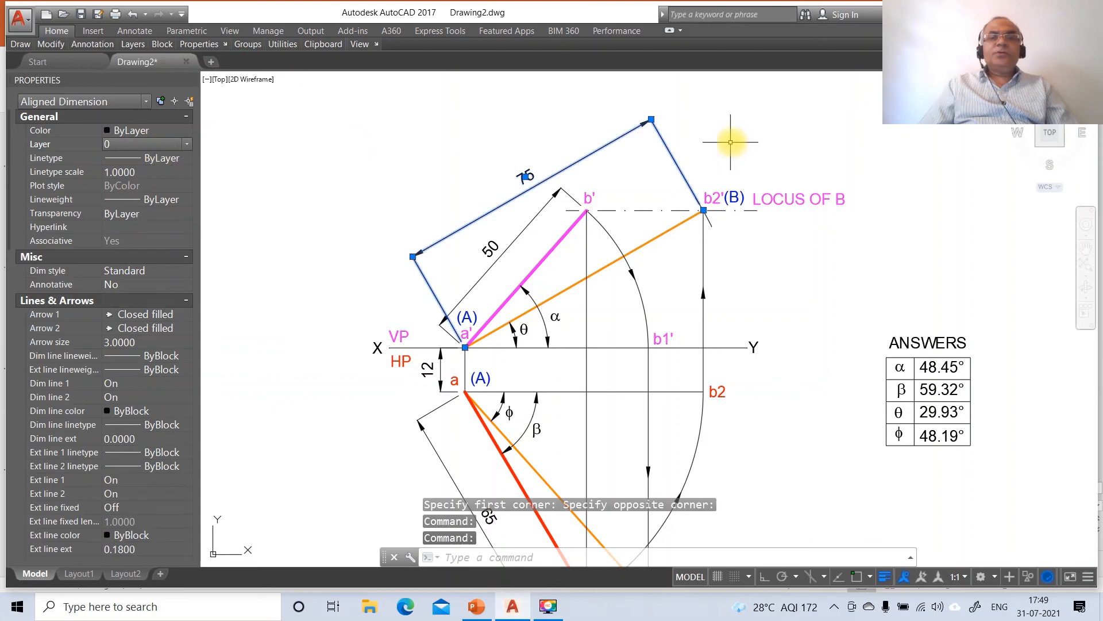
{"action": "key", "text": "Escape"}
{"action": "key", "text": "Escape"}
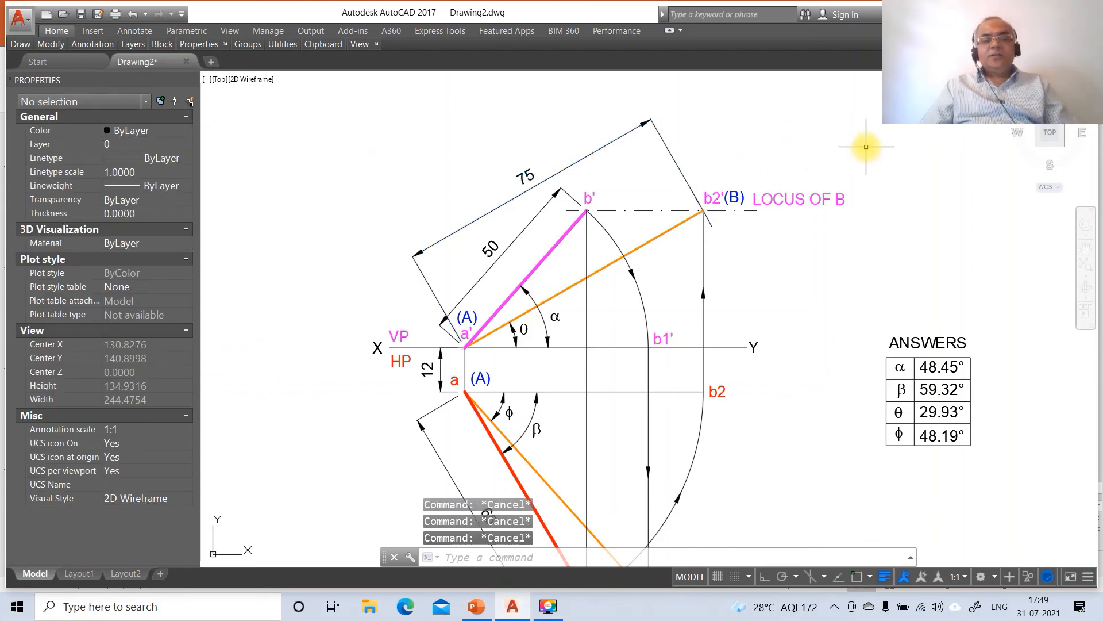
Review the finished drawing by zooming to a window that encloses both projections and the ANSWERS table.
{"action": "type", "text": "z"}
{"action": "key", "text": "Return"}
{"action": "type", "text": "p"}
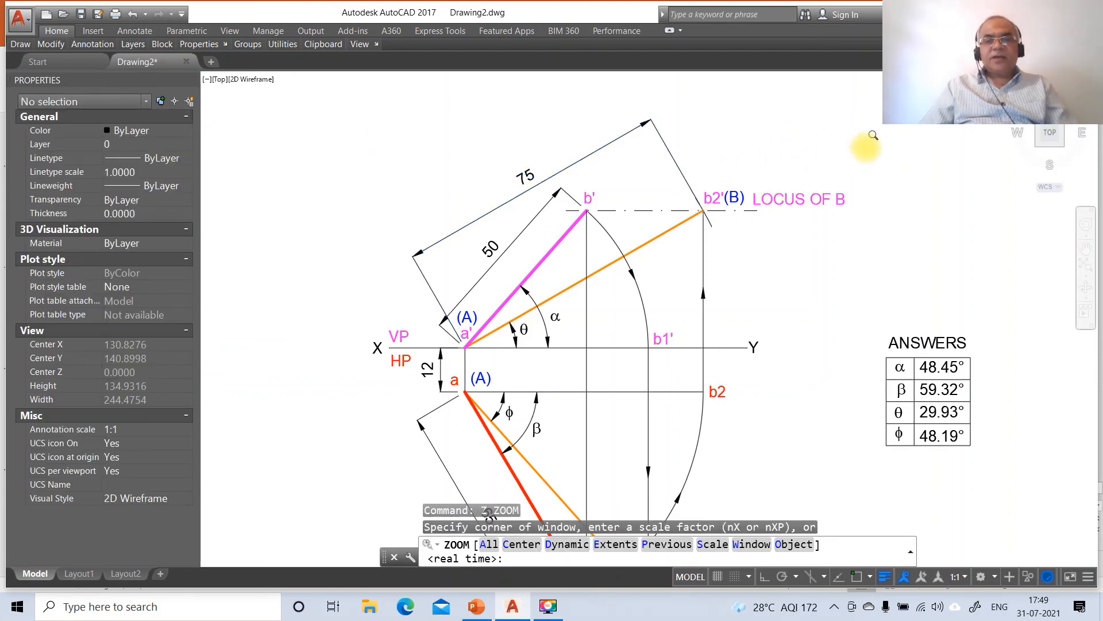
{"action": "key", "text": "Return"}
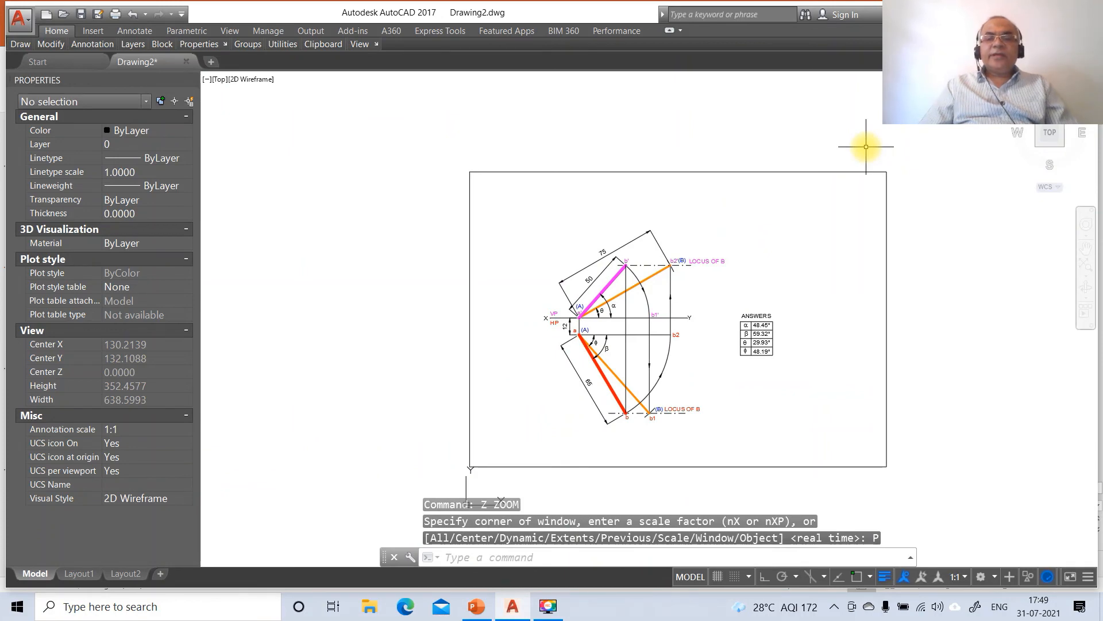
{"action": "type", "text": "z"}
{"action": "key", "text": "Return"}
{"action": "type", "text": "w"}
{"action": "key", "text": "Return"}
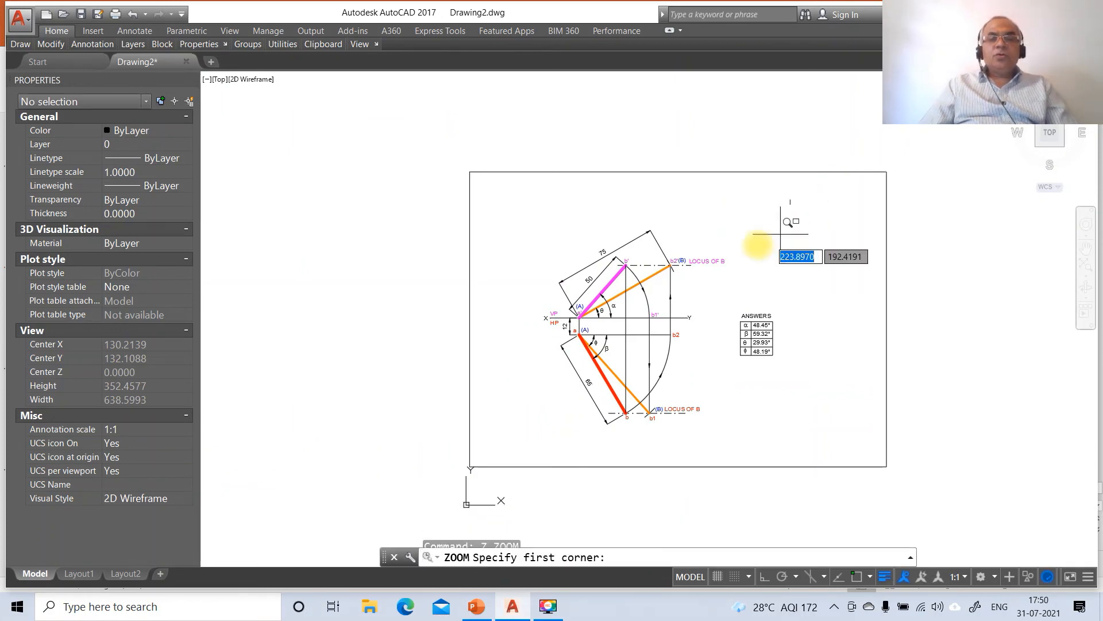
{"action": "left_click", "coordinate": [514, 223]}
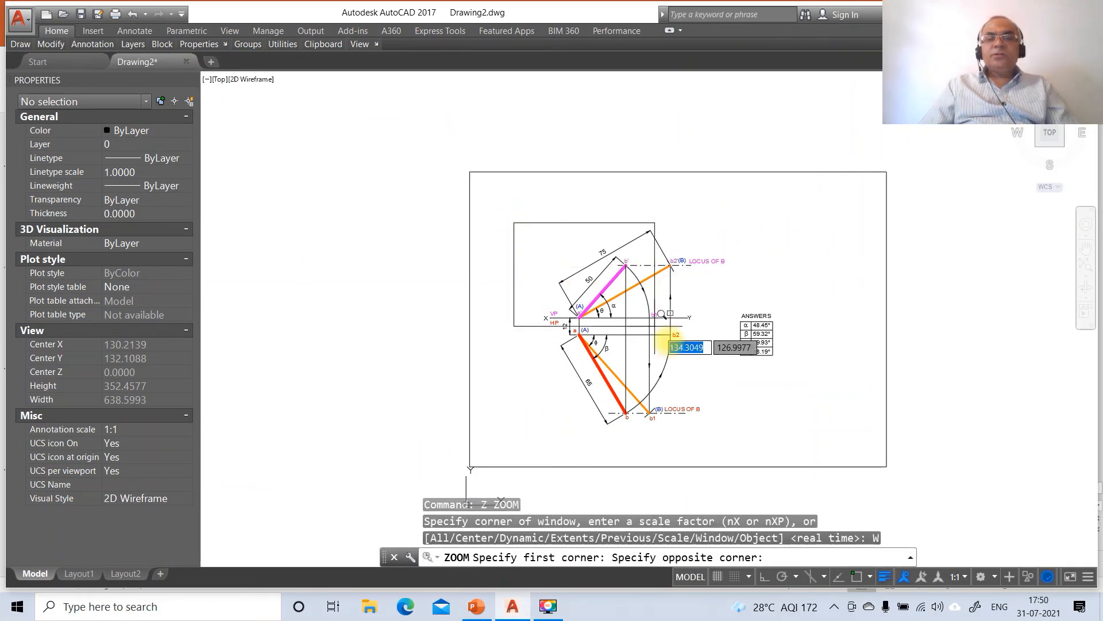
{"action": "left_click", "coordinate": [811, 444]}
{"action": "key", "text": "Escape"}
{"action": "key", "text": "Escape"}
{"action": "key", "text": "Escape"}
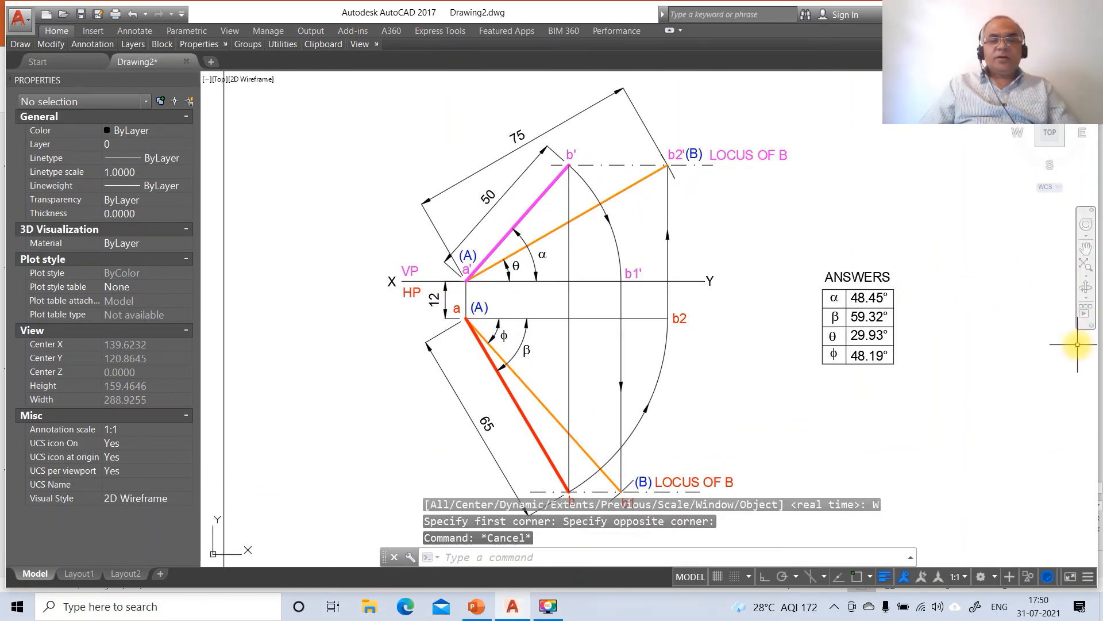